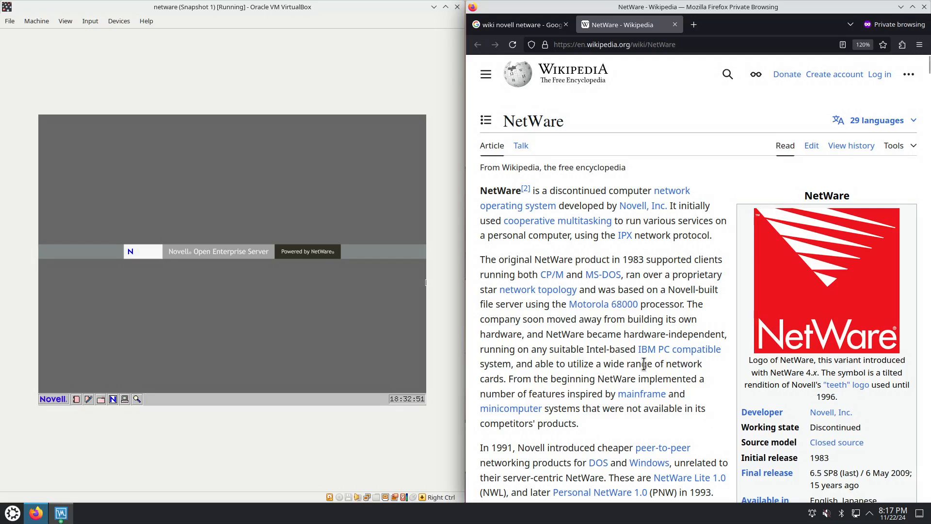
# Read the introduction and history of the NetWare Wikipedia article, including hardware support, the e-mail system and NetWare 286
pyautogui.moveTo(620, 349); pyautogui.dragTo(691, 350)
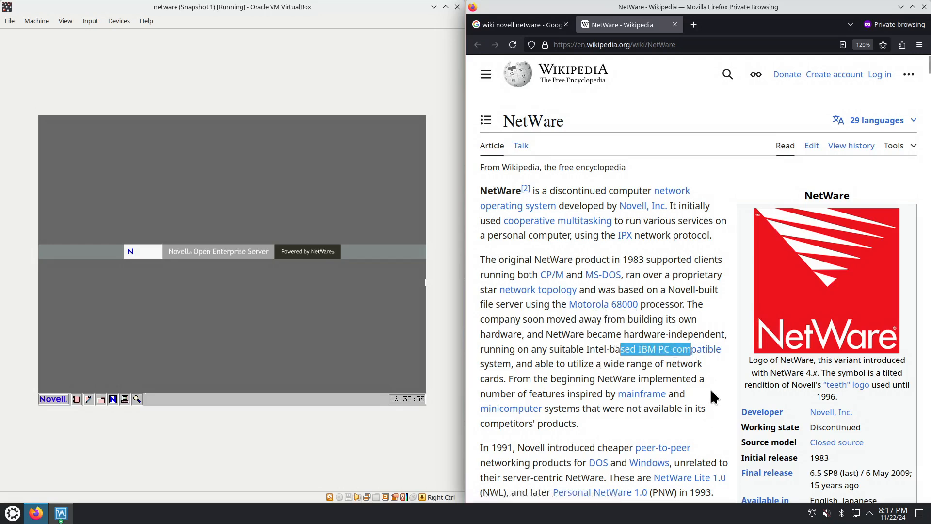
pyautogui.scroll(-5, 709, 395)
pyautogui.scroll(-3, 713, 388)
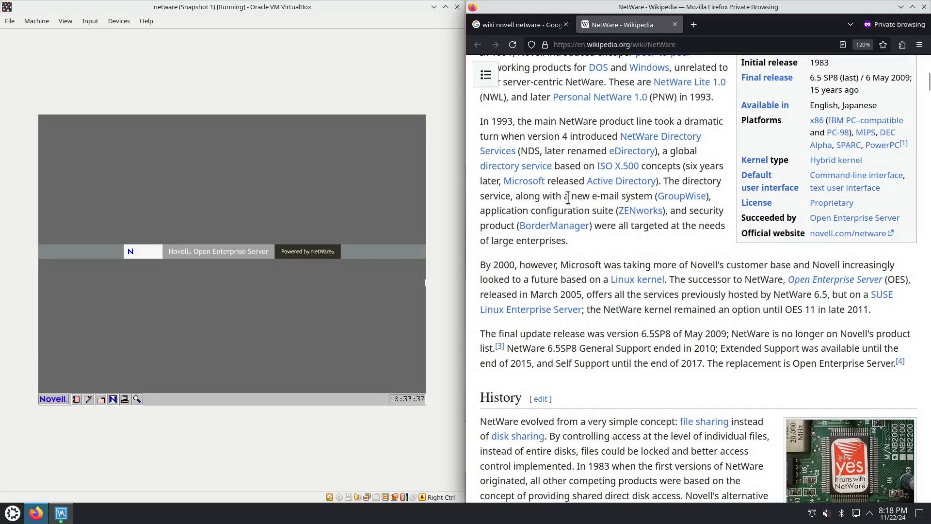
pyautogui.moveTo(569, 197); pyautogui.dragTo(646, 196)
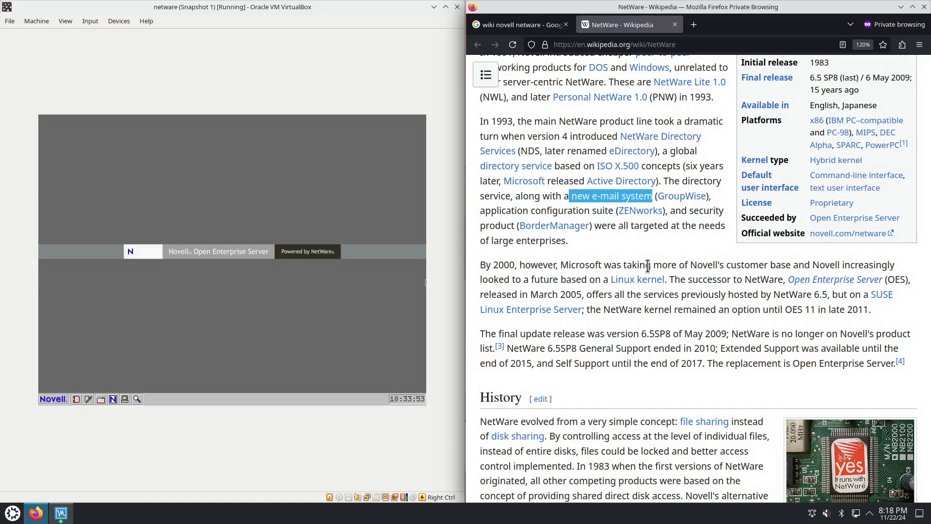
pyautogui.scroll(-5, 671, 324)
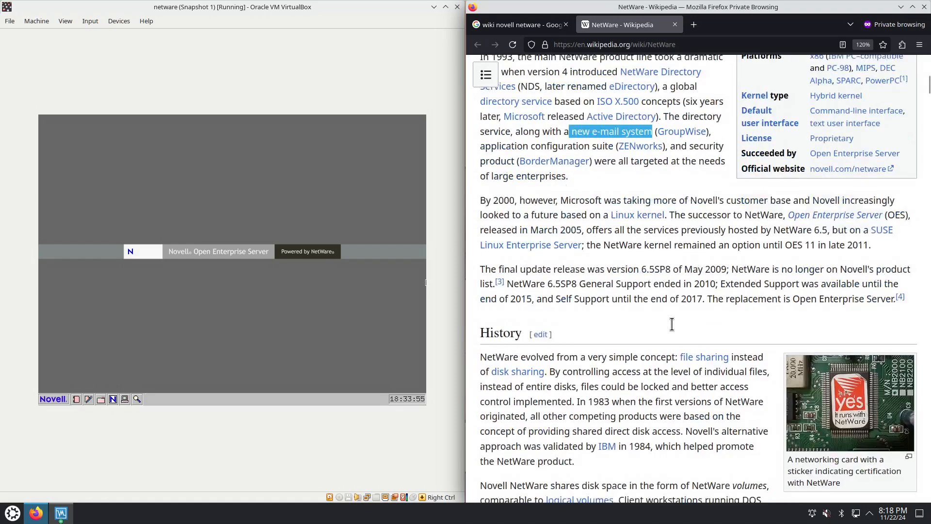
pyautogui.scroll(-3, 671, 324)
pyautogui.scroll(-9, 677, 308)
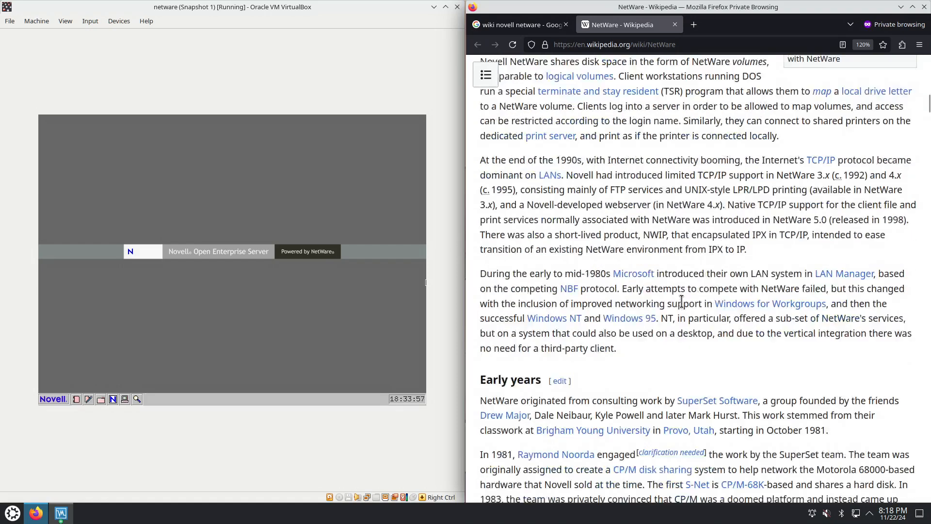
pyautogui.scroll(-8, 681, 301)
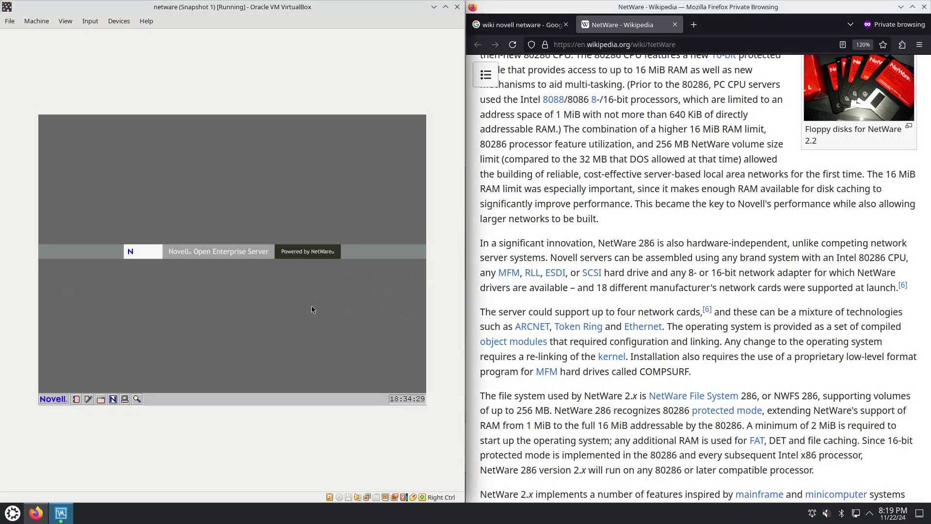
# Look over the Novell main menu and the File Search utility on the NetWare desktop, closing both
pyautogui.click(54, 401)
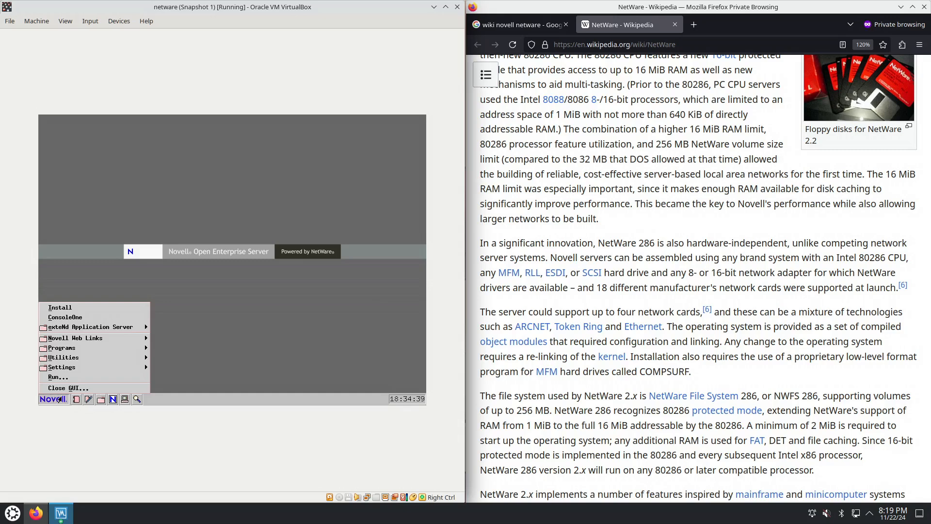
pyautogui.click(263, 377)
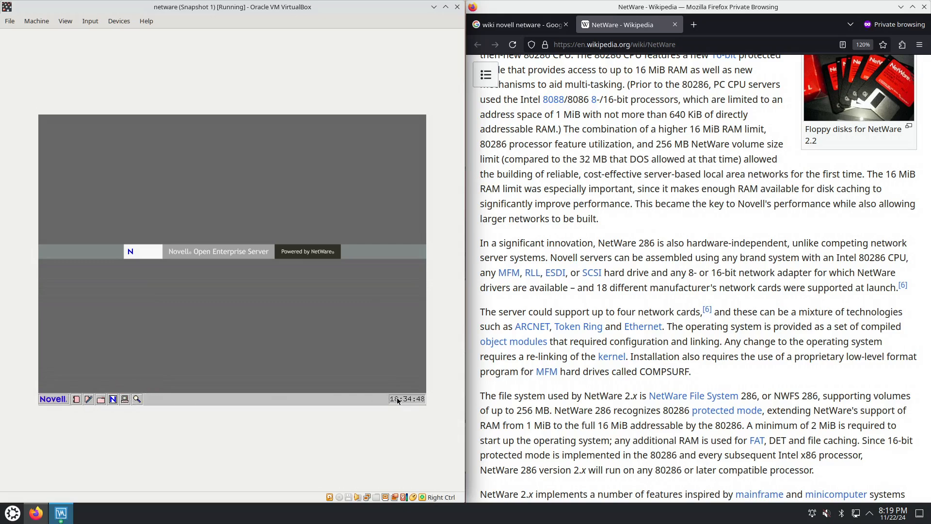
pyautogui.click(137, 400)
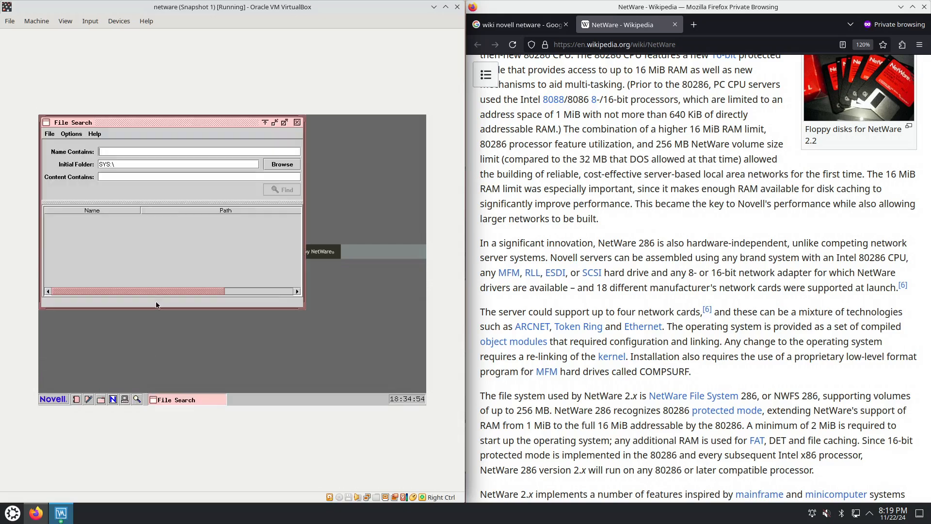
pyautogui.click(297, 123)
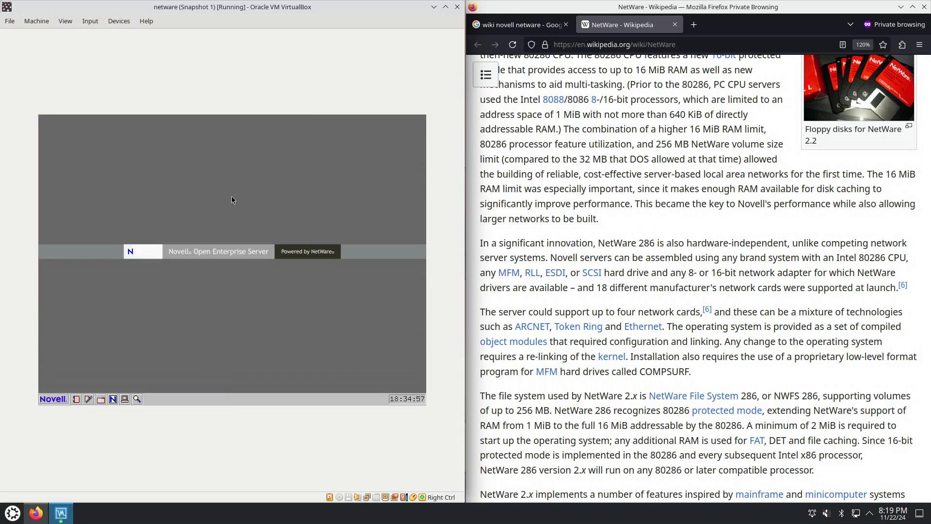
# Open the Server Console, reposition its window on the desktop and display its version information
pyautogui.click(125, 399)
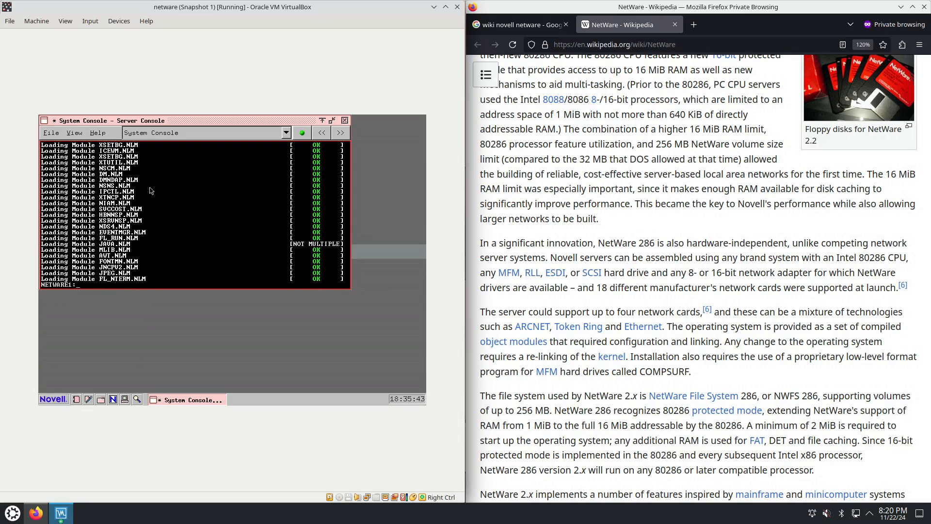
pyautogui.moveTo(173, 124); pyautogui.dragTo(180, 154)
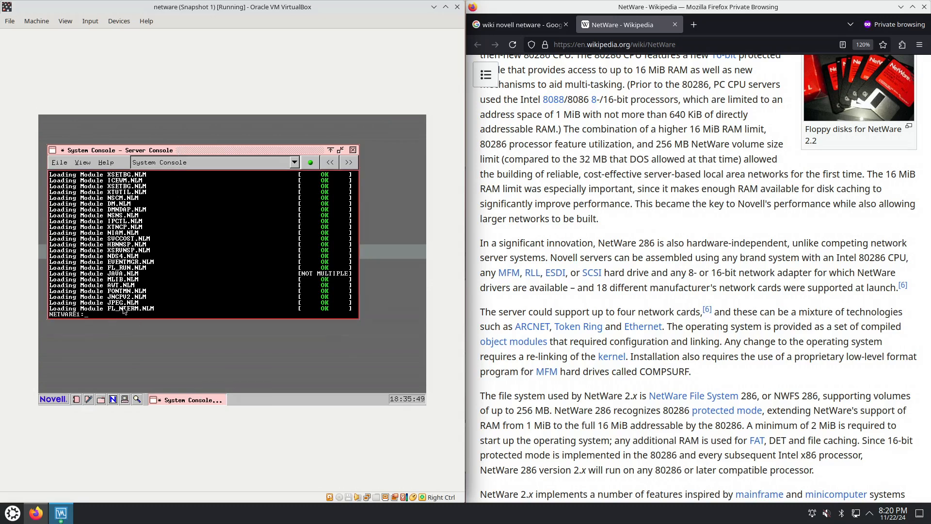
pyautogui.click(108, 163)
pyautogui.click(111, 178)
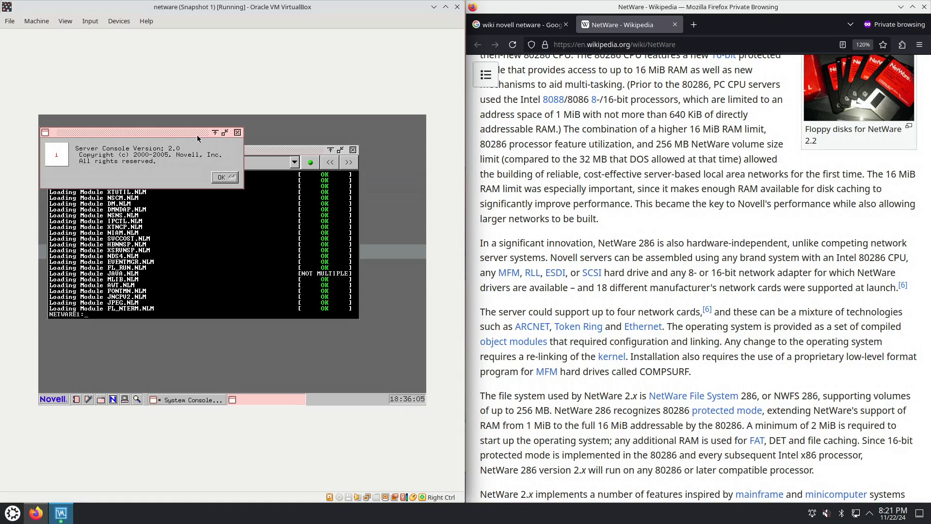
pyautogui.moveTo(199, 136); pyautogui.dragTo(241, 149)
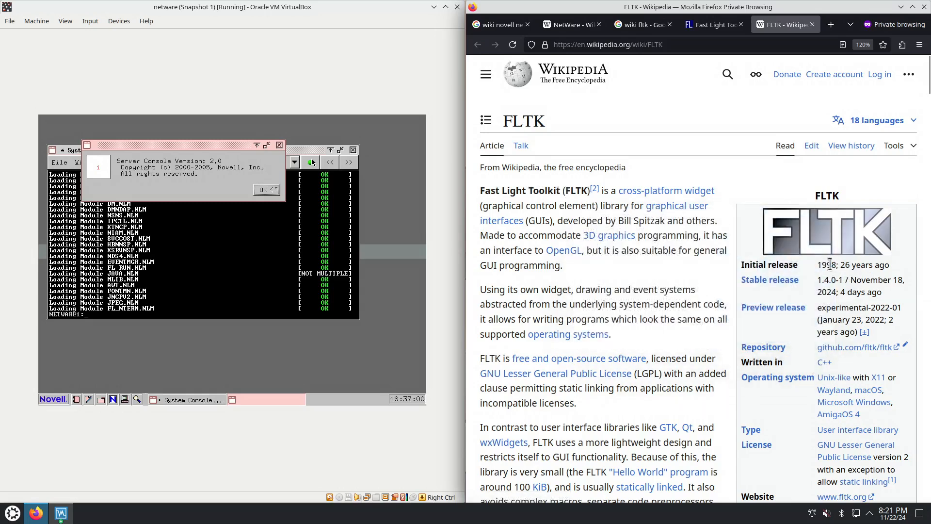
# Read the FLTK Wikipedia article in the browser, covering its initial release, comparison with GTK and Qt, and architecture
pyautogui.moveTo(828, 265); pyautogui.dragTo(837, 264)
pyautogui.scroll(-3, 684, 300)
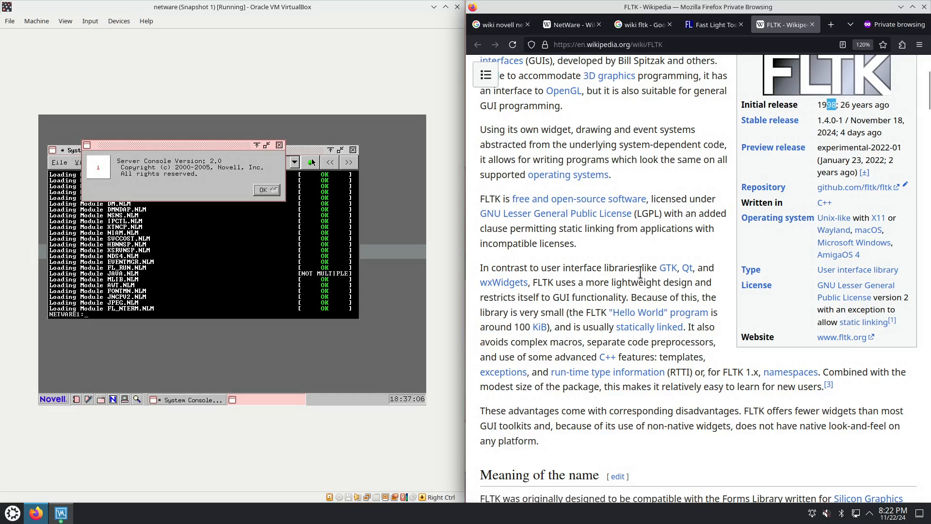
pyautogui.scroll(3, 636, 273)
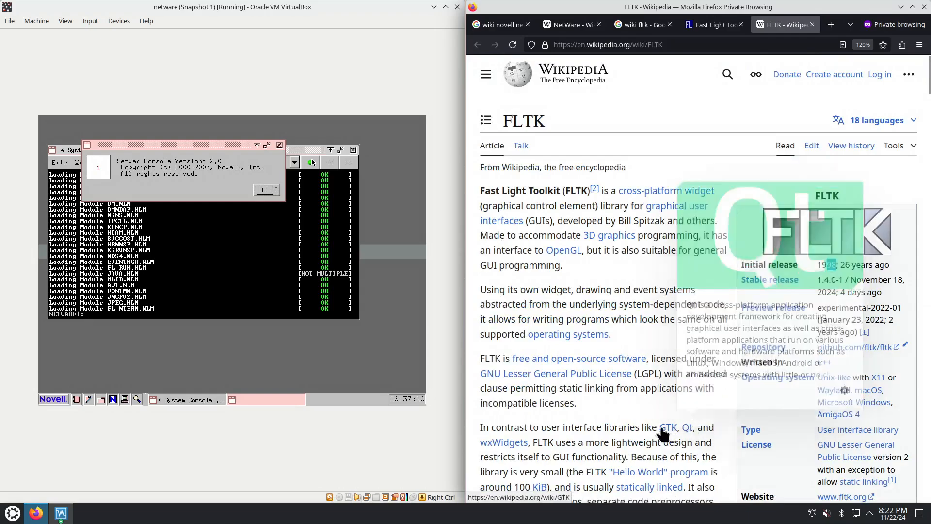
pyautogui.scroll(-8, 655, 424)
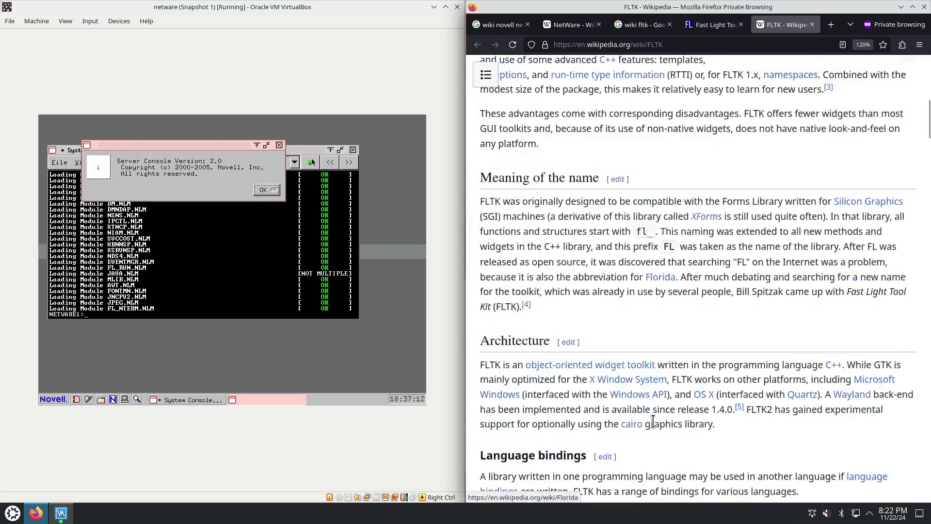
pyautogui.scroll(-8, 655, 425)
# Browse the screenshots on the FLTK website and view the GTK+ scheme widgets image at full size
pyautogui.click(713, 25)
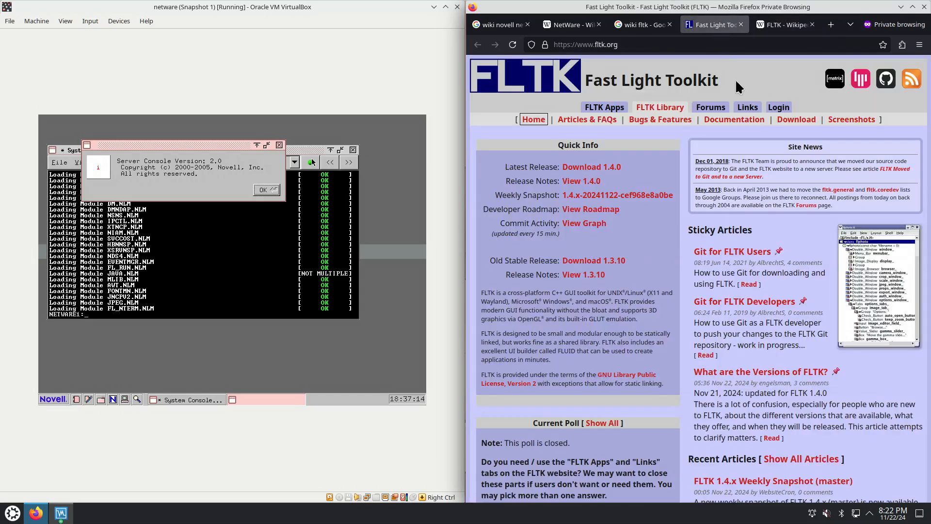
pyautogui.click(851, 313)
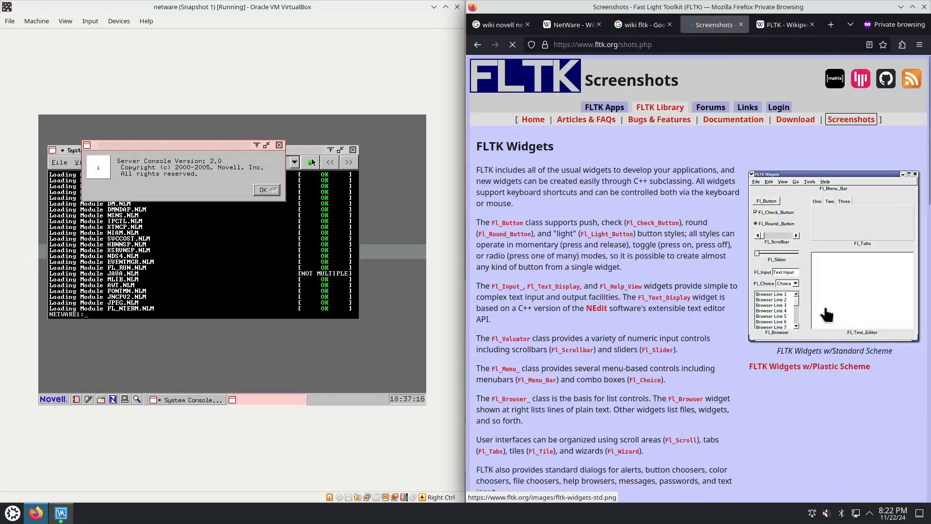
pyautogui.scroll(-5, 817, 309)
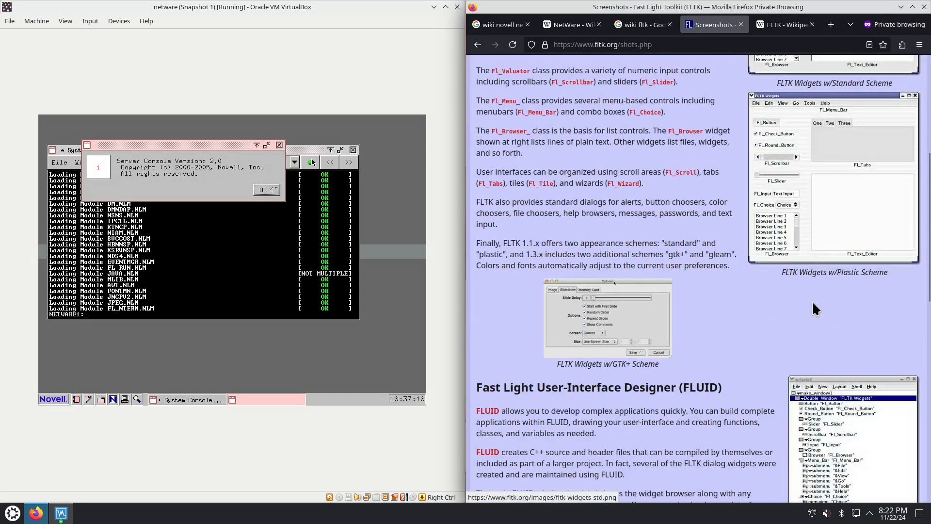
pyautogui.click(638, 312)
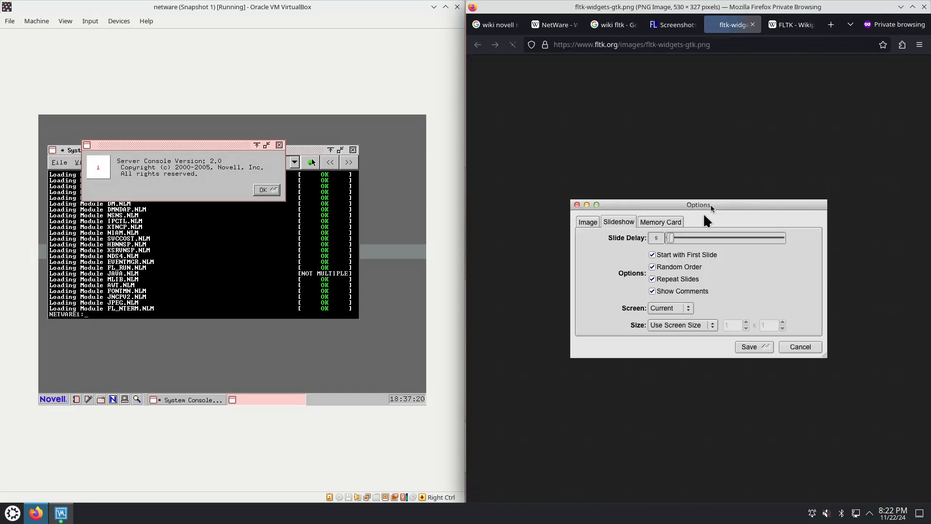
# Close all FLTK-related pages in the browser and return to the NetWare Wikipedia article
pyautogui.click(751, 24)
pyautogui.click(695, 24)
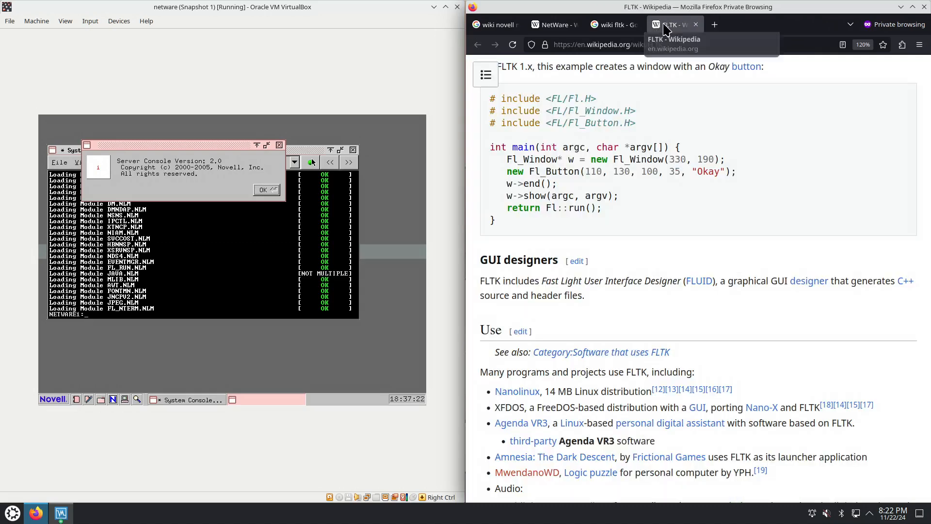
pyautogui.click(635, 24)
pyautogui.click(635, 24)
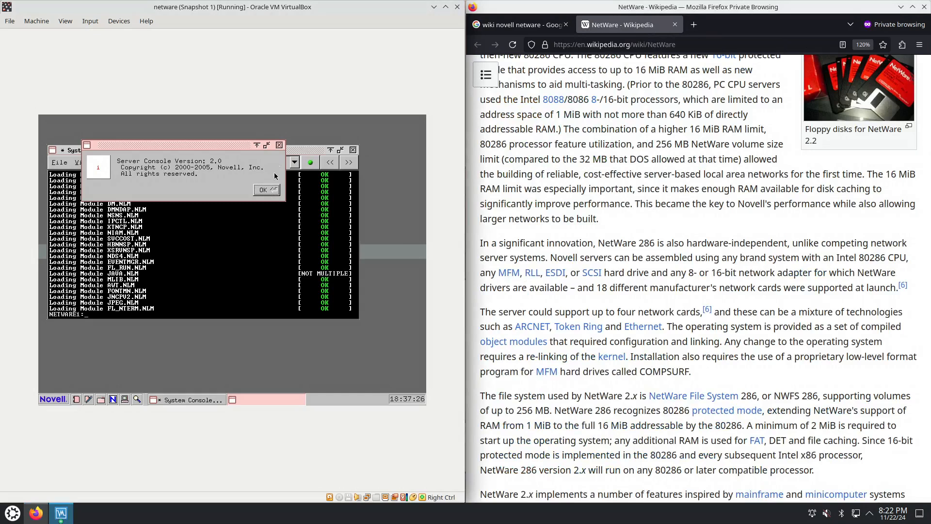
# Dismiss the console's version information and switch the Server Console to the Logger Screen
pyautogui.click(273, 189)
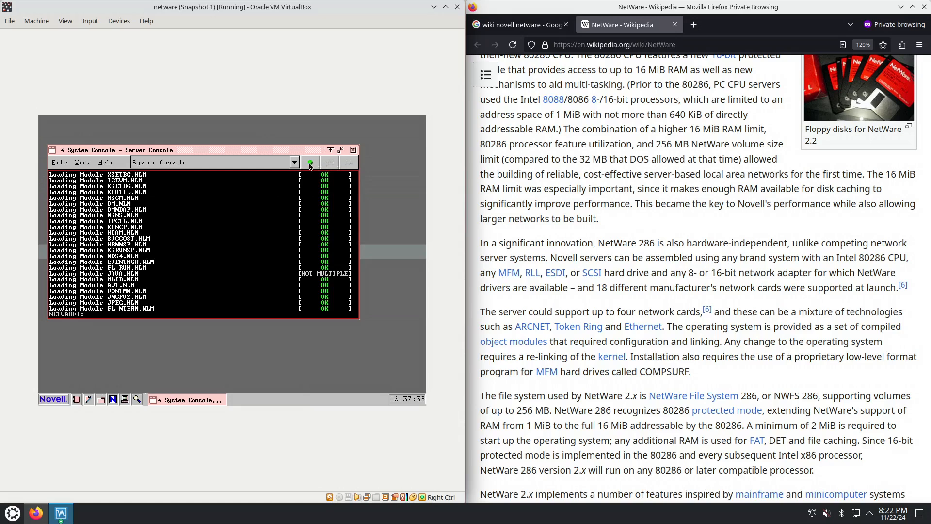
pyautogui.click(295, 164)
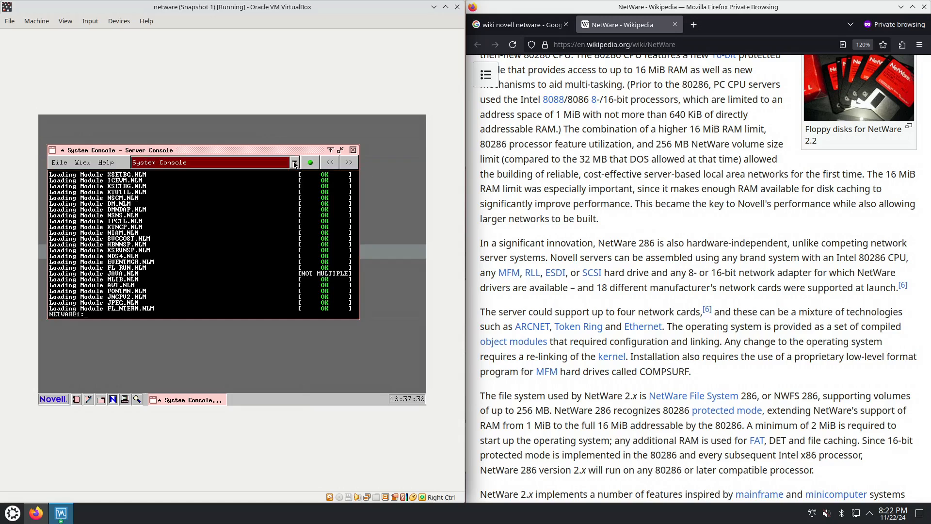
pyautogui.click(287, 170)
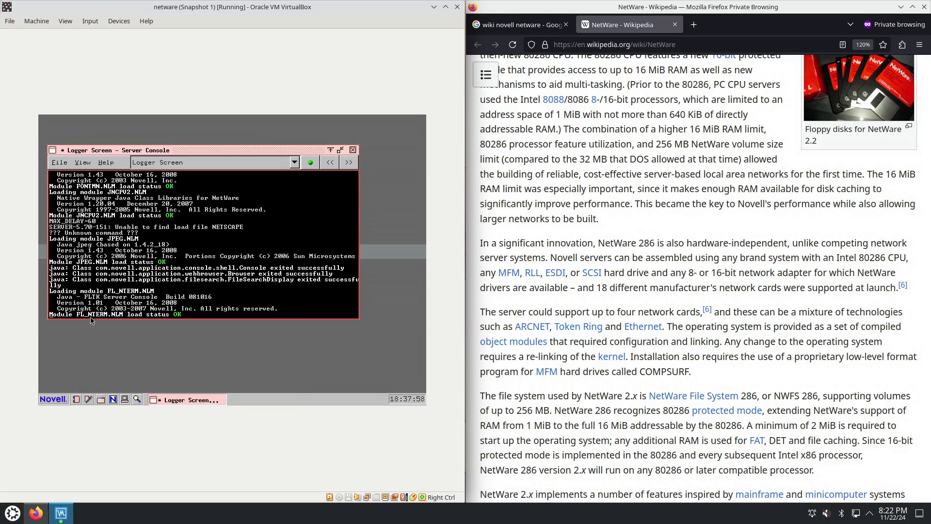
pyautogui.moveTo(232, 154); pyautogui.dragTo(234, 171)
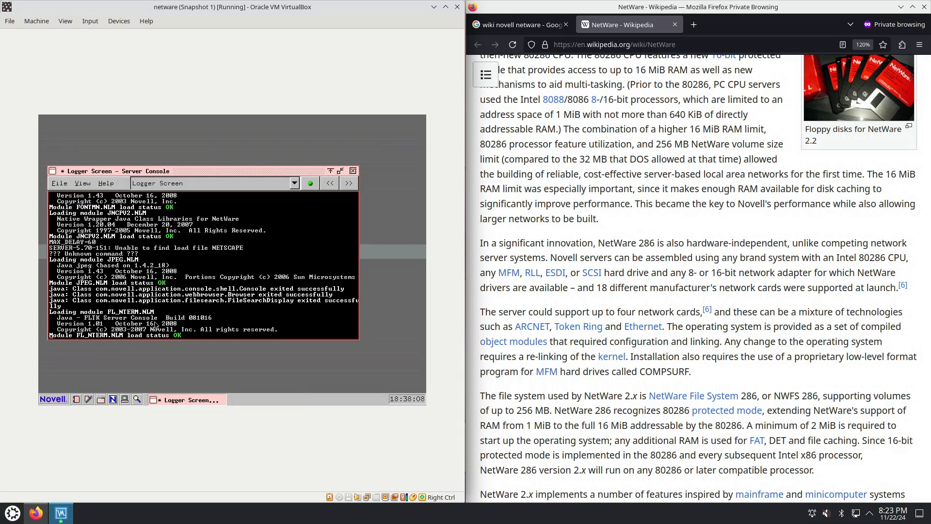
# Step through the Server Console screens, including Apache, WTM.NLM, QuickFinder, MySQL and exteNd Application Server, and end on the System Console
pyautogui.click(350, 185)
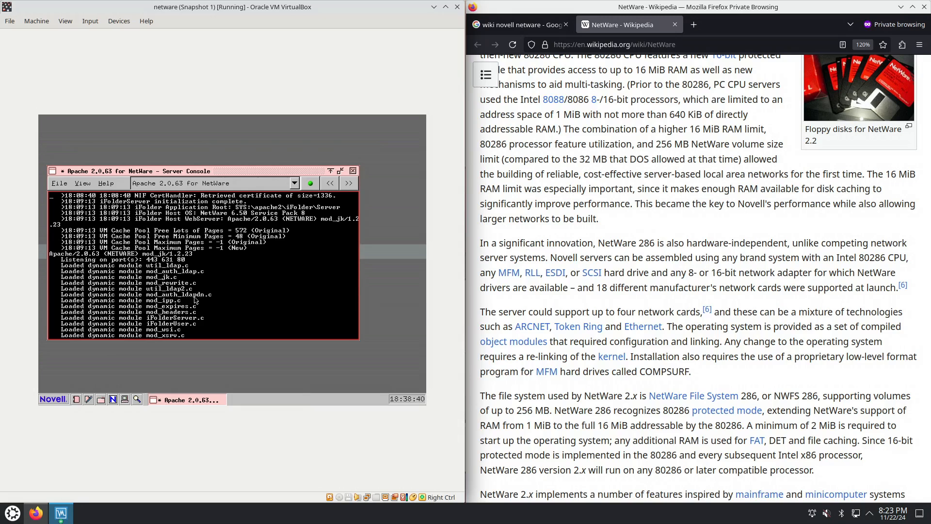
pyautogui.click(348, 182)
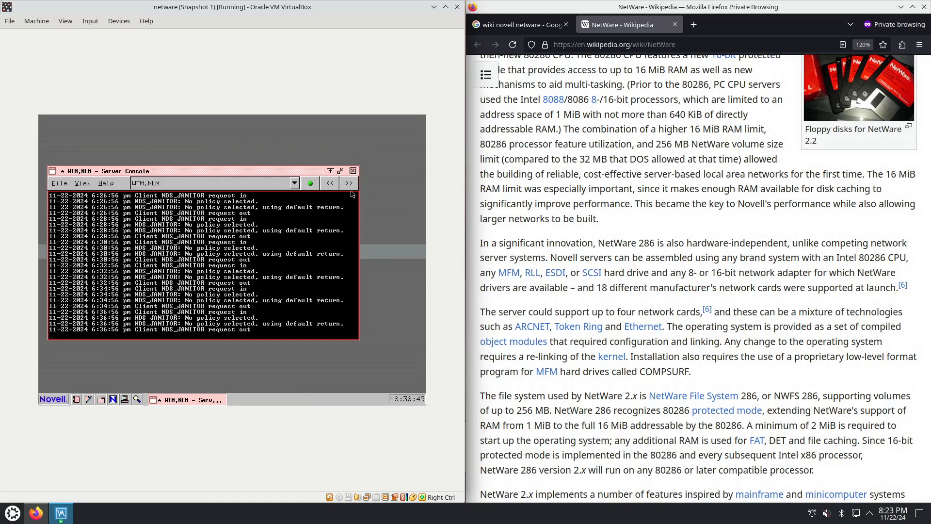
pyautogui.click(350, 184)
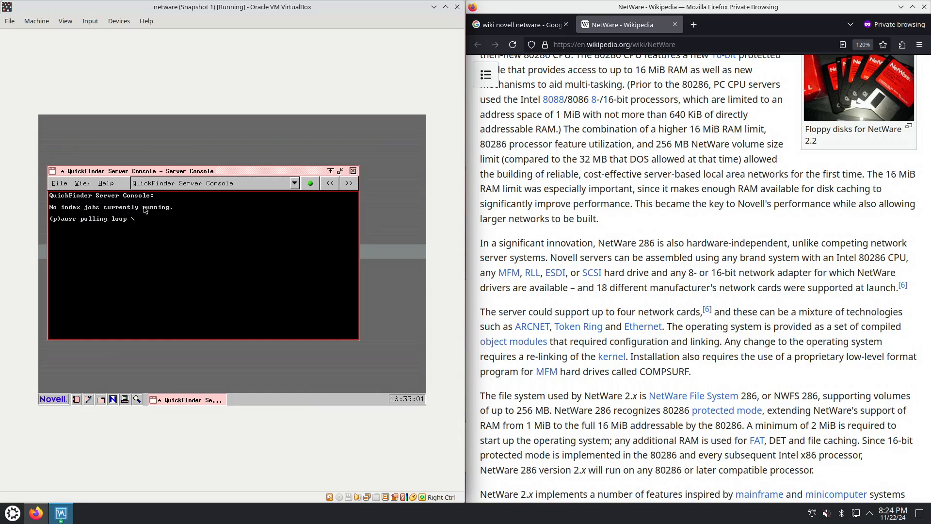
pyautogui.click(353, 185)
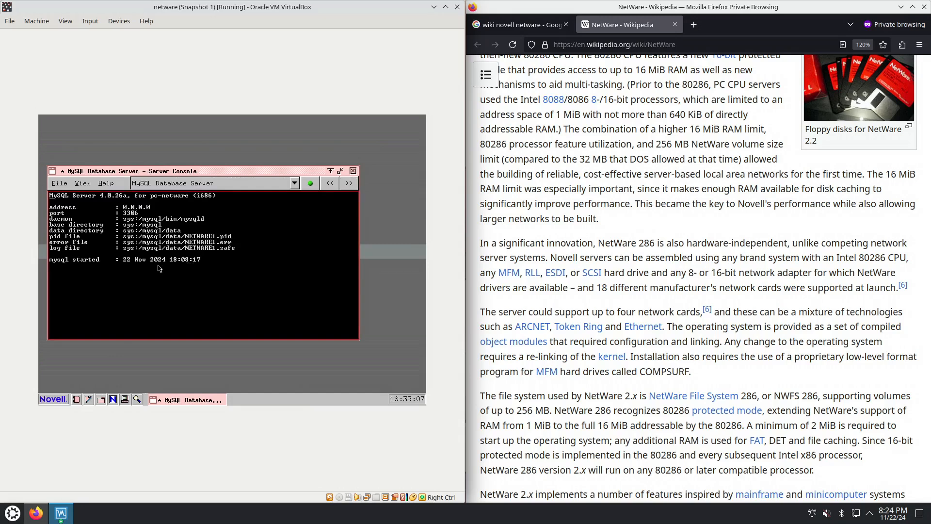
pyautogui.click(350, 186)
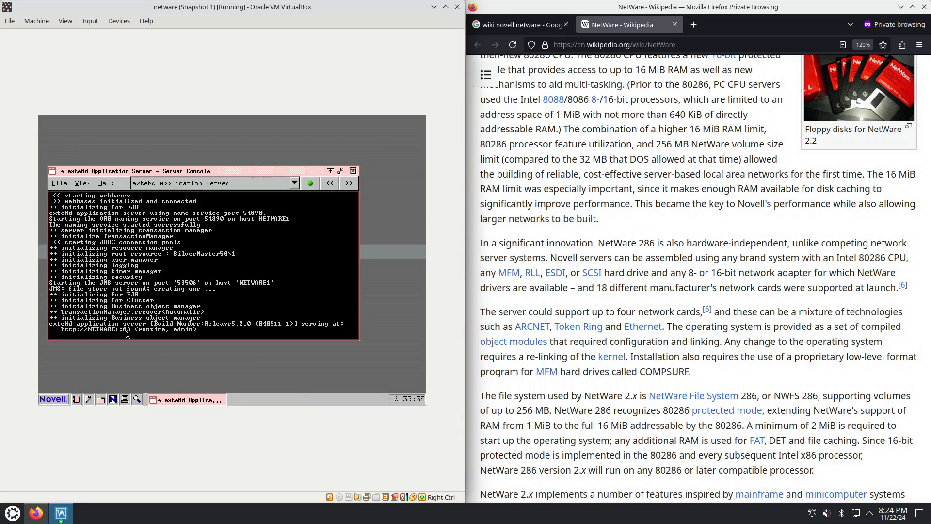
pyautogui.click(344, 185)
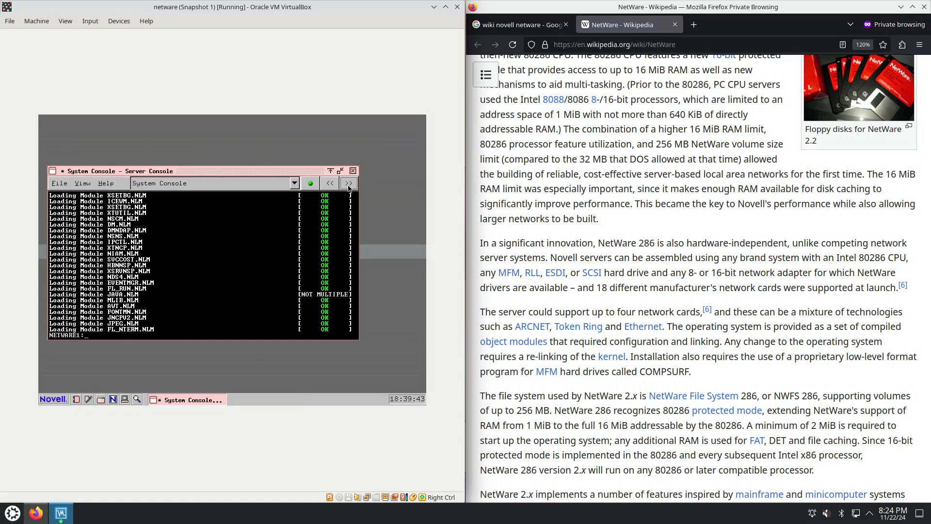
pyautogui.click(348, 187)
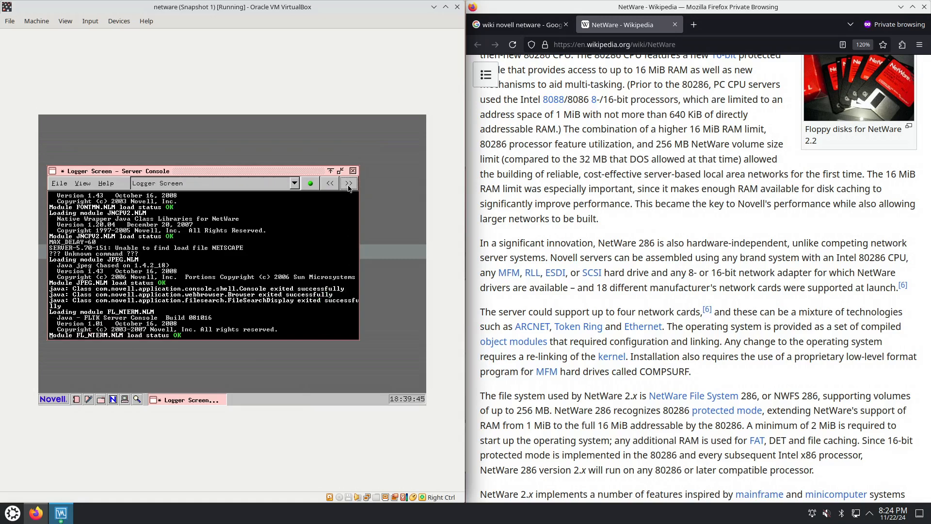
pyautogui.click(326, 187)
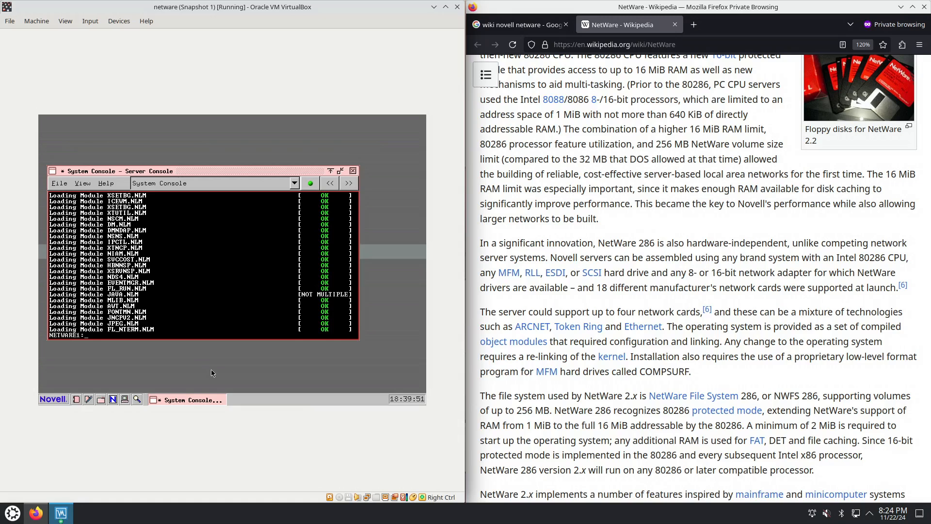
# Bring up the server's list of current screens and select screen 11, X Server -- Graphical Console
pyautogui.hotkey('ctrl', 'Escape')
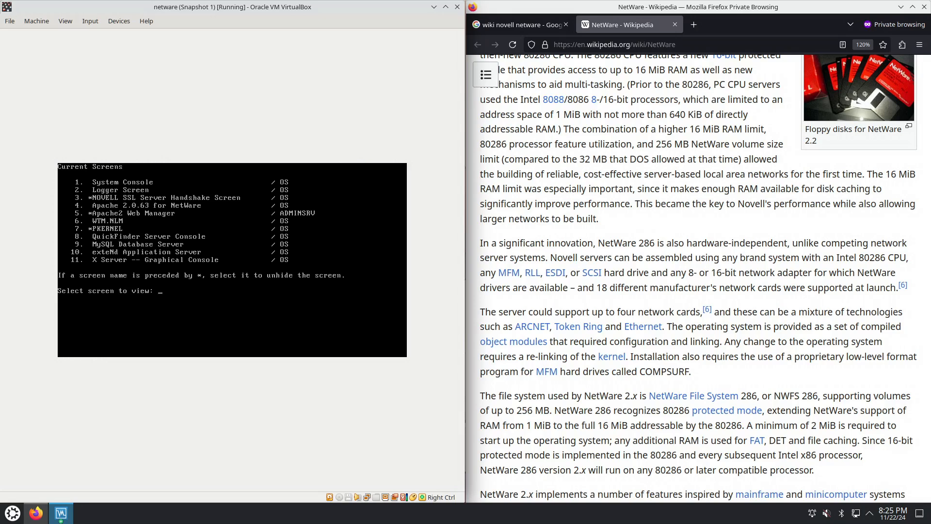
pyautogui.write('11')
pyautogui.press('Return')
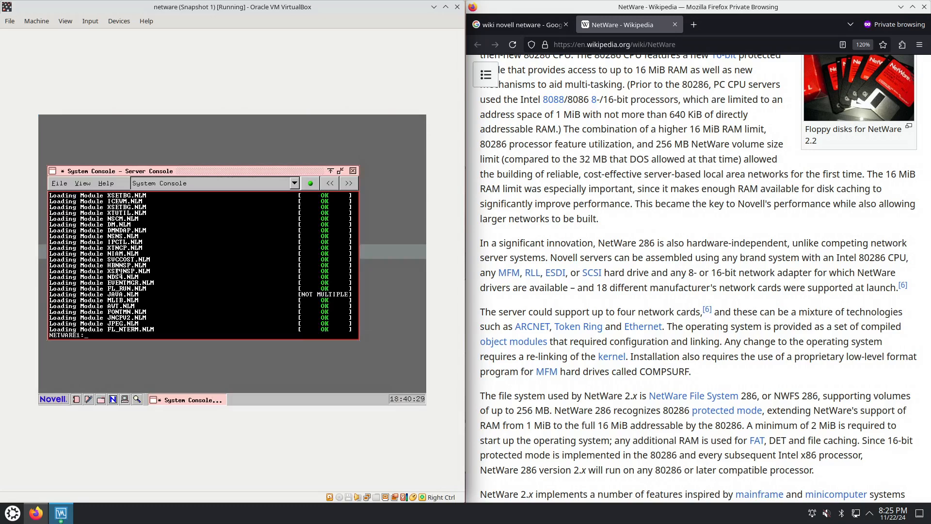
# Cycle through the full-screen server screens, including Logger Screen, Apache, WTM.NLM and MySQL, until returning to the graphical console
pyautogui.hotkey('alt', 'Escape')
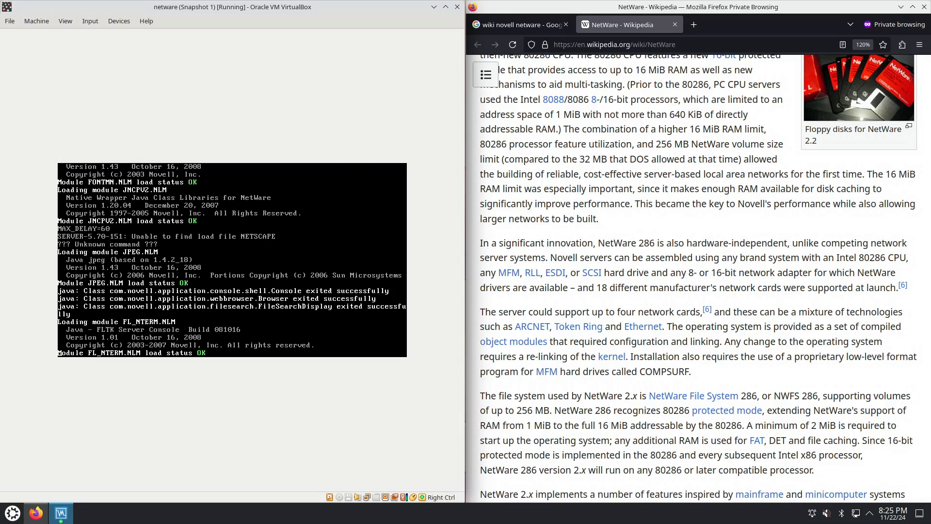
pyautogui.hotkey('alt', 'Escape')
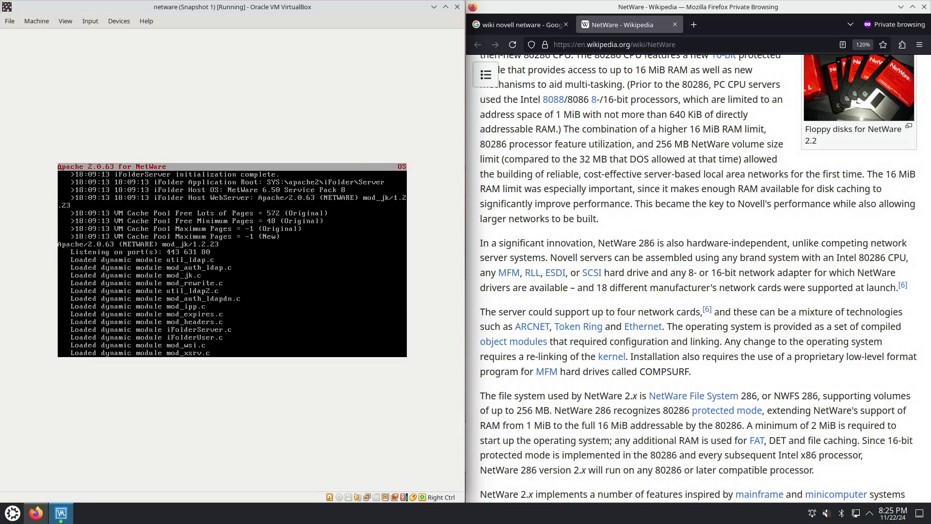
pyautogui.hotkey('alt', 'Escape')
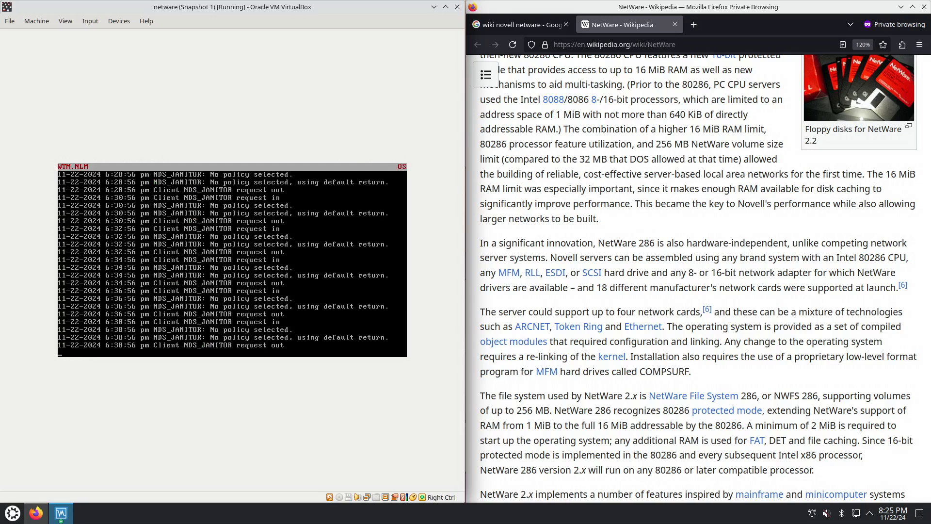
pyautogui.hotkey('alt', 'Escape')
pyautogui.hotkey('alt', 'Escape')
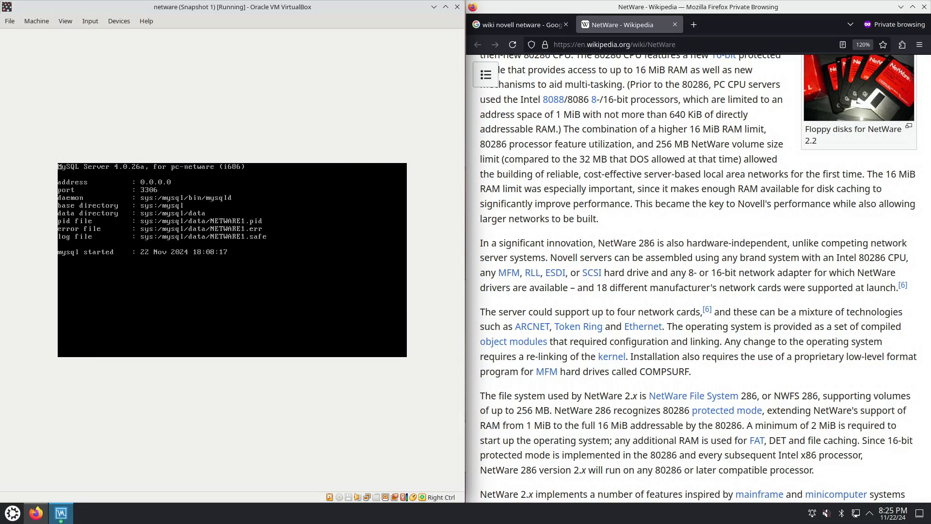
pyautogui.hotkey('alt', 'Escape')
pyautogui.hotkey('alt', 'Escape')
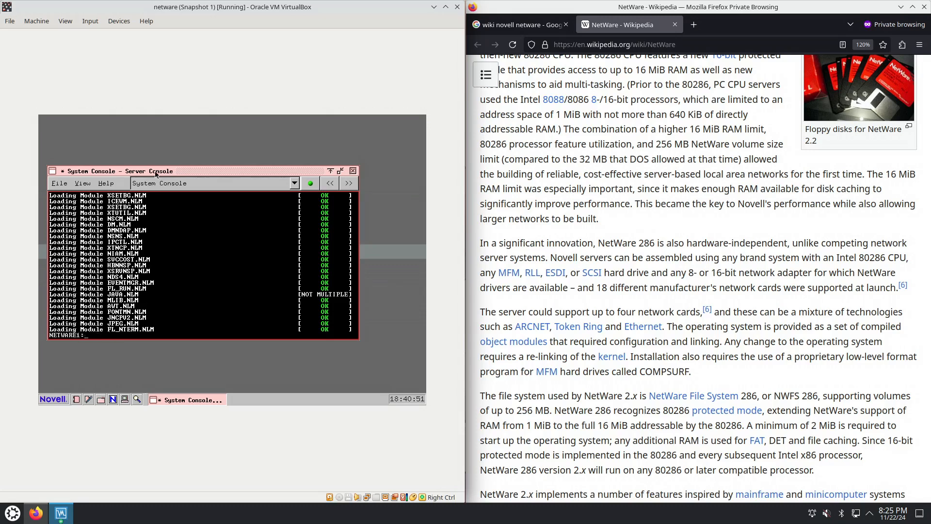
# Move the Server Console window toward the desktop's middle and display screen 1, System Console, in full-screen text mode
pyautogui.moveTo(157, 170); pyautogui.dragTo(199, 169)
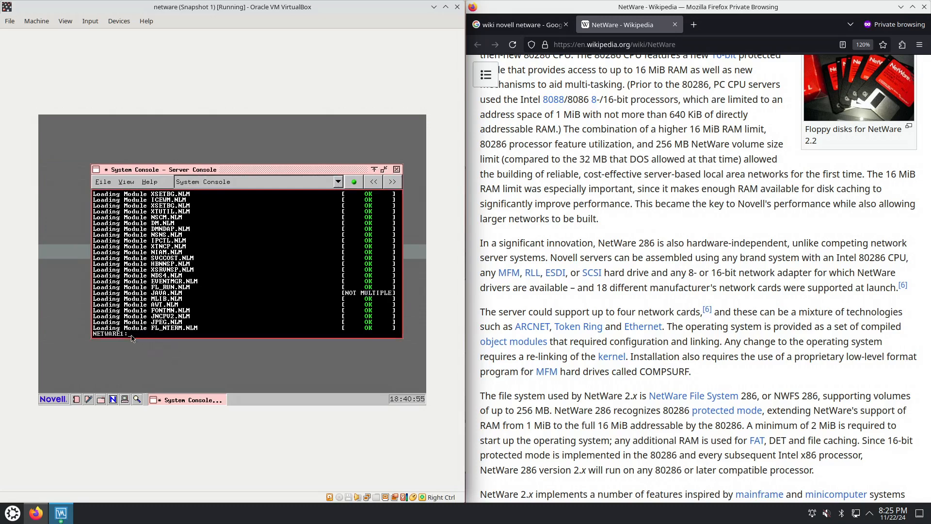
pyautogui.hotkey('ctrl', 'Escape')
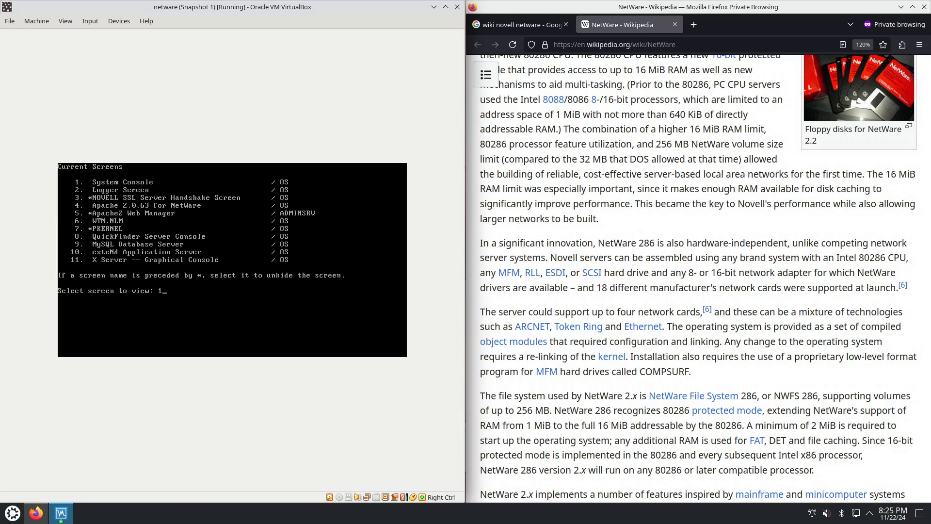
pyautogui.press('Return')
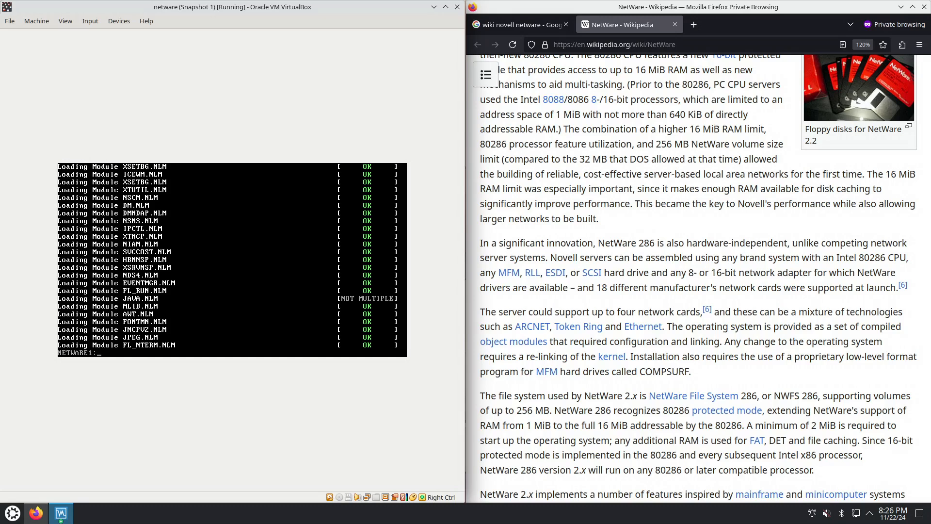
# Return to the graphical desktop by choosing screen 11 from the list of current screens
pyautogui.hotkey('ctrl', 'Escape')
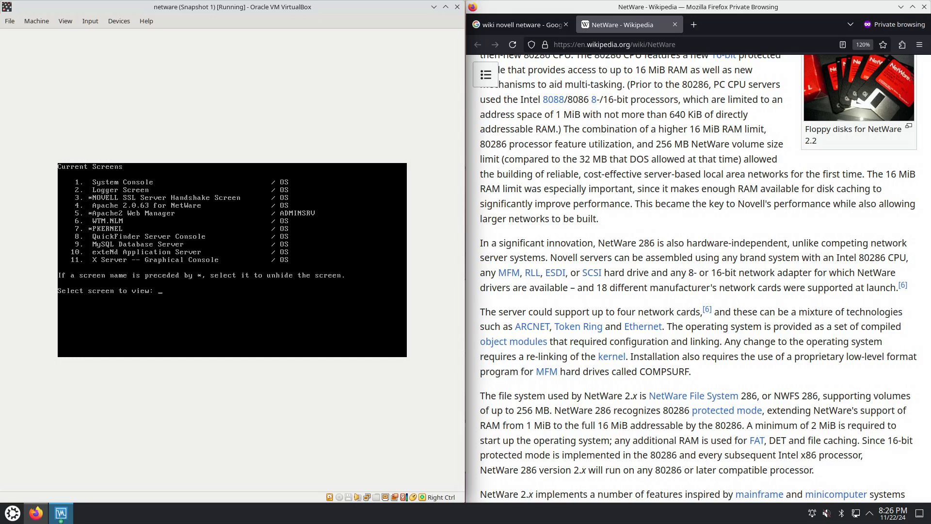
pyautogui.write('11')
pyautogui.press('Return')
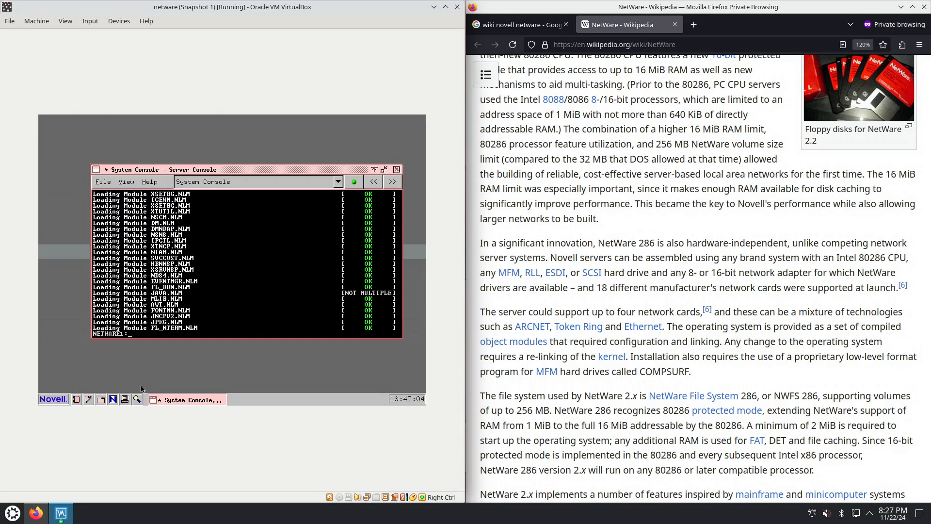
# Open the File Browser, then bring the Server Console to the front and advance it to the Logger Screen
pyautogui.click(101, 401)
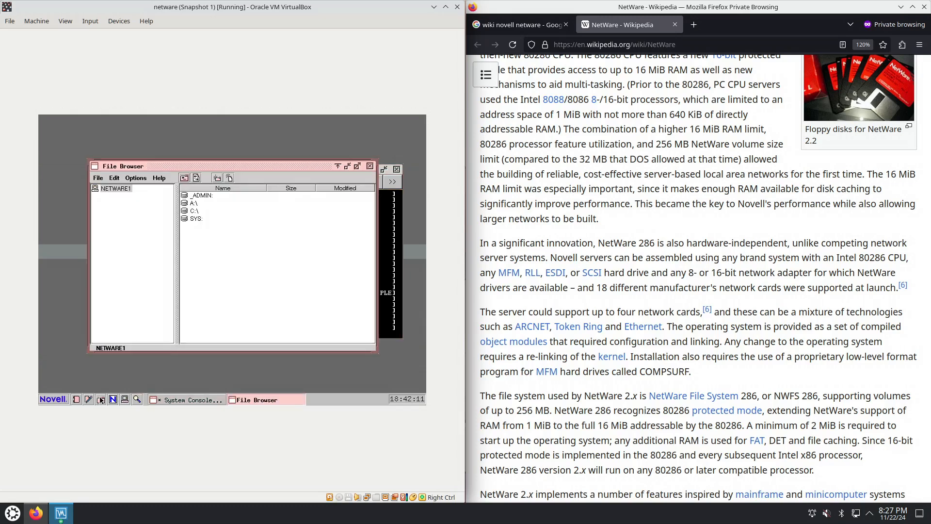
pyautogui.click(396, 233)
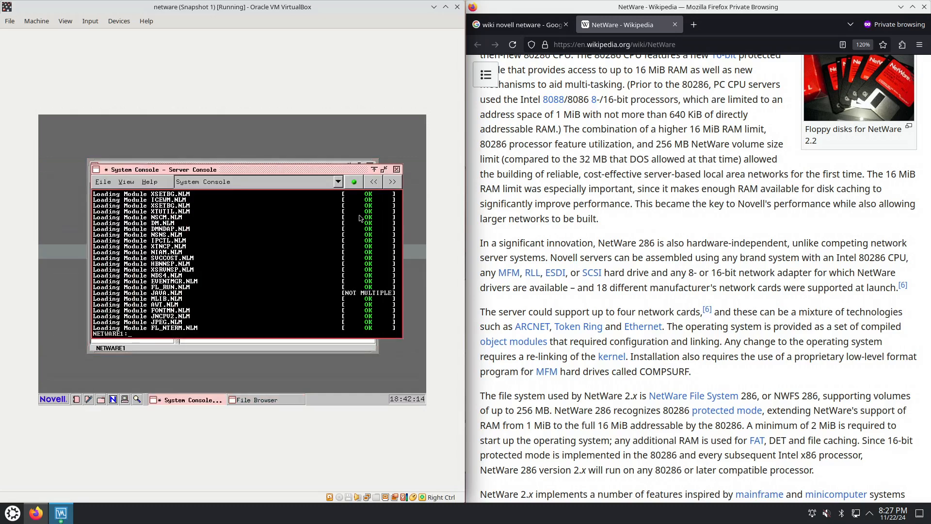
pyautogui.click(395, 184)
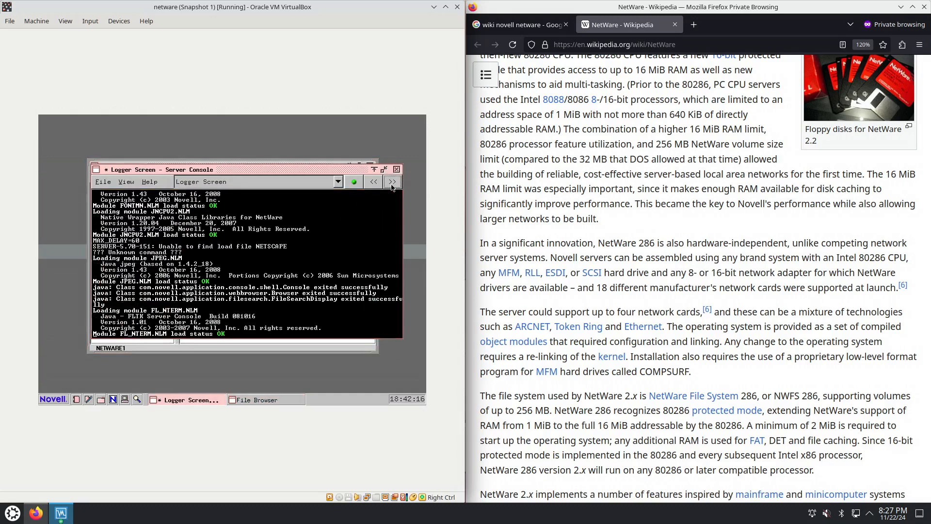
# Open the File Search utility to view its search fields, and close it again
pyautogui.click(137, 399)
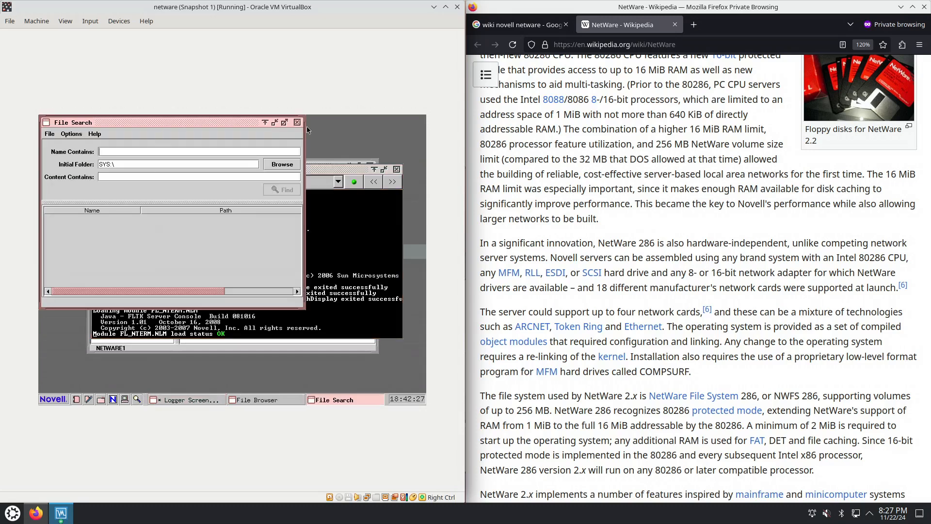
pyautogui.click(298, 122)
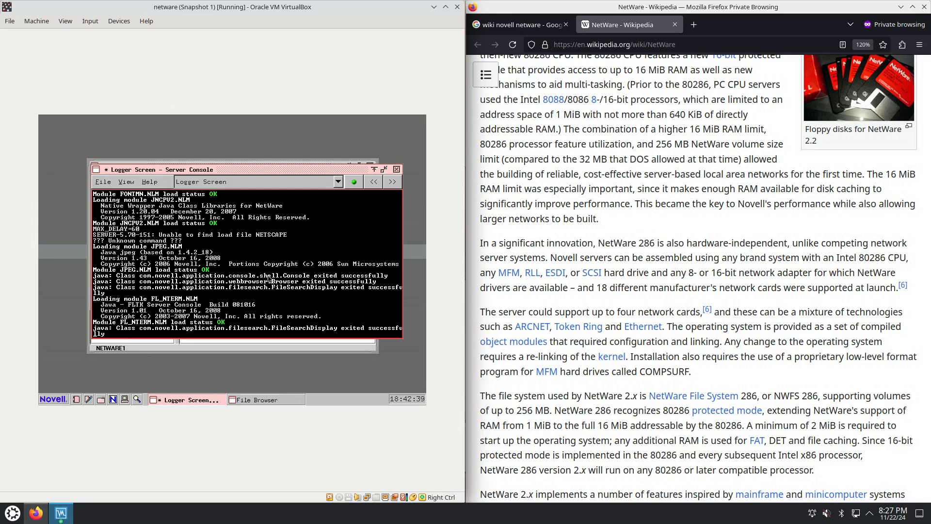
# Bring the File Browser forward and view the contents of the C:, A: and SYS: volumes, ending on SYS:
pyautogui.click(254, 401)
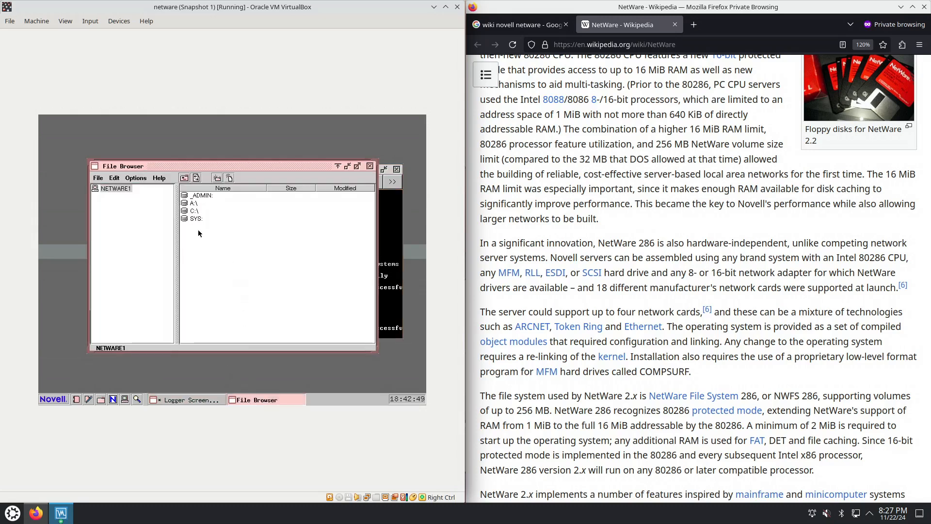
pyautogui.click(195, 212)
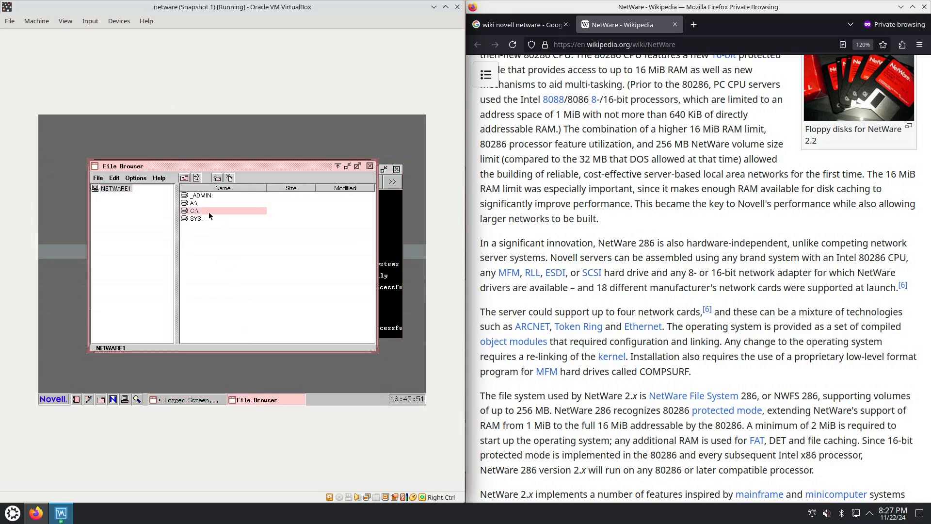
pyautogui.doubleClick(209, 212)
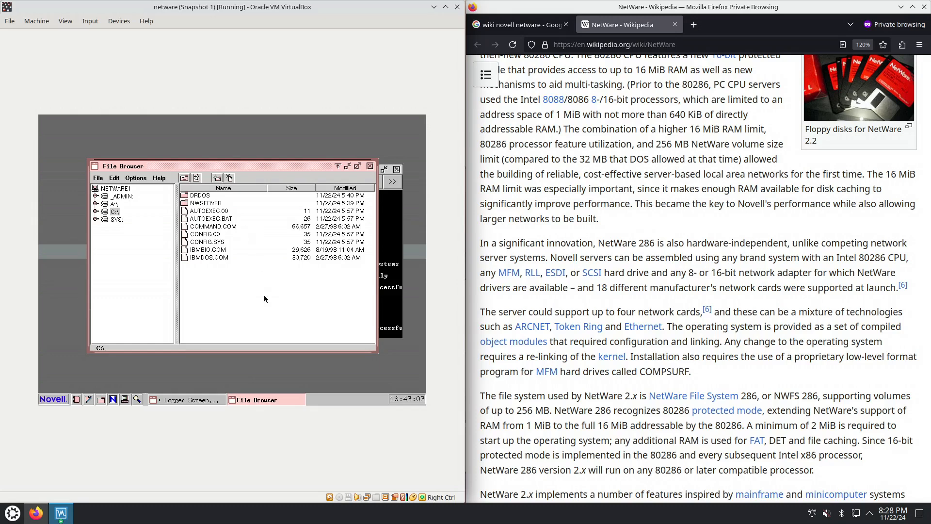
pyautogui.click(115, 204)
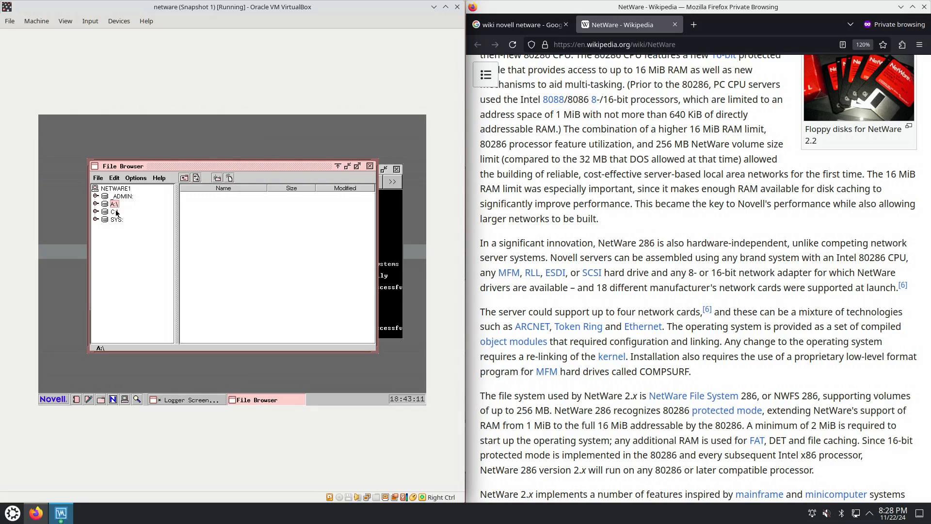
pyautogui.click(115, 212)
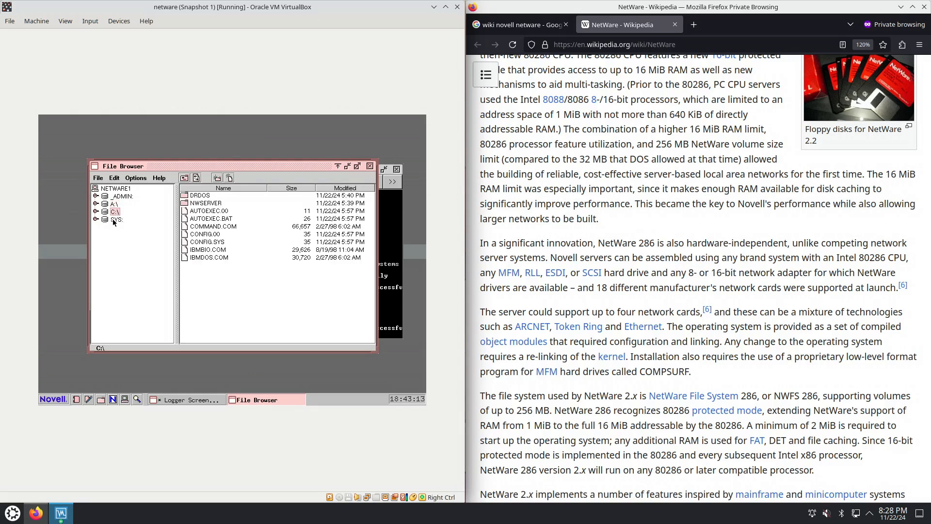
pyautogui.click(116, 220)
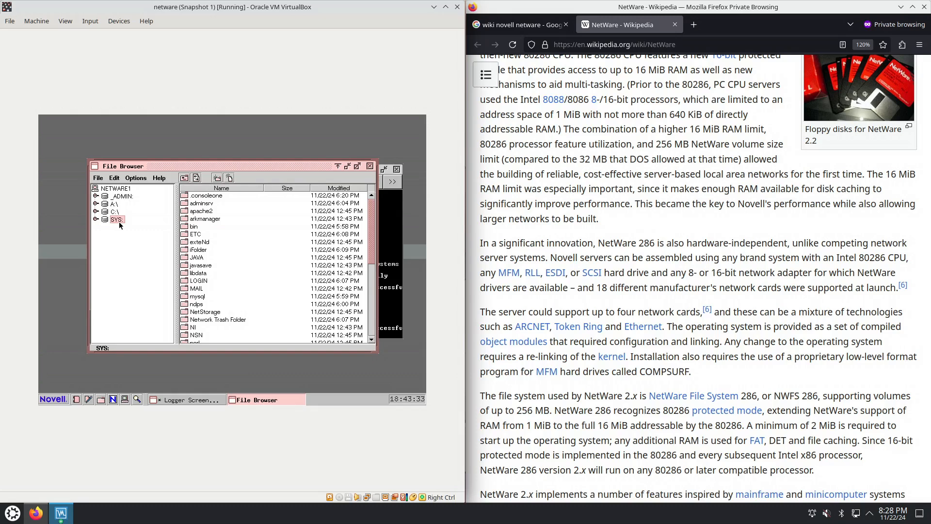
# Maximize the File Browser and open the SYSTEM folder on the SYS: volume
pyautogui.click(357, 166)
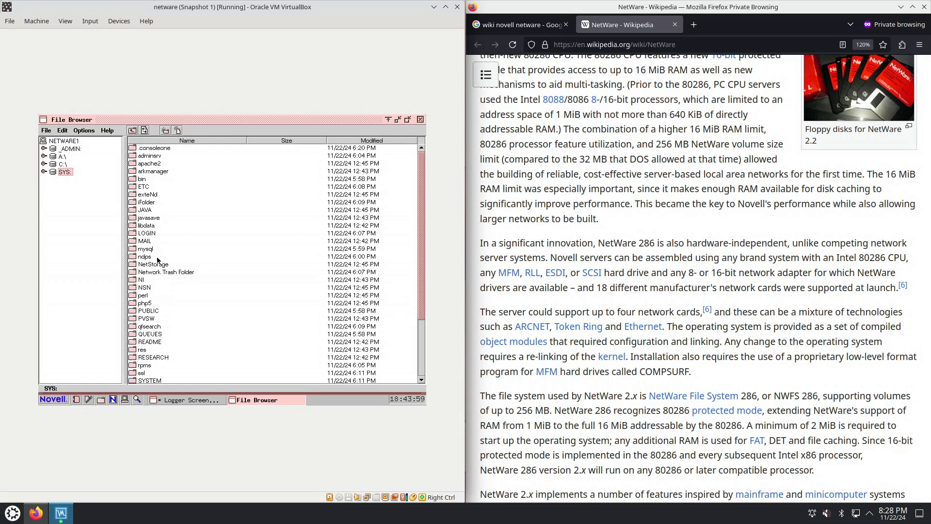
pyautogui.click(169, 356)
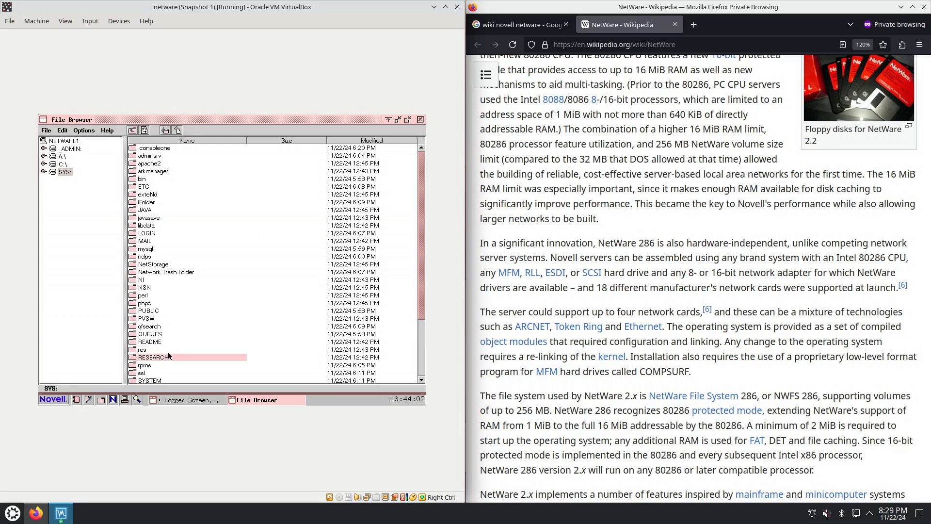
pyautogui.doubleClick(162, 381)
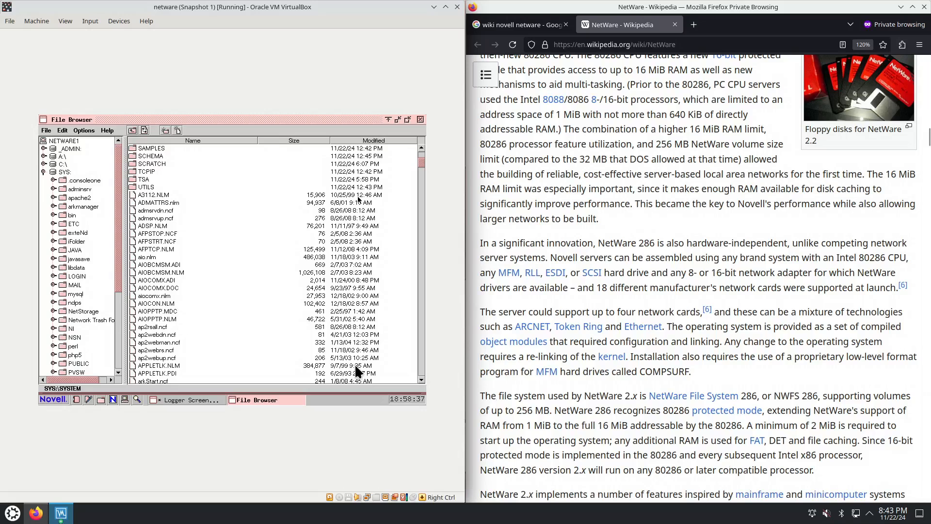
# Page through the files in SYS:SYSTEM to examine the NLM modules, NCF scripts and configuration files
pyautogui.click(165, 343)
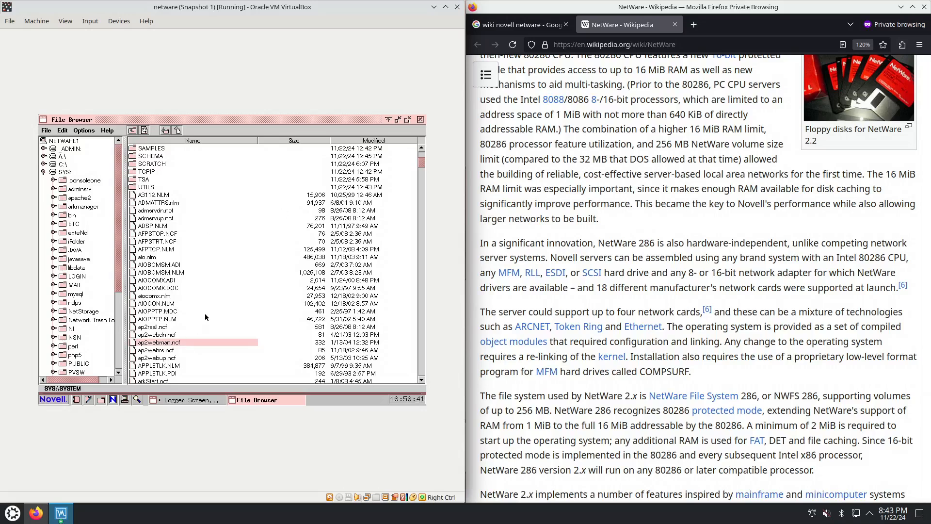
pyautogui.click(421, 349)
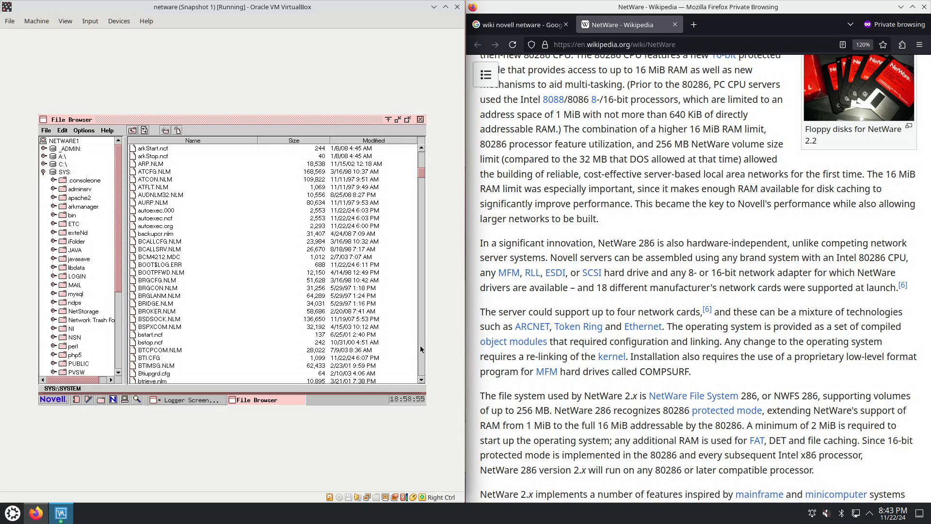
pyautogui.click(421, 349)
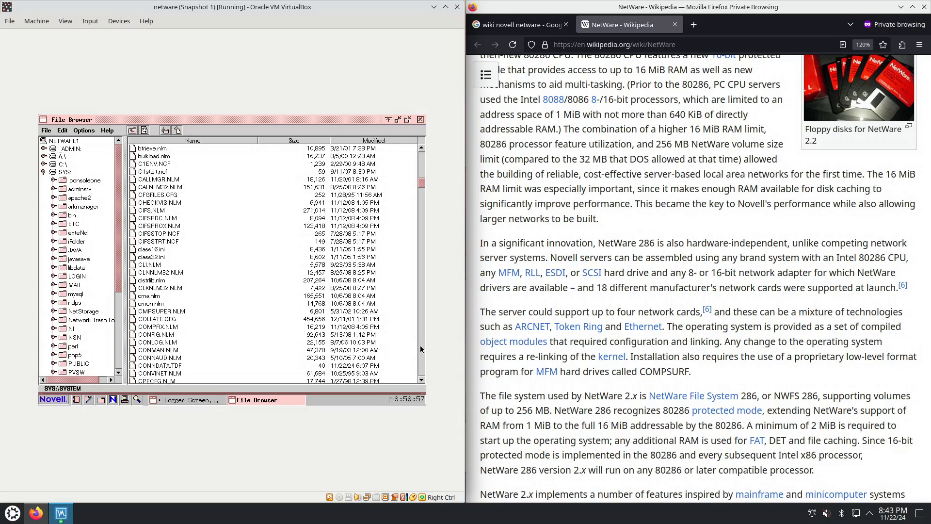
pyautogui.click(421, 349)
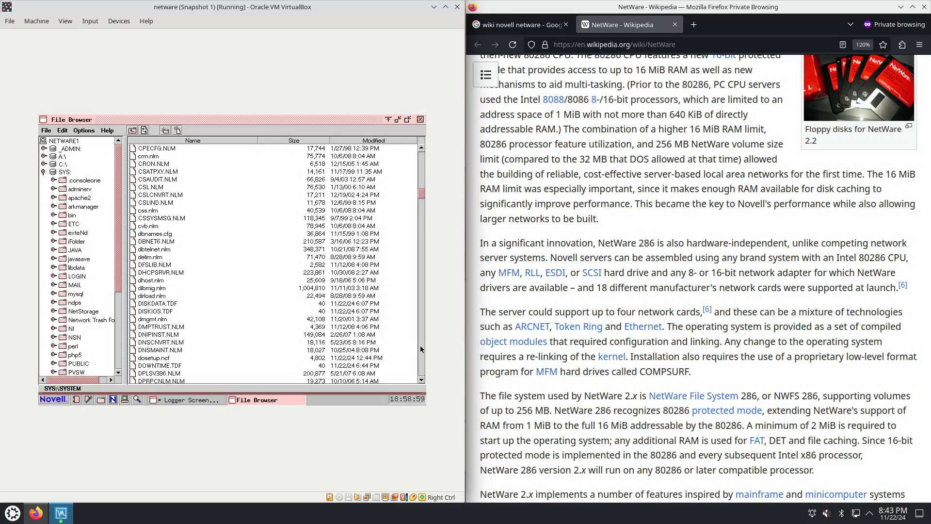
pyautogui.click(421, 349)
pyautogui.click(421, 349)
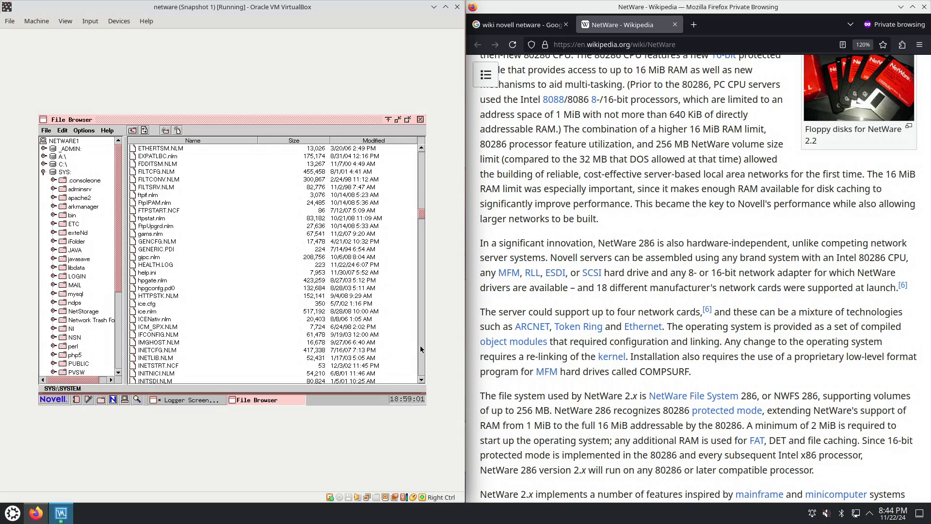
# View the php5, perl and JAVA folders on SYS:, open JAVA's BIN subfolder and select hprof.nlm
pyautogui.click(74, 354)
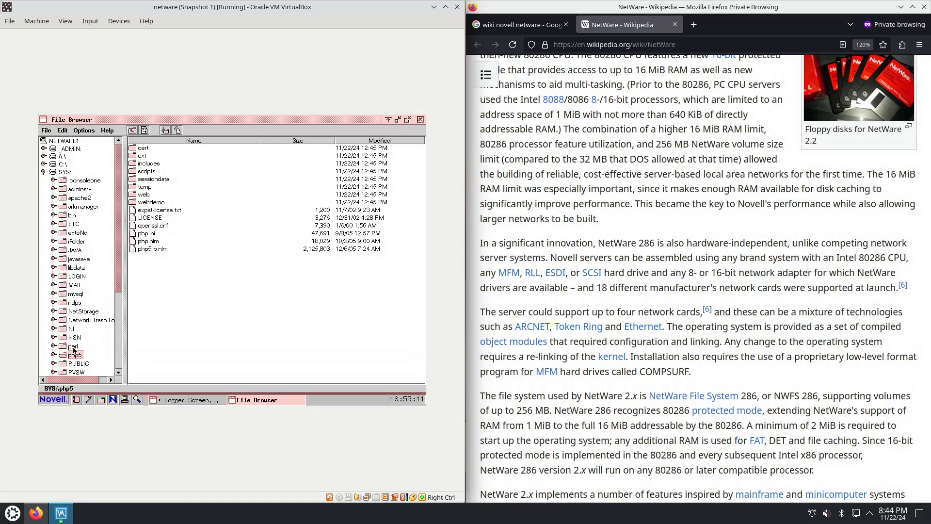
pyautogui.click(73, 346)
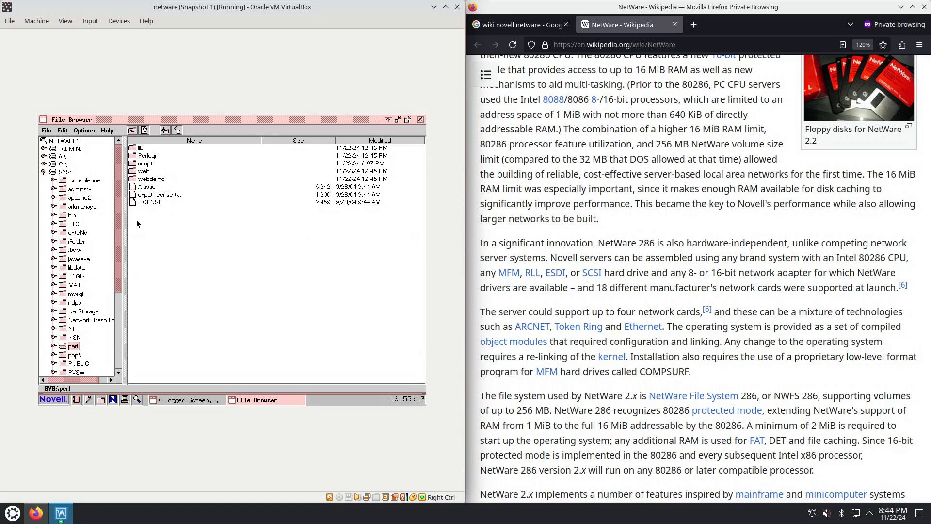
pyautogui.click(75, 250)
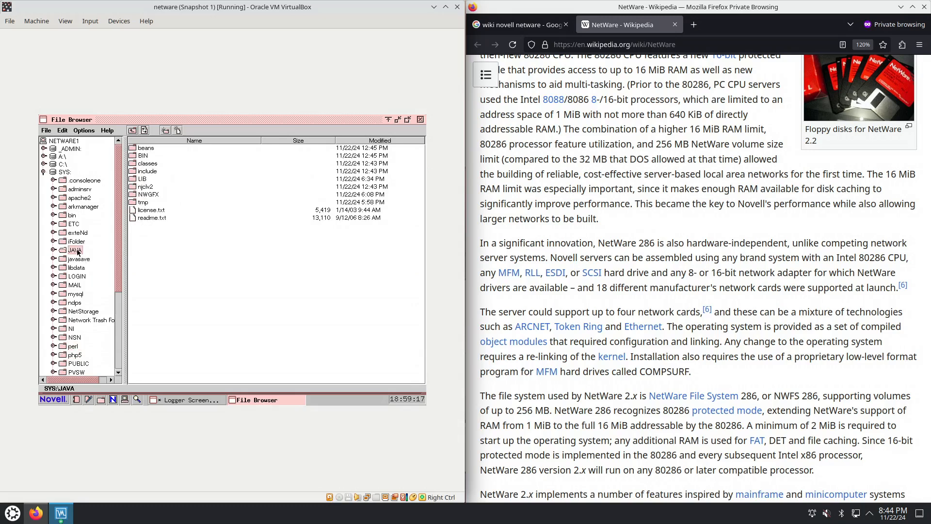
pyautogui.doubleClick(146, 158)
pyautogui.click(167, 257)
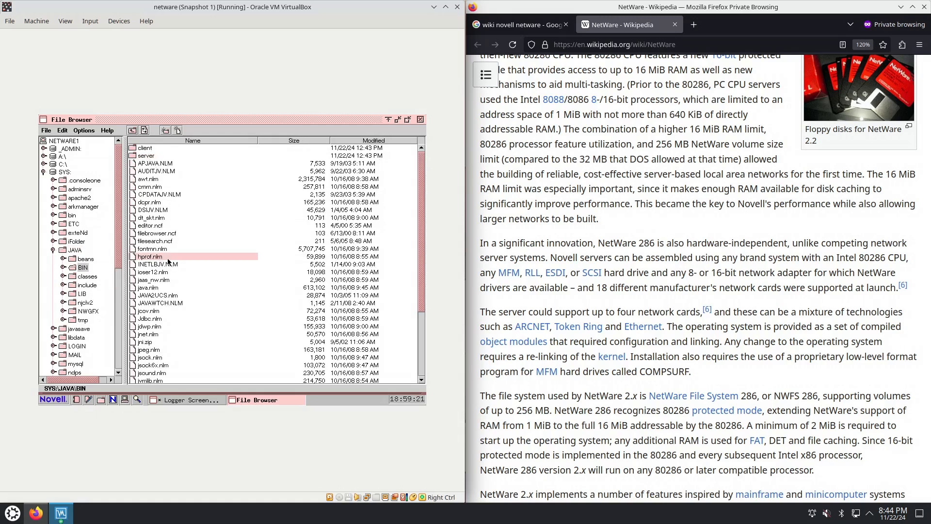
# Select java.nlm in JAVA's BIN folder, collapse the JAVA folder and view the contents of SYS:ETC
pyautogui.click(156, 287)
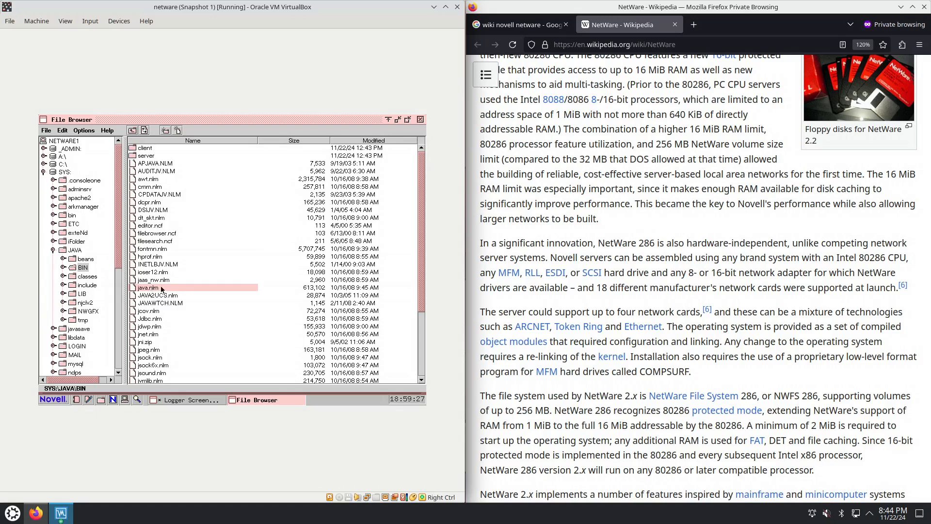
pyautogui.click(53, 250)
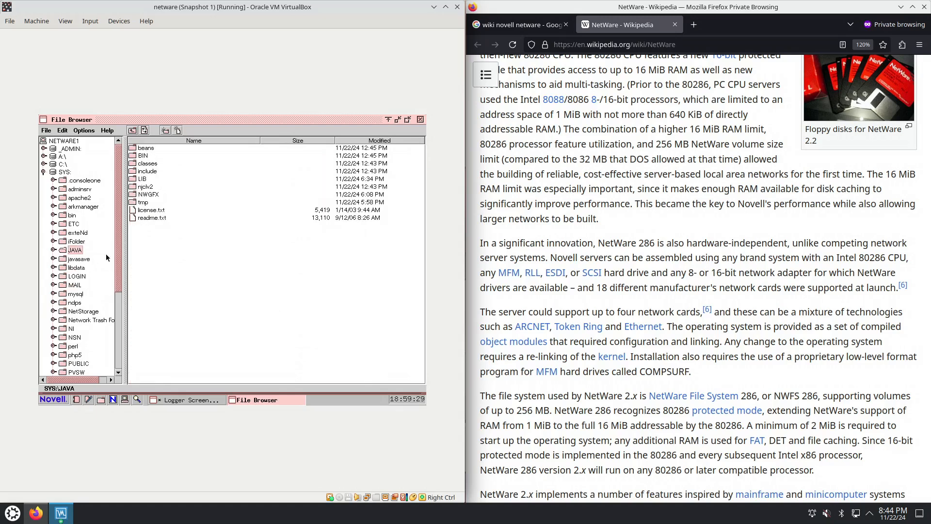
pyautogui.click(74, 224)
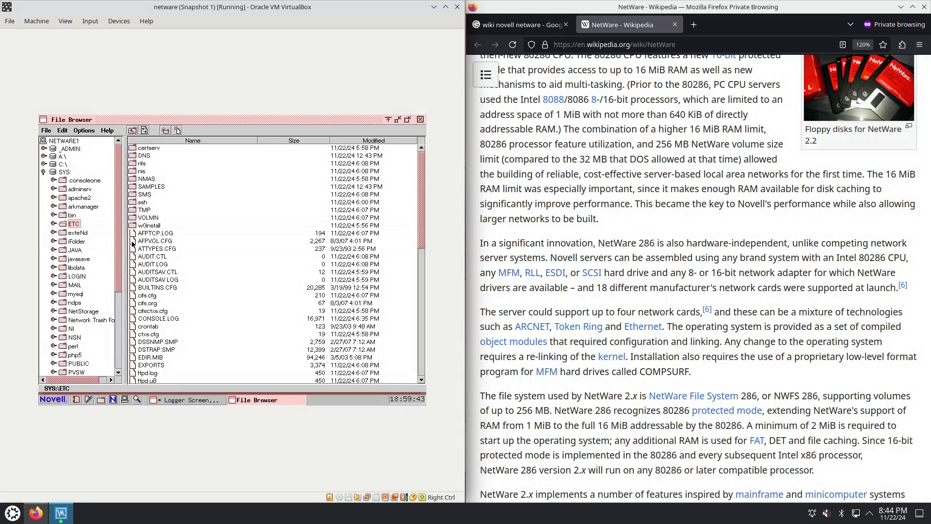
# Bring the Server Console forward, change from the Logger Screen to the System Console and launch bash there
pyautogui.click(198, 400)
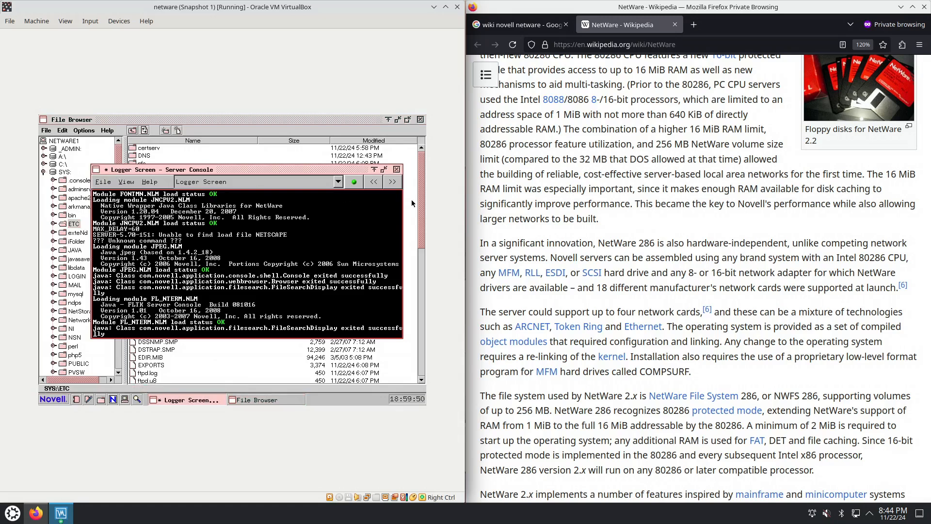
pyautogui.click(324, 184)
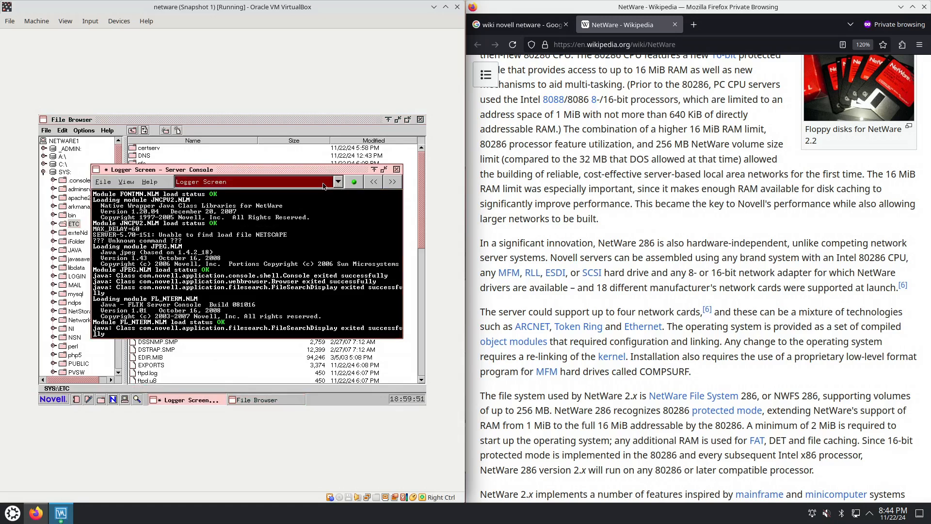
pyautogui.click(373, 182)
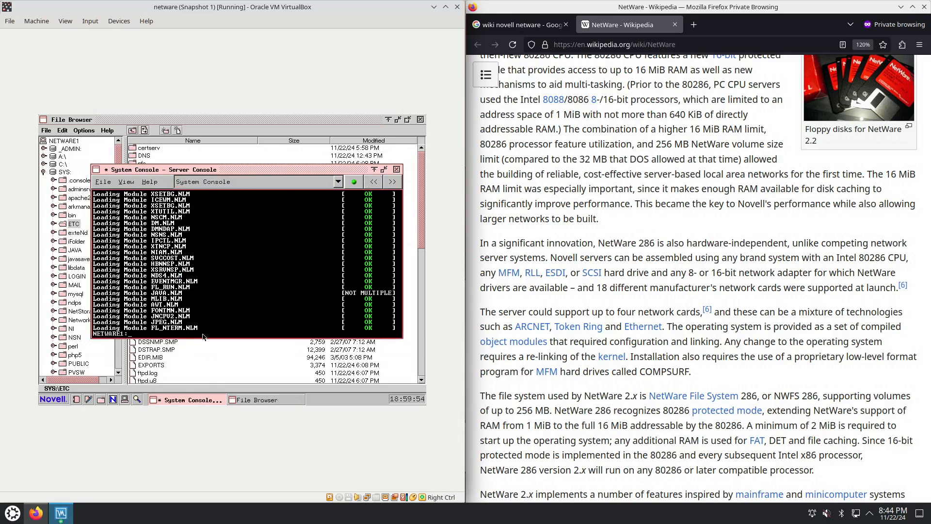
pyautogui.write('bash')
pyautogui.press('Return')
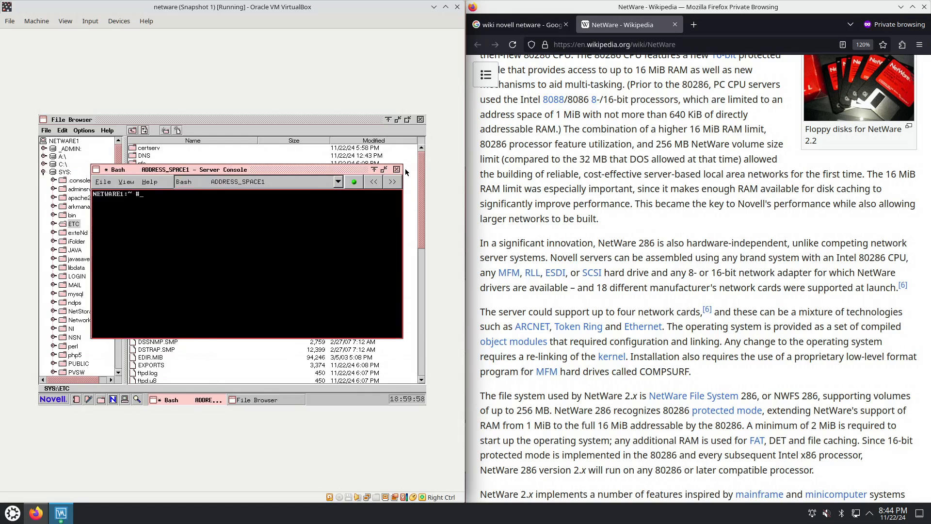
# Check the System Console, return to the Bash screen and run the commands bash, sh, ls and ls /
pyautogui.click(395, 182)
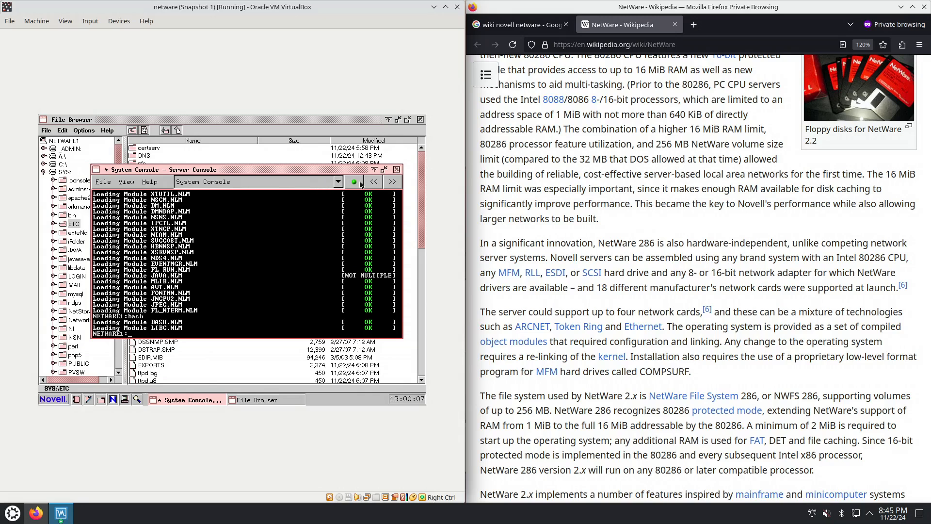
pyautogui.click(374, 182)
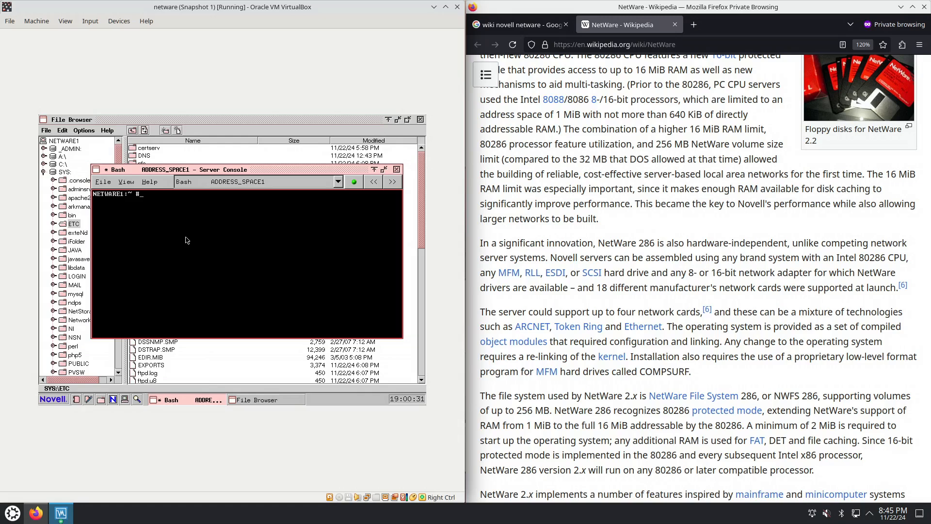
pyautogui.write('bash')
pyautogui.press('Return')
pyautogui.write('sh')
pyautogui.press('Return')
pyautogui.write('ls')
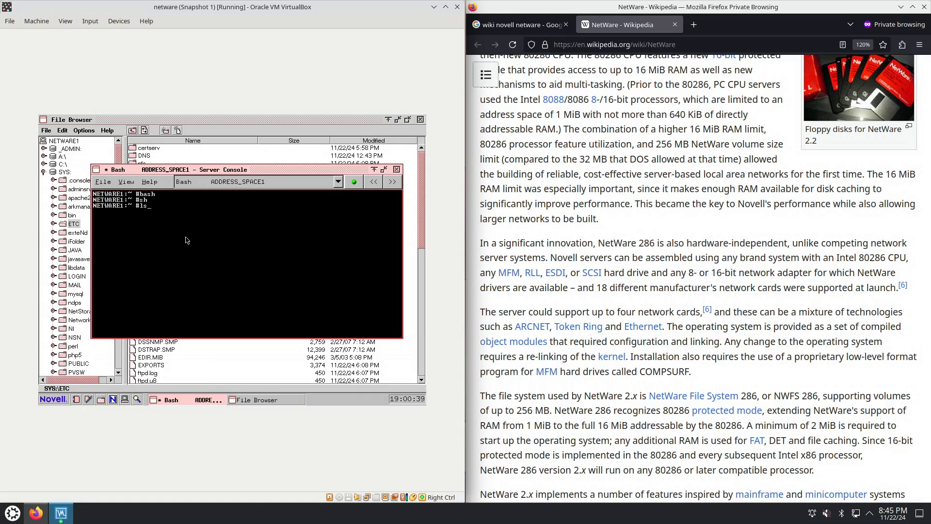
pyautogui.press('Return')
pyautogui.write('ls /')
pyautogui.press('Return')
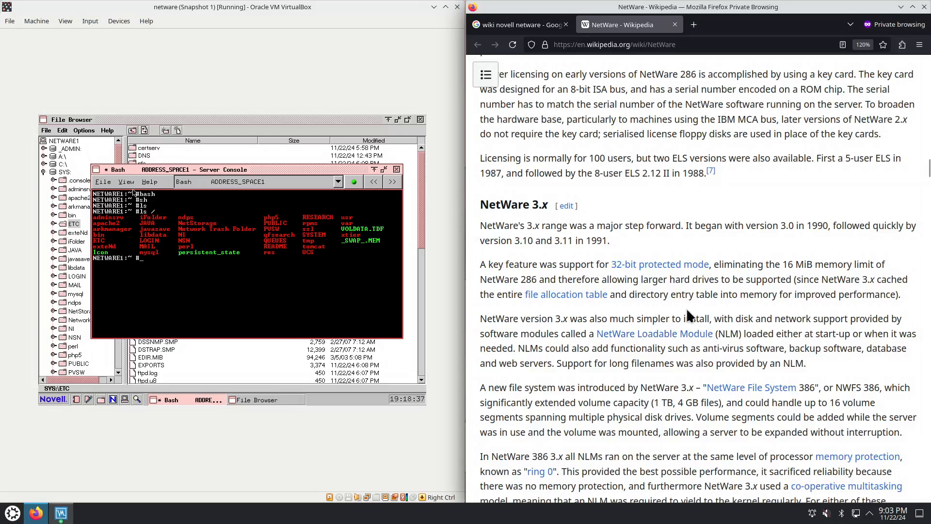
# Switch to Firefox, open the NetWare Loadable Module link from the NetWare 3.x section in a new tab and maximize the window
pyautogui.rightClick(652, 335)
pyautogui.click(677, 345)
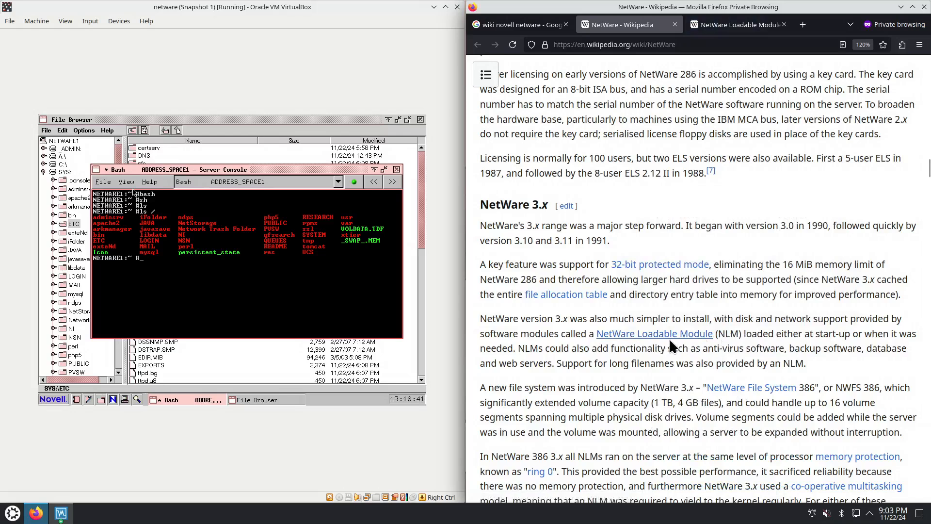
pyautogui.moveTo(637, 342)
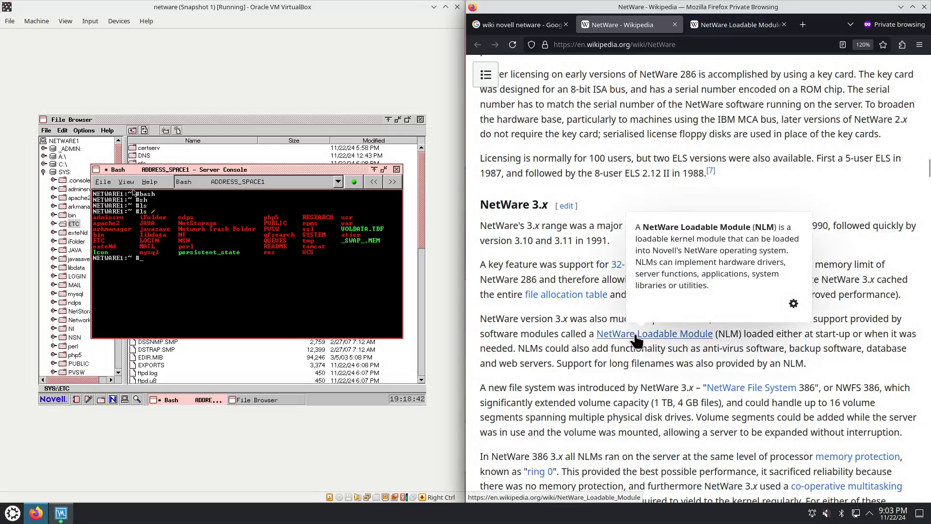
pyautogui.click(732, 25)
pyautogui.click(912, 7)
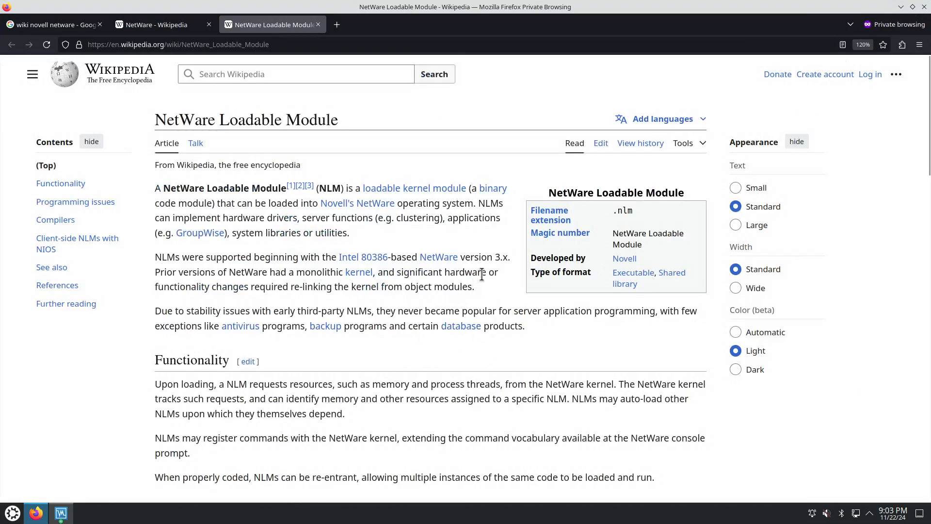
# Read the NetWare Loadable Module introduction, highlighting "version 3.x", "NLM" and the phrase about re-linking the kernel from object modules
pyautogui.moveTo(460, 257); pyautogui.dragTo(508, 257)
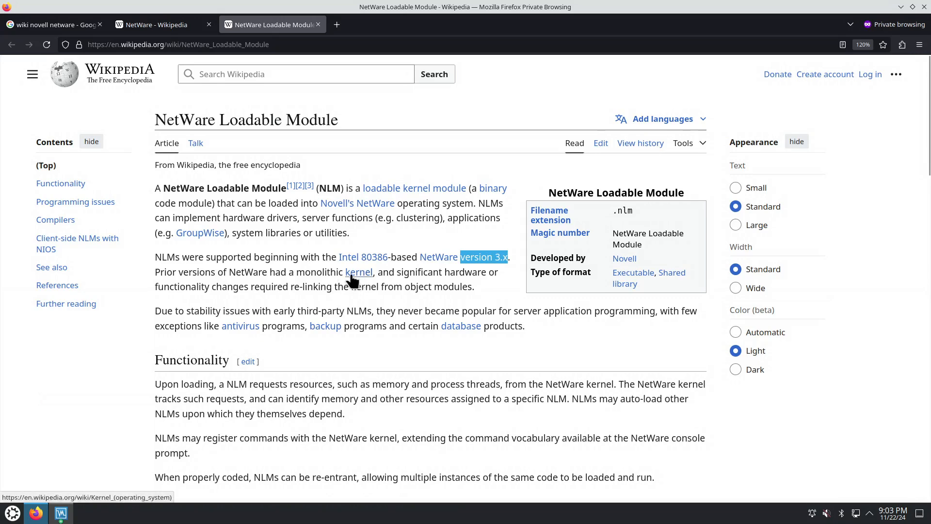
pyautogui.moveTo(175, 257); pyautogui.dragTo(156, 257)
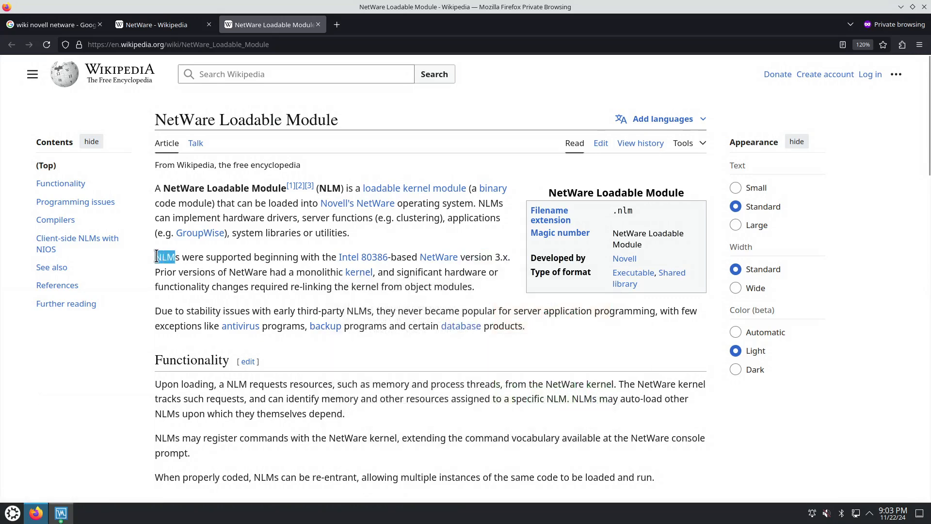
pyautogui.click(292, 287)
pyautogui.moveTo(283, 287); pyautogui.dragTo(462, 287)
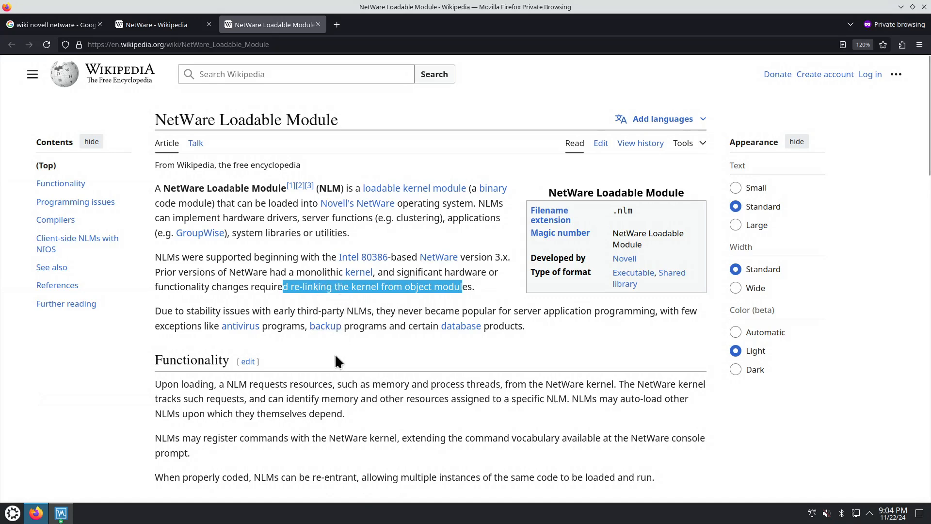
pyautogui.scroll(-3, 338, 361)
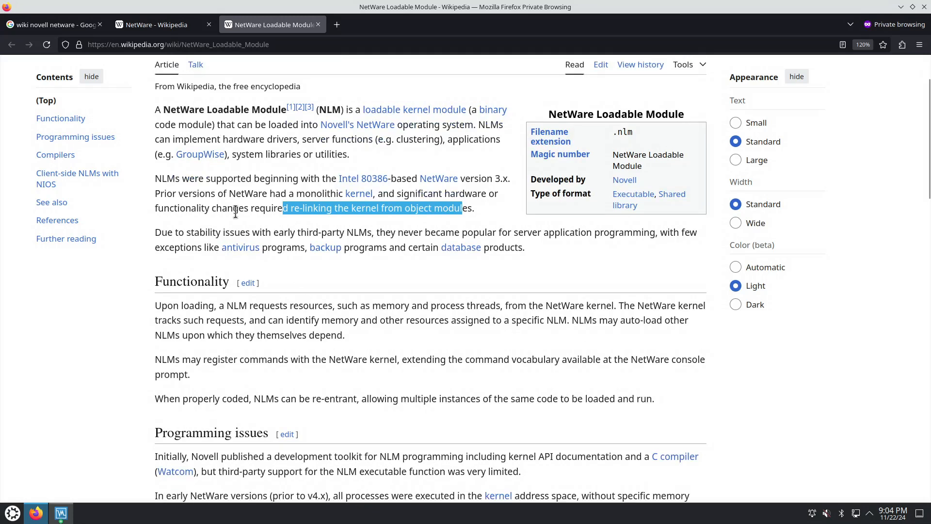
pyautogui.moveTo(155, 178); pyautogui.dragTo(176, 177)
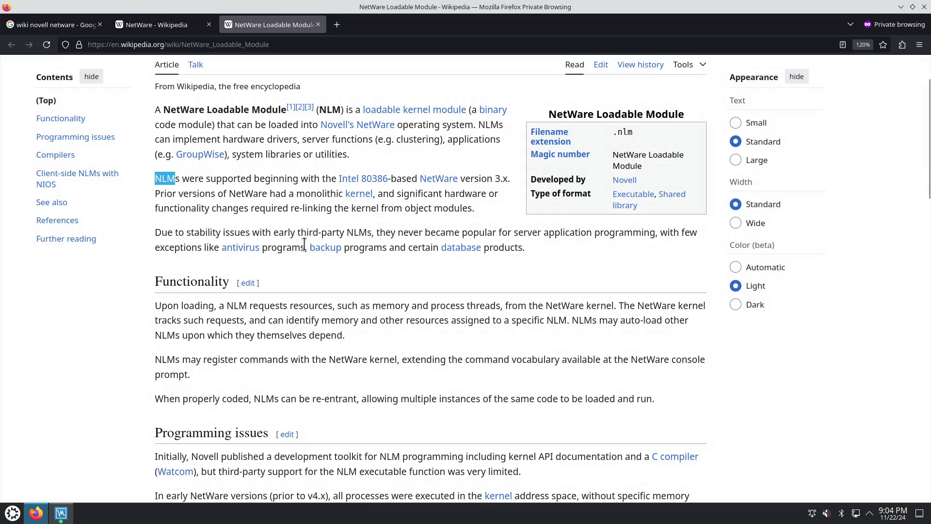
# Read the Functionality section, highlighting "NLM" and "NetWare kernel" in the sentence about registering commands
pyautogui.scroll(-3, 297, 313)
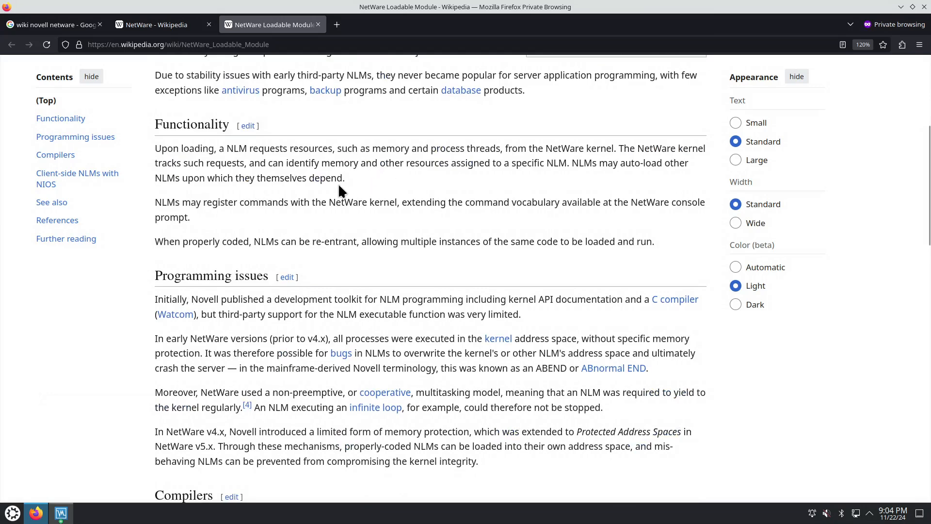
pyautogui.moveTo(547, 163); pyautogui.dragTo(567, 163)
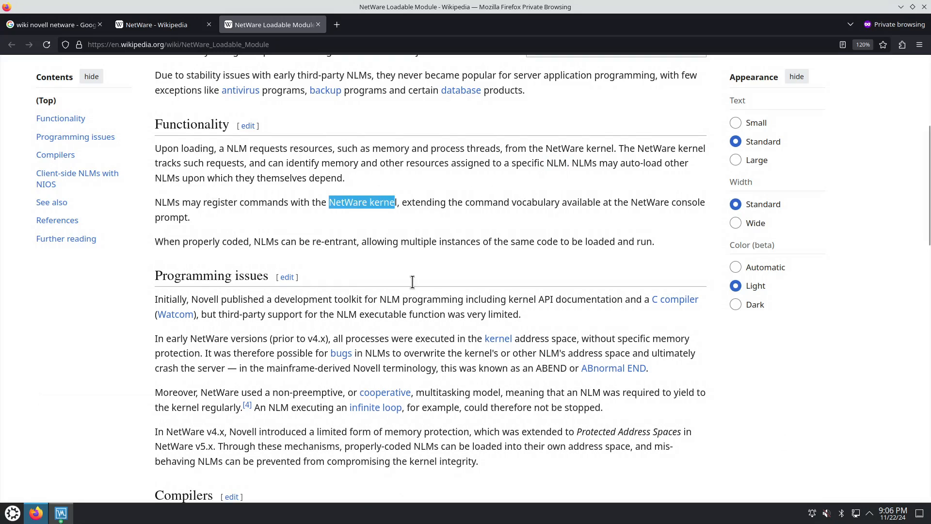
pyautogui.click(173, 201)
pyautogui.moveTo(158, 202); pyautogui.dragTo(175, 202)
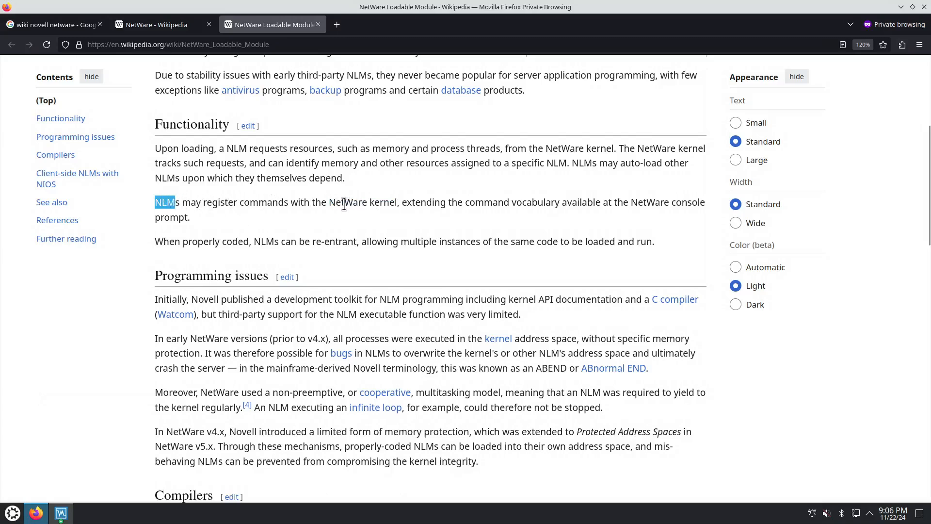
pyautogui.moveTo(274, 202); pyautogui.dragTo(392, 200)
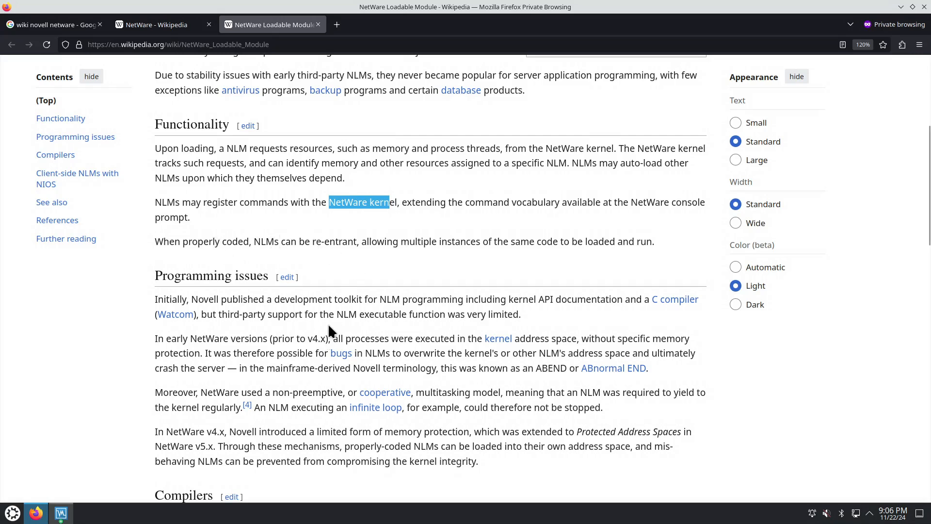
# Read the first Programming issues paragraph about Novell's development toolkit, highlighting the kernel API mention and "NLM"
pyautogui.scroll(-3, 329, 326)
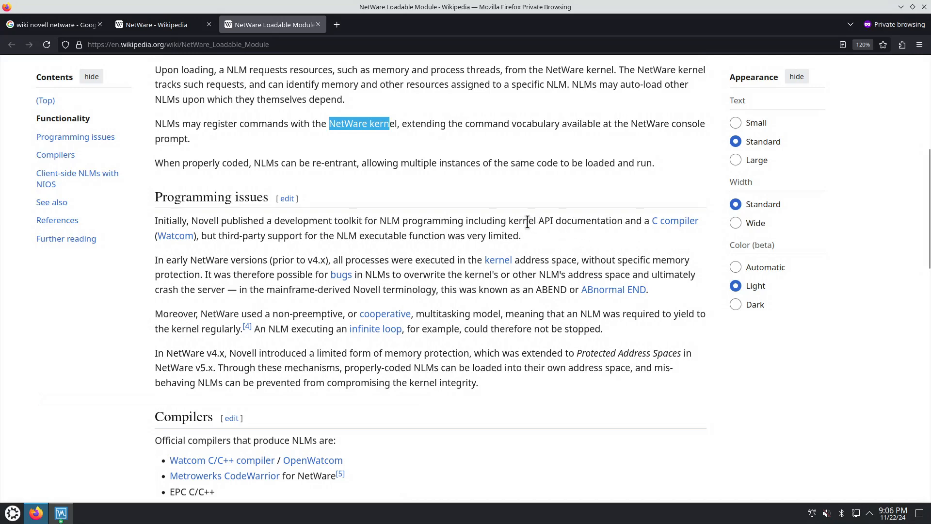
pyautogui.moveTo(513, 221); pyautogui.dragTo(551, 221)
pyautogui.doubleClick(387, 220)
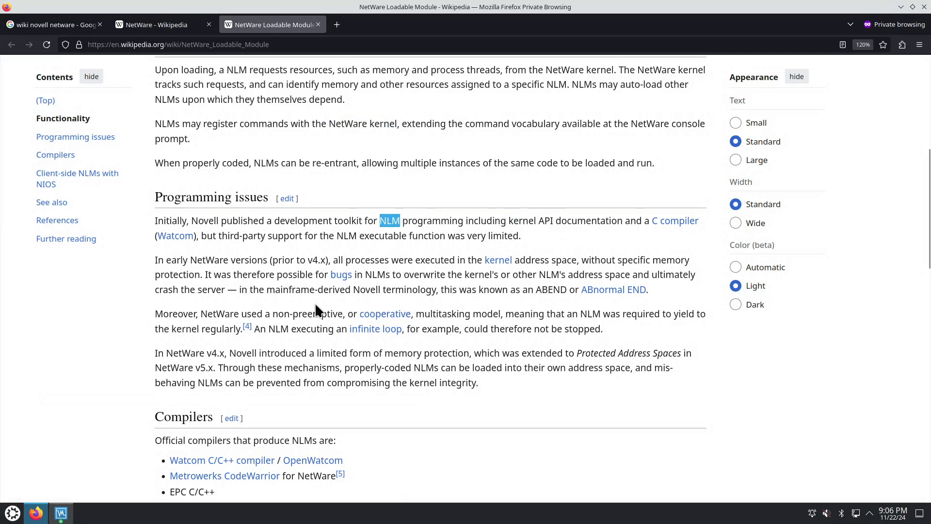
# Read the Programming issues paragraph on non-preemptive multitasking, highlighting the phrases about an infinite loop that could not be stopped
pyautogui.scroll(-3, 266, 302)
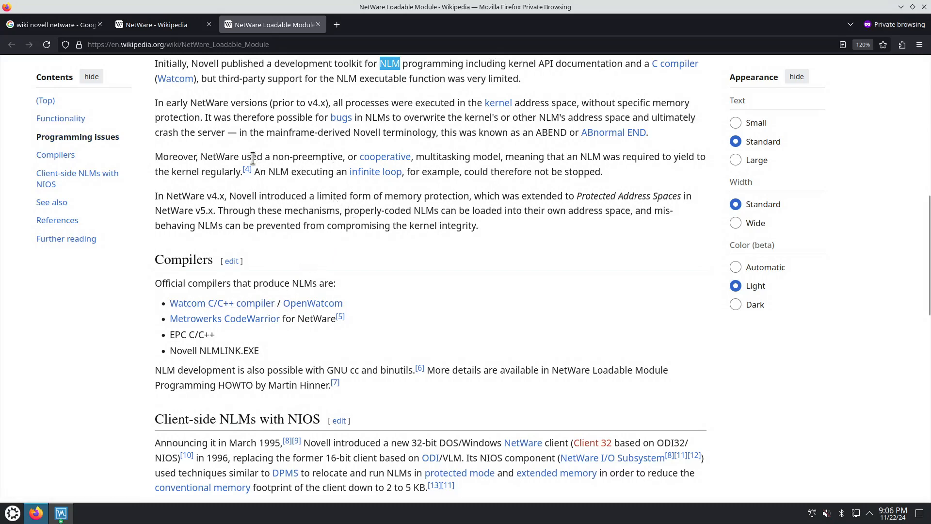
pyautogui.moveTo(241, 156); pyautogui.dragTo(313, 158)
pyautogui.scroll(2, 341, 199)
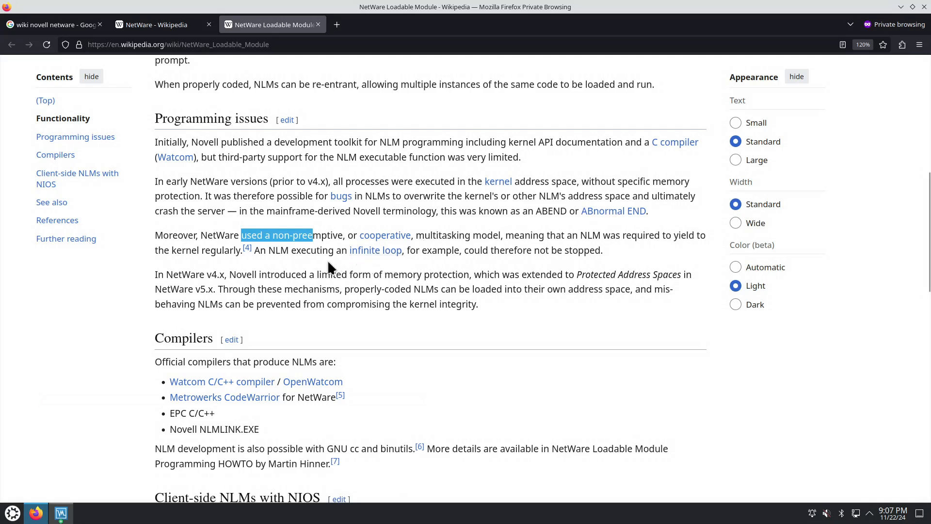
pyautogui.moveTo(322, 250); pyautogui.dragTo(421, 253)
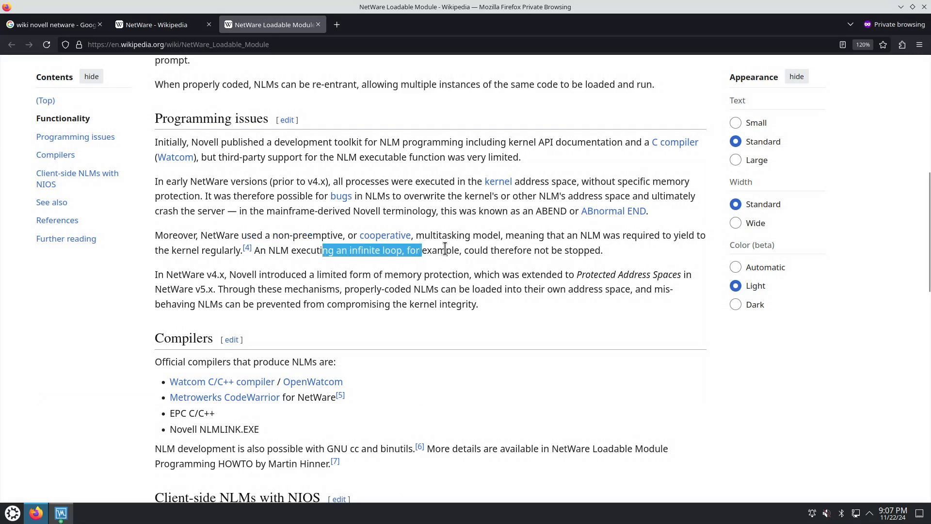
pyautogui.moveTo(523, 250); pyautogui.dragTo(599, 250)
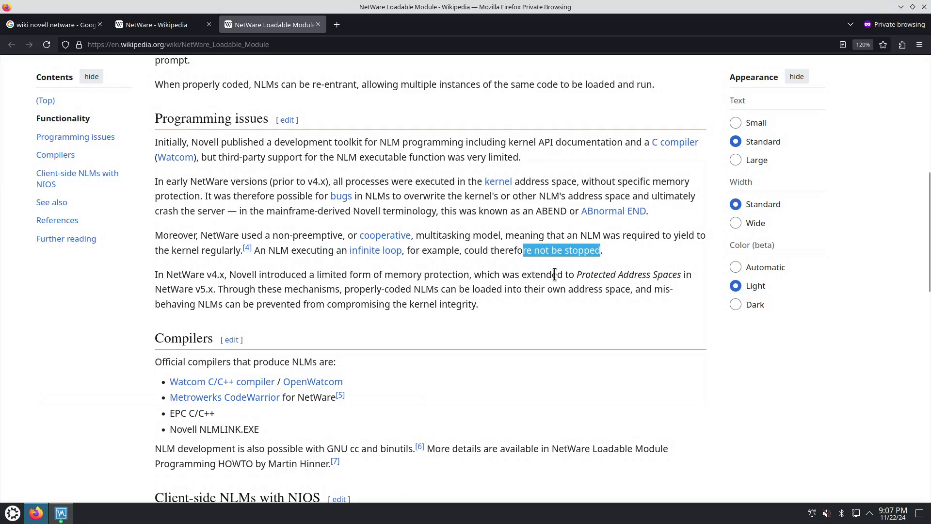
# Read the paragraph on NetWare v4.x and v5.x, highlighting "Protected Address Spaces" and "limited form of memory protection"
pyautogui.moveTo(577, 275); pyautogui.dragTo(682, 275)
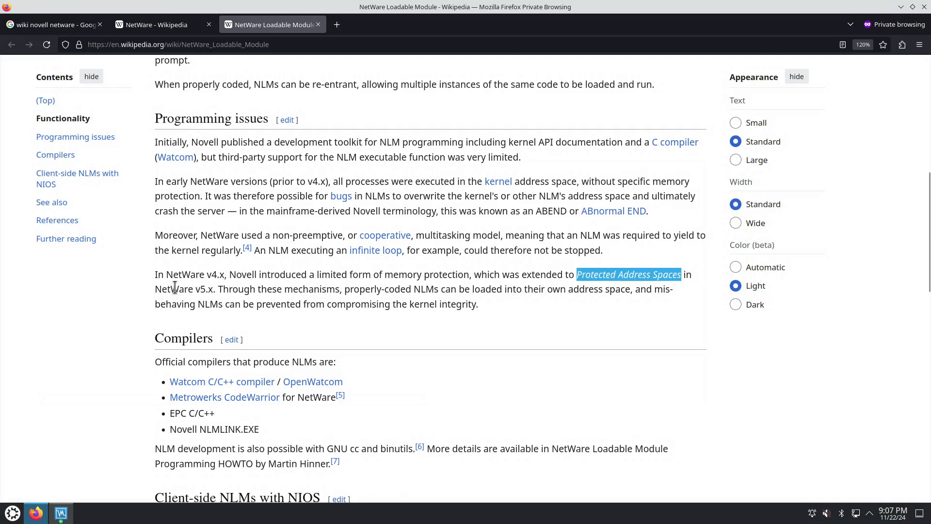
pyautogui.moveTo(175, 289); pyautogui.dragTo(213, 290)
pyautogui.click(318, 273)
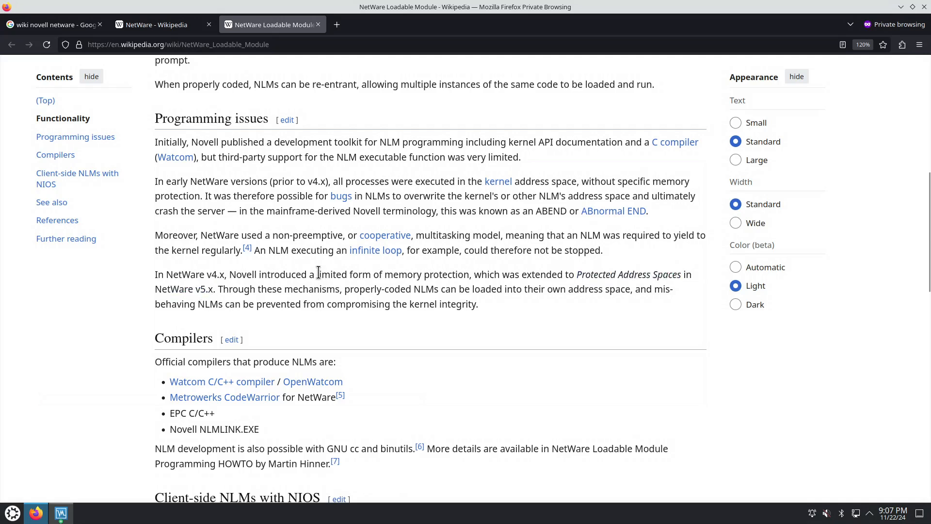
pyautogui.moveTo(319, 273); pyautogui.dragTo(470, 275)
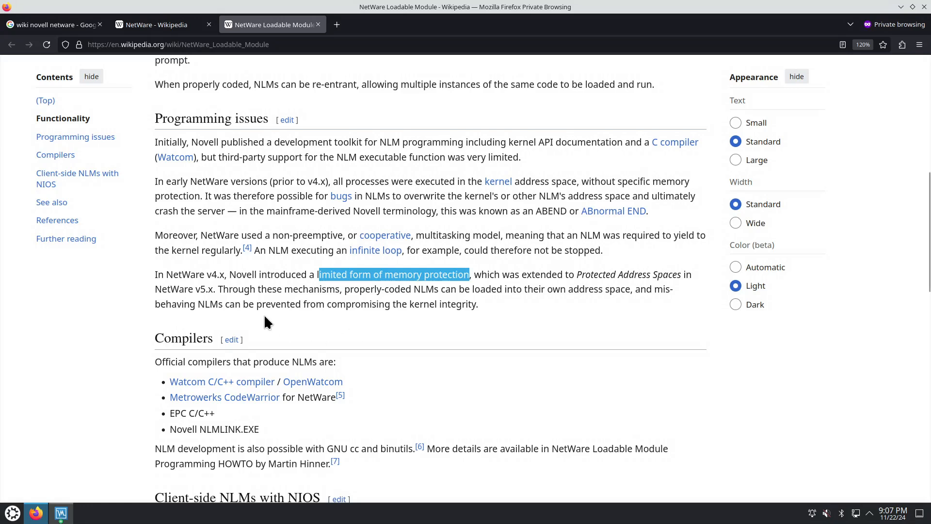
# Read through the Compilers section and highlight the start of the "Client-side NLMs with NIOS" heading
pyautogui.scroll(-3, 396, 335)
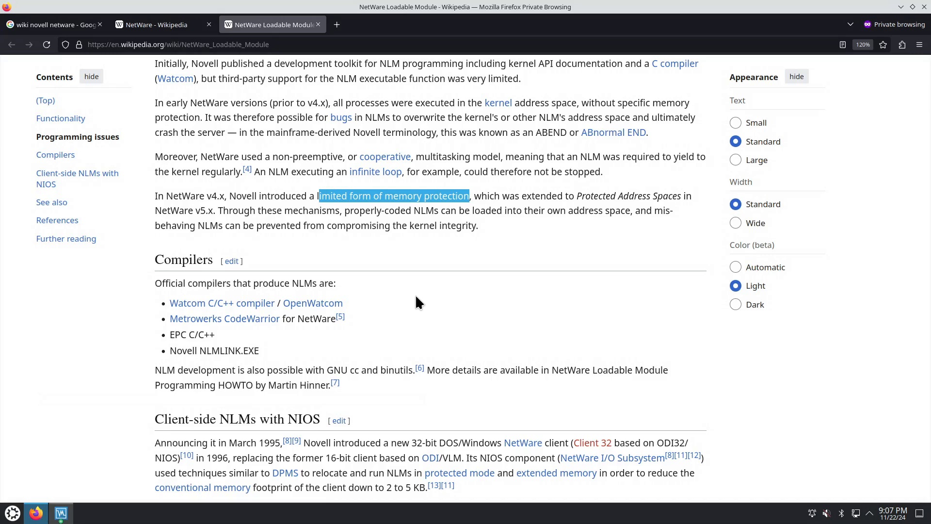
pyautogui.scroll(-3, 417, 316)
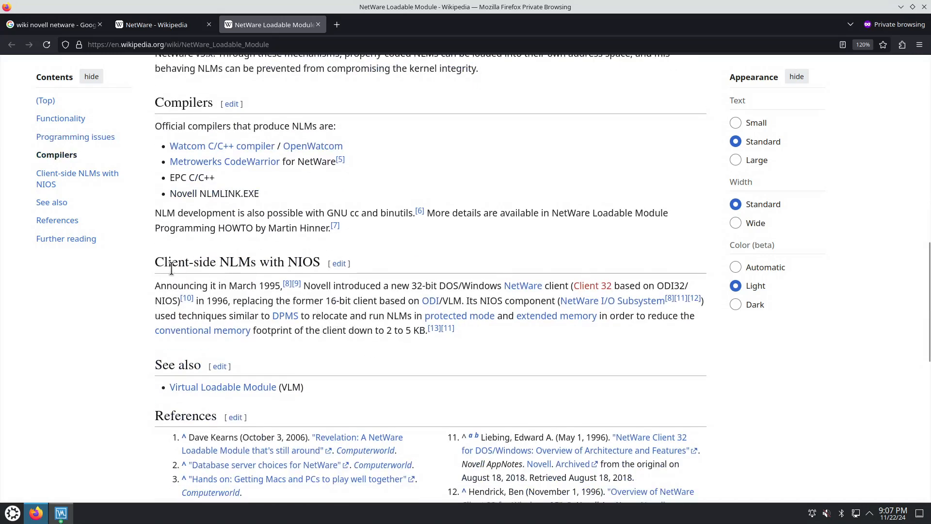
pyautogui.moveTo(156, 261); pyautogui.dragTo(220, 268)
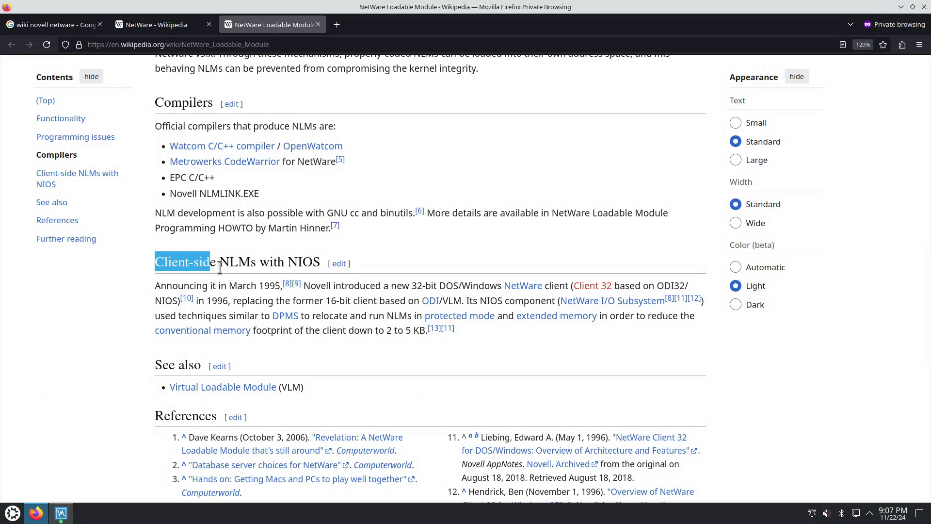
# Return to the NetWare Wikipedia article, find the NetWare 6.5 section and highlight its heading
pyautogui.hotkey('ctrl', 'pageup')
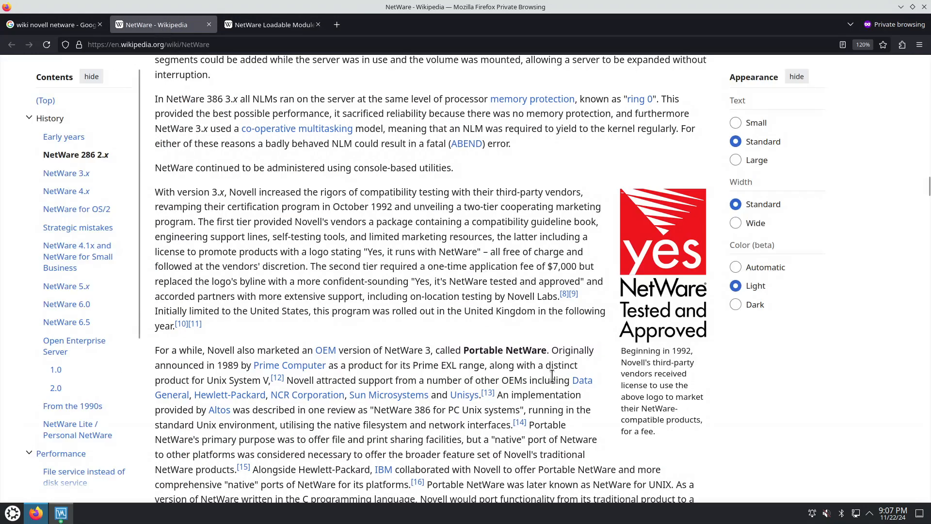
pyautogui.scroll(-20, 490, 359)
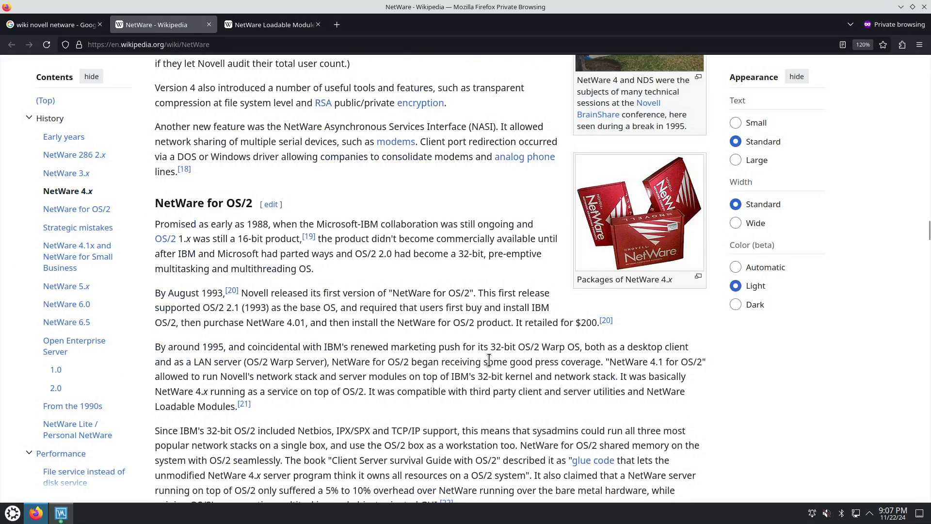
pyautogui.scroll(-10, 487, 361)
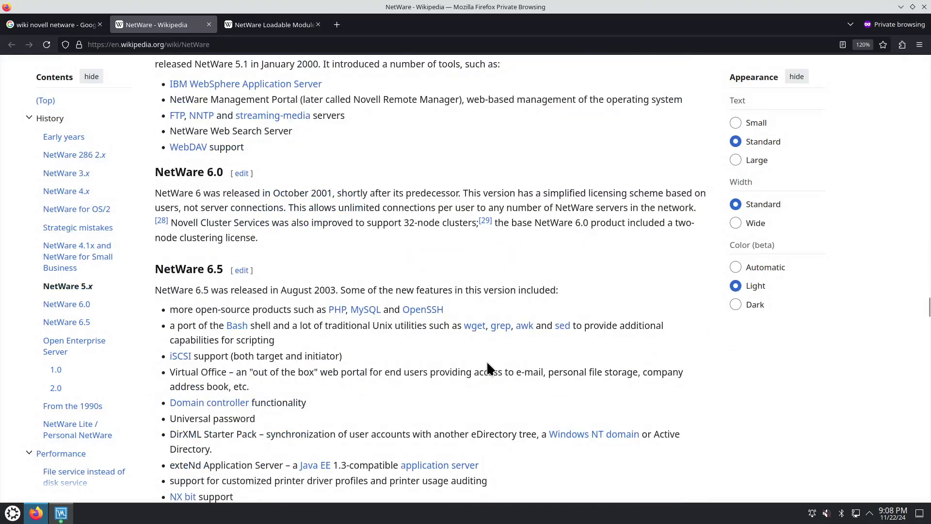
pyautogui.scroll(-3, 483, 366)
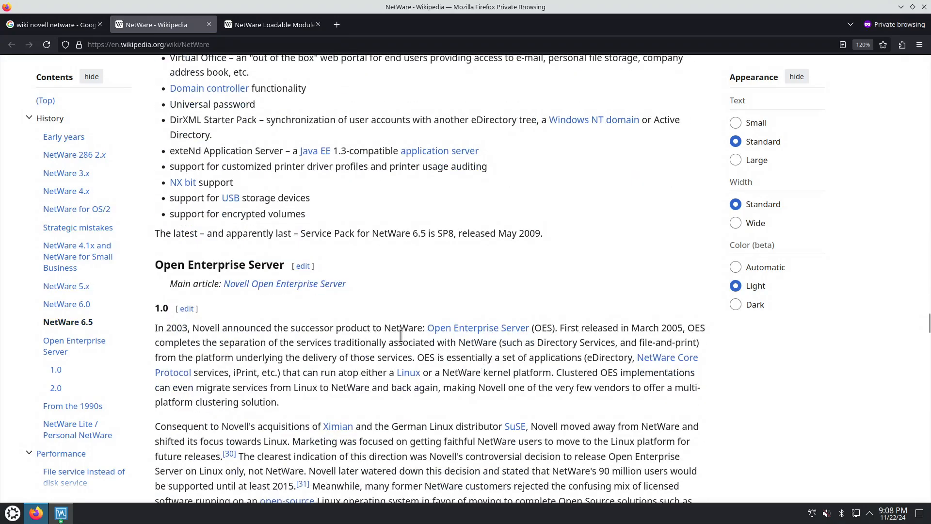
pyautogui.scroll(3, 376, 348)
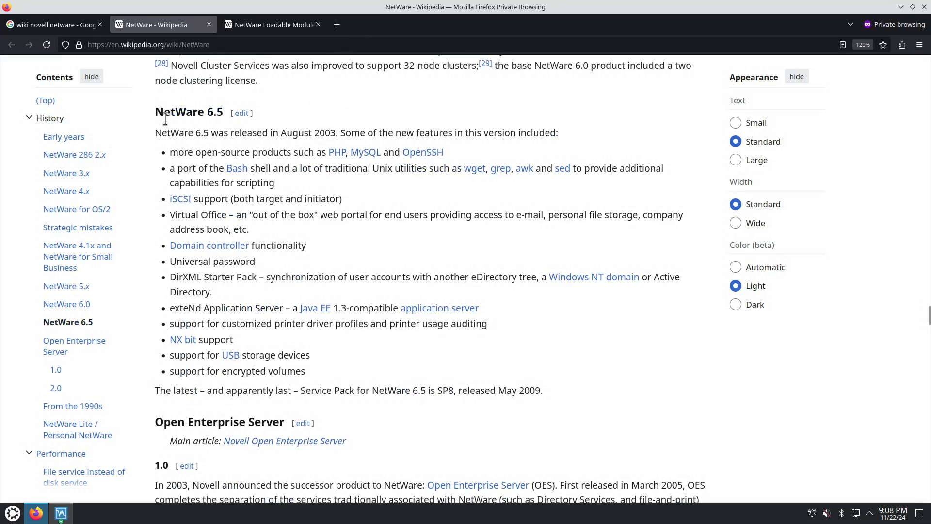
pyautogui.moveTo(164, 112); pyautogui.dragTo(221, 113)
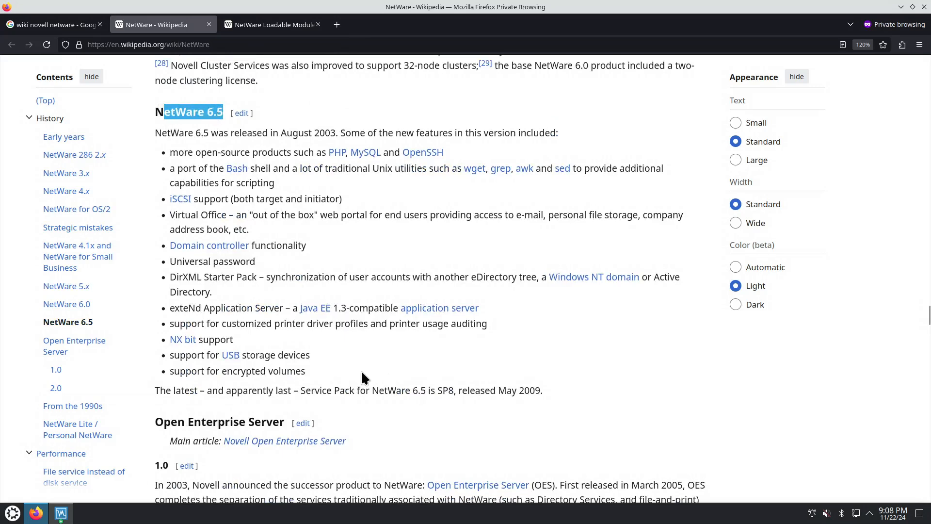
# Read the NetWare 6.5 features on USB storage, exteNd Application Server, DirXML Starter Pack and Virtual Office, highlighting parts of each
pyautogui.moveTo(210, 356); pyautogui.dragTo(249, 356)
pyautogui.scroll(3, 327, 352)
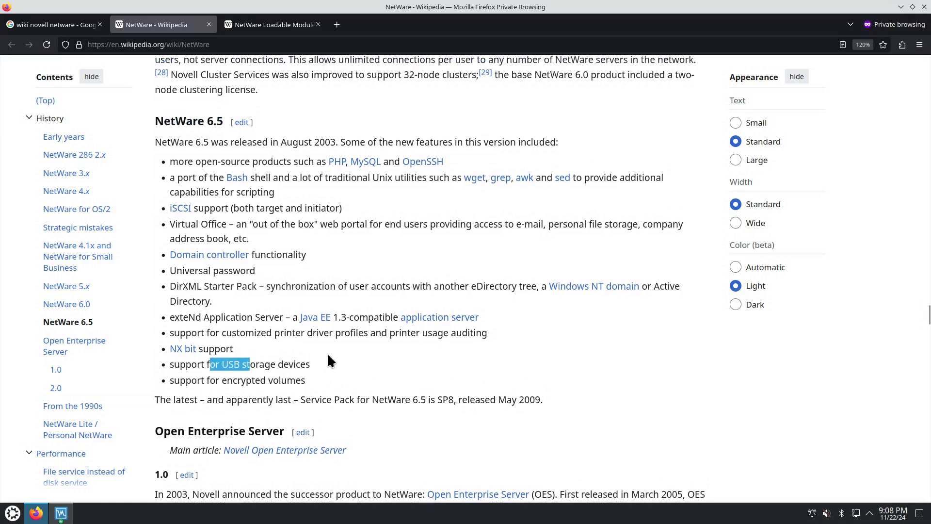
pyautogui.moveTo(172, 384); pyautogui.dragTo(284, 386)
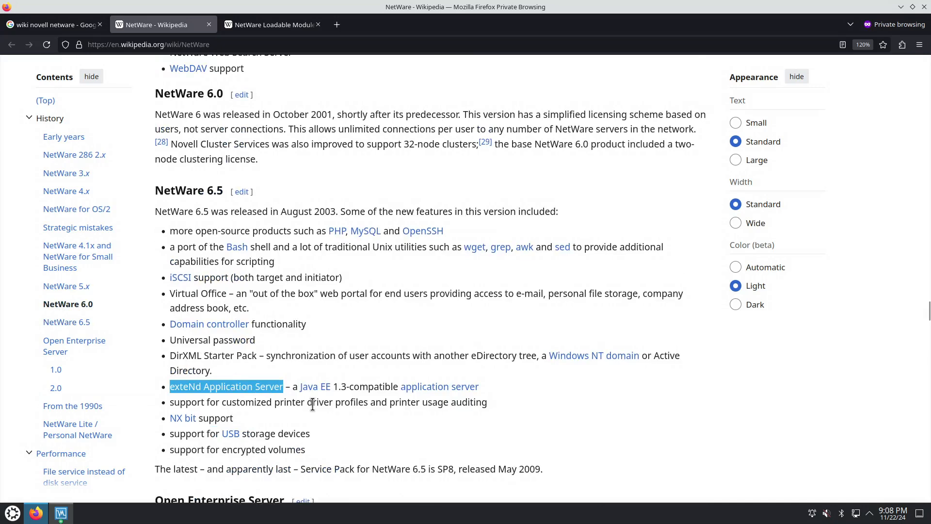
pyautogui.moveTo(323, 392)
pyautogui.moveTo(523, 356); pyautogui.dragTo(537, 355)
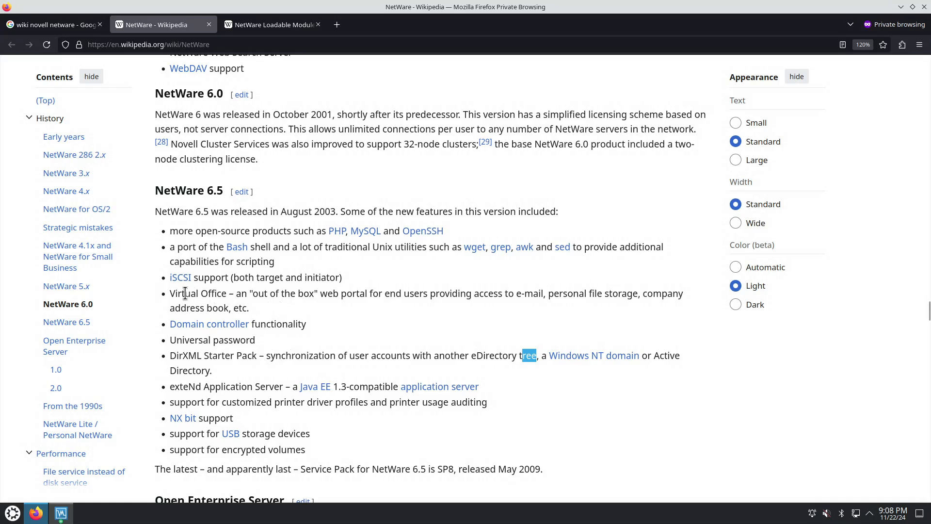
pyautogui.moveTo(185, 294); pyautogui.dragTo(241, 309)
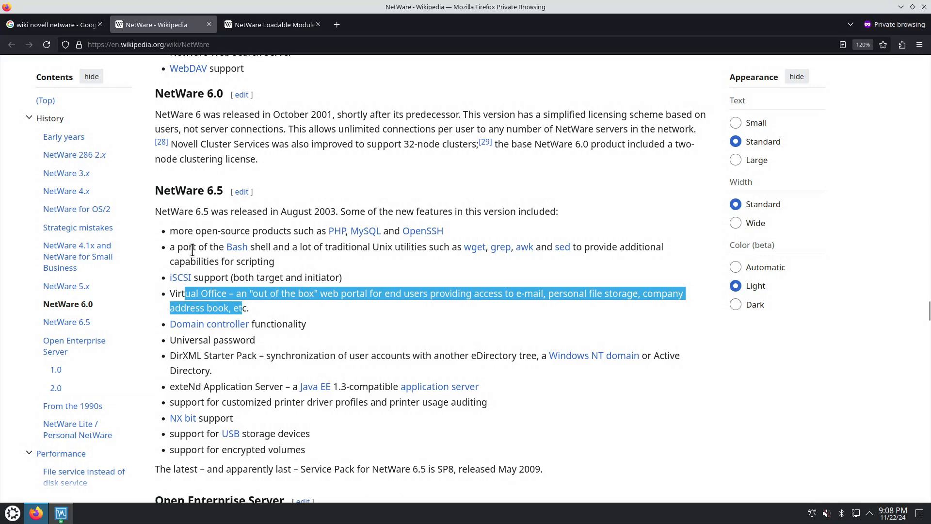
# Read the NetWare 6.5 features on the Bash port and open-source products, highlighting the PHP, MySQL and OpenSSH mention
pyautogui.moveTo(183, 248); pyautogui.dragTo(213, 248)
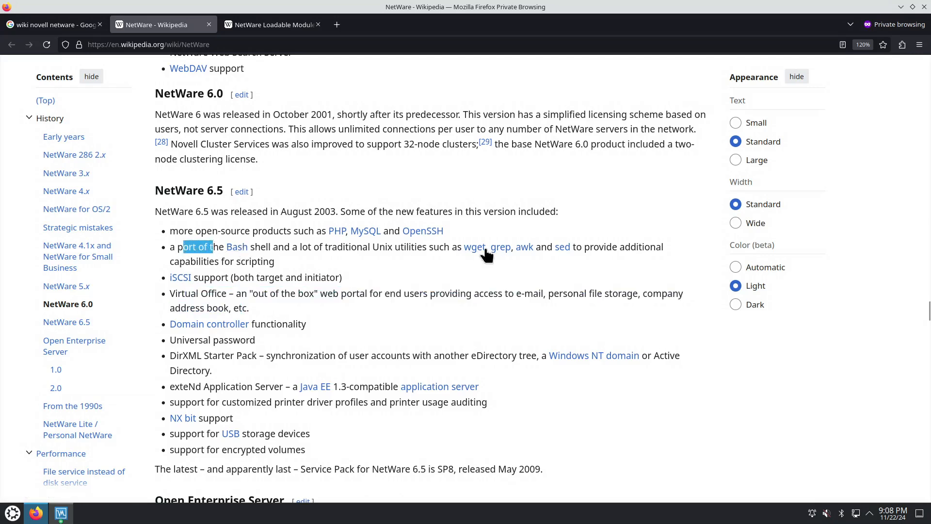
pyautogui.moveTo(478, 250)
pyautogui.moveTo(273, 231); pyautogui.dragTo(456, 236)
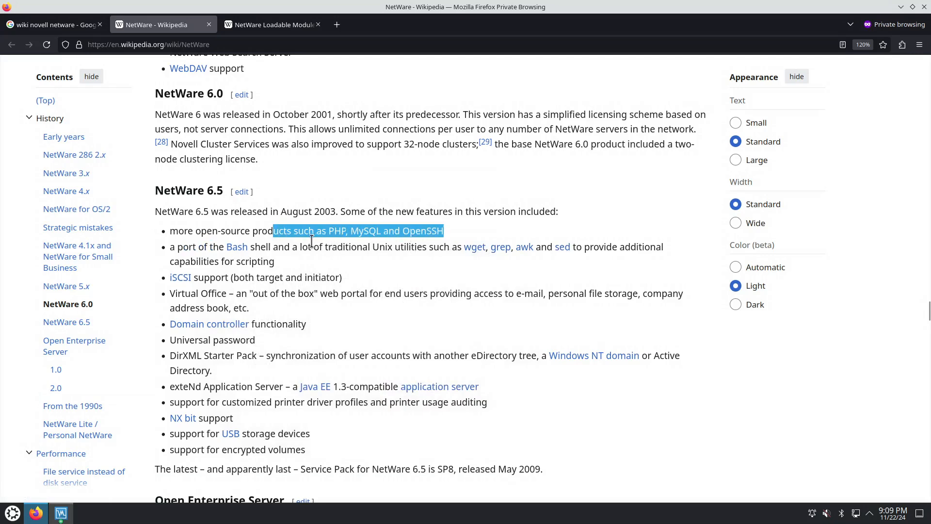
pyautogui.moveTo(245, 232); pyautogui.dragTo(291, 231)
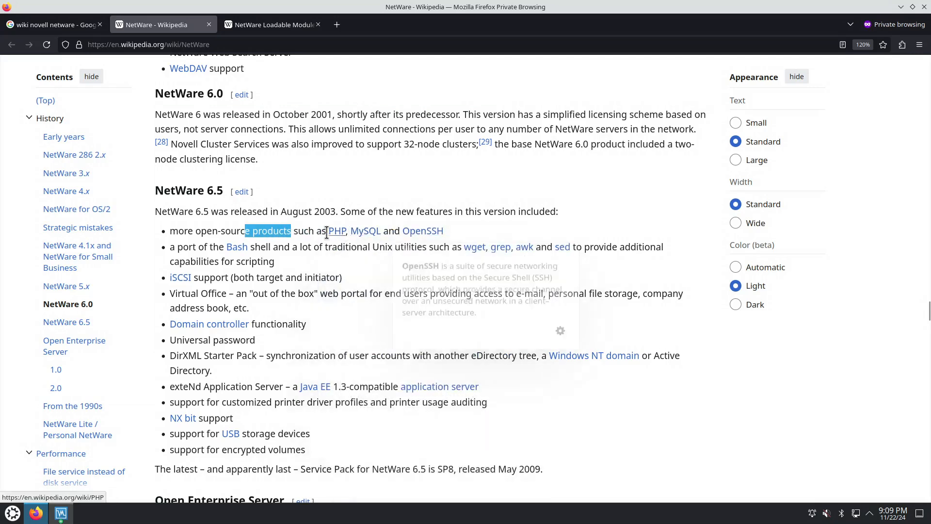
# Read the list of NetWare 5.1 tools, highlighting parts of the WebDAV, NetWare Web Search Server and NetWare Management Portal items
pyautogui.scroll(3, 307, 231)
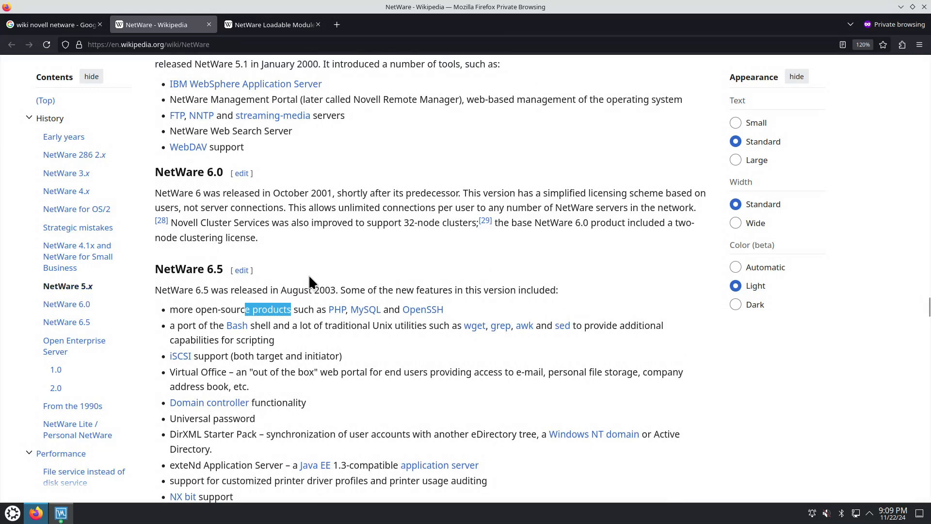
pyautogui.scroll(6, 283, 255)
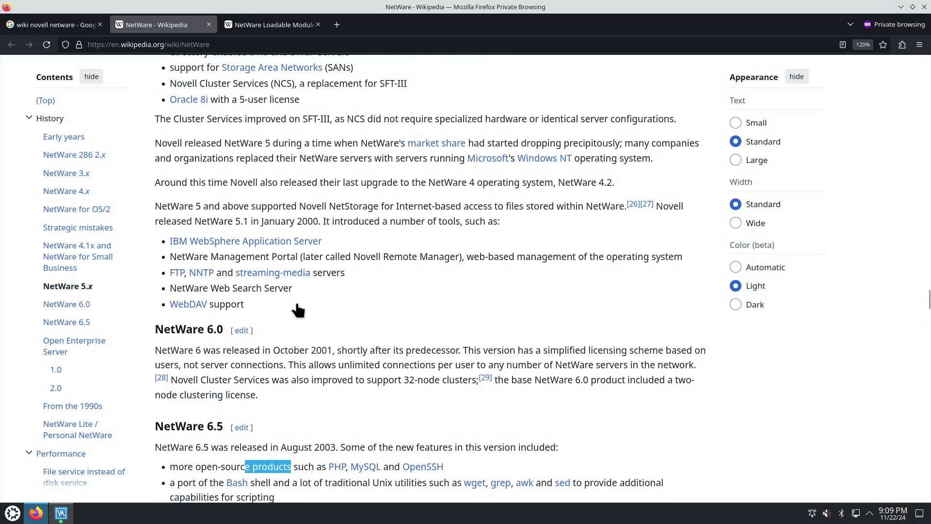
pyautogui.scroll(3, 297, 309)
pyautogui.moveTo(210, 383); pyautogui.dragTo(260, 388)
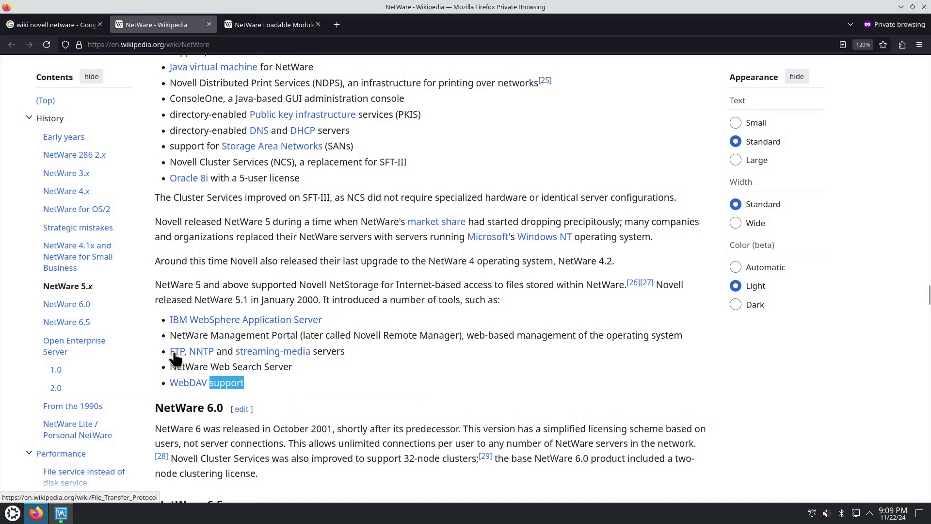
pyautogui.moveTo(202, 354)
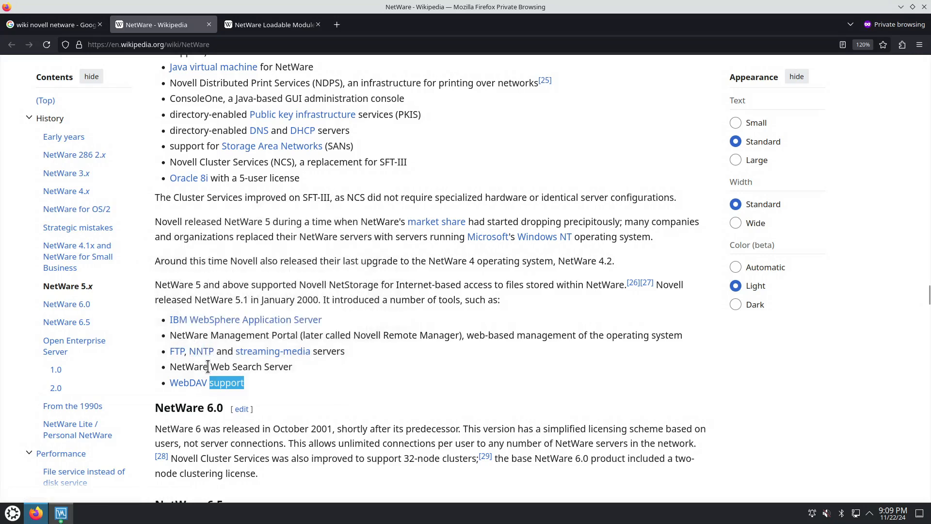
pyautogui.moveTo(181, 367); pyautogui.dragTo(289, 367)
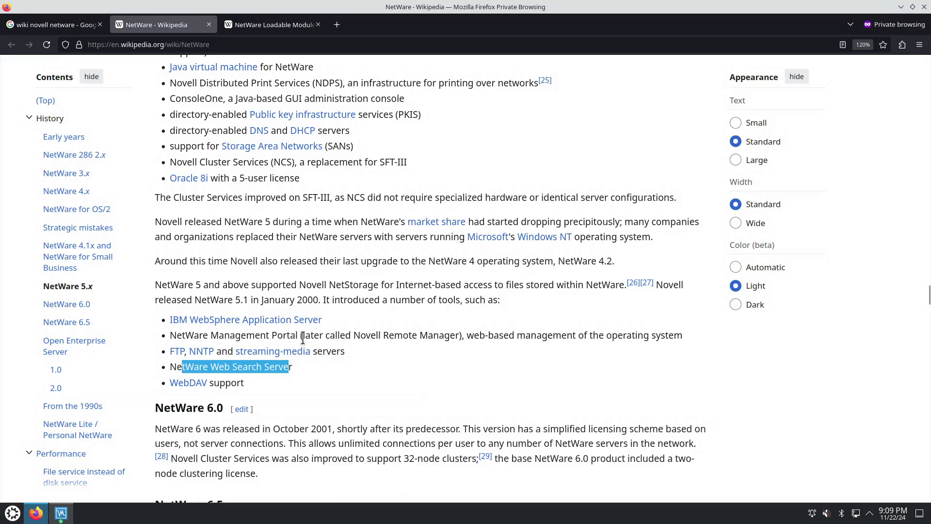
pyautogui.moveTo(247, 335); pyautogui.dragTo(453, 332)
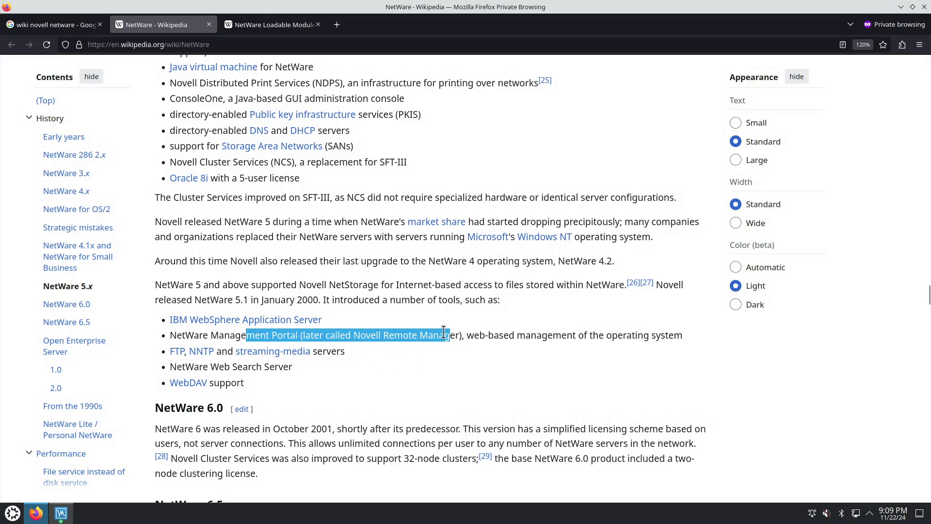
pyautogui.click(461, 331)
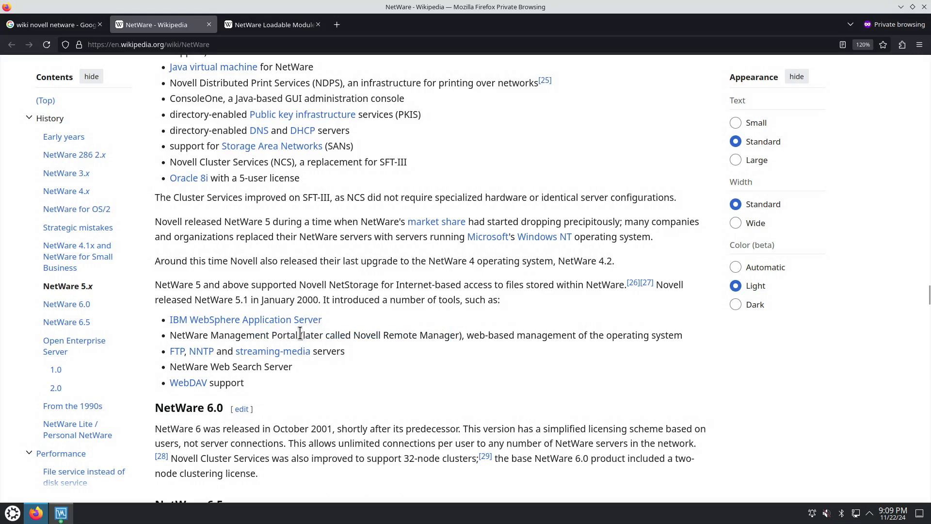
# Read the NetWare 5.x feature list, highlighting Novell Cluster Services (NCS) and the ConsoleOne administration console item
pyautogui.scroll(3, 388, 295)
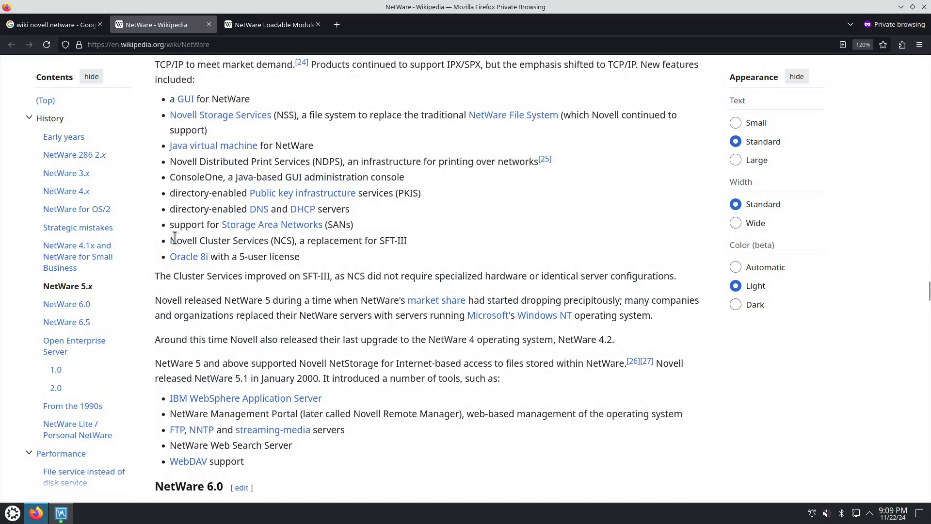
pyautogui.moveTo(171, 240); pyautogui.dragTo(293, 241)
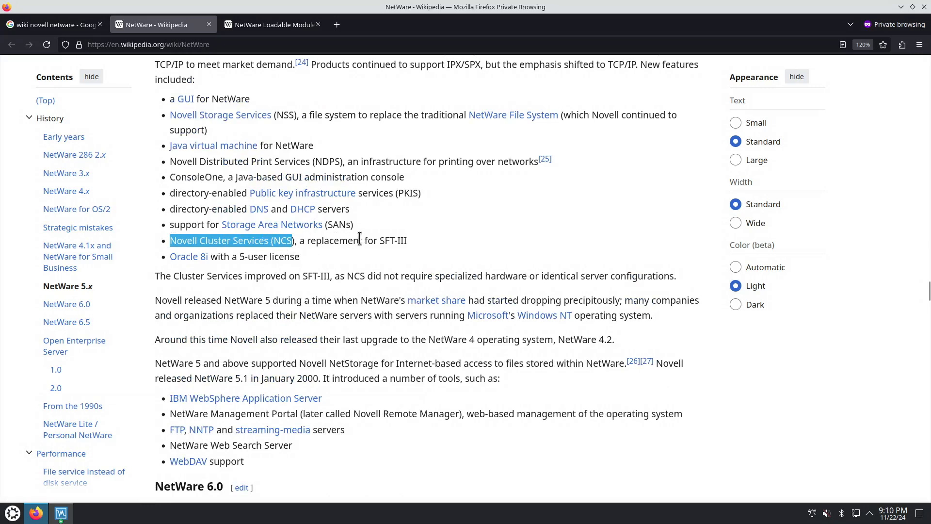
pyautogui.moveTo(264, 229)
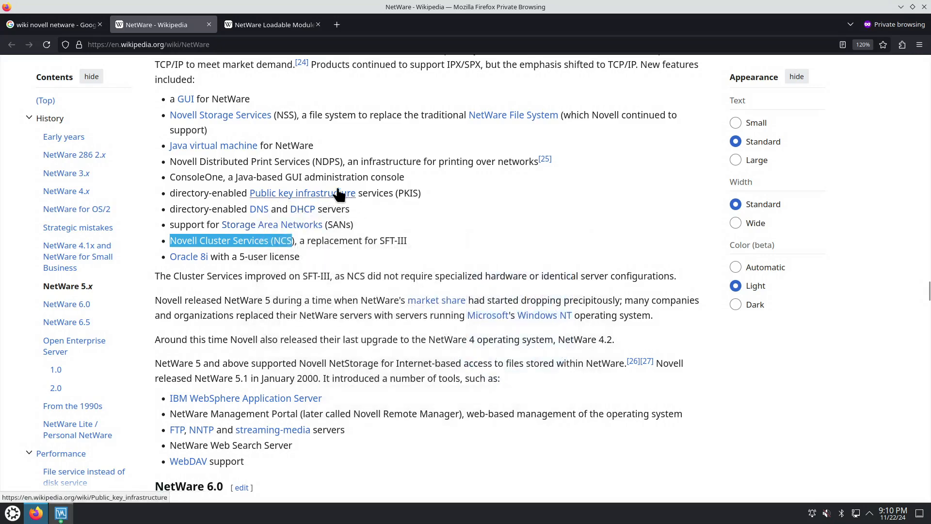
pyautogui.moveTo(175, 177); pyautogui.dragTo(393, 176)
# Preview the Novell Storage Services article summary and highlight the text describing NSS as a replacement file system
pyautogui.scroll(3, 403, 218)
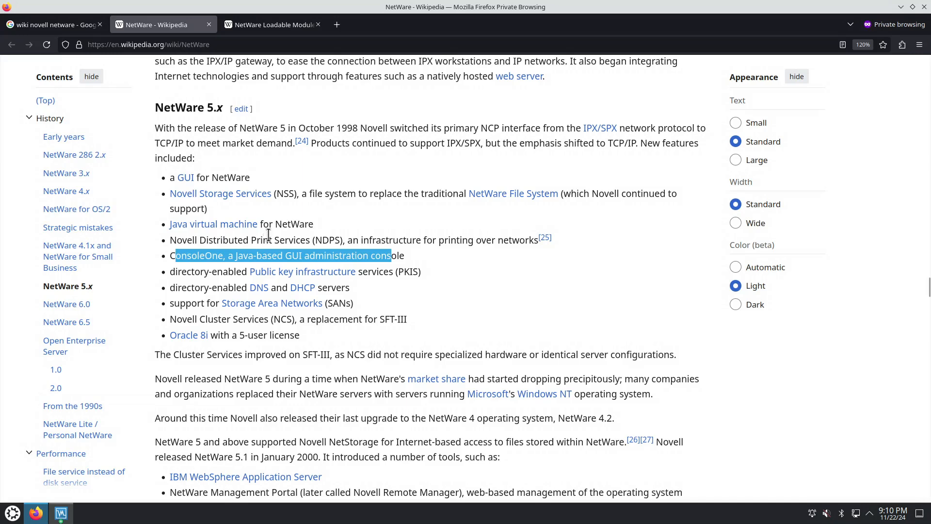
pyautogui.moveTo(187, 231)
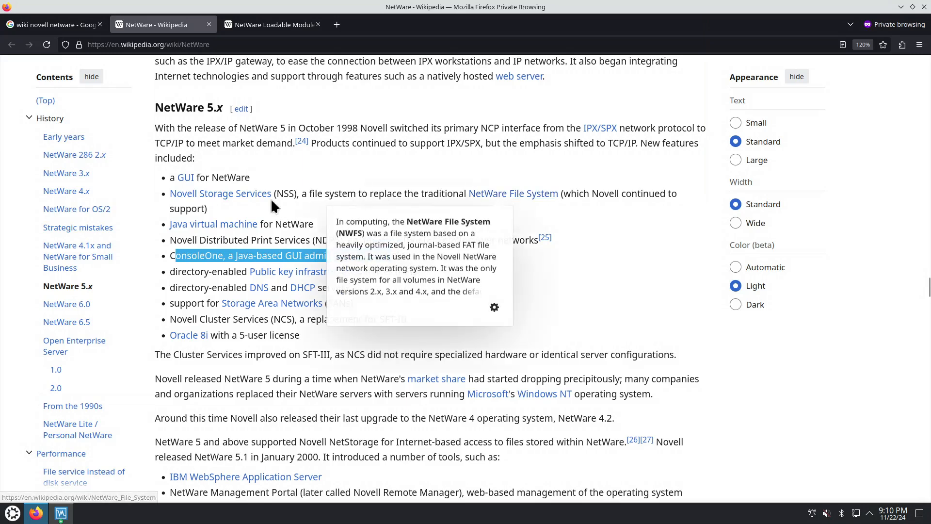
pyautogui.moveTo(209, 196)
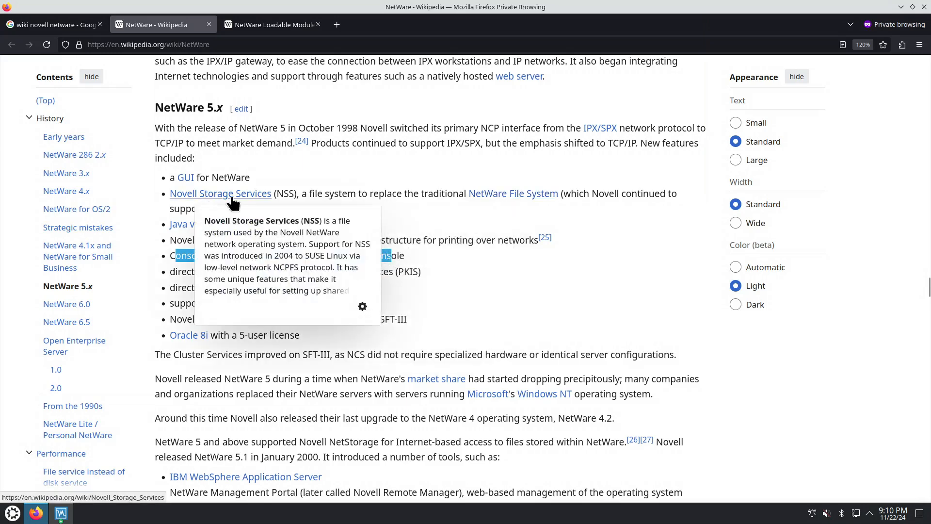
pyautogui.moveTo(275, 194); pyautogui.dragTo(429, 197)
# Read the start of the NetWare 5.x section, highlighting parts of the GUI item and the TCP/IP and IPX/SPX mentions
pyautogui.scroll(5, 333, 213)
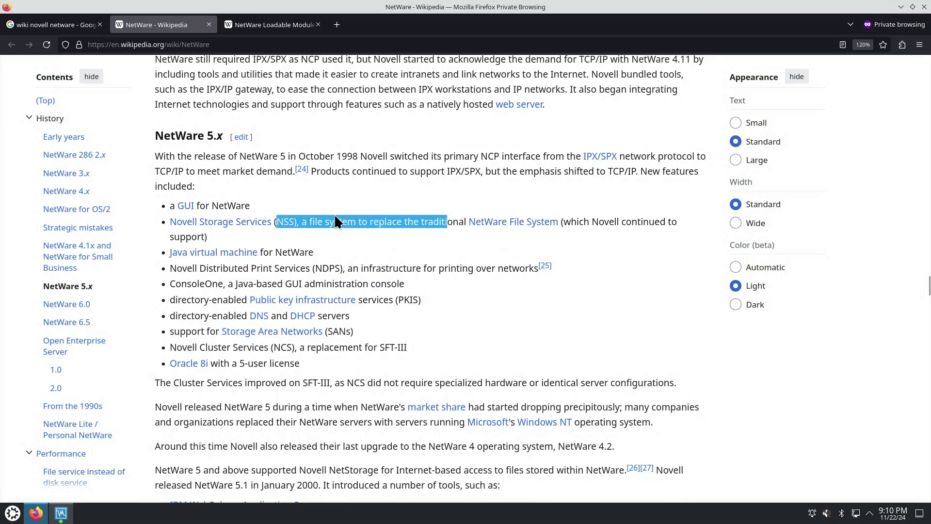
pyautogui.moveTo(200, 413); pyautogui.dragTo(241, 413)
pyautogui.scroll(-2, 279, 390)
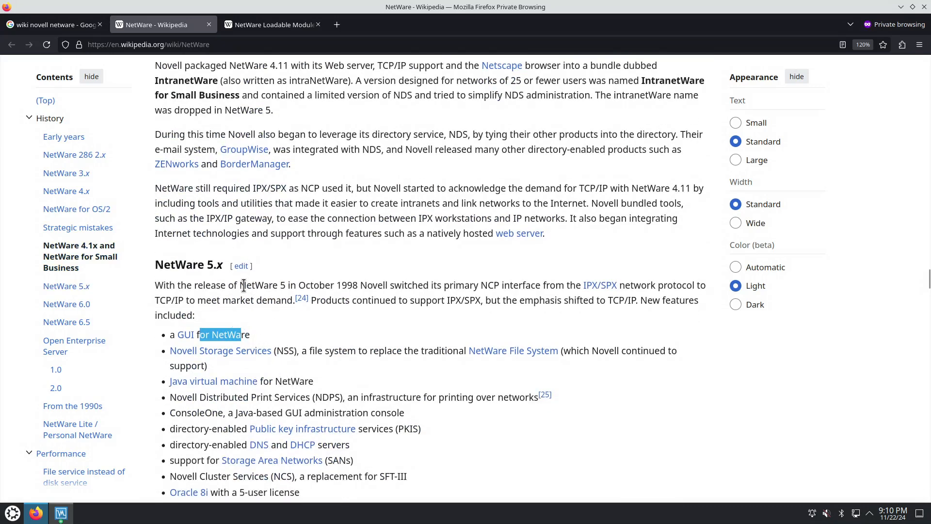
pyautogui.moveTo(601, 301); pyautogui.dragTo(647, 301)
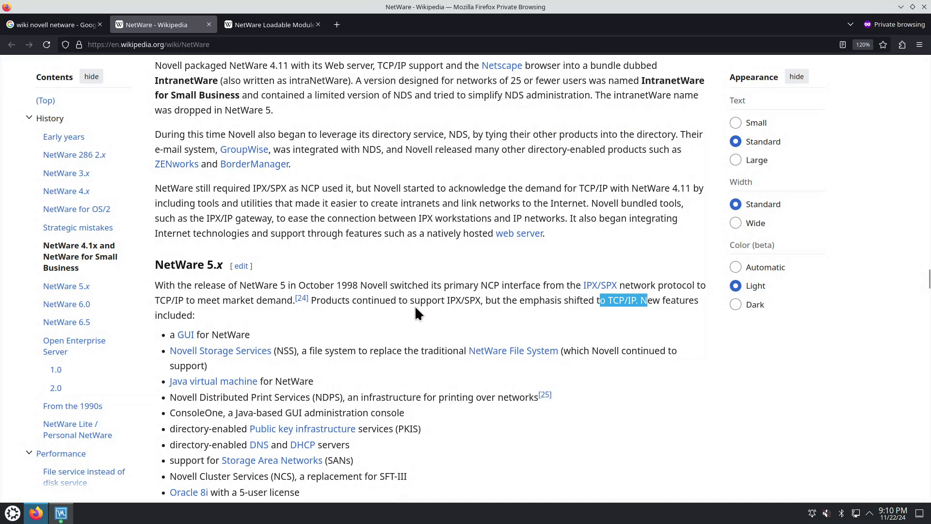
pyautogui.moveTo(570, 285); pyautogui.dragTo(625, 286)
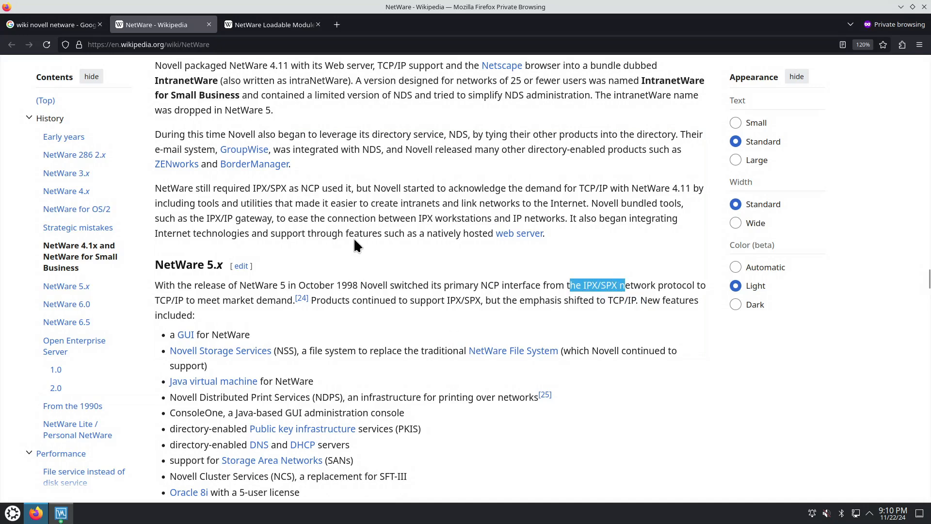
# Read the NetWare 4.1x and NetWare for Small Business section, highlighting the mention of the bundled Netscape browser
pyautogui.scroll(3, 350, 237)
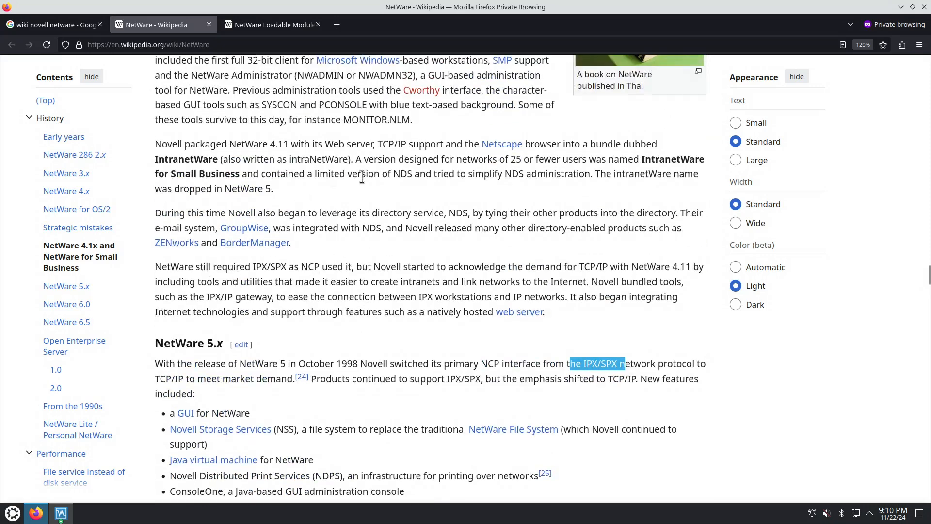
pyautogui.scroll(3, 361, 175)
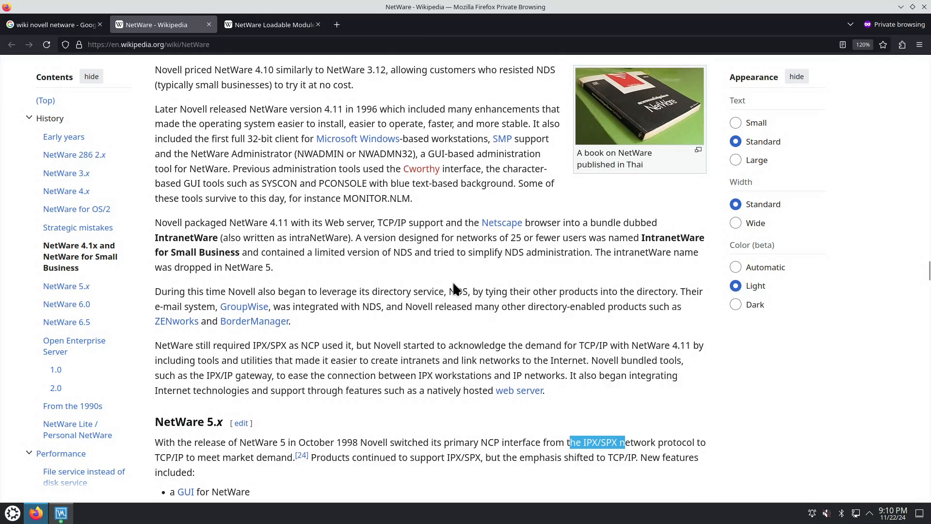
pyautogui.moveTo(431, 222); pyautogui.dragTo(593, 221)
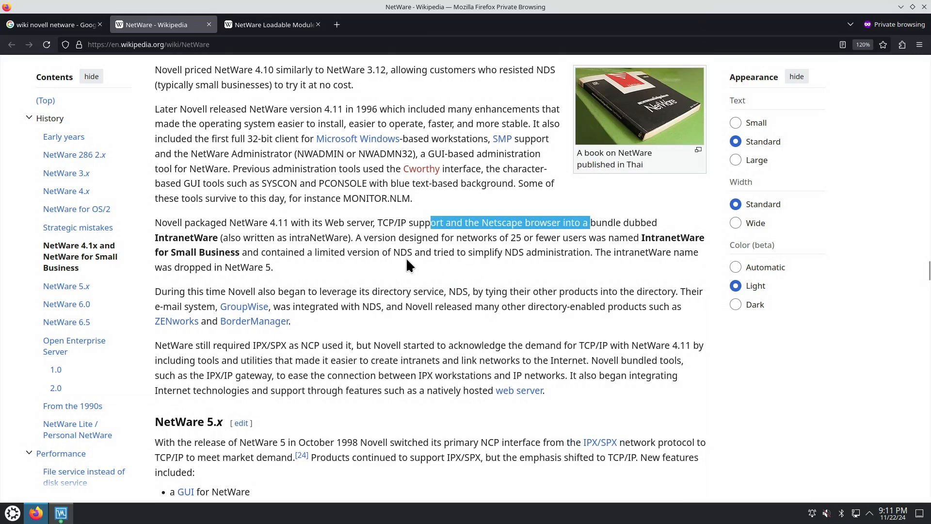
pyautogui.click(305, 236)
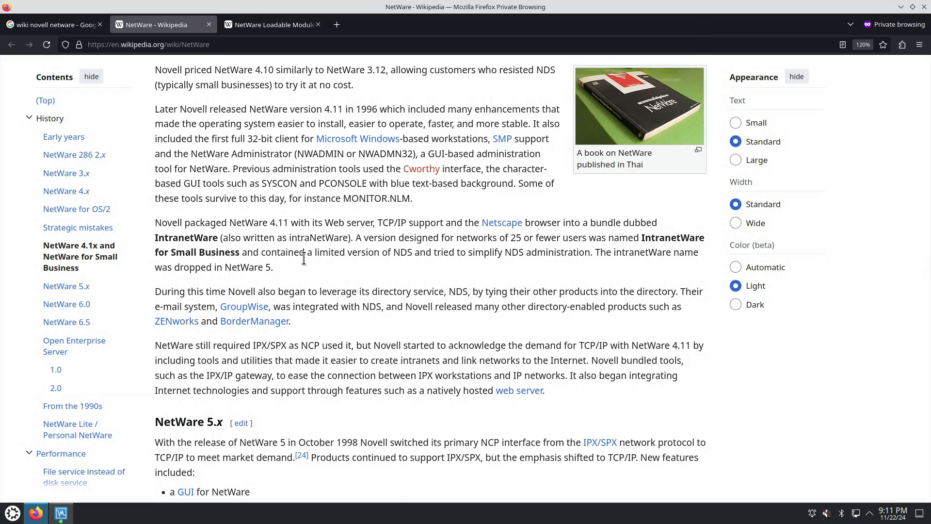
pyautogui.scroll(3, 304, 257)
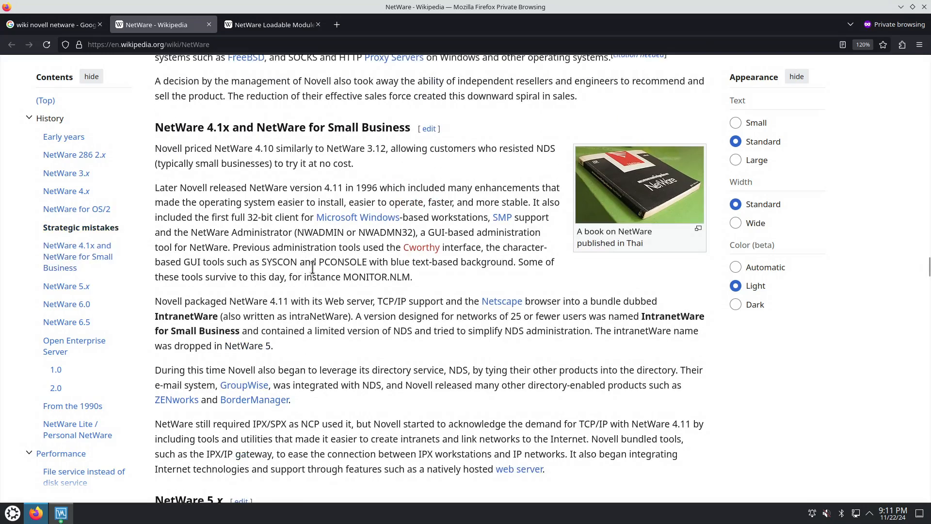
# Skim back up to the Strategic mistakes section of the NetWare article and switch to the NetWare virtual machine
pyautogui.scroll(3, 337, 256)
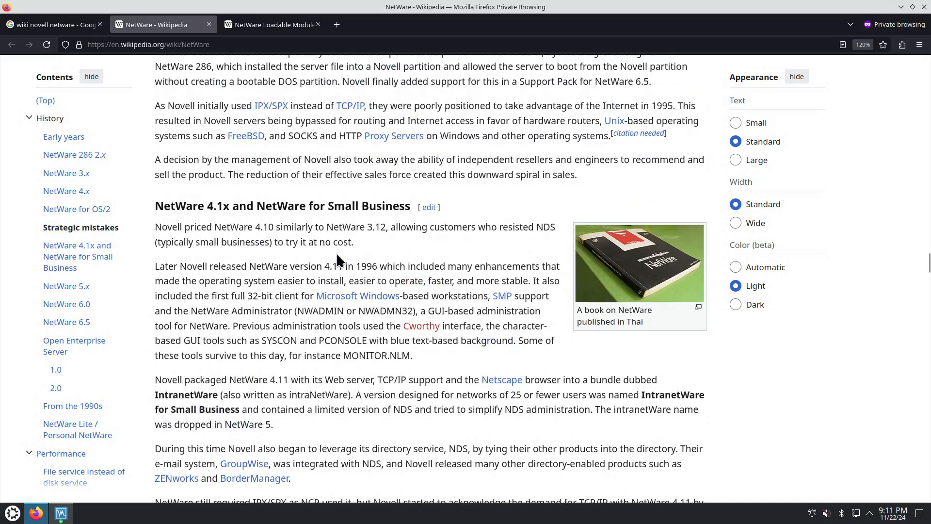
pyautogui.scroll(3, 335, 257)
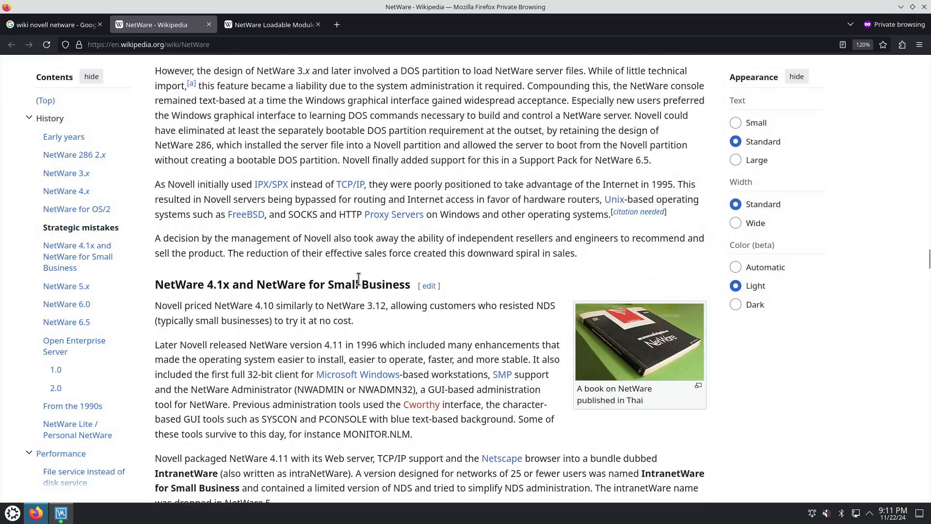
pyautogui.scroll(6, 380, 267)
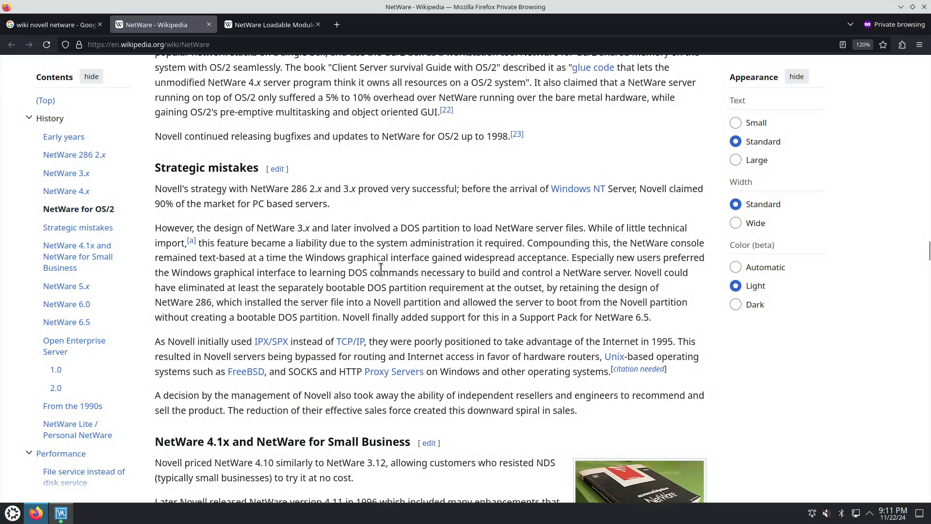
pyautogui.click(901, 6)
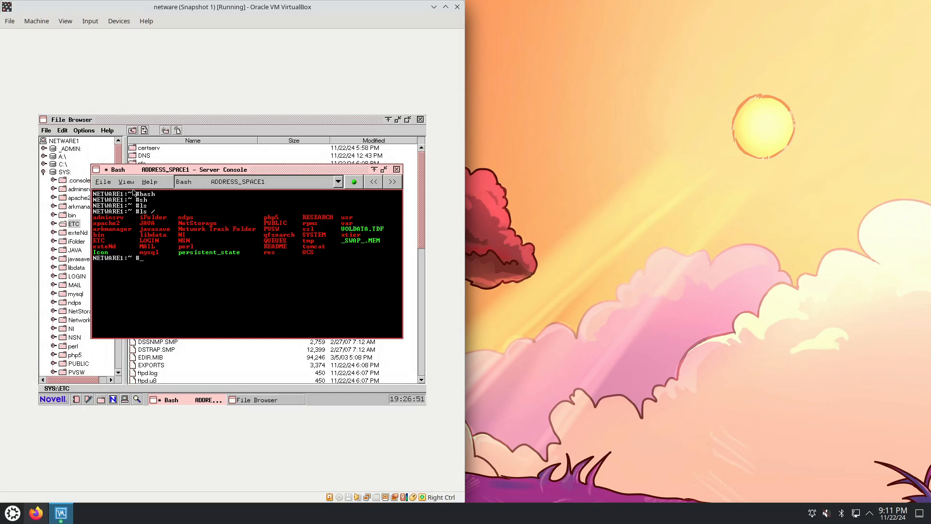
# List all available commands in the Bash console through completion and quit the listing after the first page
pyautogui.press('Tab')
pyautogui.press('Tab')
pyautogui.press('y')
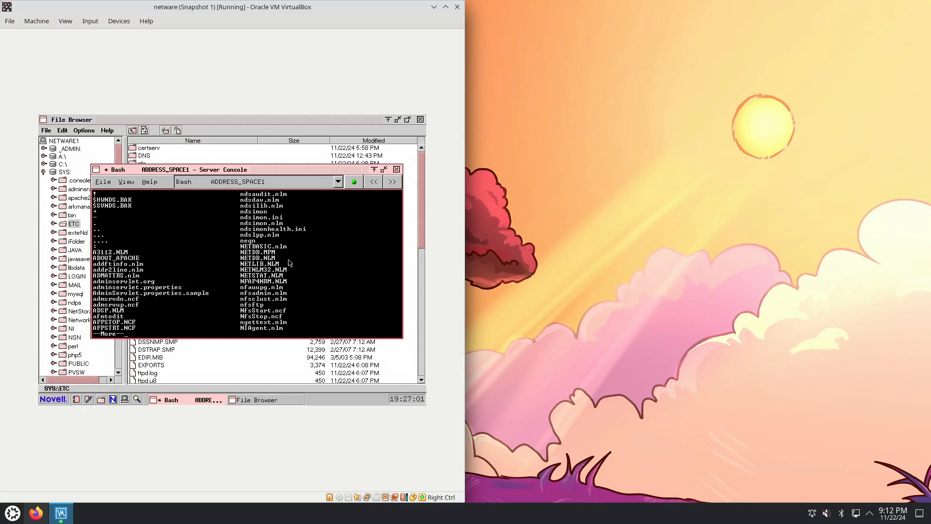
pyautogui.write('q')
pyautogui.write('which le')
pyautogui.write('ss')
# Find the path of the less program with "which less" in the Bash console
pyautogui.press('Return')
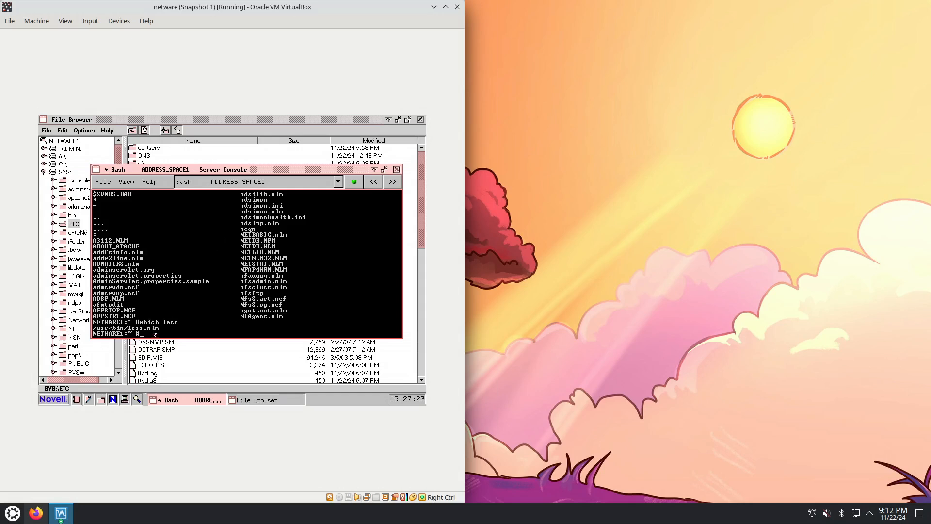
# Open the usr\bin folder of the SYS: volume in the File Browser
pyautogui.click(130, 124)
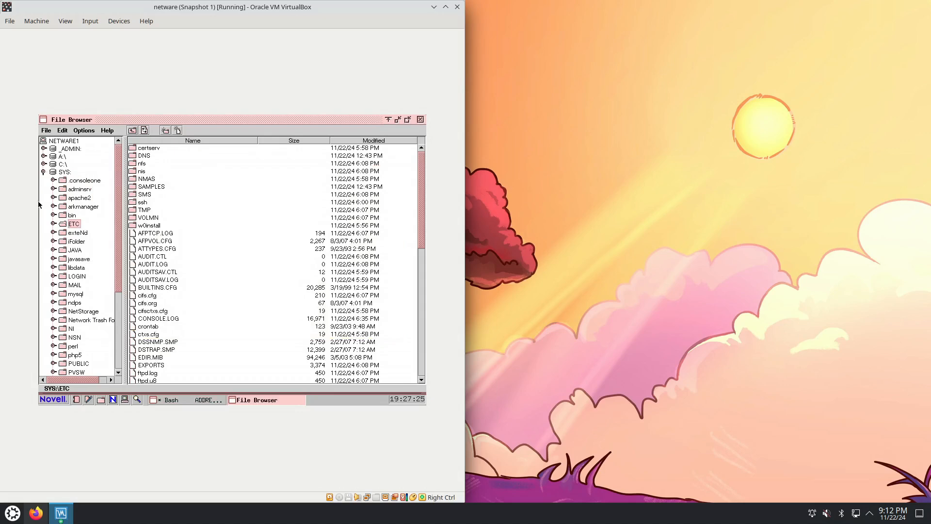
pyautogui.click(65, 172)
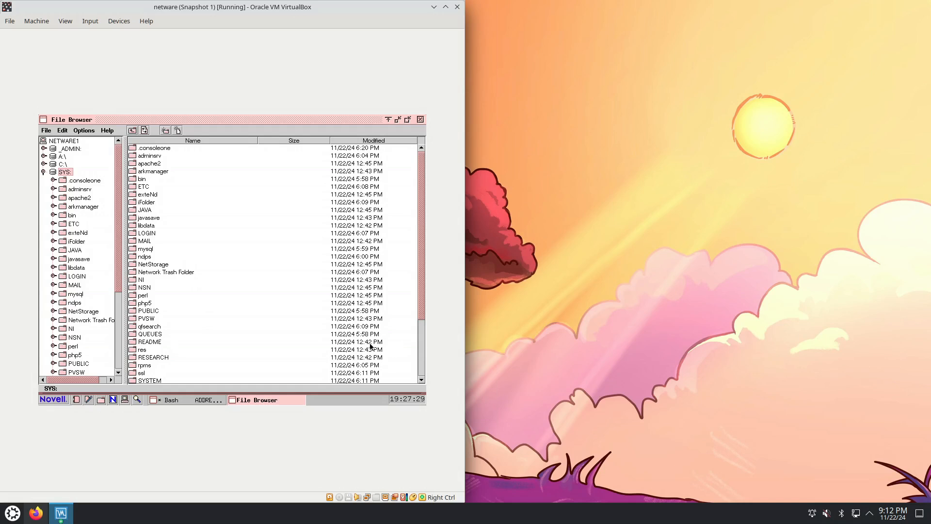
pyautogui.click(420, 356)
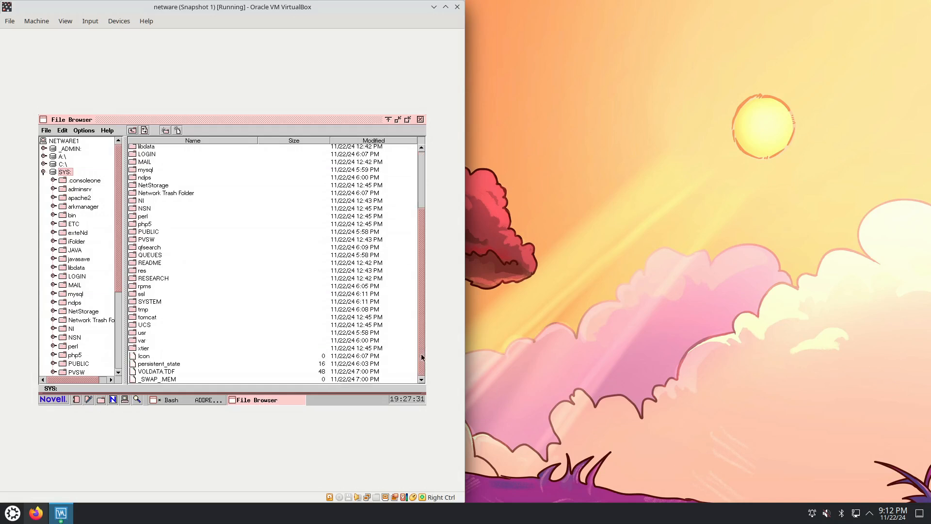
pyautogui.click(141, 334)
pyautogui.doubleClick(142, 333)
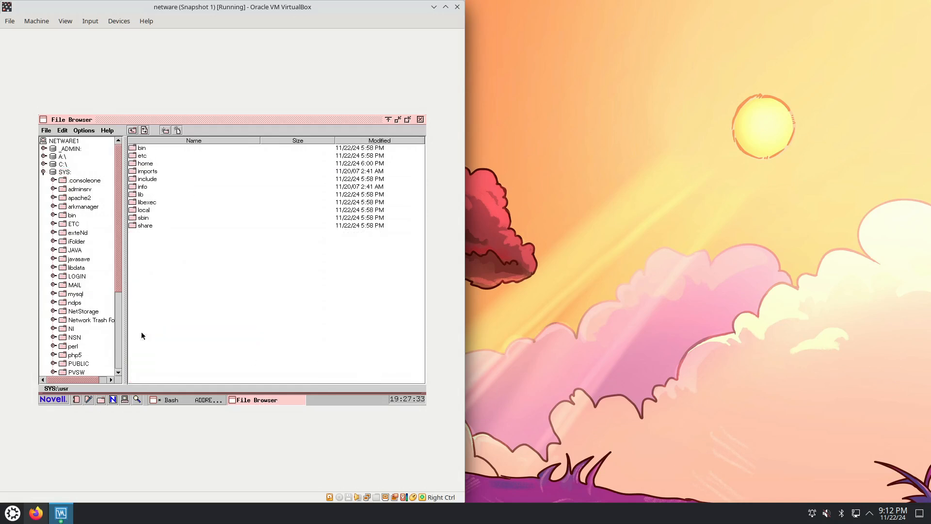
pyautogui.doubleClick(145, 149)
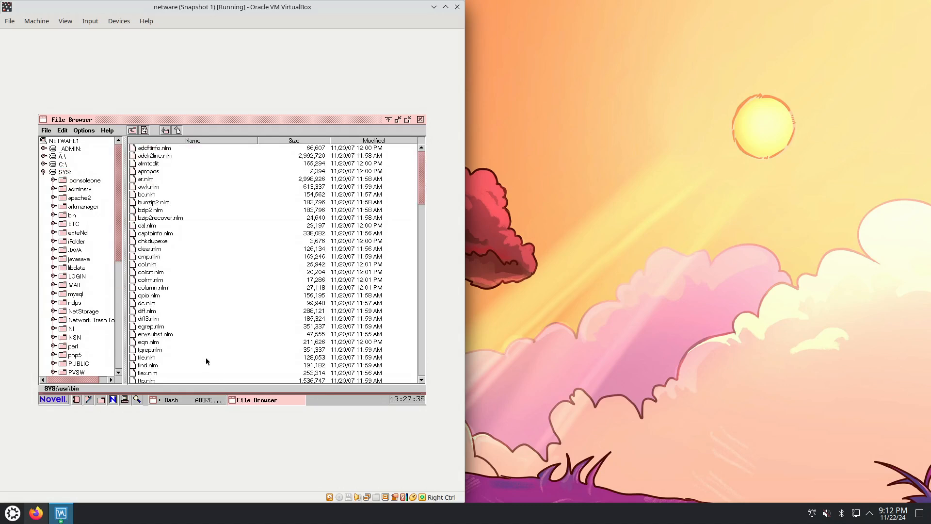
# Recheck the less path in the Bash console, and select less.nlm in the File Browser's SYS:\usr\bin folder
pyautogui.click(204, 400)
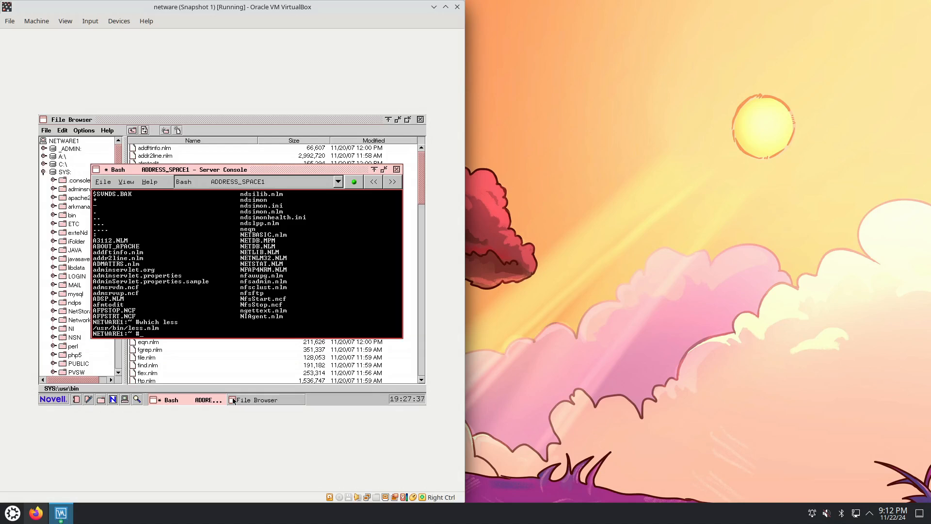
pyautogui.click(246, 401)
pyautogui.click(150, 312)
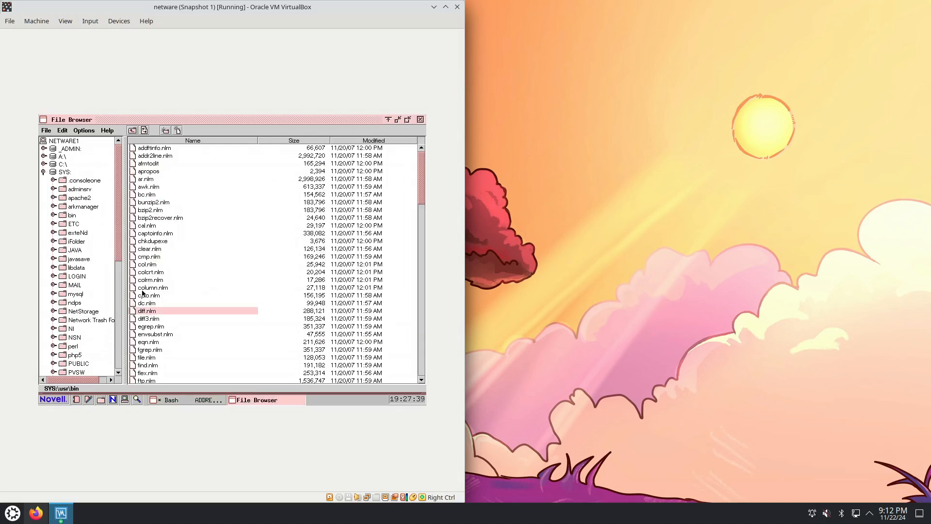
pyautogui.click(420, 288)
pyautogui.click(420, 288)
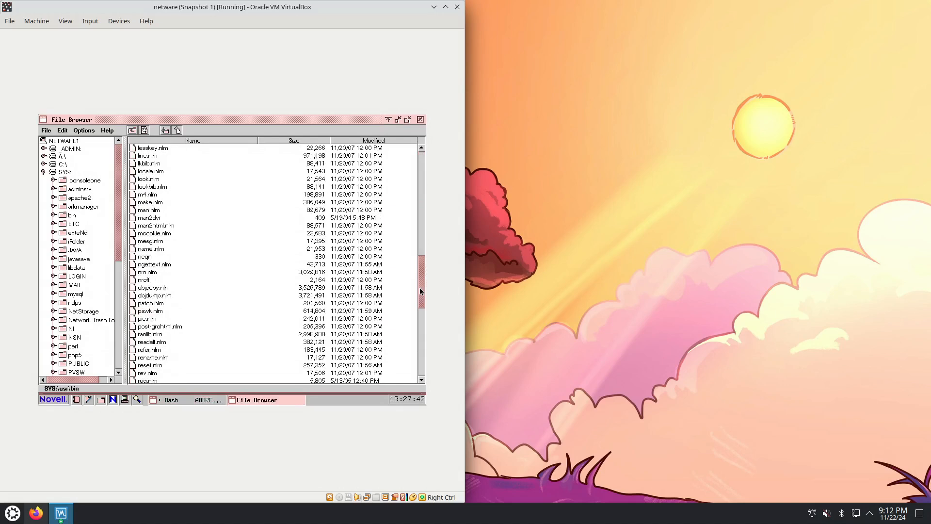
pyautogui.click(422, 172)
pyautogui.click(154, 367)
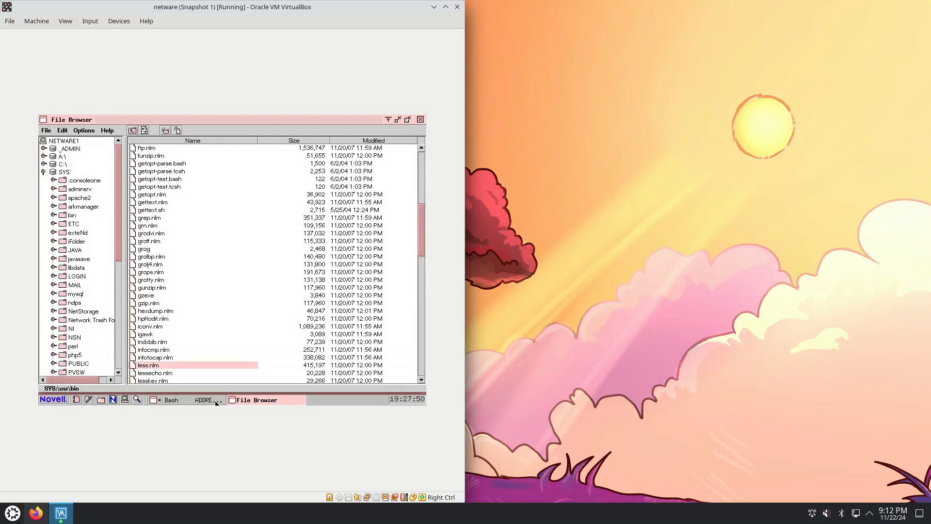
# Return to the Bash console and page through the first pages of the full command completion list
pyautogui.click(218, 399)
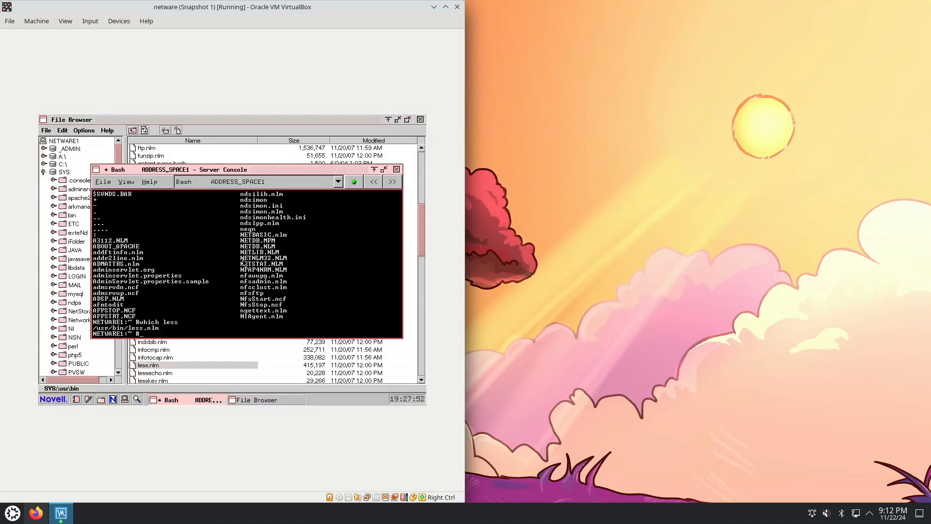
pyautogui.press('Up')
pyautogui.press('Down')
pyautogui.press('Up')
pyautogui.press('Down')
pyautogui.press('Tab')
pyautogui.press('Tab')
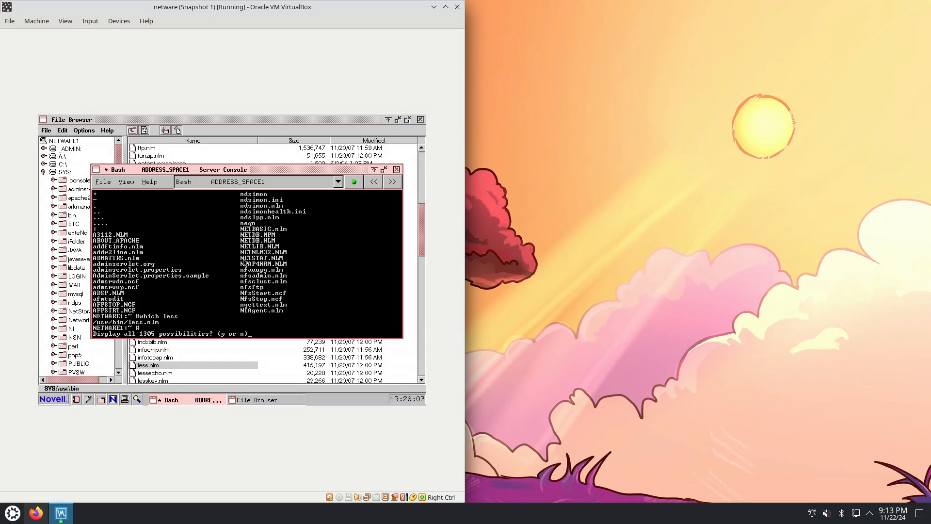
pyautogui.press('y')
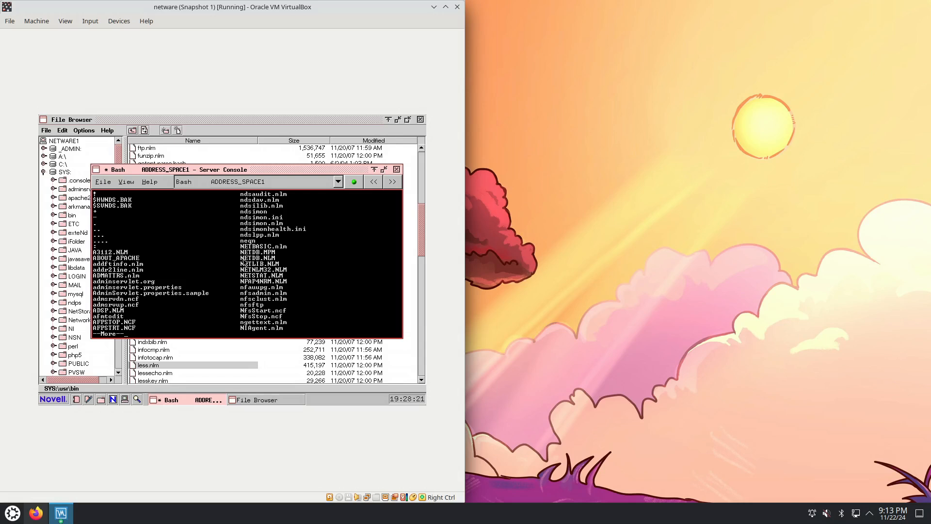
pyautogui.press('space')
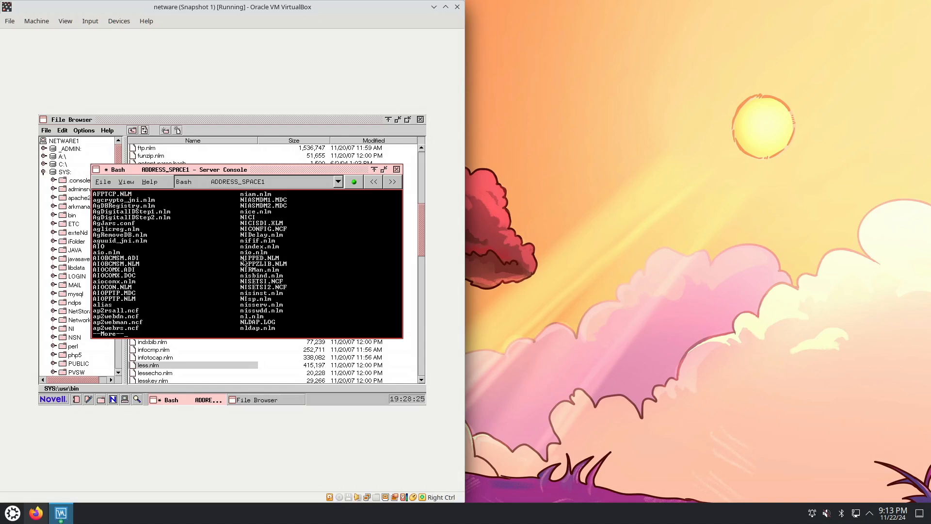
pyautogui.press('space')
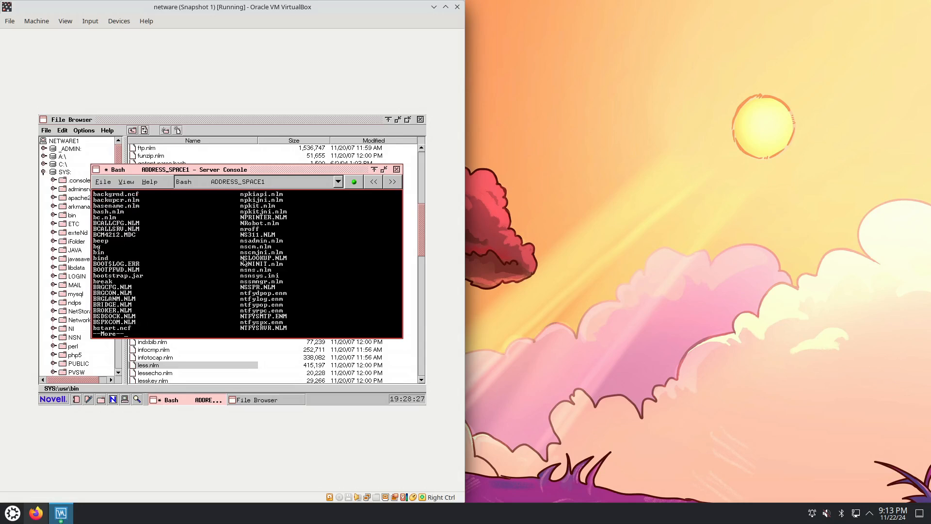
# Quit the completion listing and clear the Bash console
pyautogui.press('q')
pyautogui.write('clear')
pyautogui.press('Return')
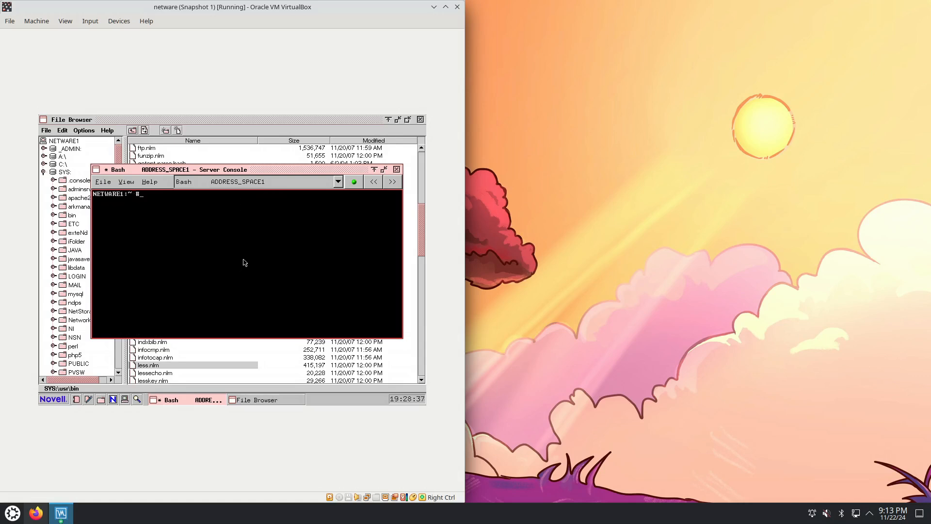
# Try the w and who commands in the Bash console
pyautogui.write('w')
pyautogui.press('Return')
pyautogui.write('w')
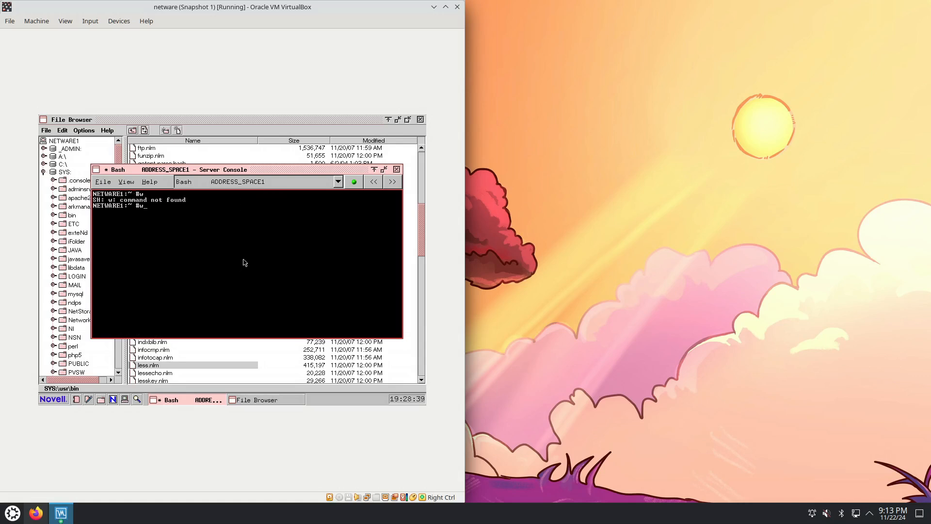
pyautogui.write('ho')
pyautogui.press('Return')
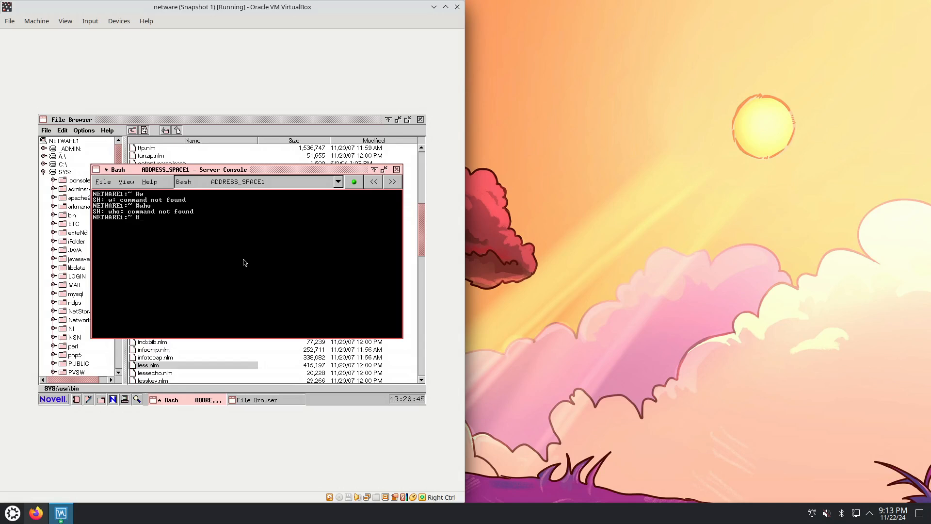
# Try the free command for memory usage and run df to check disk usage
pyautogui.write('free')
pyautogui.press('Return')
pyautogui.write('df')
pyautogui.press('Return')
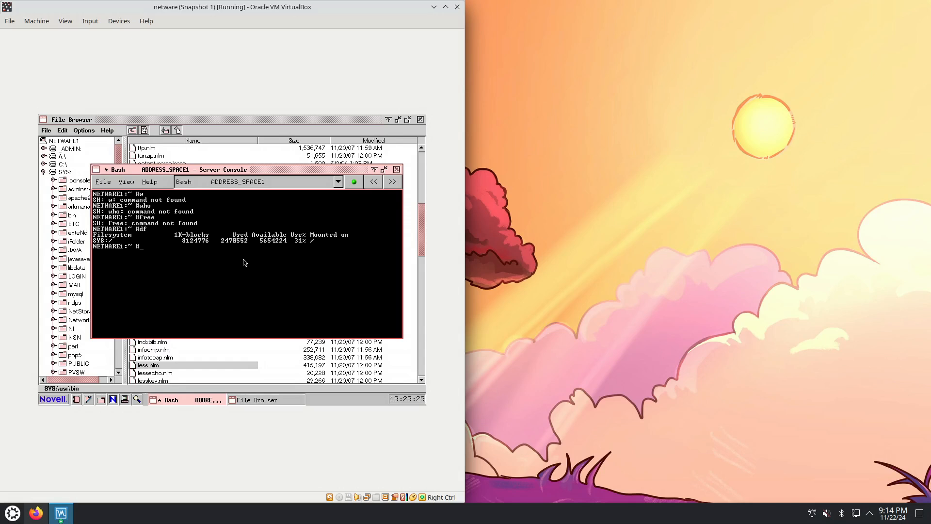
# Start Vim from the Bash console and quit it
pyautogui.write('vim')
pyautogui.press('Return')
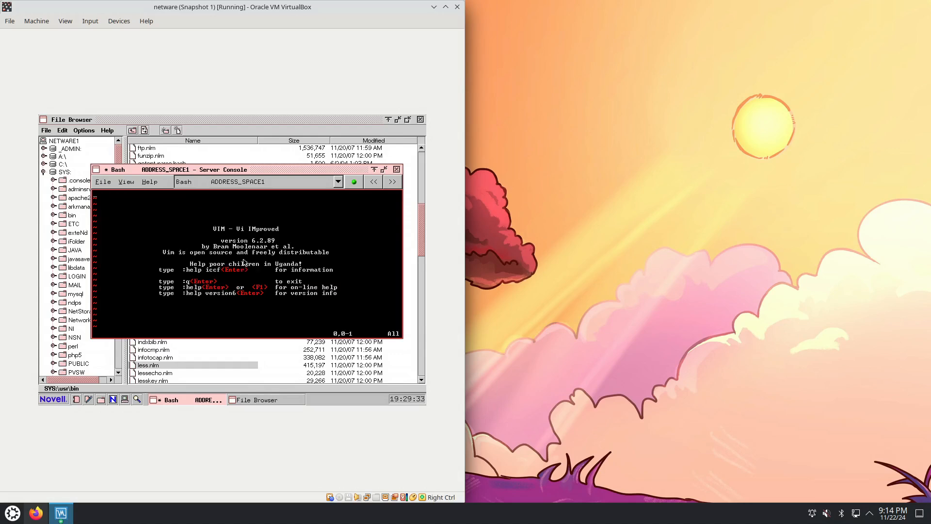
pyautogui.write(':q!')
pyautogui.press('Return')
# Execute vim.nlm directly from the SYS:\usr\bin folder in the File Browser
pyautogui.click(271, 402)
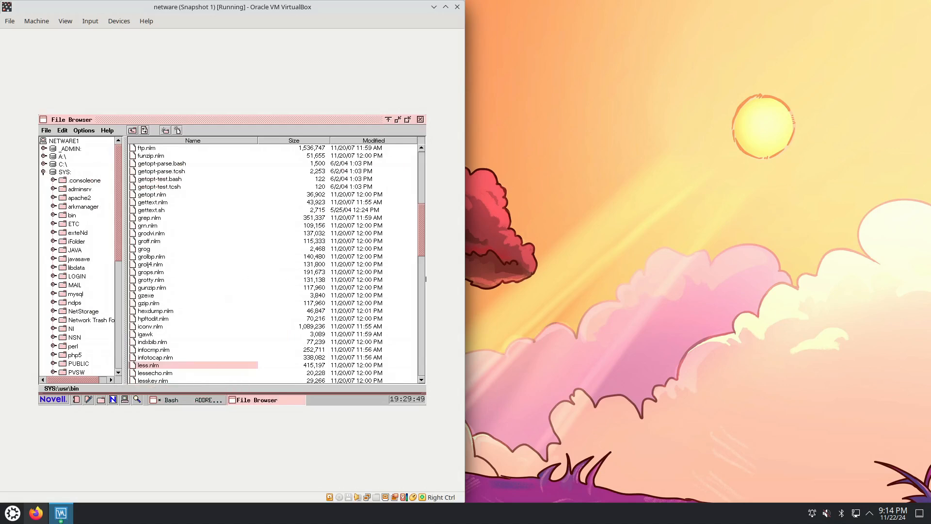
pyautogui.moveTo(420, 248); pyautogui.dragTo(412, 350)
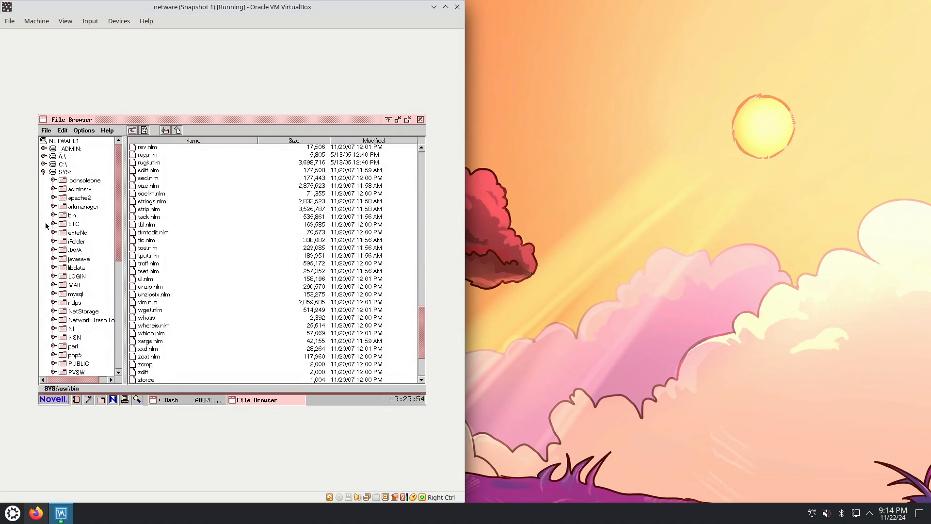
pyautogui.rightClick(148, 304)
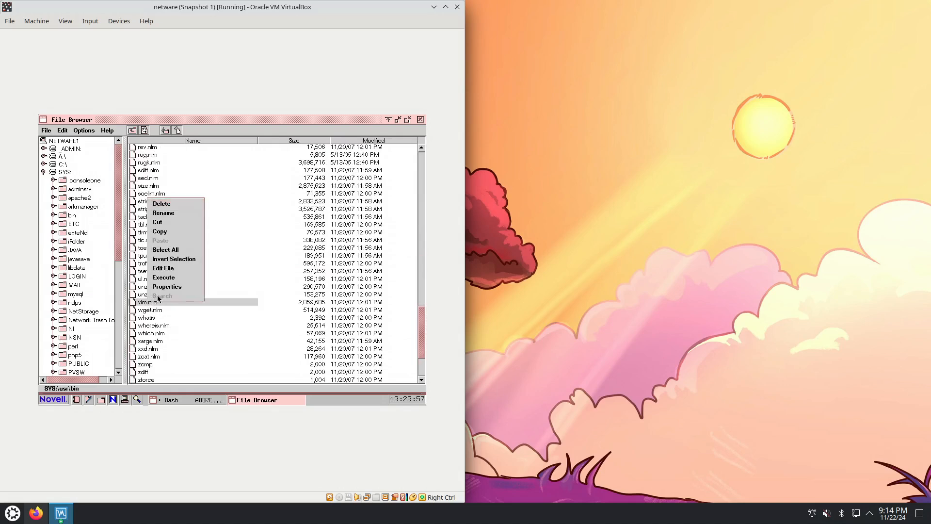
pyautogui.click(168, 278)
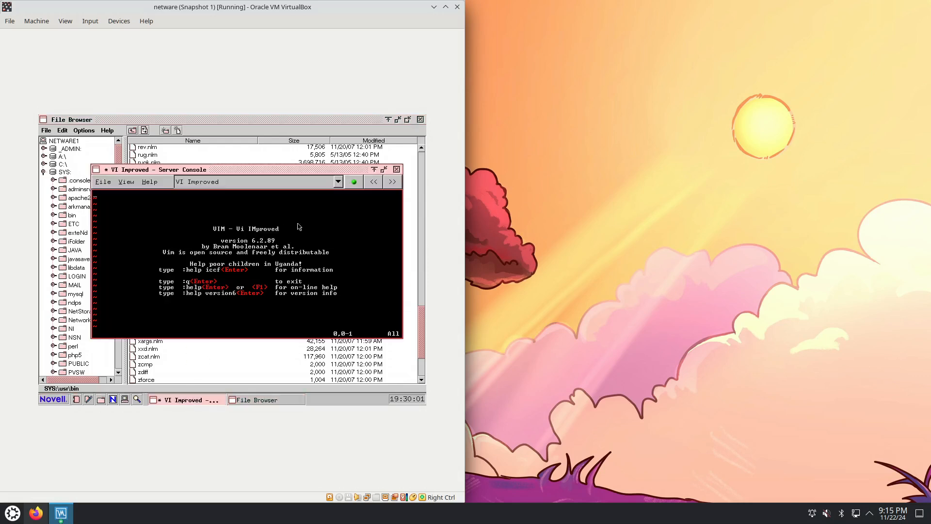
# View the list of open server console screens and try advancing to the next screen
pyautogui.click(338, 183)
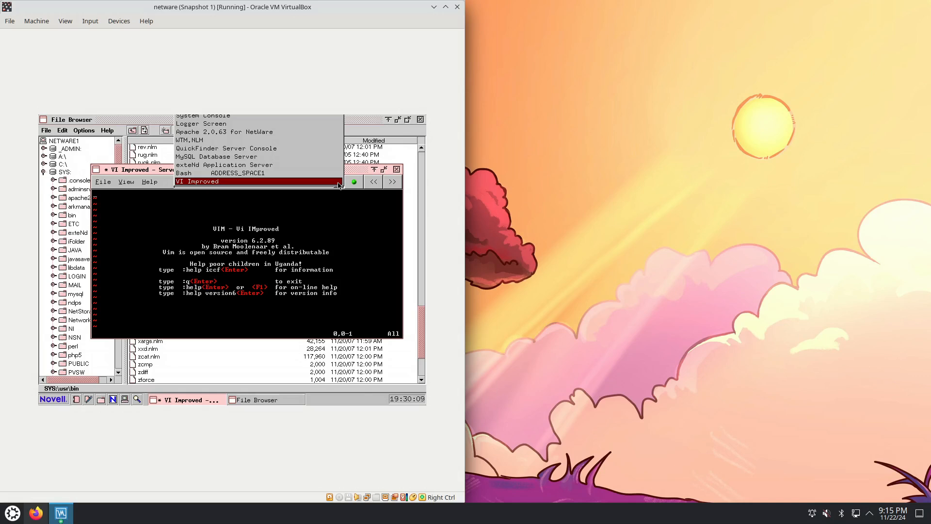
pyautogui.click(338, 183)
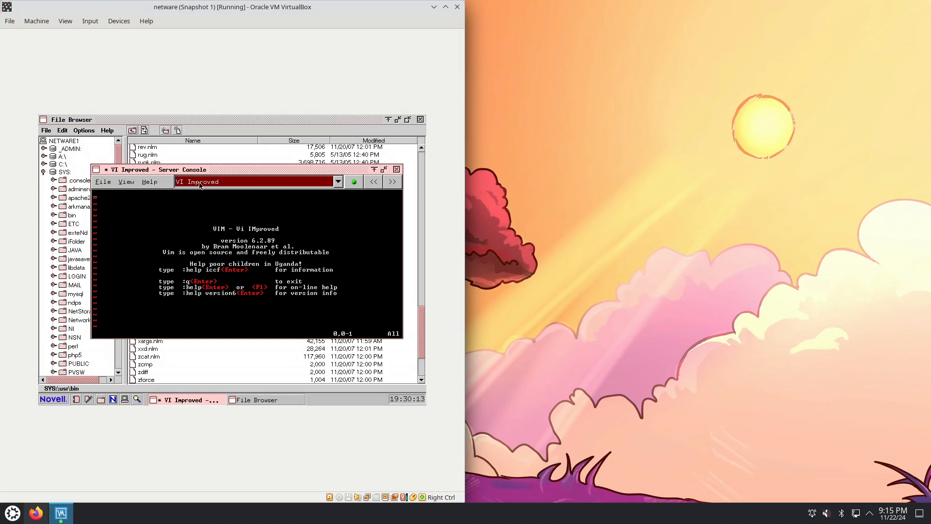
pyautogui.click(392, 187)
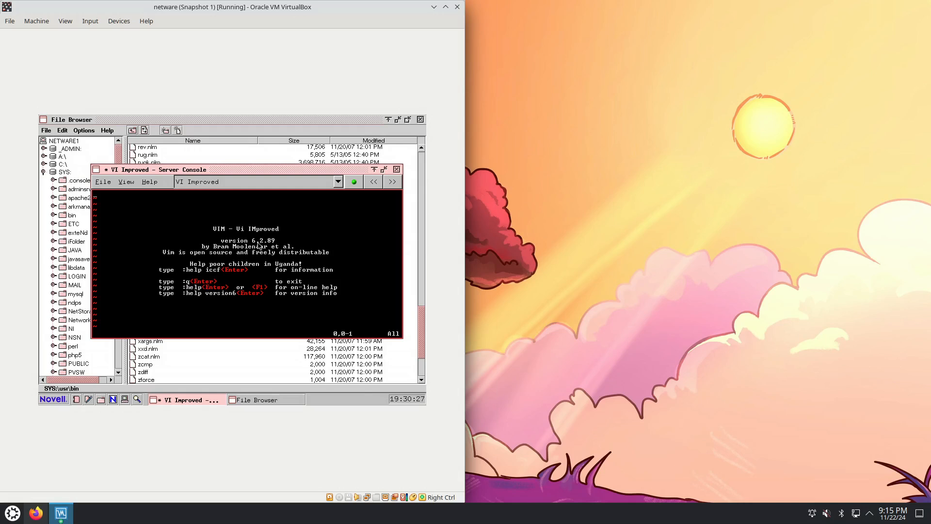
# Quit Vim in the VI Improved screen and switch the server console to the Logger Screen
pyautogui.write(':q!')
pyautogui.press('Return')
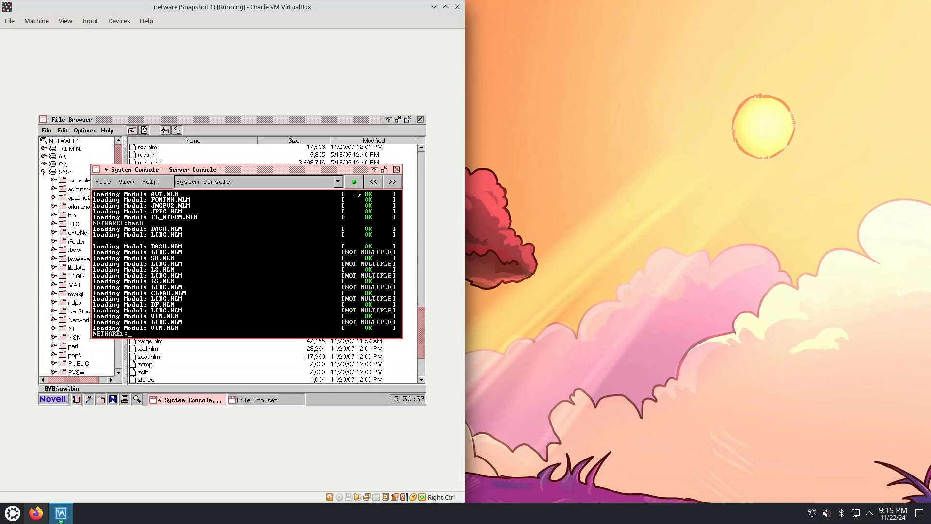
pyautogui.click(338, 184)
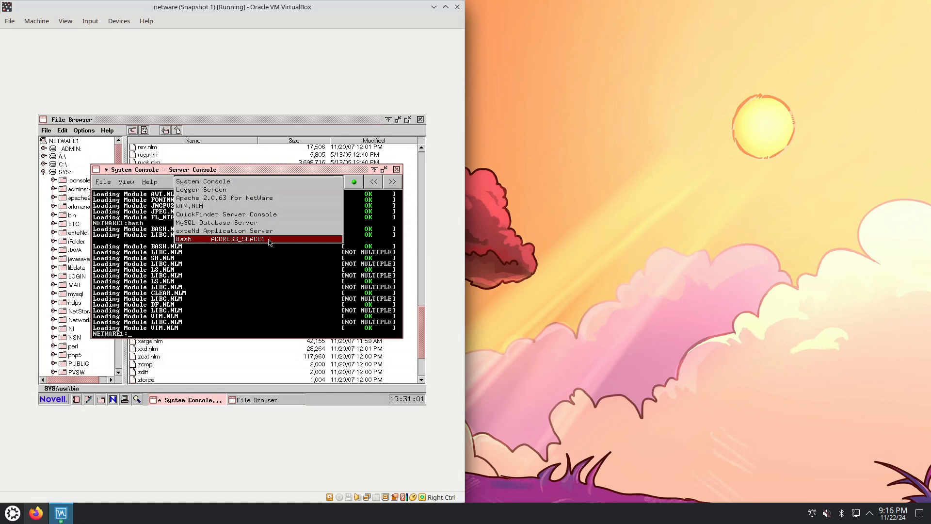
pyautogui.click(266, 189)
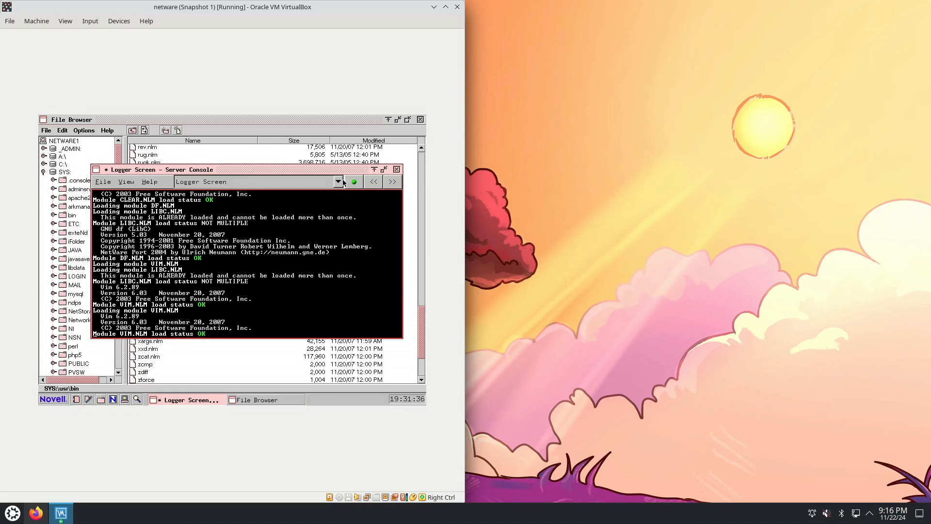
# Switch the server console past the System Console to the Bash screen in ADDRESS_SPACE1
pyautogui.click(368, 182)
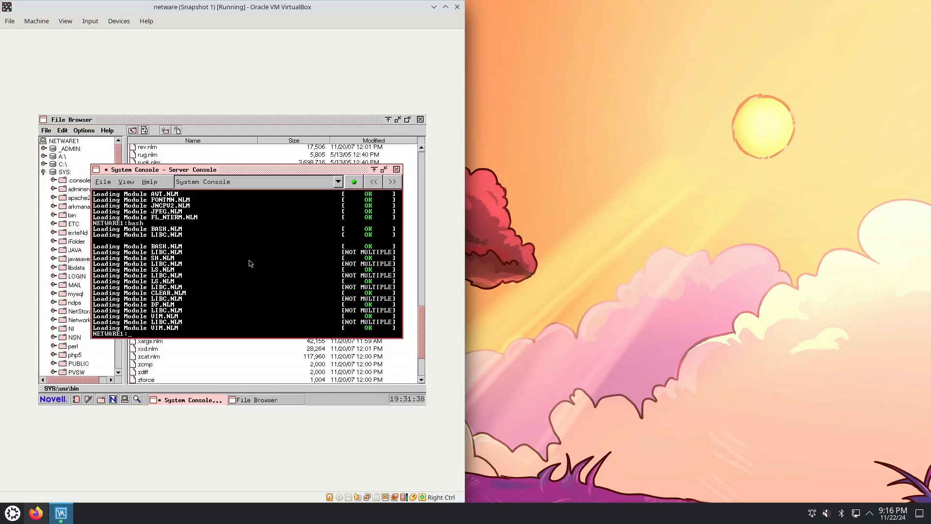
pyautogui.click(337, 183)
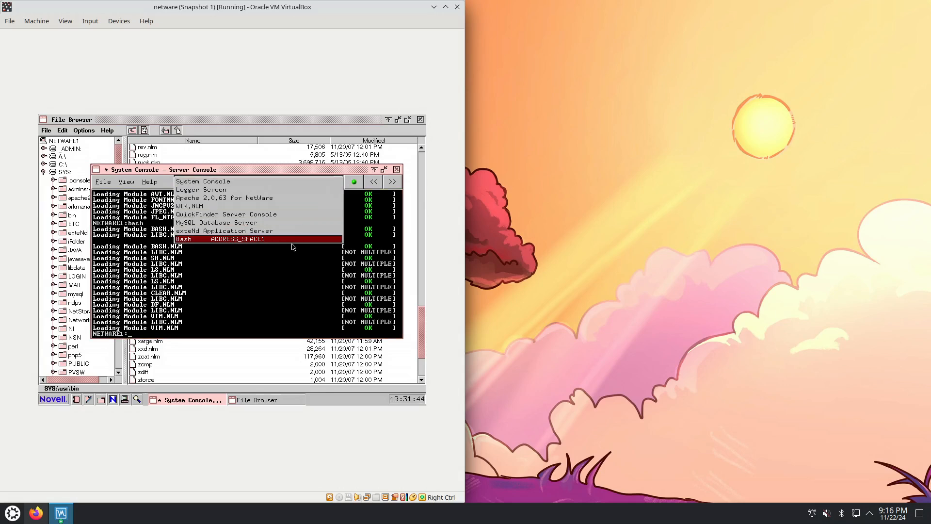
pyautogui.click(276, 239)
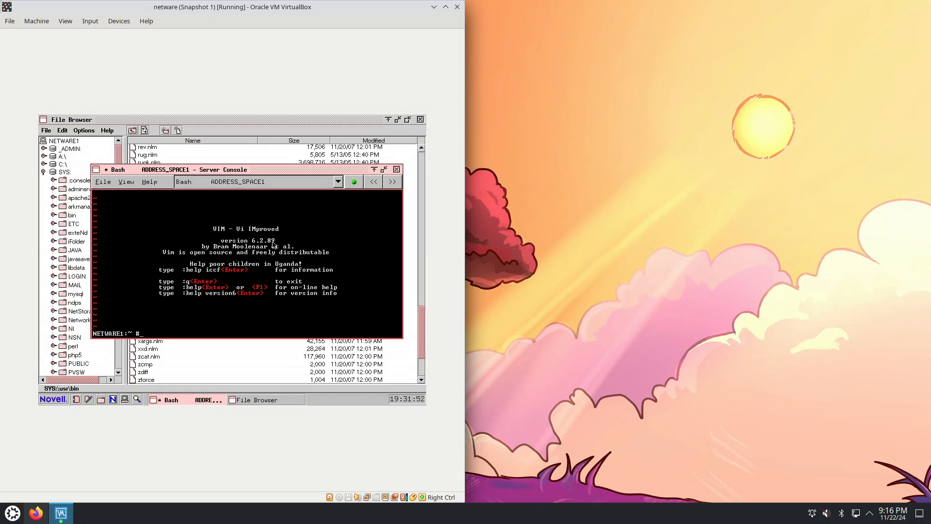
# List the Bash shell variables with set, and list them again piped through less for paging
pyautogui.write('set')
pyautogui.press('Return')
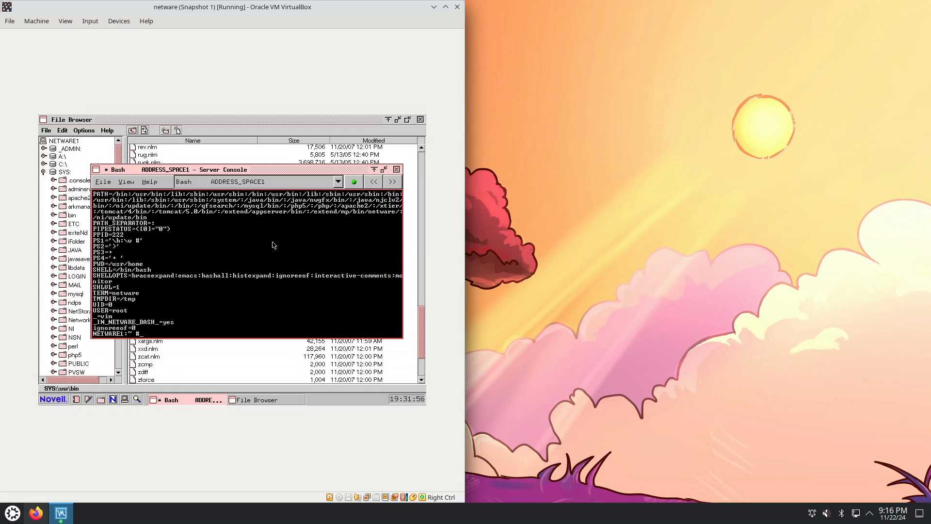
pyautogui.write('set !')
pyautogui.write('less')
pyautogui.press('Return')
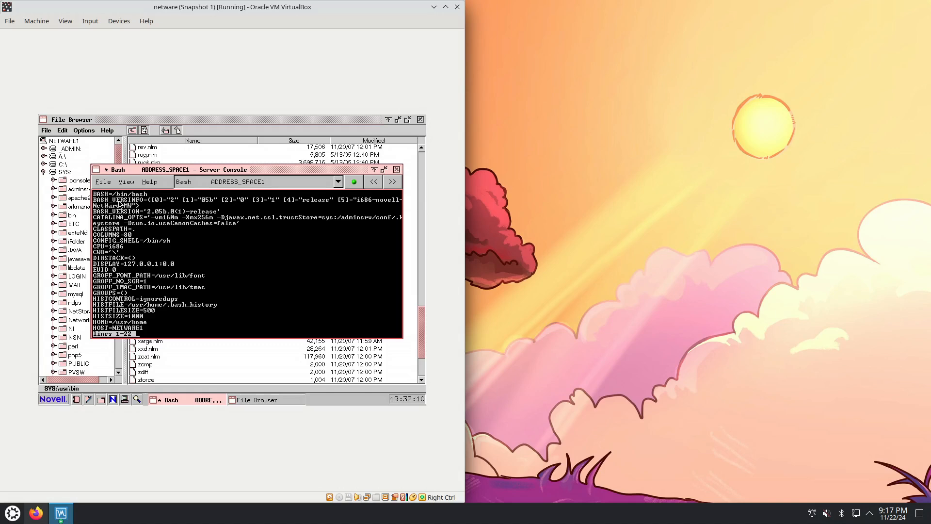
# Examine the paged shell variables from the Bash version entries through the host, machine type, NWPATH, OSTYPE and PATH entries
pyautogui.press('Down')
pyautogui.press('Down')
pyautogui.press('Down')
pyautogui.press('Down')
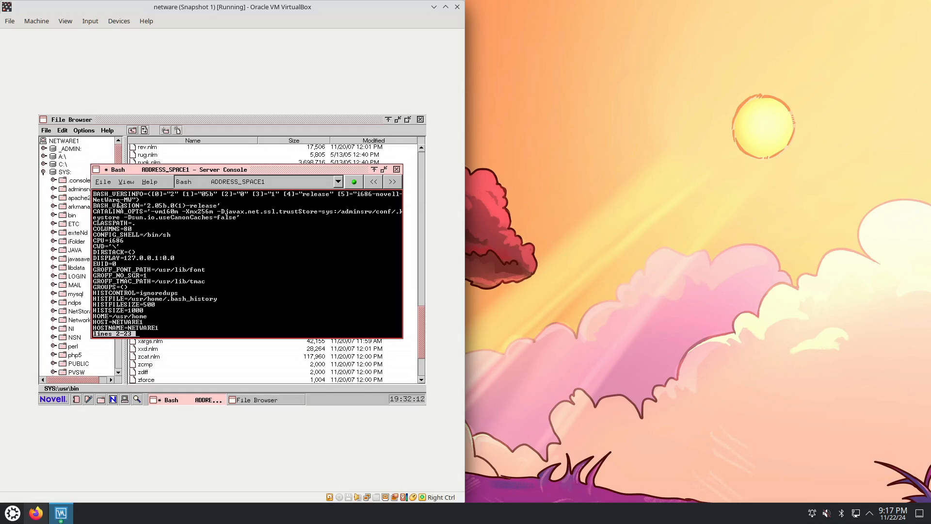
pyautogui.press('Down')
pyautogui.press('Down')
pyautogui.press('Down')
pyautogui.press('Down')
pyautogui.press('Down')
pyautogui.press('Down')
pyautogui.press('Down')
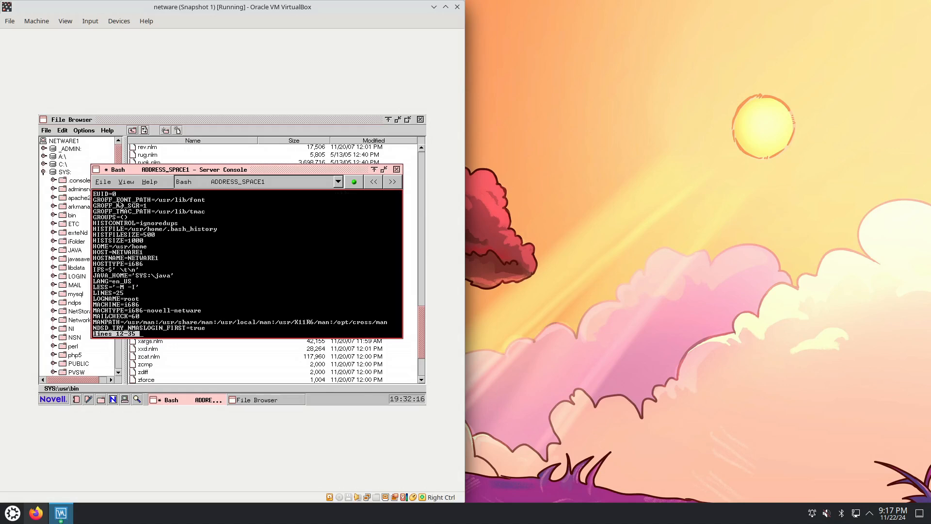
pyautogui.press('Down')
pyautogui.press('Down')
pyautogui.press('Down')
pyautogui.press('Down')
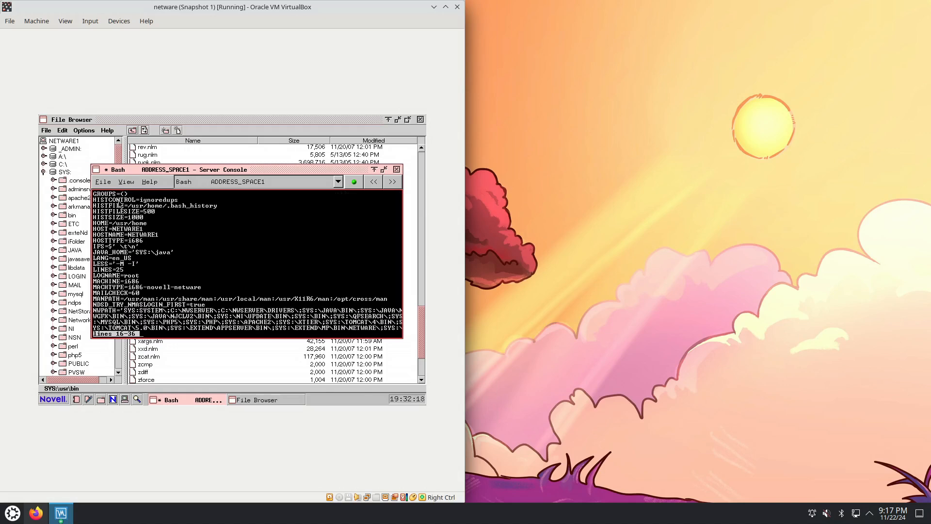
pyautogui.press('Down')
pyautogui.press('Down')
pyautogui.press('Down')
pyautogui.press('Down')
pyautogui.press('Down')
pyautogui.press('Down')
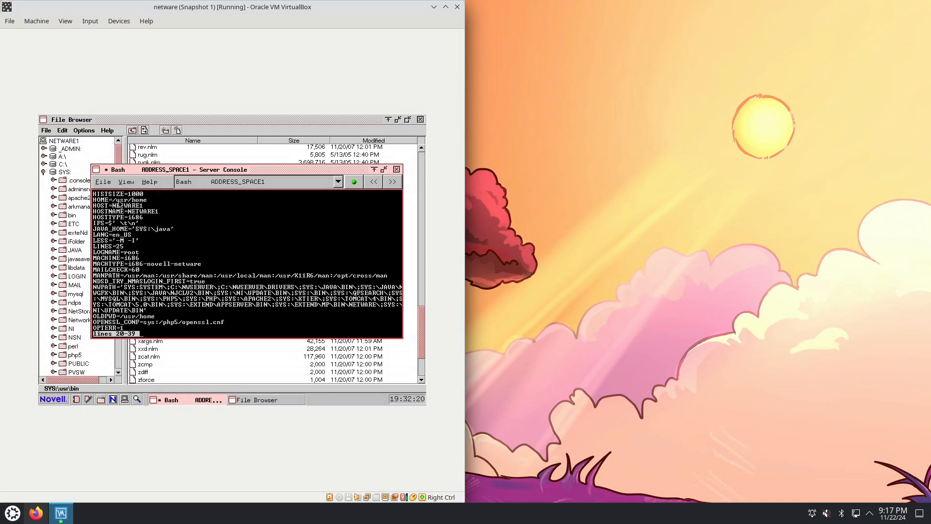
pyautogui.press('Down')
pyautogui.press('Down')
pyautogui.press('Down')
pyautogui.press('Down')
pyautogui.press('Down')
pyautogui.press('Down')
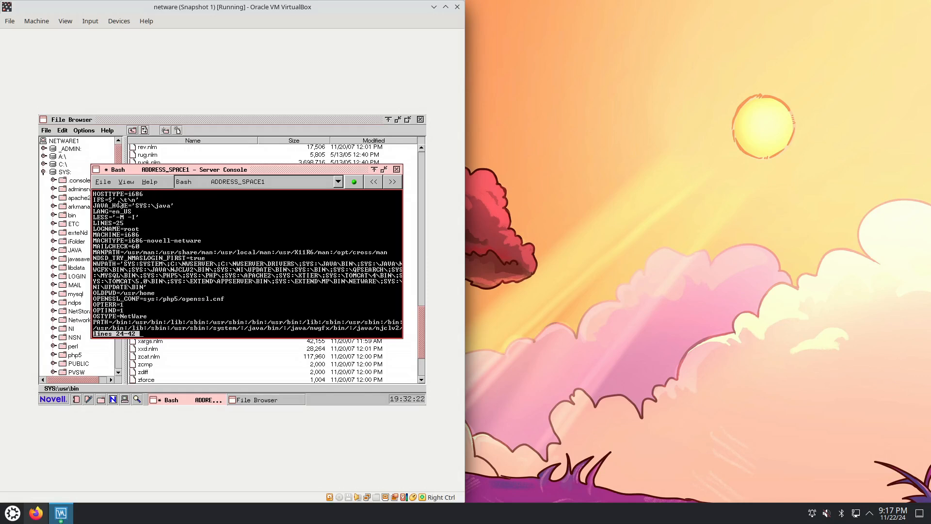
pyautogui.press('Down')
pyautogui.press('Down')
pyautogui.press('Down')
pyautogui.press('Down')
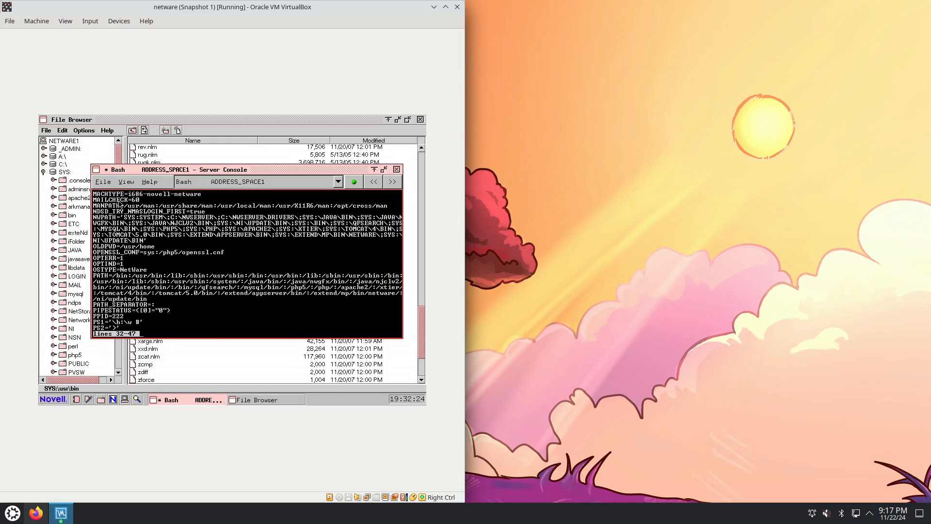
pyautogui.press('Down')
pyautogui.press('Down')
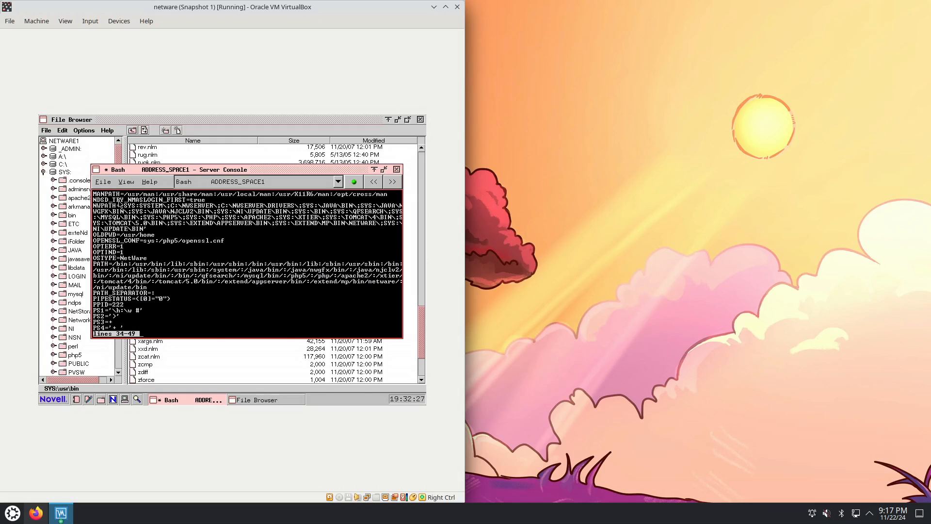
pyautogui.press('Up')
pyautogui.press('Up')
pyautogui.press('Up')
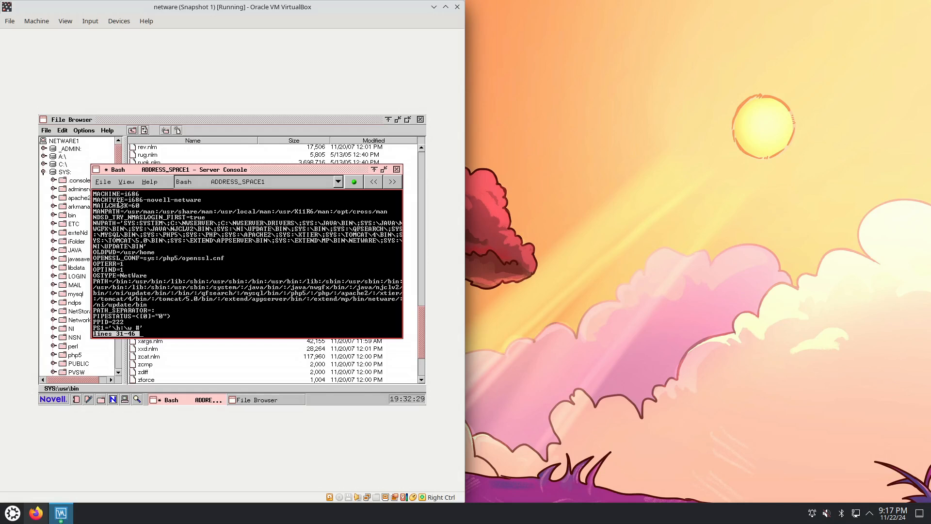
pyautogui.press('Down')
pyautogui.press('Down')
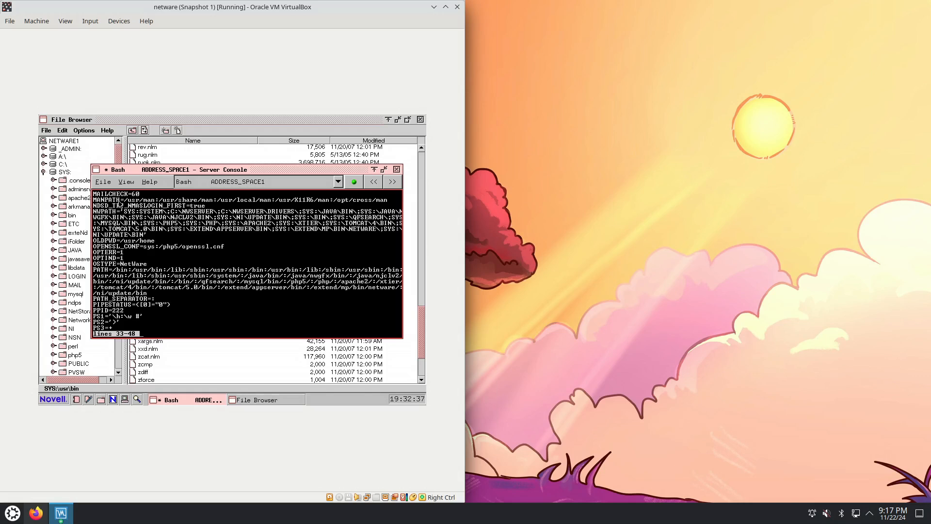
pyautogui.press('Down')
pyautogui.press('Up')
pyautogui.press('Up')
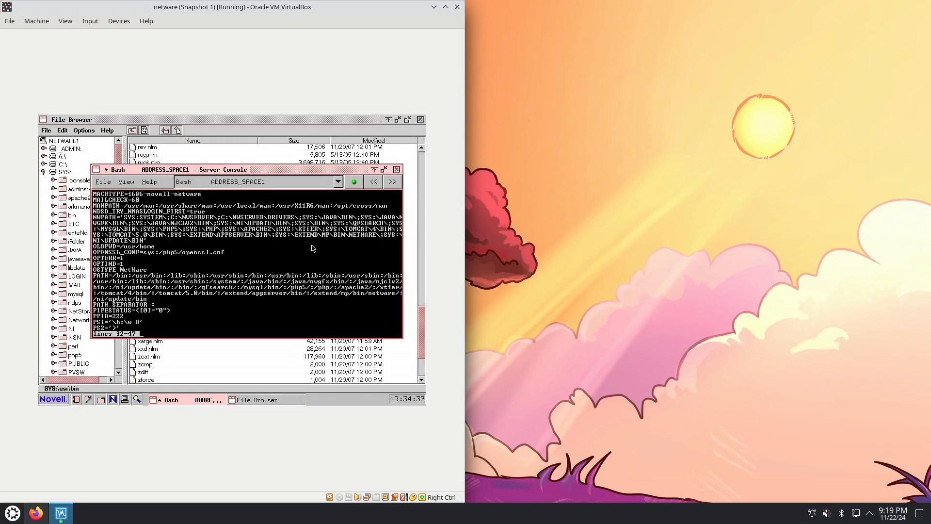
# Examine the paged shell variables from the GROFF and HOST entries through to the end of the list, and quit the less pager
pyautogui.press('Up')
pyautogui.press('Up')
pyautogui.press('Up')
pyautogui.press('Up')
pyautogui.press('Up')
pyautogui.press('Up')
pyautogui.press('Up')
pyautogui.press('Up')
pyautogui.press('Up')
pyautogui.press('Up')
pyautogui.press('Up')
pyautogui.press('Up')
pyautogui.press('Up')
pyautogui.press('Up')
pyautogui.press('Up')
pyautogui.press('Up')
pyautogui.press('Up')
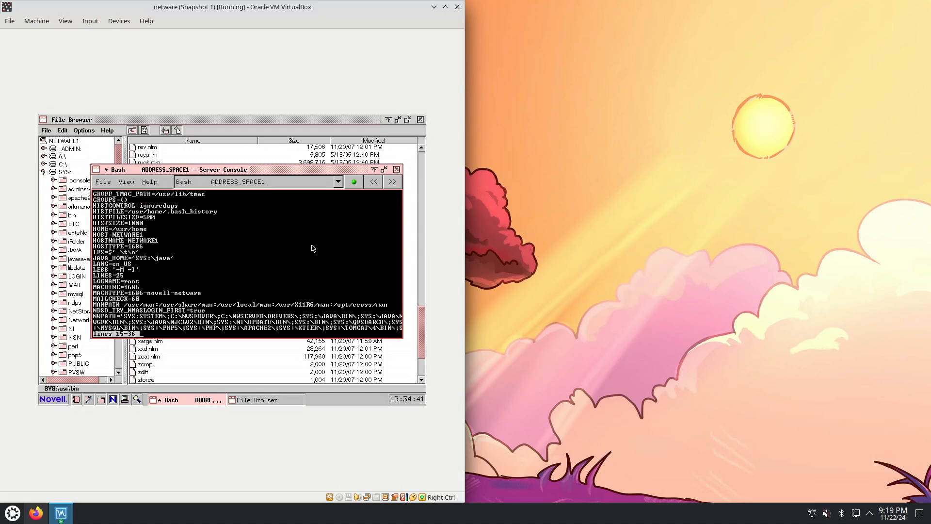
pyautogui.press('Down')
pyautogui.press('Down')
pyautogui.press('Down')
pyautogui.press('Down')
pyautogui.press('Down')
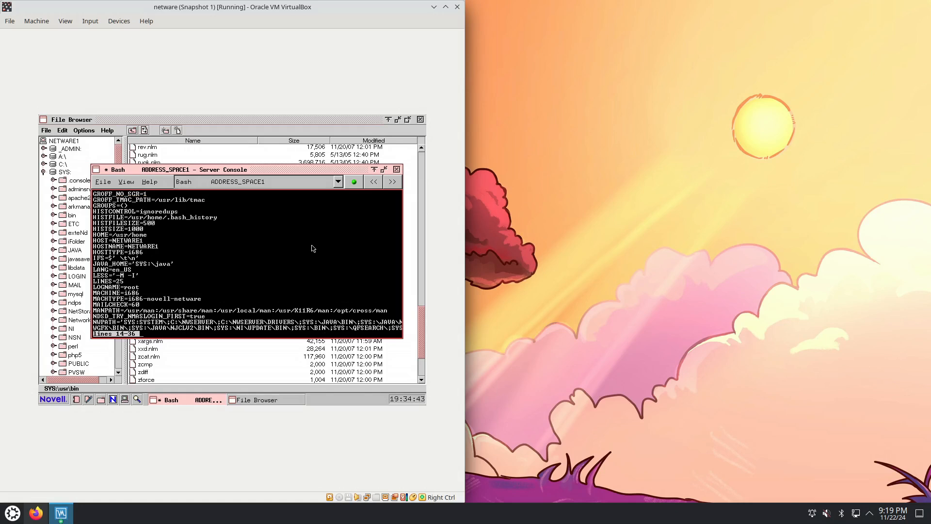
pyautogui.press('Down')
pyautogui.press('Down')
pyautogui.press('Down')
pyautogui.press('Down')
pyautogui.press('Down')
pyautogui.press('Down')
pyautogui.press('Down')
pyautogui.press('Down')
pyautogui.press('Down')
pyautogui.press('Down')
pyautogui.press('Down')
pyautogui.press('Down')
pyautogui.press('Down')
pyautogui.press('Down')
pyautogui.press('Down')
pyautogui.press('Down')
pyautogui.press('Down')
pyautogui.press('Down')
pyautogui.press('Down')
pyautogui.press('Down')
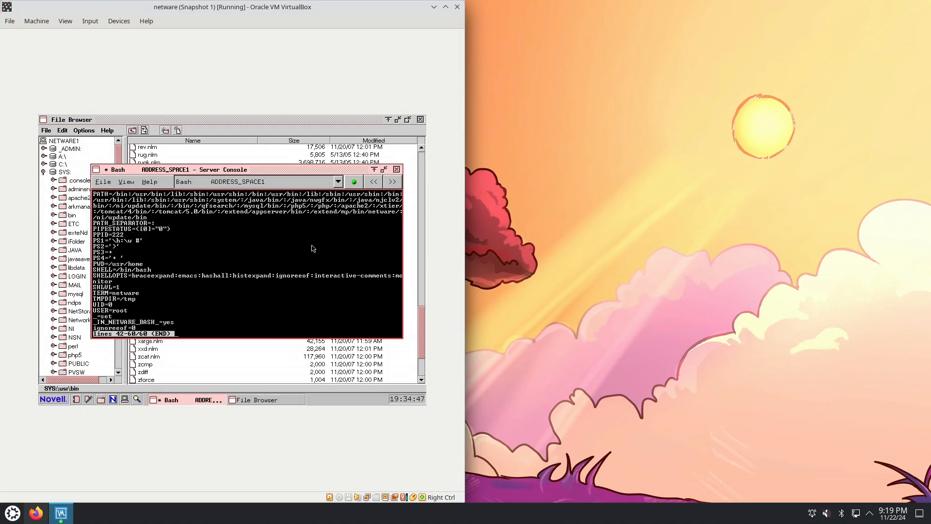
pyautogui.press('pageup')
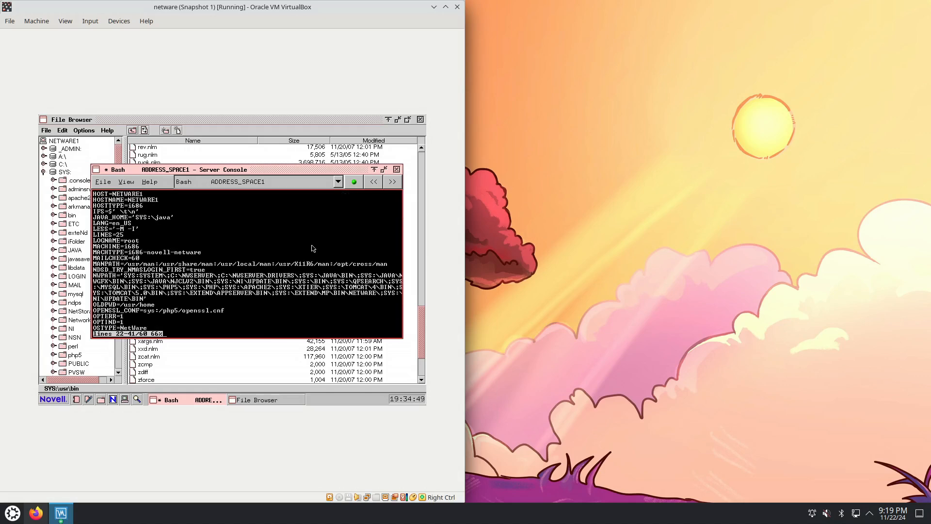
pyautogui.press('pagedown')
pyautogui.press('q')
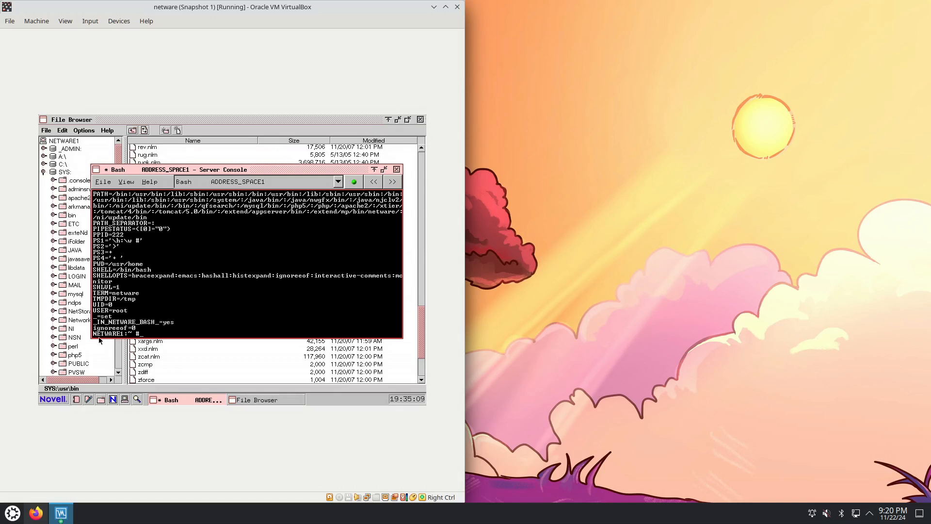
# Start ConsoleOne and view the contents of the NDS and NFSAdmin entries under My World
pyautogui.click(57, 400)
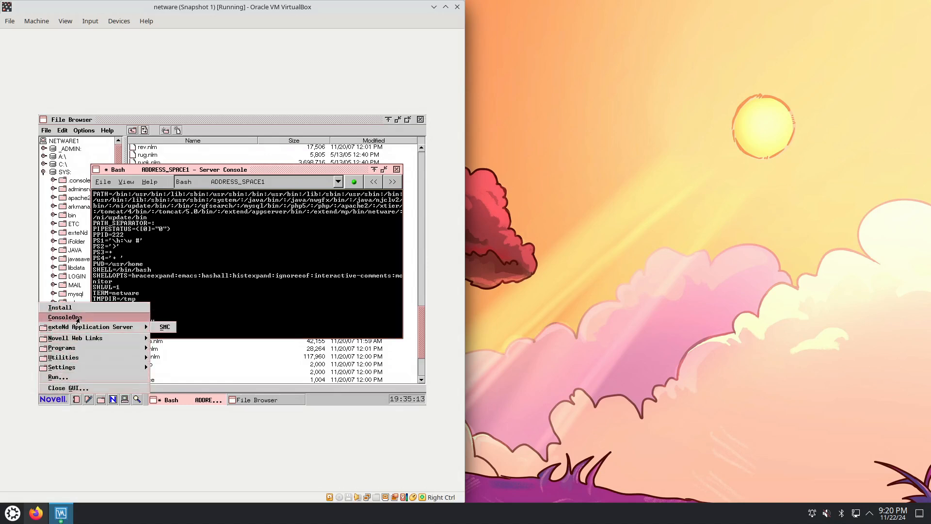
pyautogui.click(80, 318)
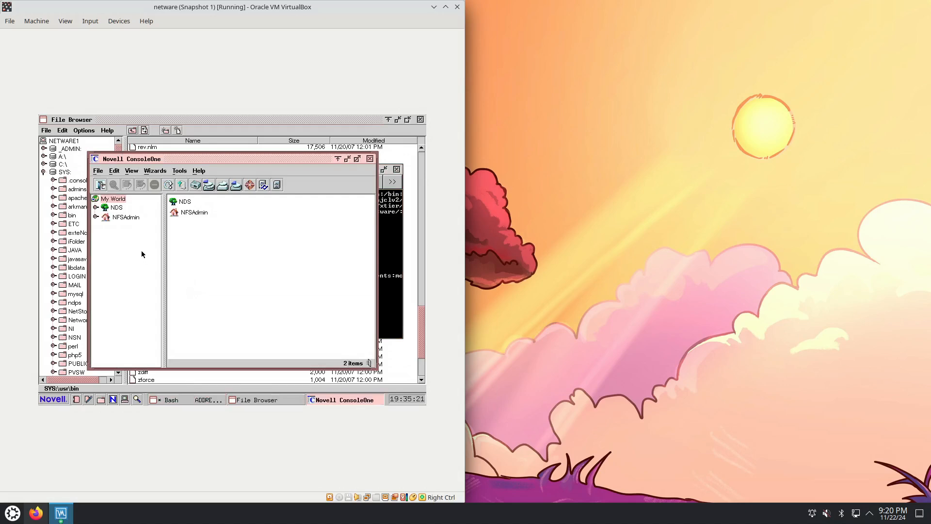
pyautogui.click(95, 208)
pyautogui.click(115, 207)
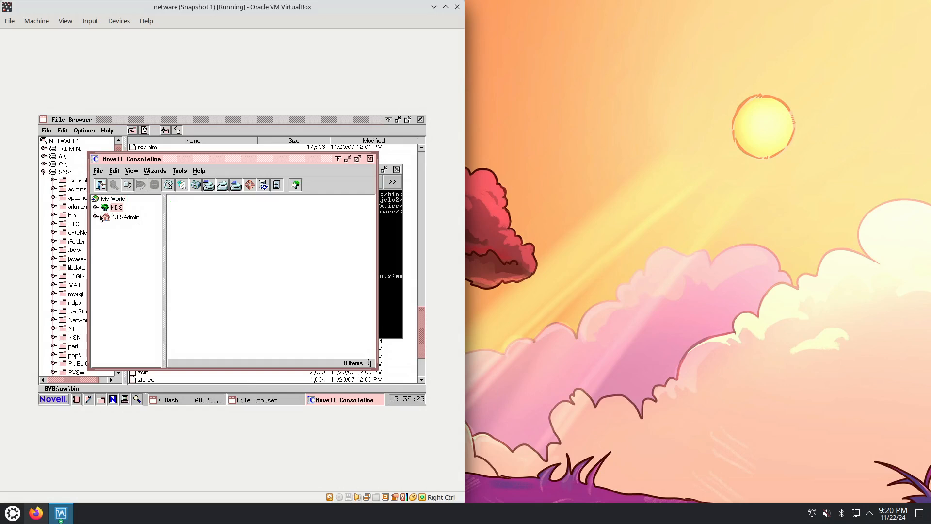
pyautogui.click(119, 218)
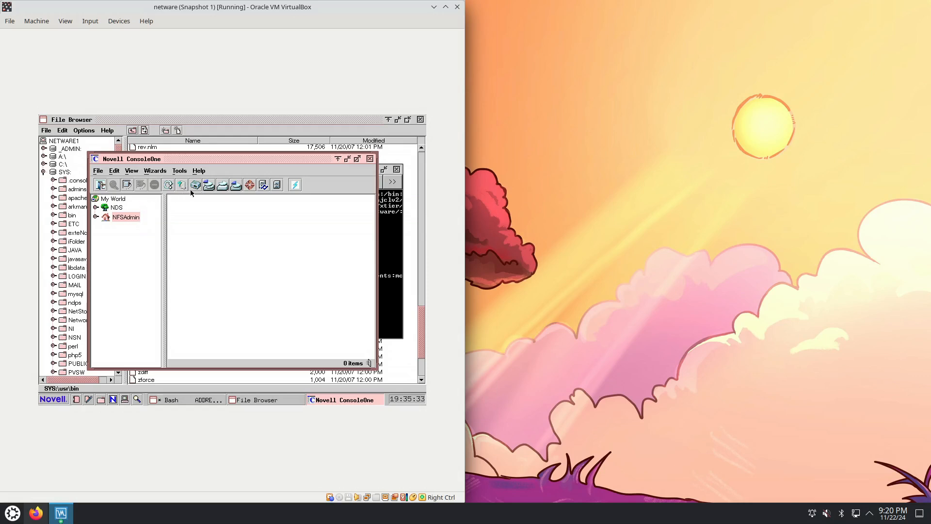
# View ConsoleOne's version information and its list of registered snapins, closing each dialog
pyautogui.click(199, 171)
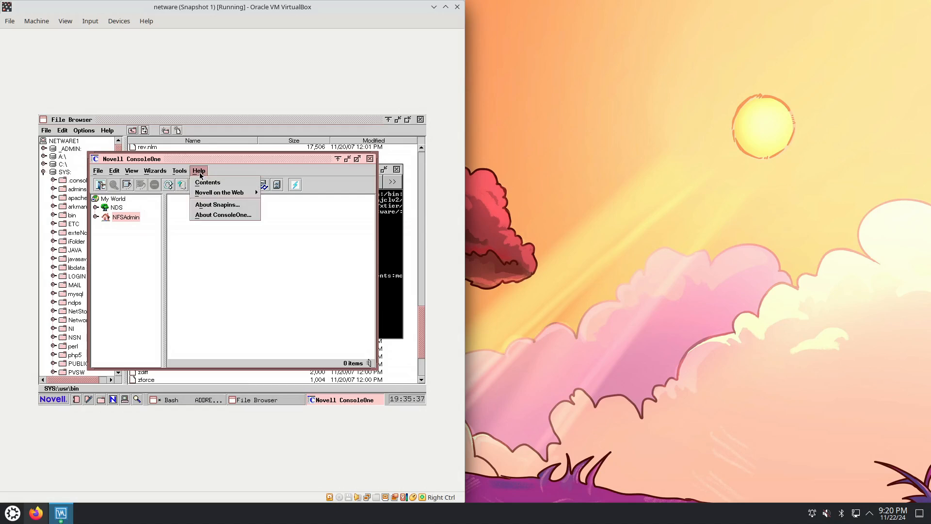
pyautogui.click(209, 216)
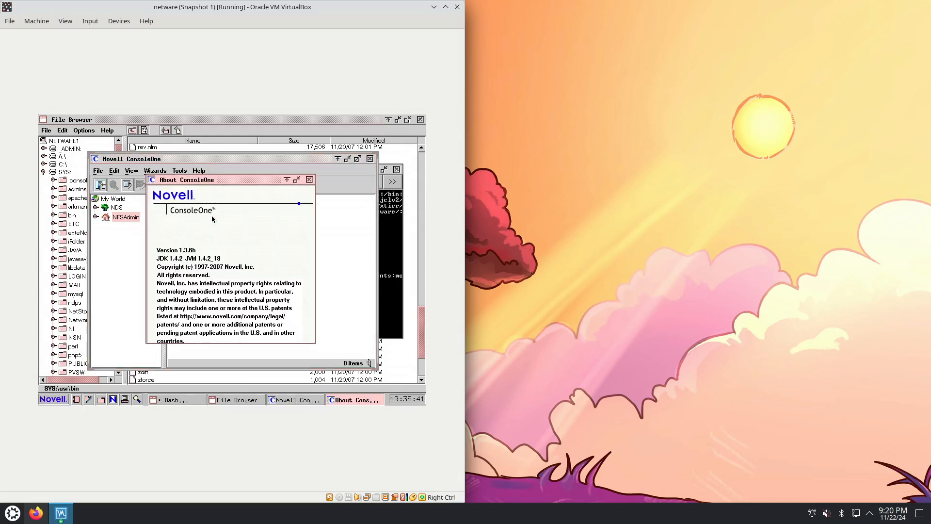
pyautogui.click(309, 180)
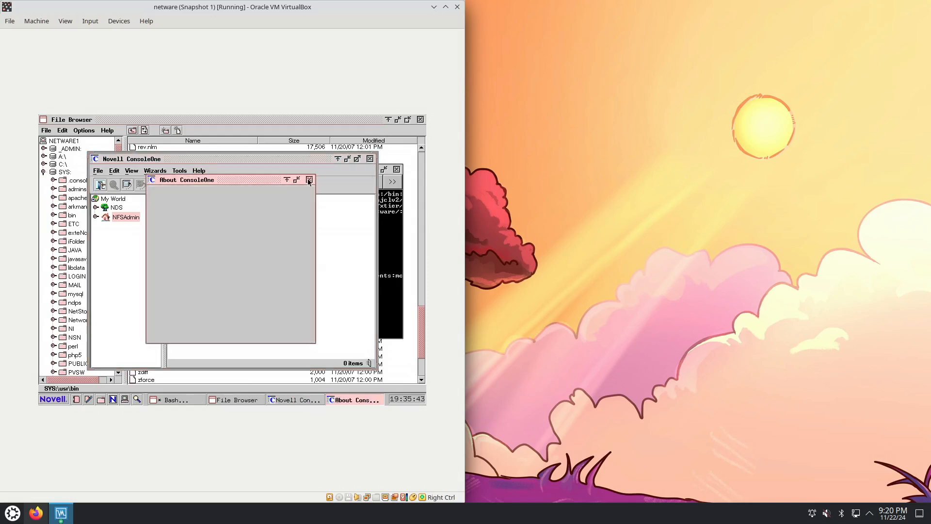
pyautogui.click(199, 171)
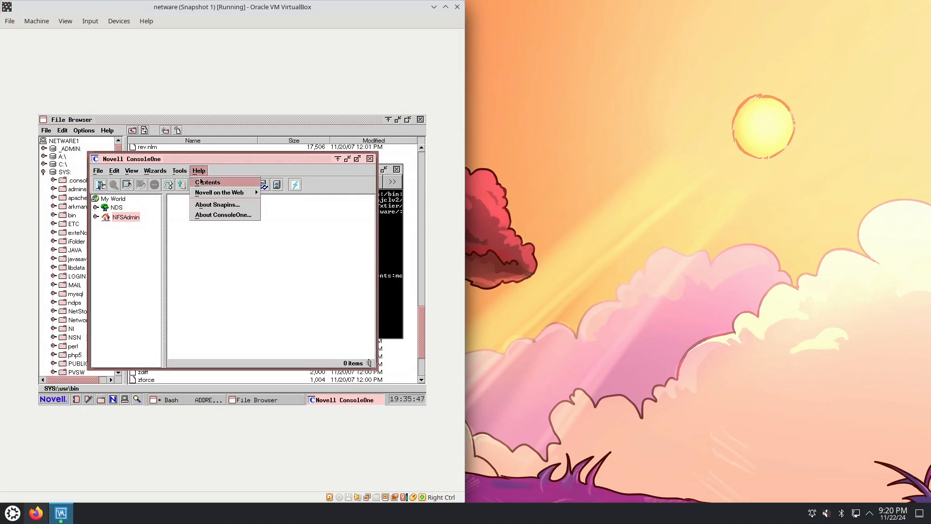
pyautogui.click(205, 204)
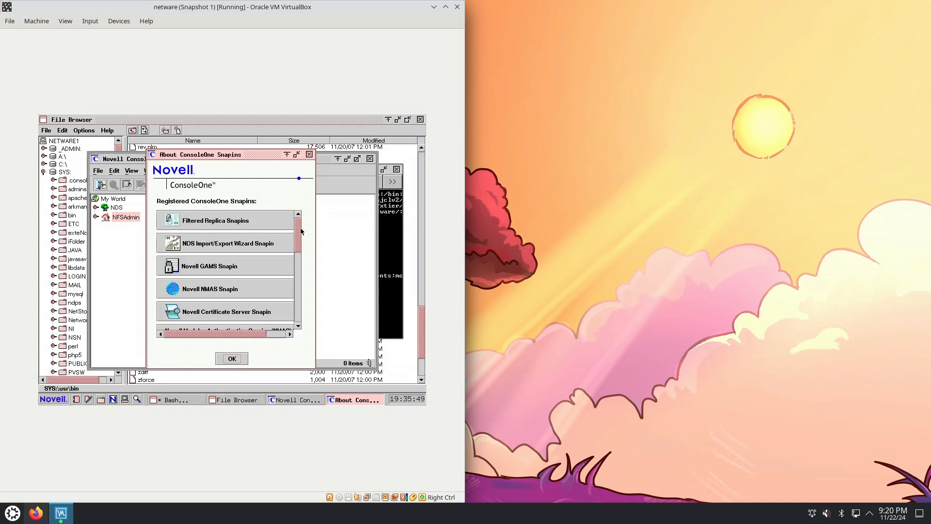
pyautogui.moveTo(301, 231)
pyautogui.mouseDown()
pyautogui.moveTo(295, 307)
pyautogui.moveTo(303, 221)
pyautogui.mouseUp()
pyautogui.click(309, 154)
# Bring up the NFSAdmin login's host name prompt, cancel it and close ConsoleOne
pyautogui.click(99, 172)
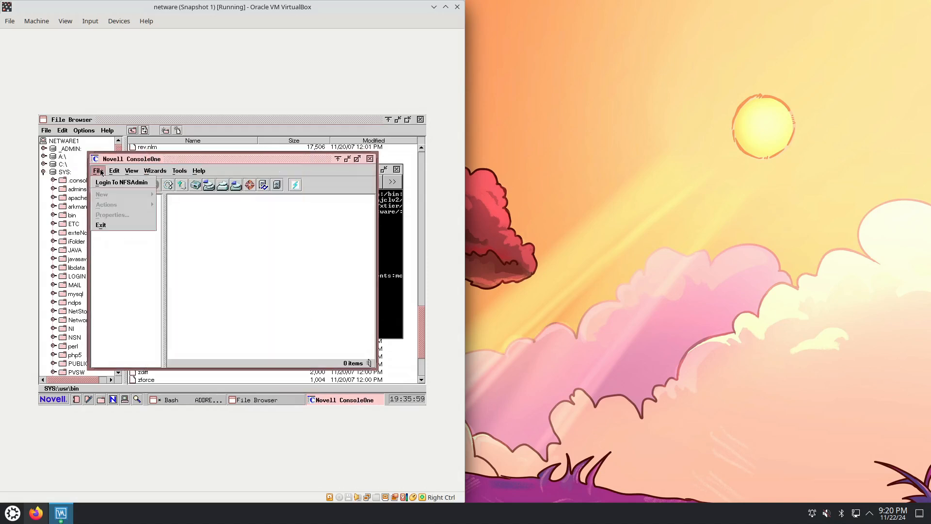
pyautogui.click(105, 183)
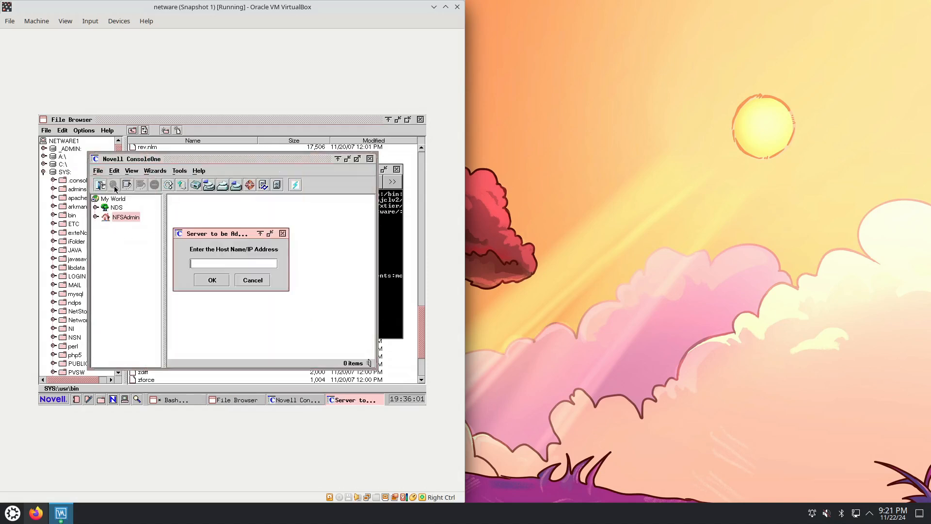
pyautogui.click(253, 281)
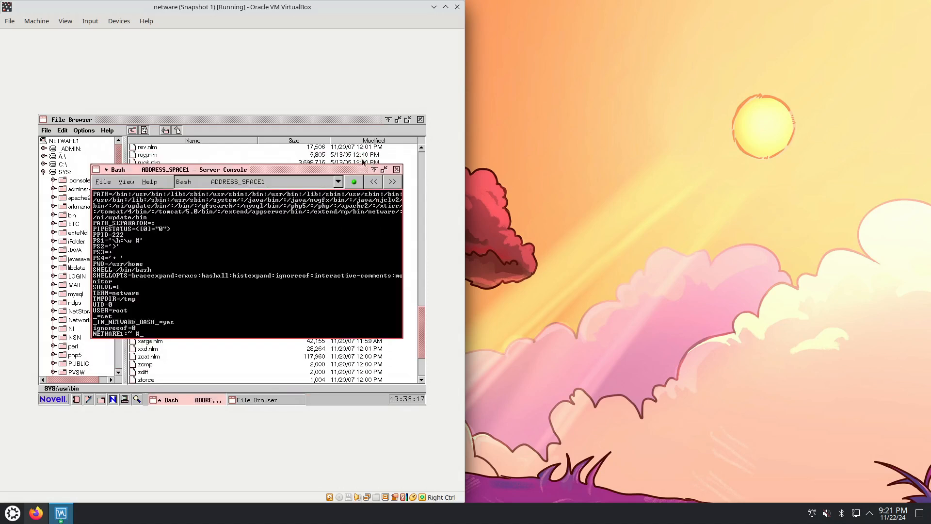
pyautogui.click(370, 159)
# Try to launch SMC from exteNd Application Server, and close the reopened ConsoleOne window
pyautogui.click(53, 400)
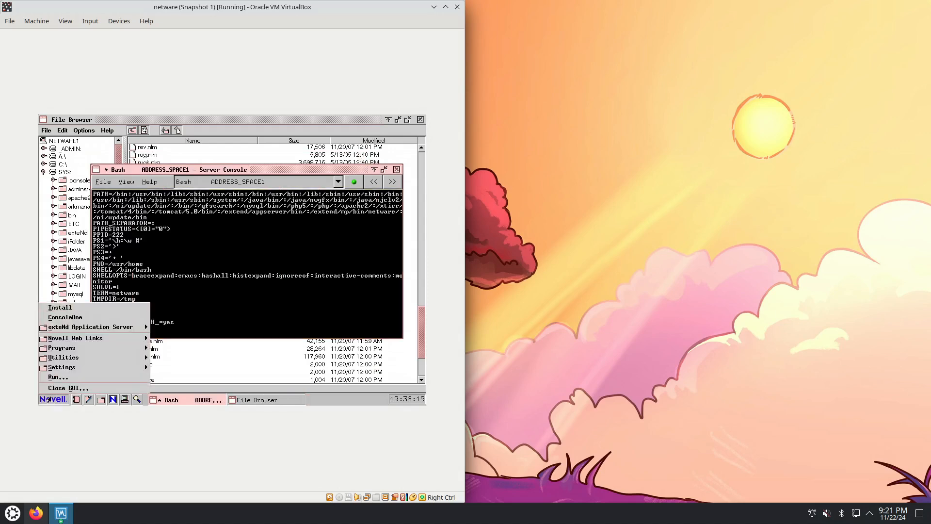
pyautogui.click(95, 318)
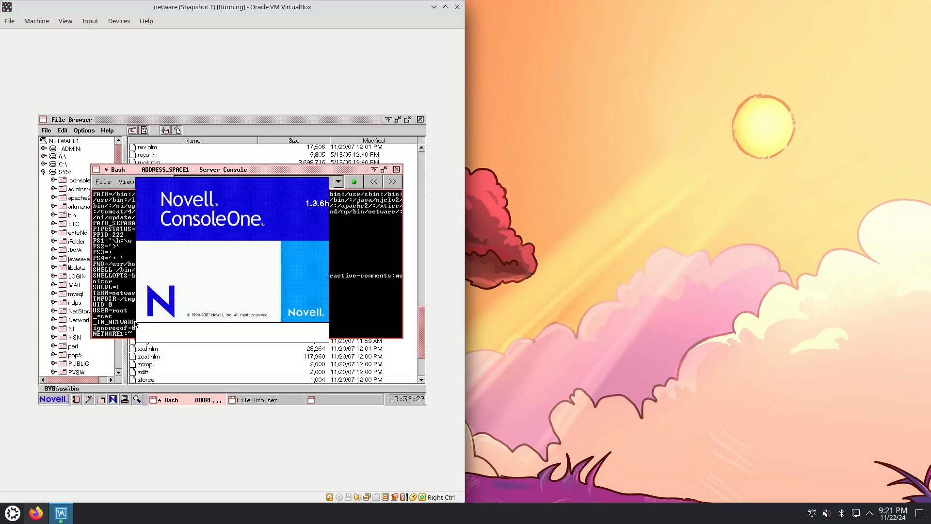
pyautogui.click(55, 398)
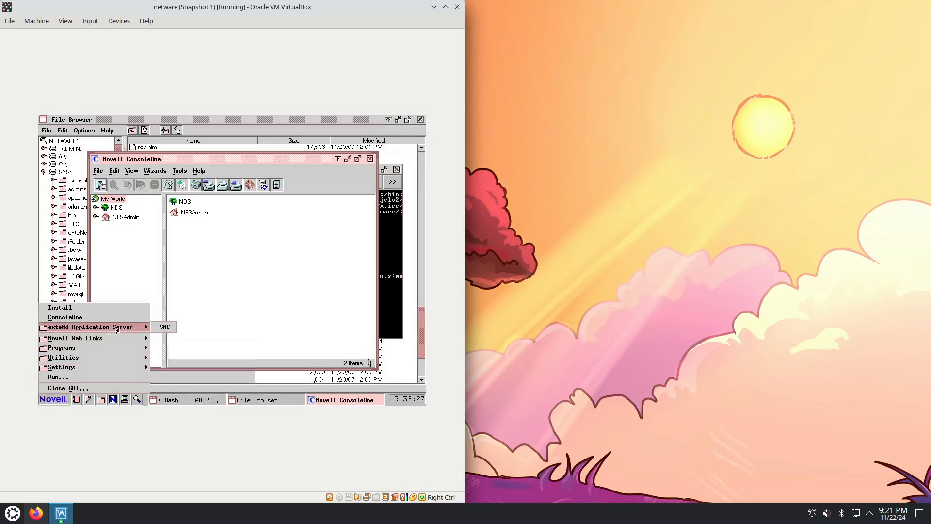
pyautogui.click(174, 331)
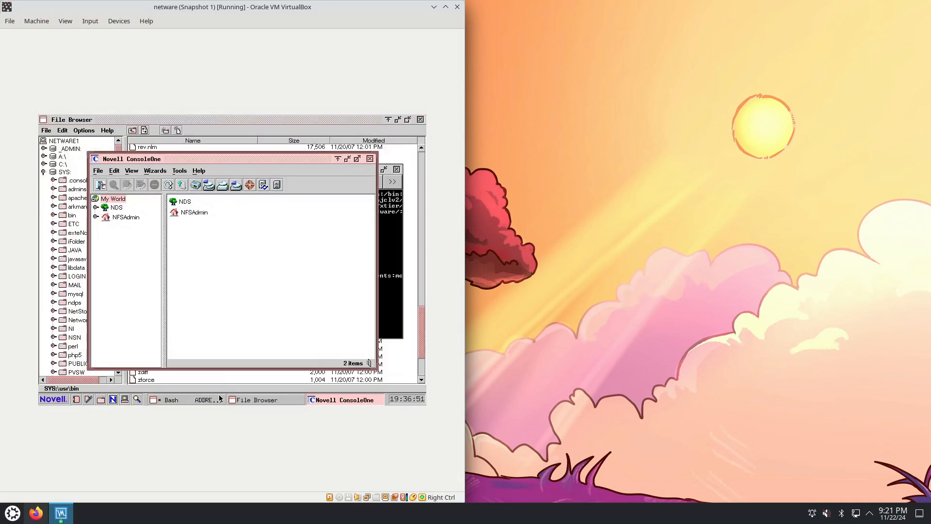
pyautogui.click(369, 160)
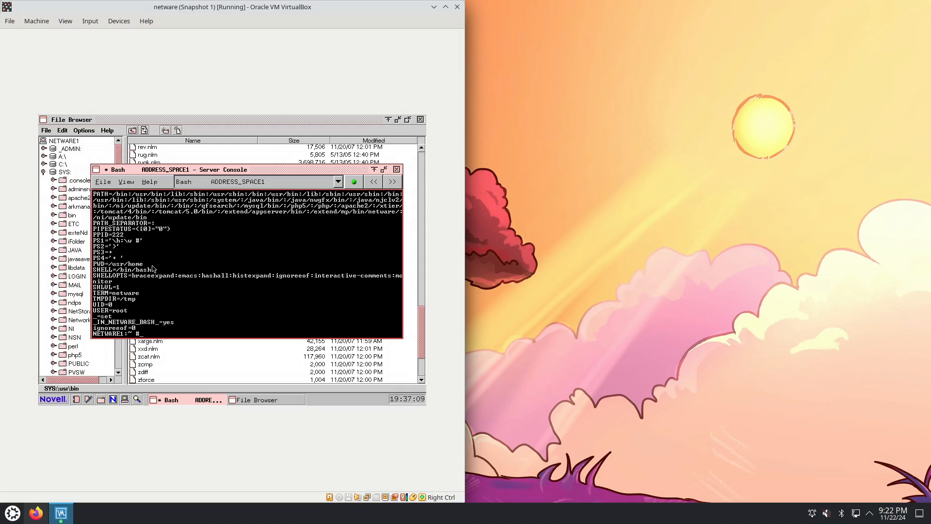
pyautogui.click(63, 401)
pyautogui.moveTo(92, 330)
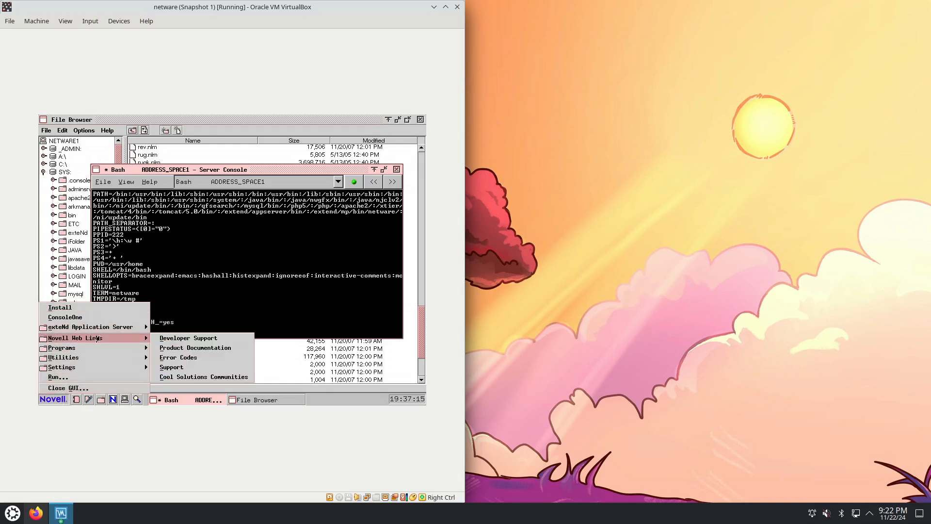
pyautogui.click(195, 349)
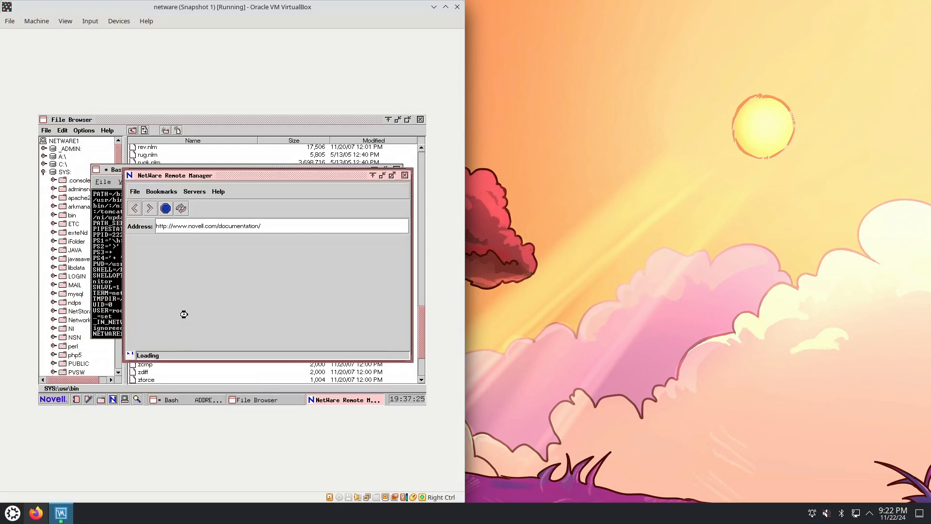
pyautogui.click(165, 226)
pyautogui.write('s')
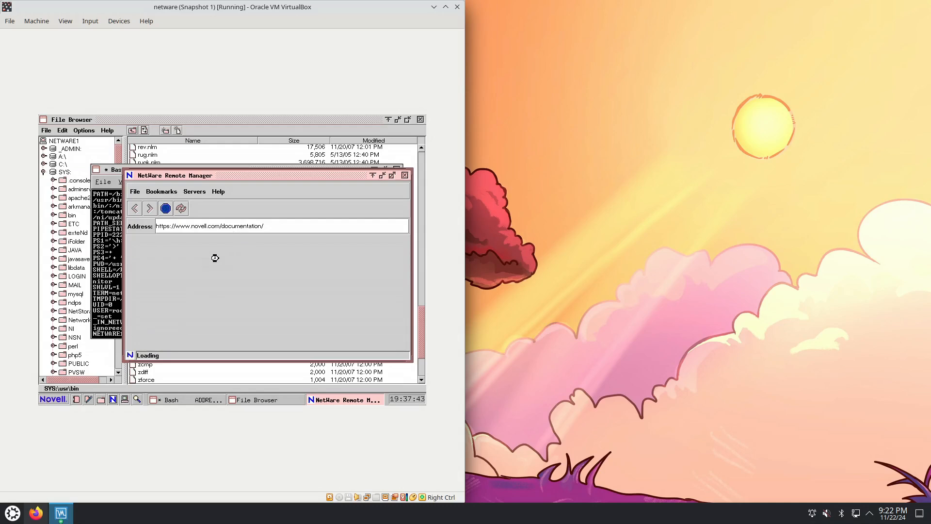
# Maximize the NetWare Remote Manager window and view its version information
pyautogui.doubleClick(219, 176)
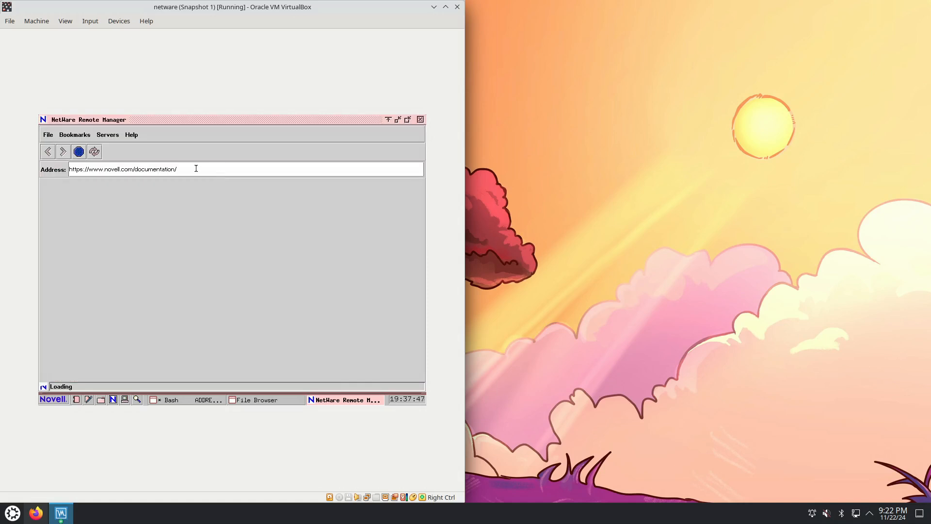
pyautogui.click(131, 135)
pyautogui.click(135, 144)
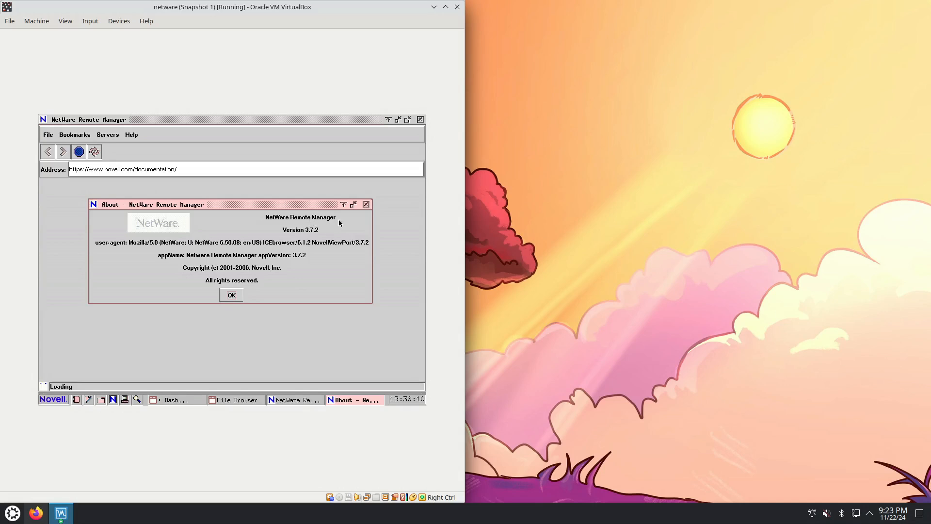
pyautogui.click(365, 204)
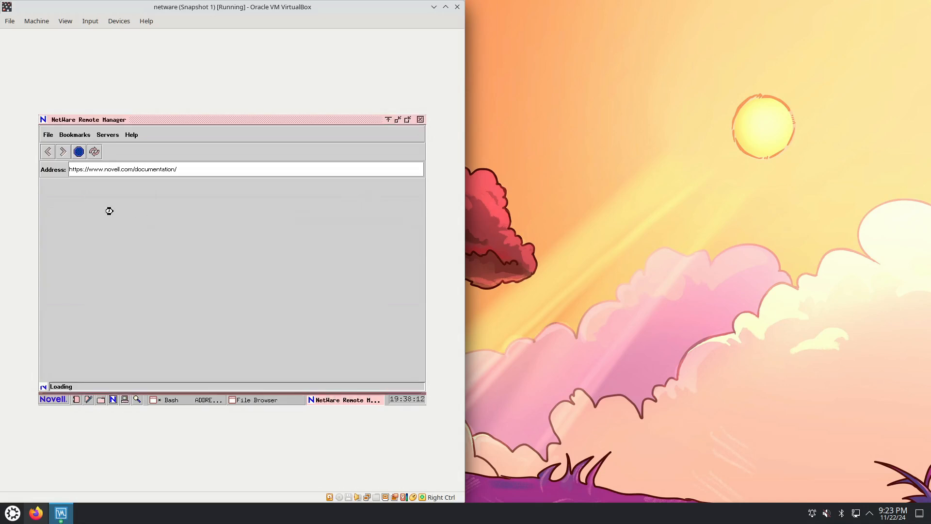
# Connect NetWare Remote Manager to the server NETWARE1, always accepting its security certificate
pyautogui.click(103, 136)
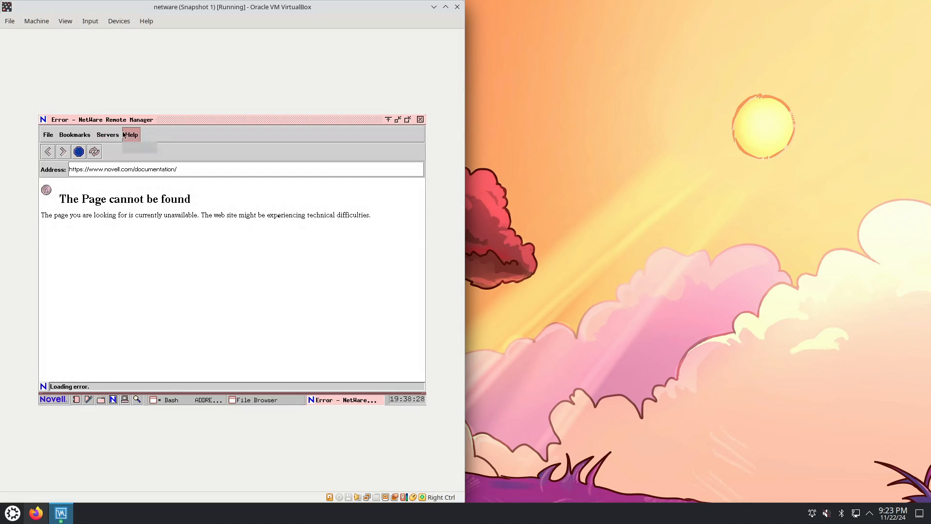
pyautogui.click(183, 132)
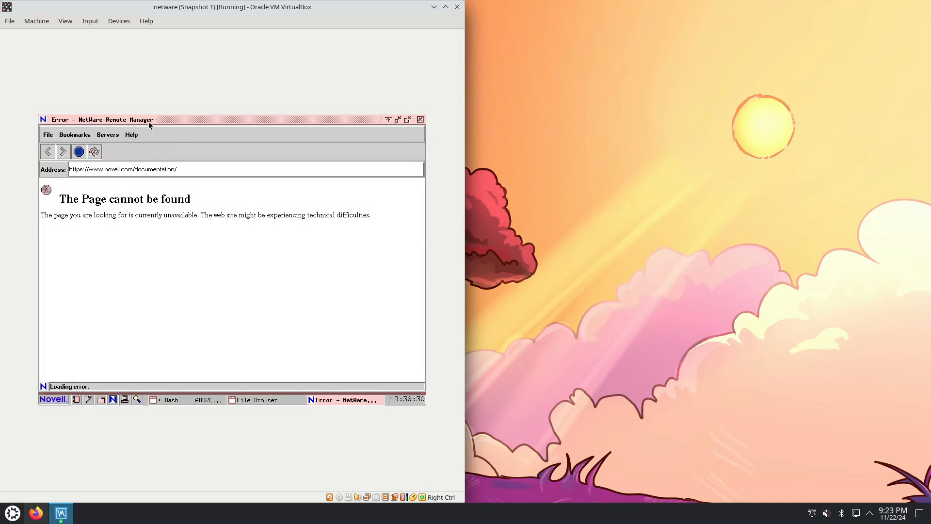
pyautogui.click(109, 136)
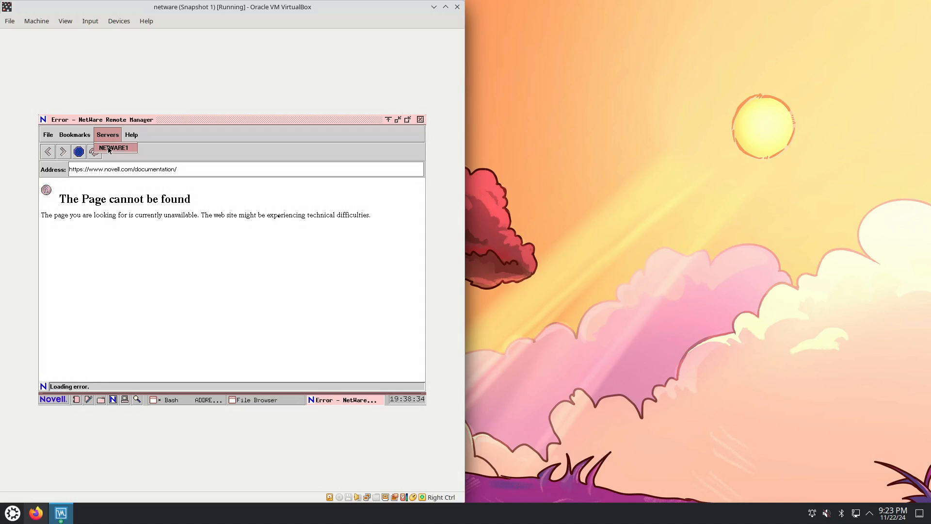
pyautogui.click(110, 149)
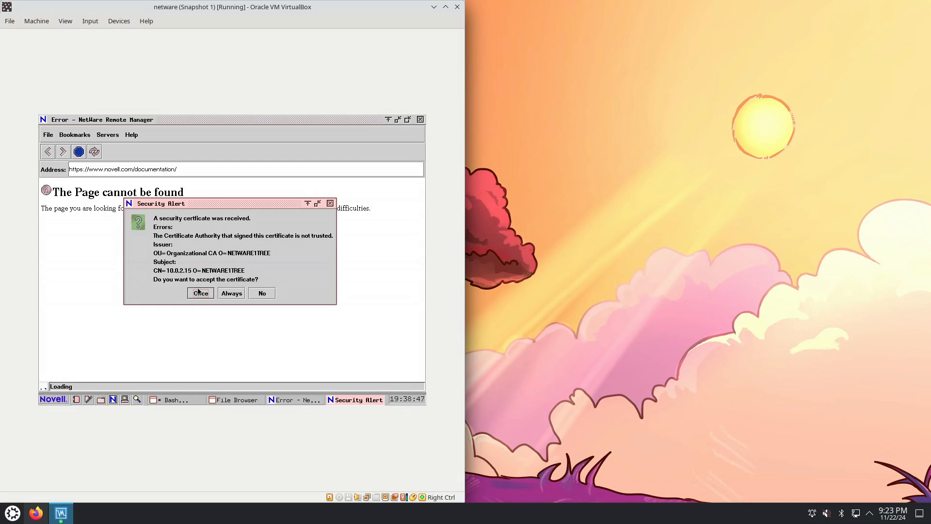
pyautogui.click(231, 293)
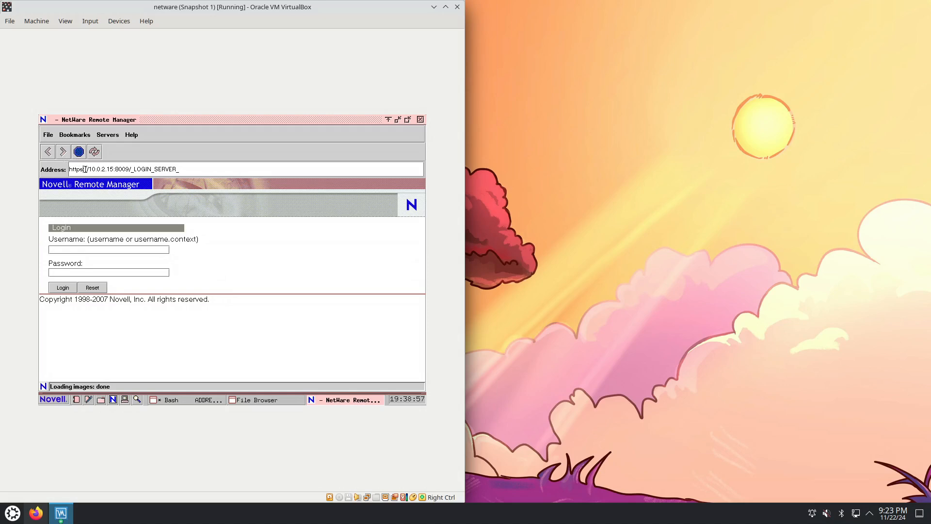
# Log in to Novell Remote Manager with the username admin and the account password
pyautogui.click(87, 250)
pyautogui.write('admin')
pyautogui.write('*****')
pyautogui.click(65, 290)
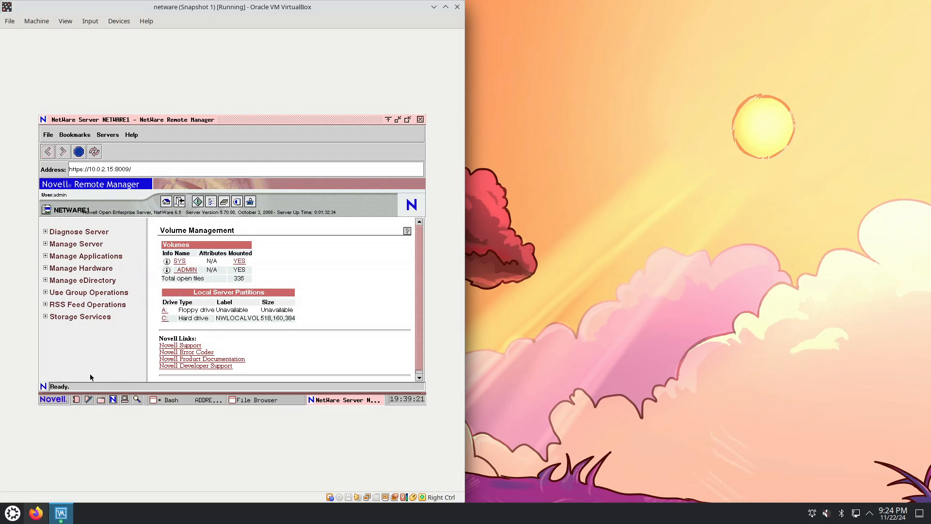
# Open the GUI Environment settings and choose the 1024x768 resolution with True Color (24)
pyautogui.click(59, 402)
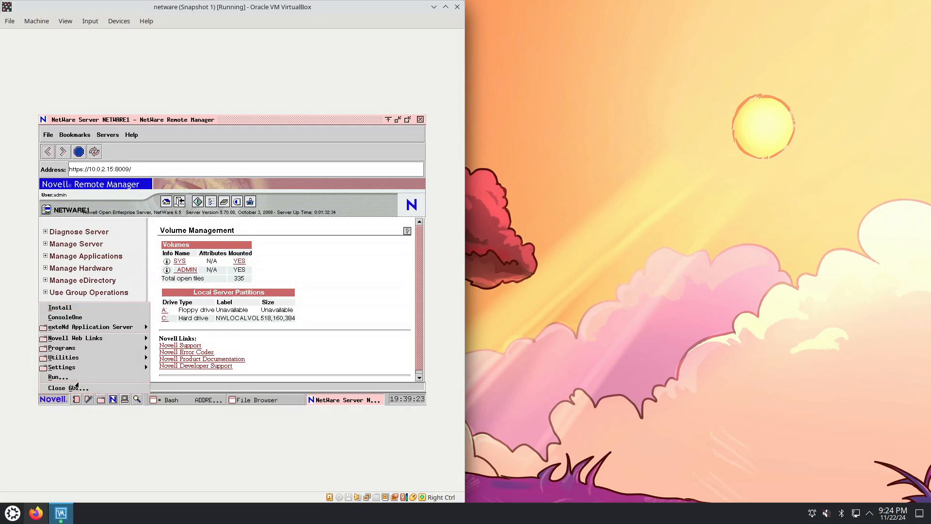
pyautogui.moveTo(83, 372)
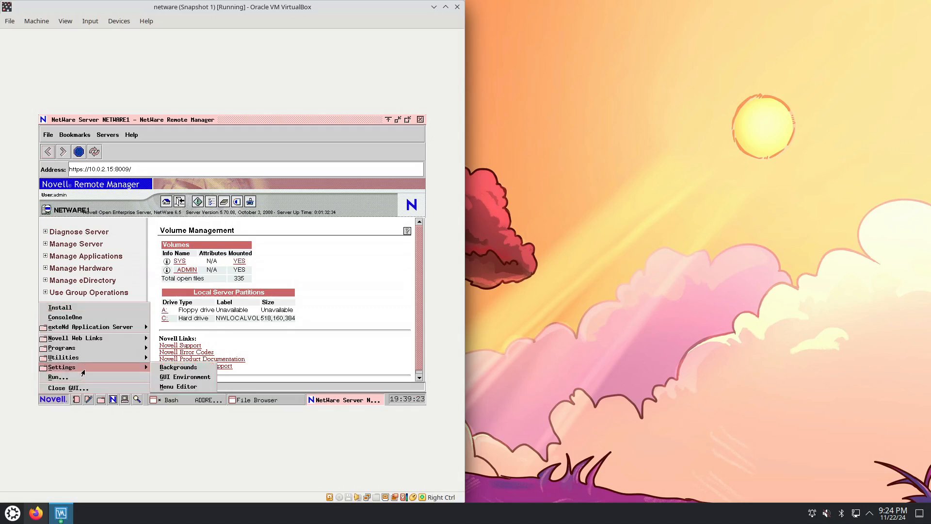
pyautogui.click(53, 400)
pyautogui.click(53, 399)
pyautogui.moveTo(63, 371)
pyautogui.click(203, 378)
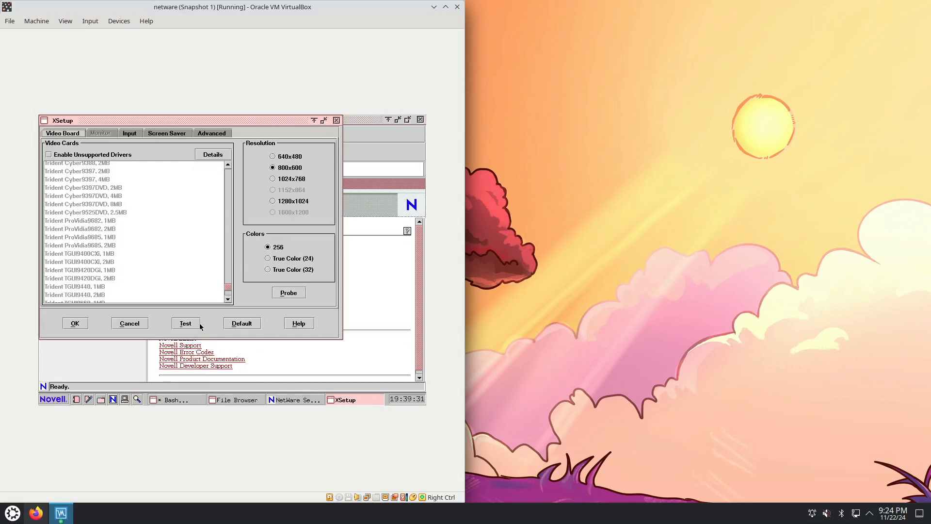
pyautogui.click(288, 180)
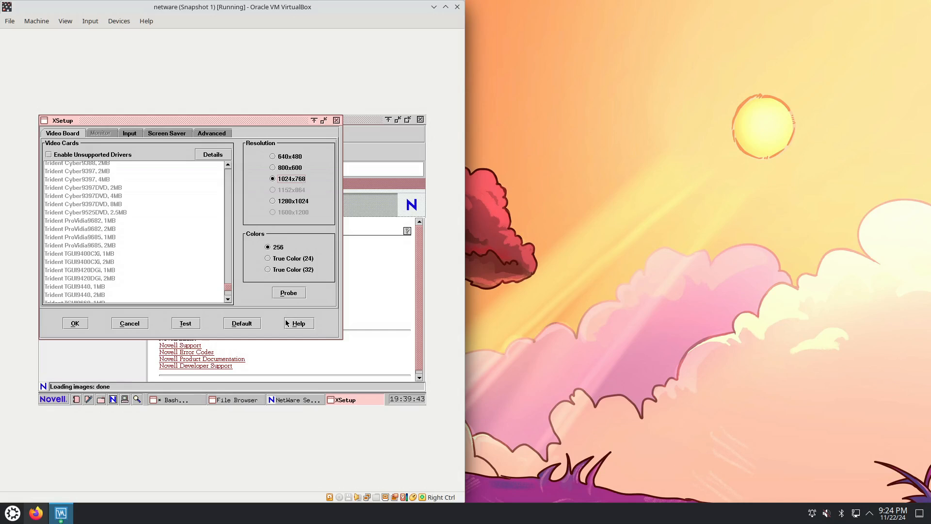
pyautogui.click(269, 259)
# Test the selected display mode, widen the virtual machine window, and restart the GUI to apply the settings
pyautogui.click(84, 325)
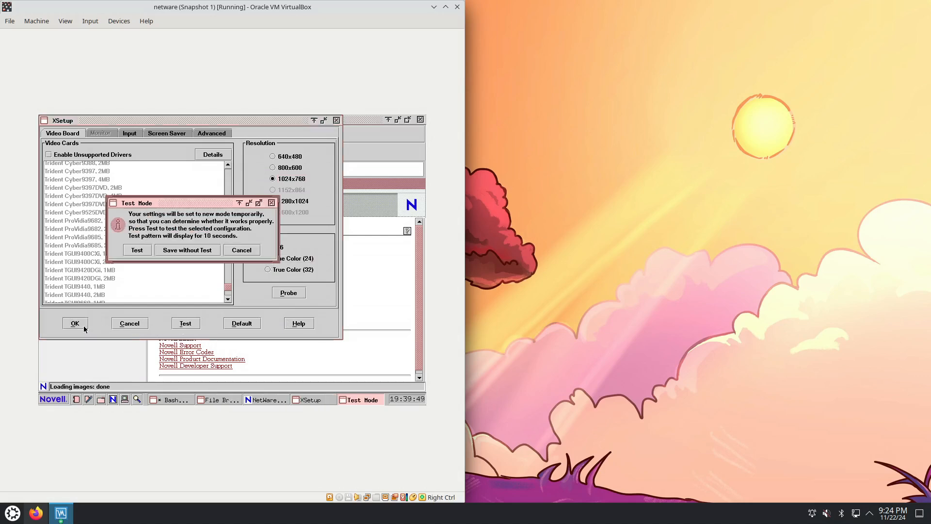
pyautogui.click(144, 251)
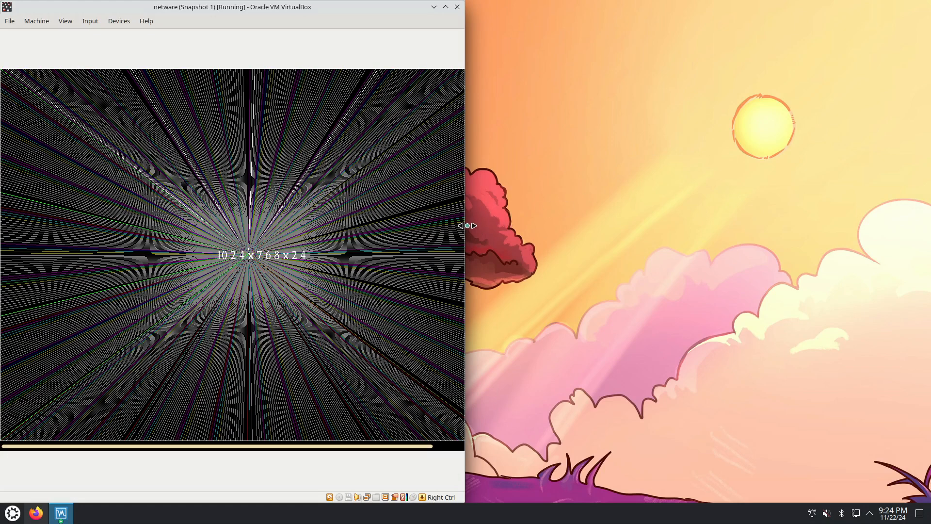
pyautogui.moveTo(465, 222); pyautogui.dragTo(574, 222)
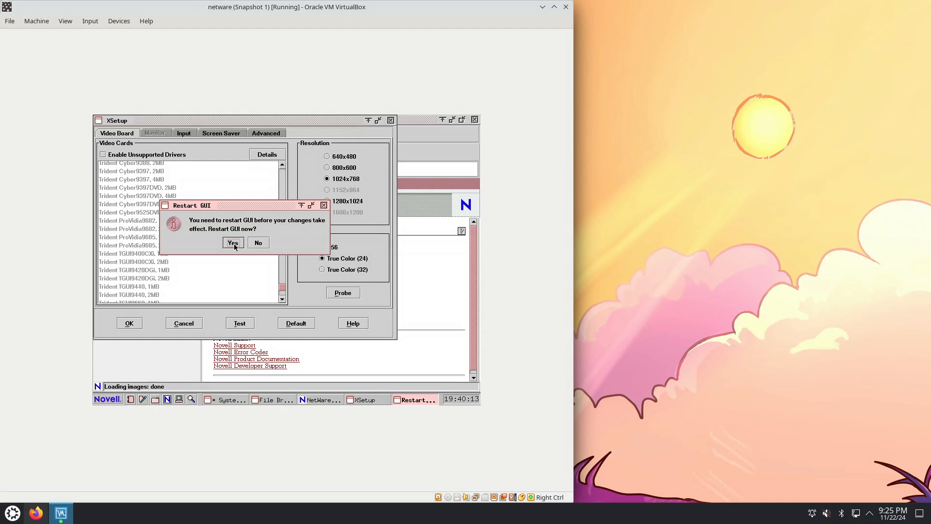
pyautogui.click(234, 245)
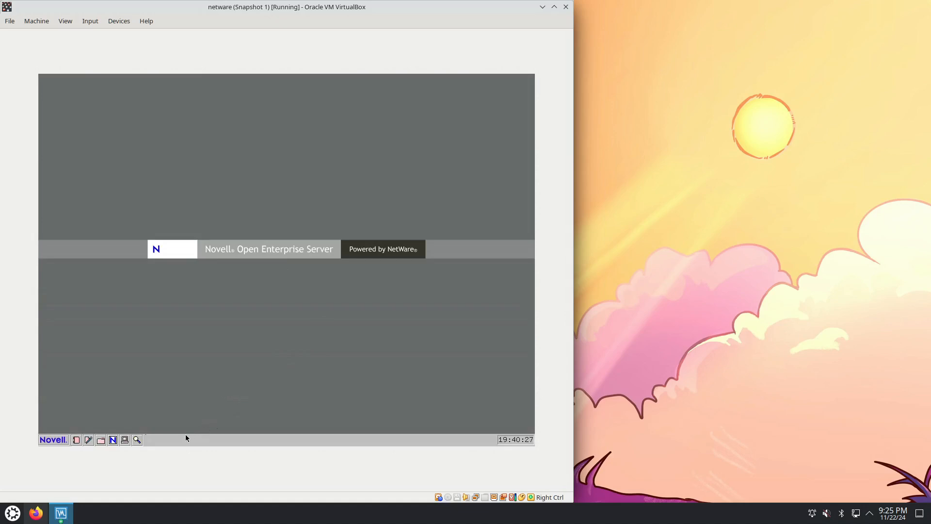
pyautogui.click(49, 443)
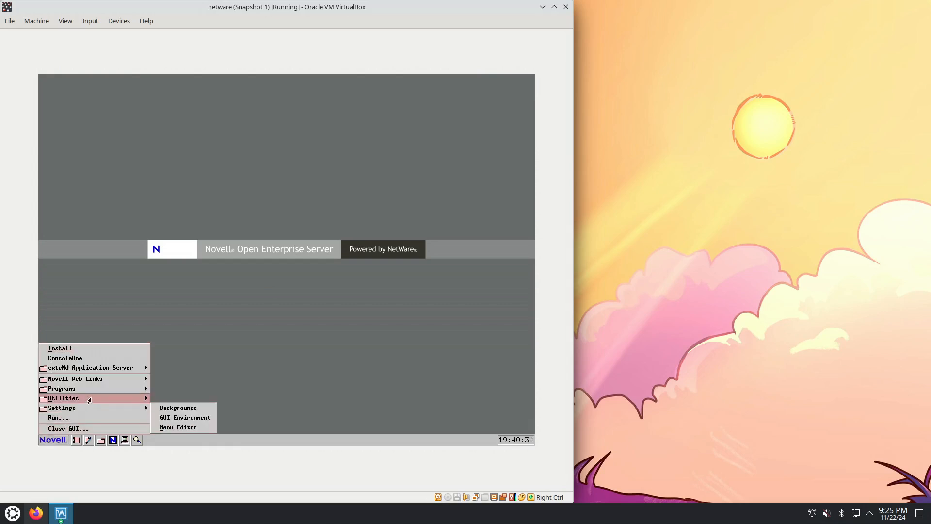
pyautogui.moveTo(108, 378)
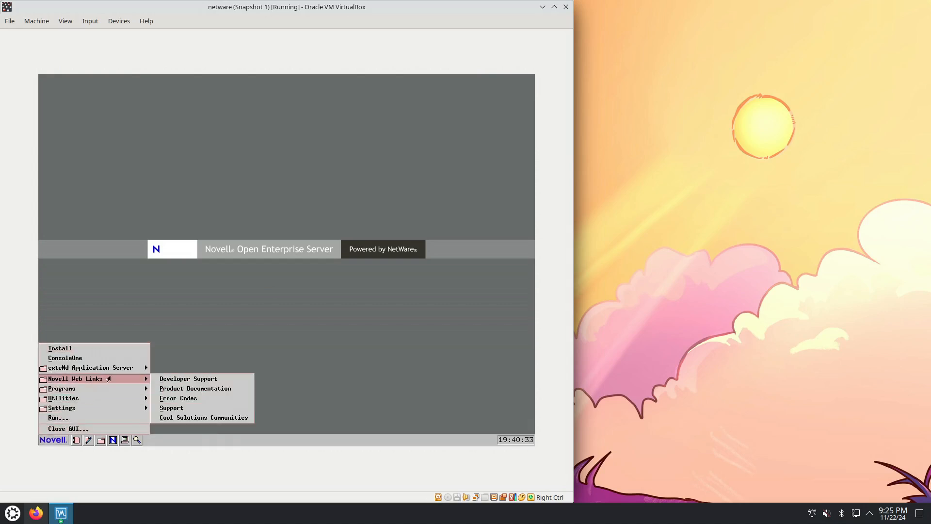
pyautogui.click(352, 348)
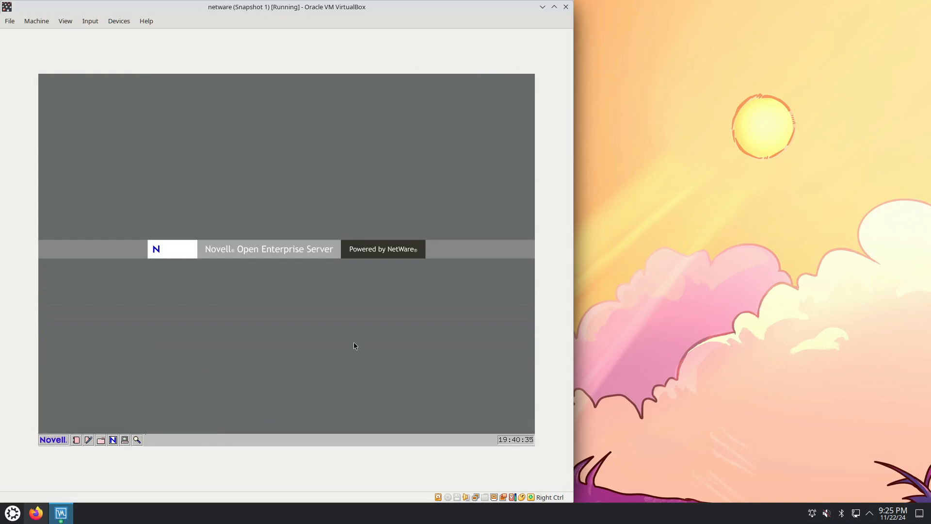
# Reopen Novell Remote Manager, maximize its window, and log in with the username admin and the account password
pyautogui.click(113, 440)
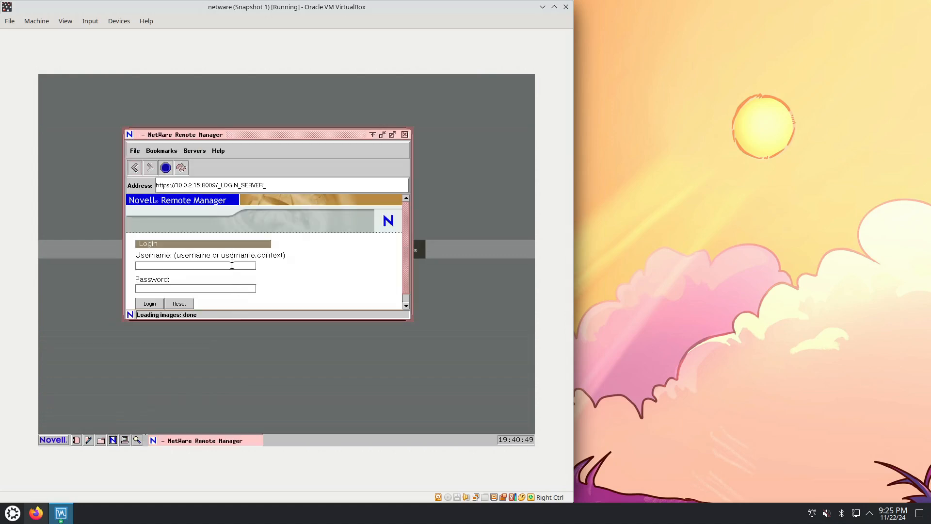
pyautogui.doubleClick(226, 135)
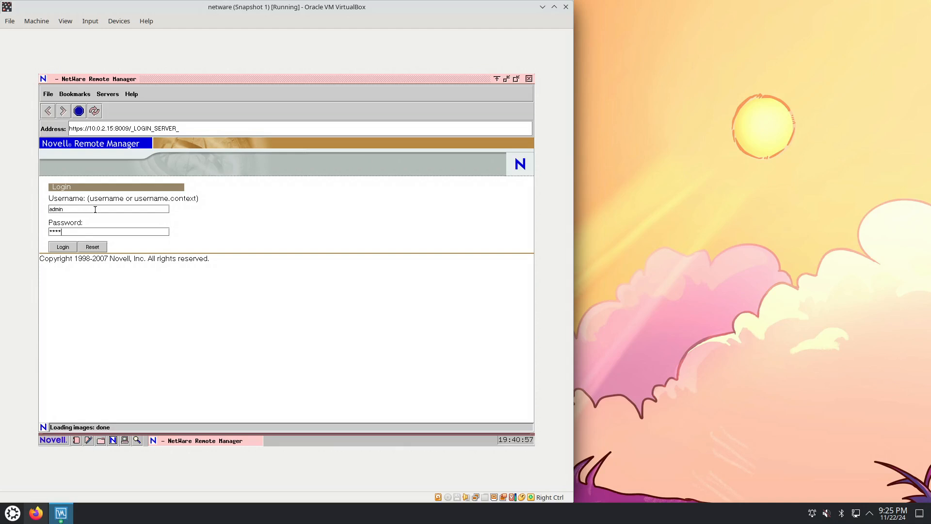
pyautogui.press('Return')
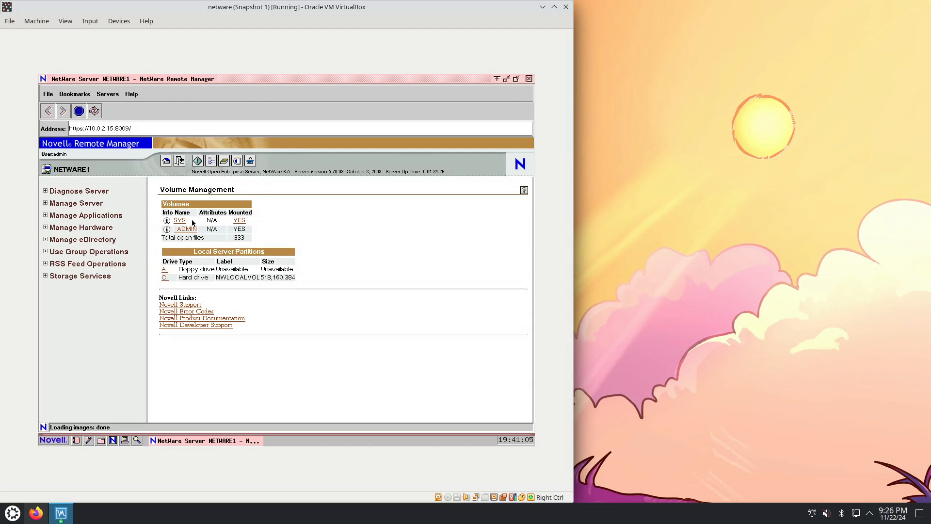
# View drive C: in Remote Manager and in File Browser, placing the windows so both file listings can be compared
pyautogui.click(164, 278)
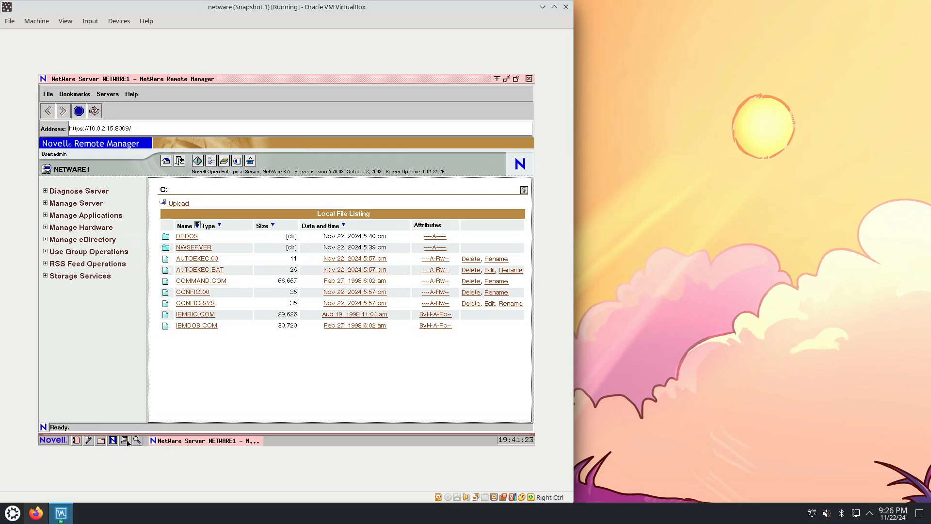
pyautogui.click(101, 441)
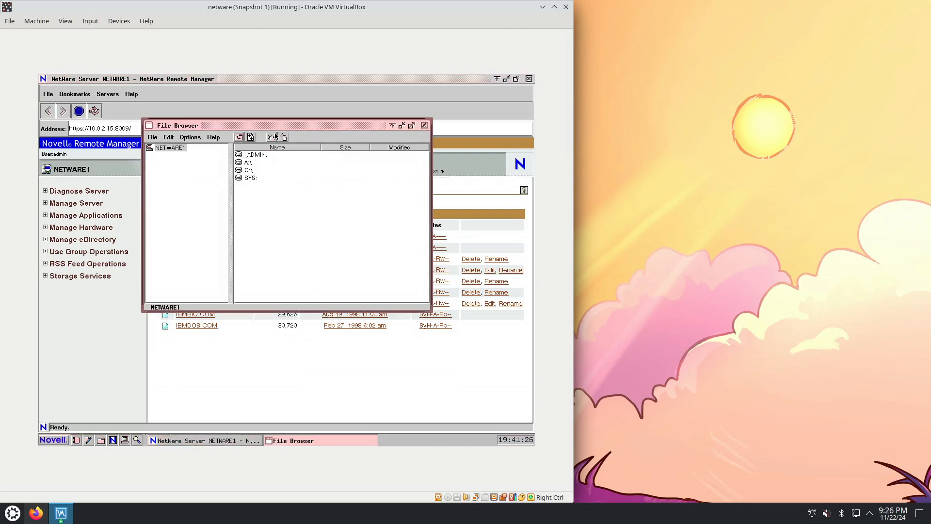
pyautogui.click(250, 170)
pyautogui.doubleClick(280, 170)
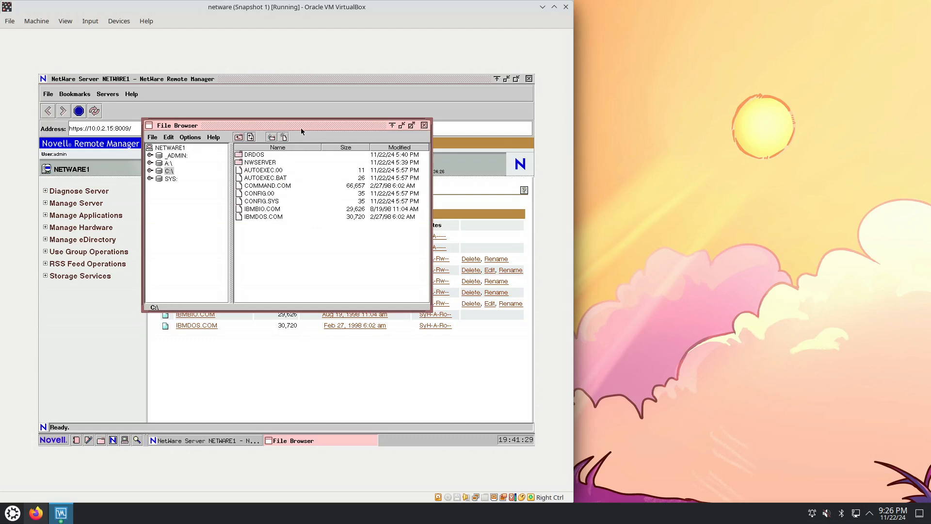
pyautogui.moveTo(301, 127); pyautogui.dragTo(406, 160)
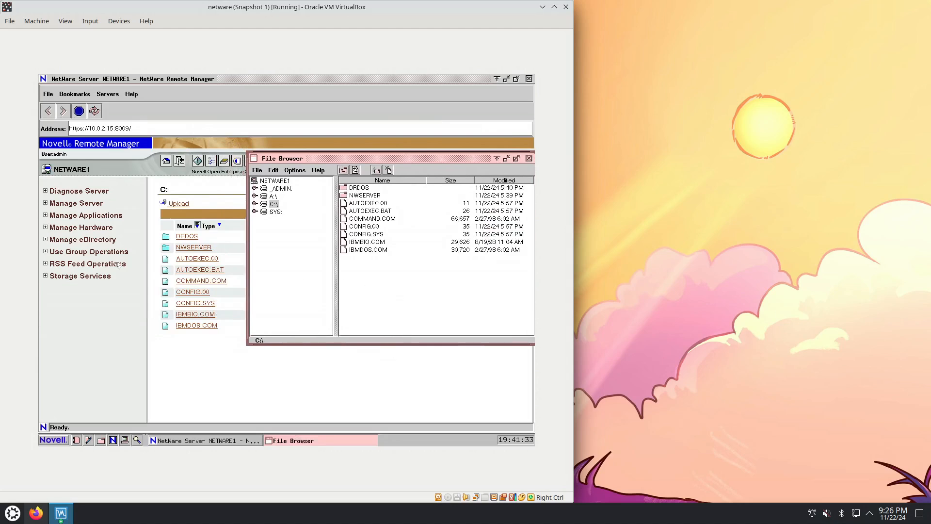
pyautogui.click(201, 181)
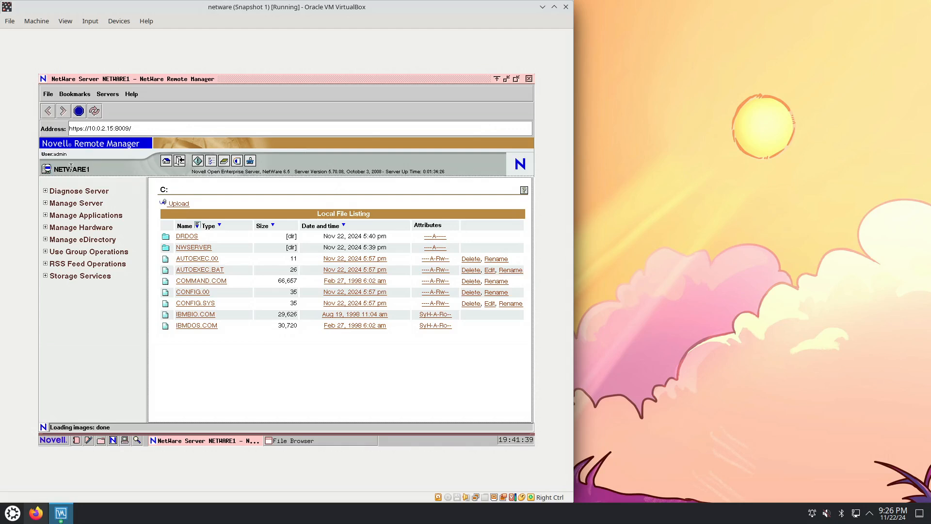
# View the Novell Remote Manager version and server information page and go back to Volume Management
pyautogui.click(54, 144)
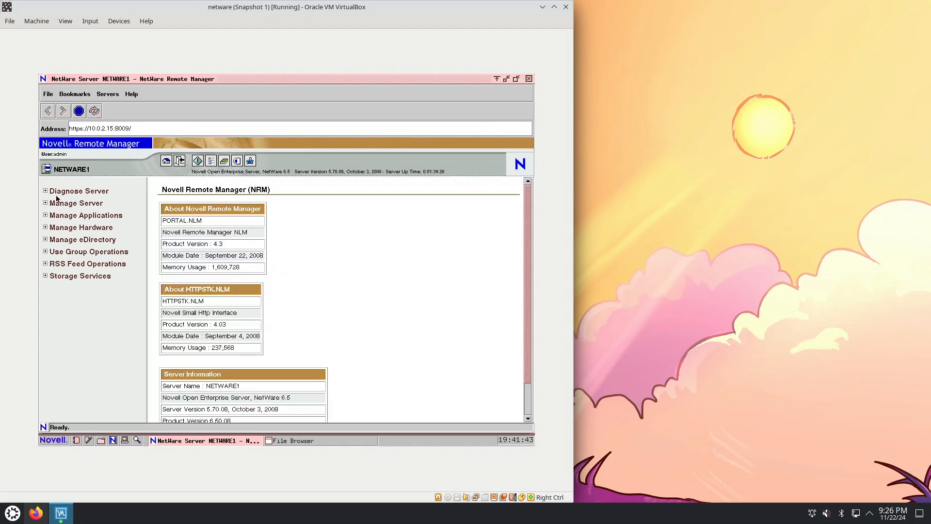
pyautogui.click(49, 112)
pyautogui.click(49, 111)
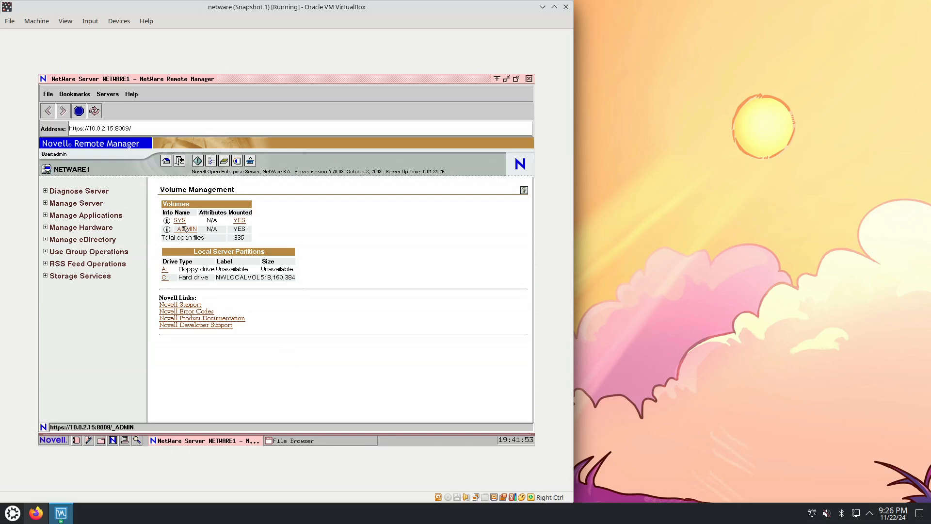
# Open the SYS volume's file listing and look through its folders and files
pyautogui.click(164, 279)
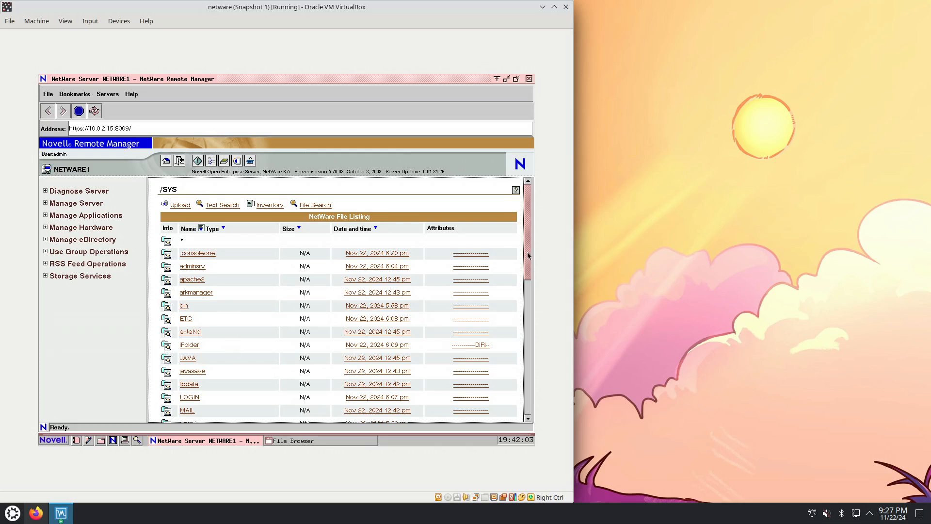
pyautogui.moveTo(528, 251); pyautogui.dragTo(525, 392)
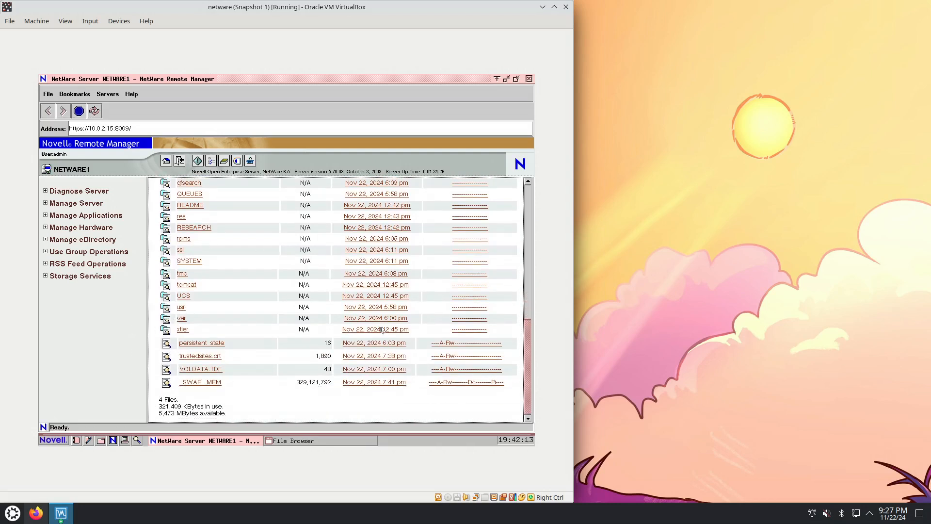
pyautogui.moveTo(528, 388); pyautogui.dragTo(523, 302)
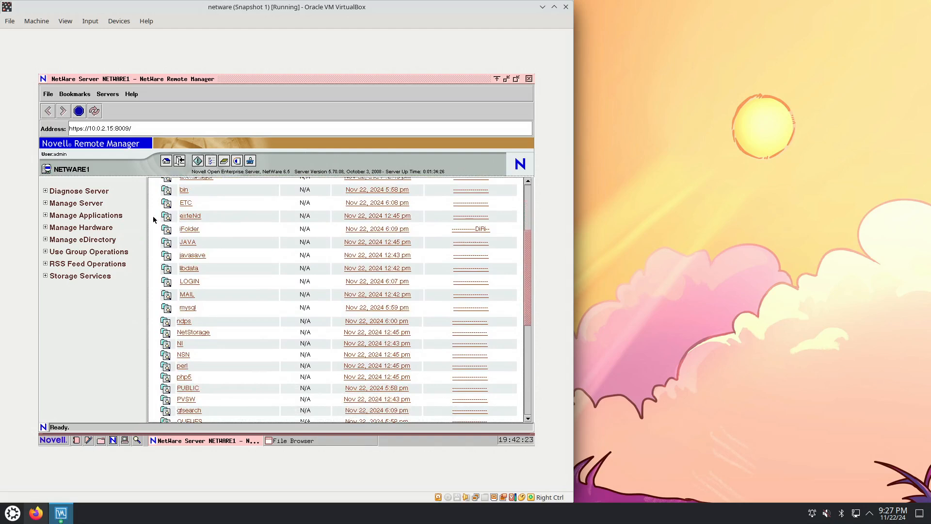
# Browse the ETC folder on the SYS volume, go up to its parent folder, and reopen ETC to examine its contents
pyautogui.click(186, 202)
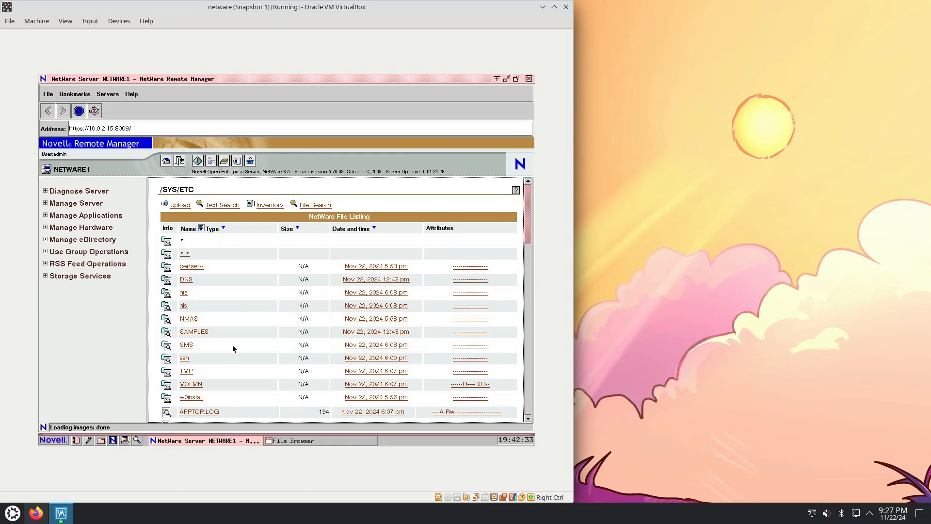
pyautogui.click(187, 254)
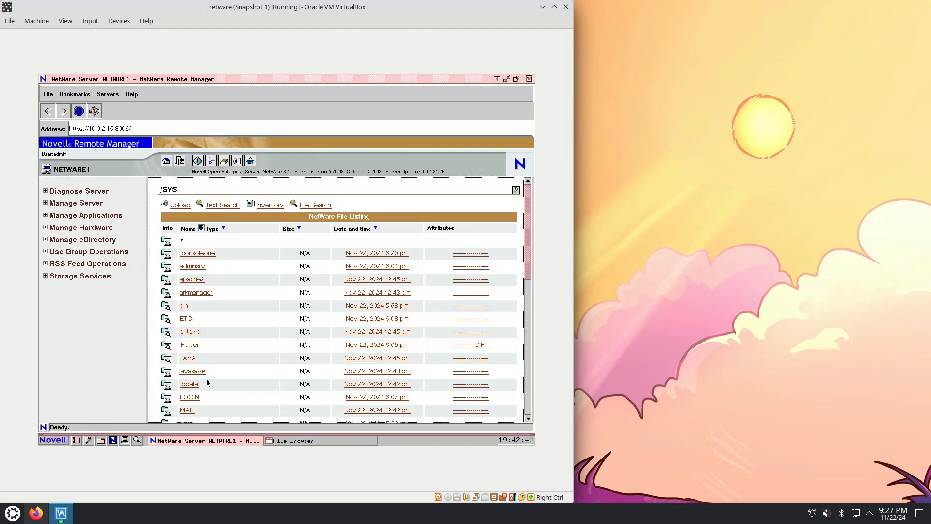
pyautogui.click(189, 319)
pyautogui.moveTo(528, 236); pyautogui.dragTo(524, 209)
# Go back to Volume Management and open the _ADMIN volume's file listing
pyautogui.click(88, 111)
pyautogui.click(49, 111)
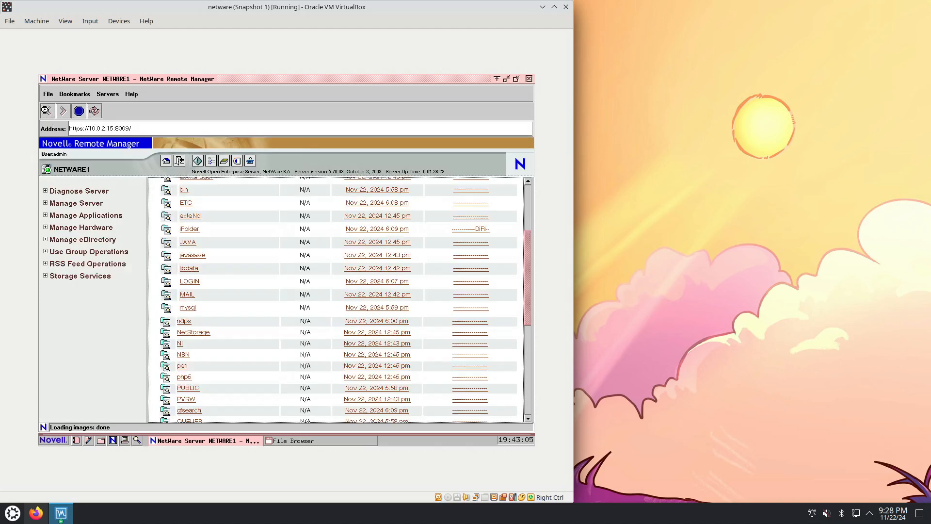
pyautogui.click(47, 111)
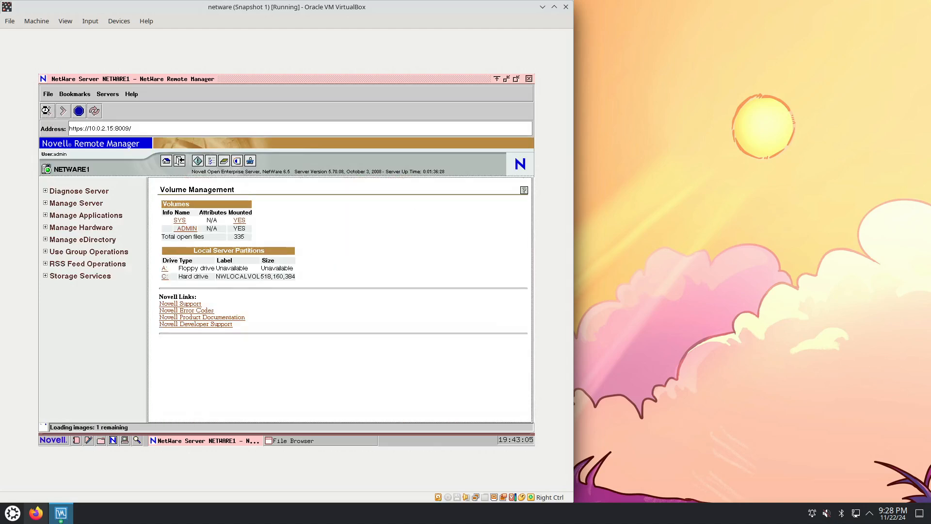
pyautogui.click(187, 229)
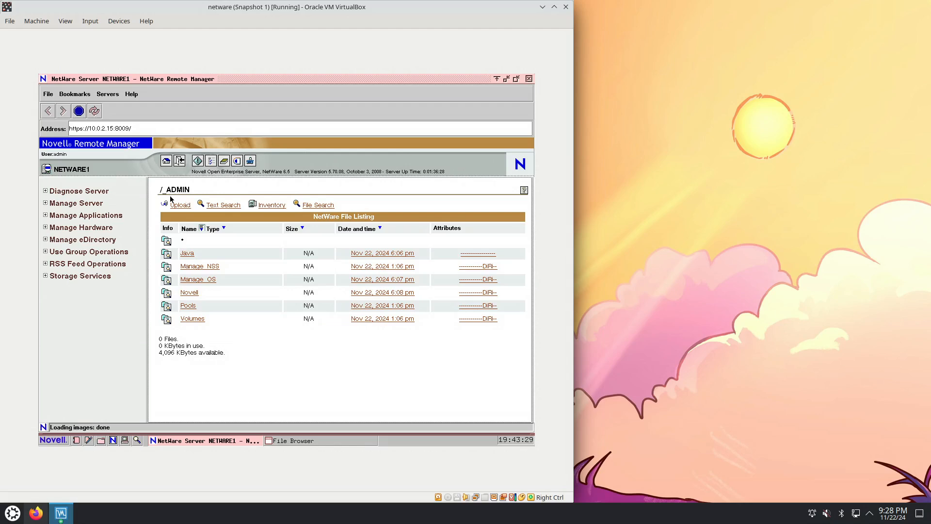
# Open a server console window and start Bash in it
pyautogui.click(125, 440)
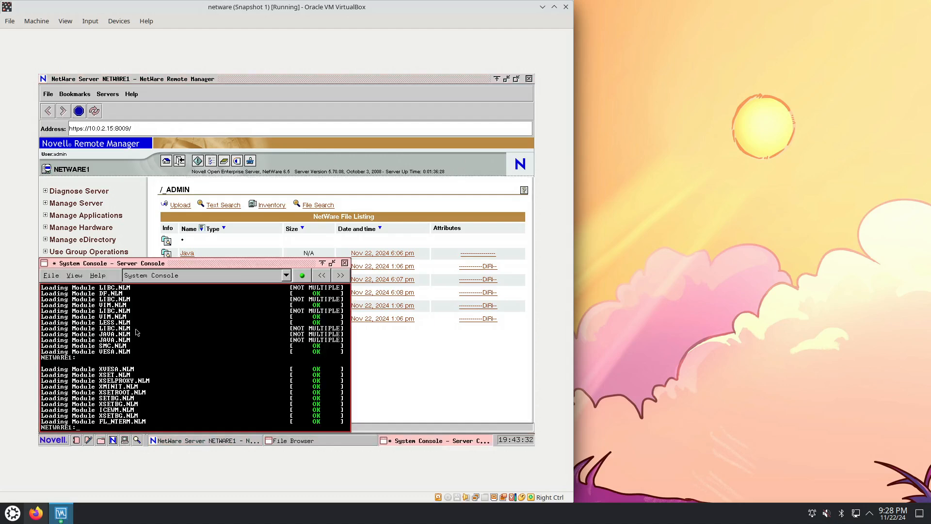
pyautogui.write('bash')
pyautogui.press('Return')
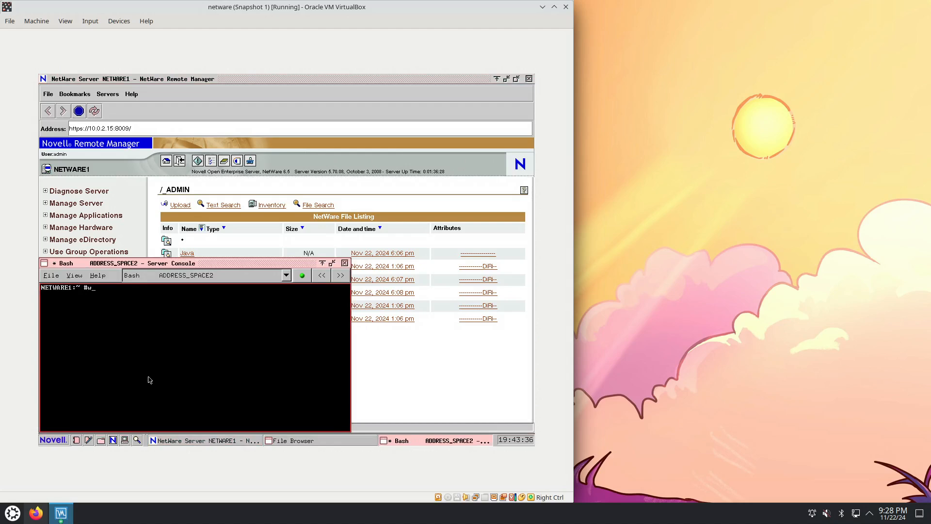
# Run whoami and groups in Bash to check the current account and its groups
pyautogui.write('hoami')
pyautogui.press('Return')
pyautogui.write('groups')
pyautogui.press('Return')
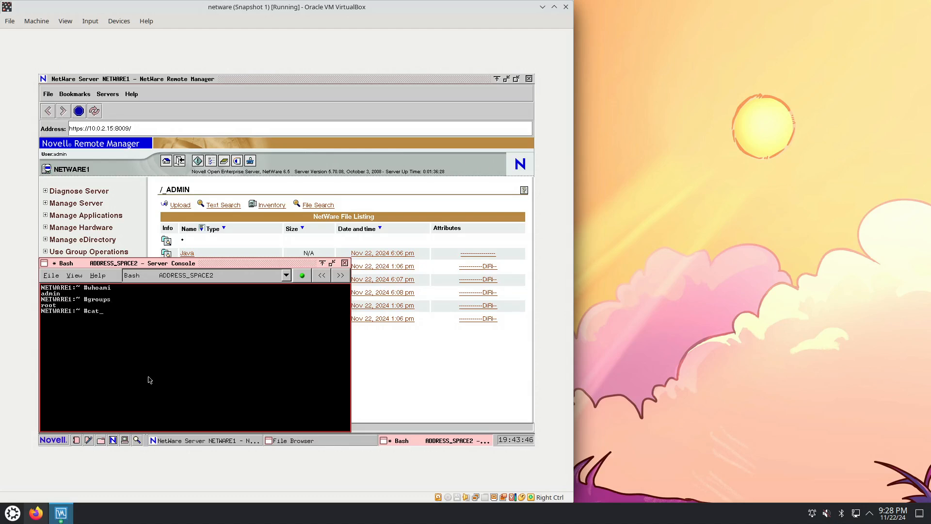
# Try to display the contents of /etc/groups and /etc/group with cat
pyautogui.write('cat /et')
pyautogui.write('c/groups')
pyautogui.press('Return')
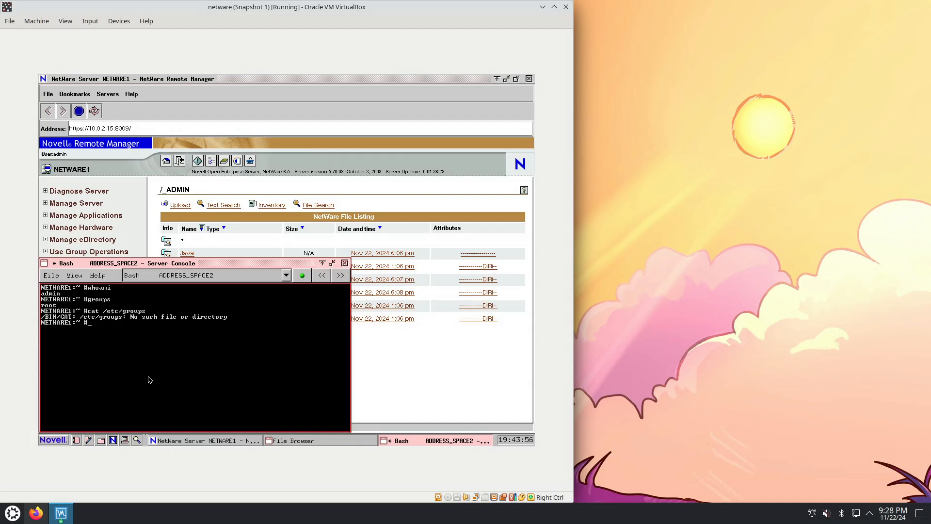
pyautogui.press('Up')
pyautogui.press('Return')
# Try to display /etc/passwd with cat and return to the NetWare Remote Manager window
pyautogui.press('Up')
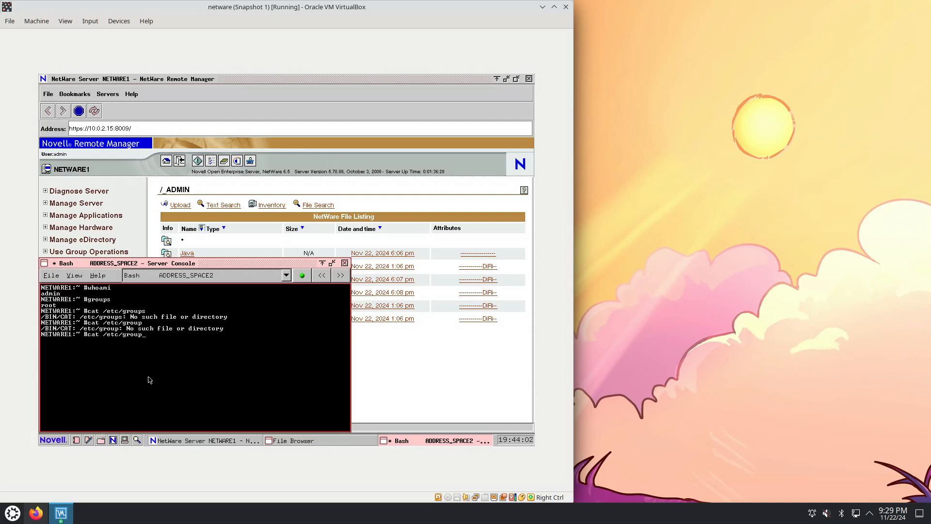
pyautogui.press('BackSpace')
pyautogui.press('BackSpace')
pyautogui.press('BackSpace')
pyautogui.press('BackSpace')
pyautogui.press('BackSpace')
pyautogui.write('passwd')
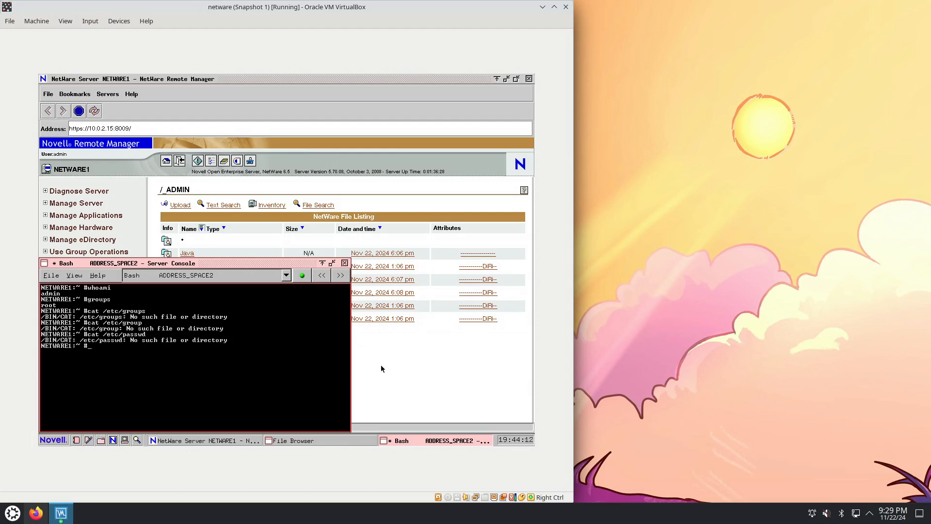
pyautogui.click(384, 397)
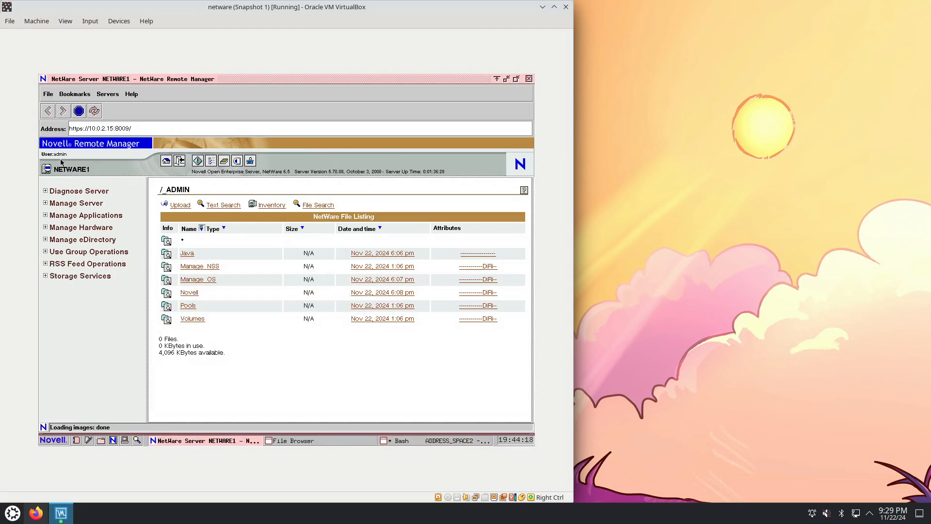
# Open the Health Monitor under Diagnose Server, view the CPU Utilization-0 graph, and close the graph window
pyautogui.click(72, 192)
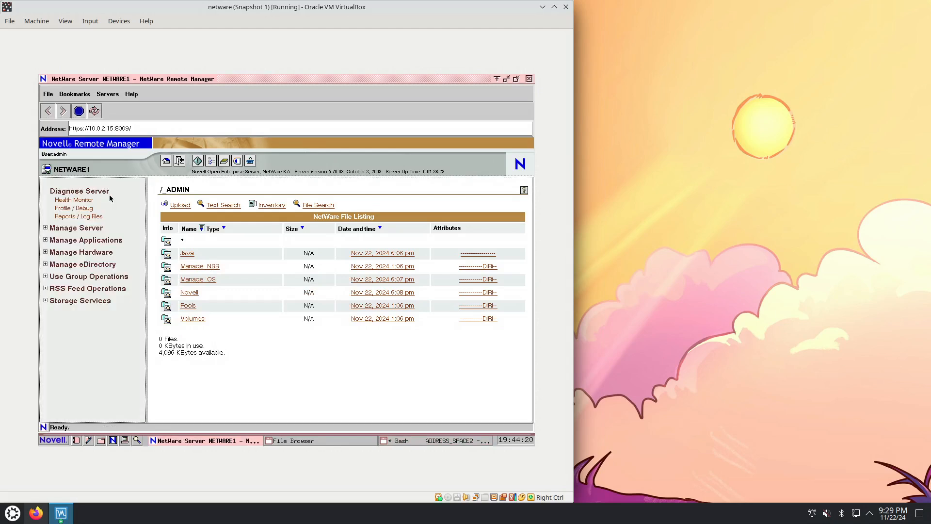
pyautogui.click(73, 201)
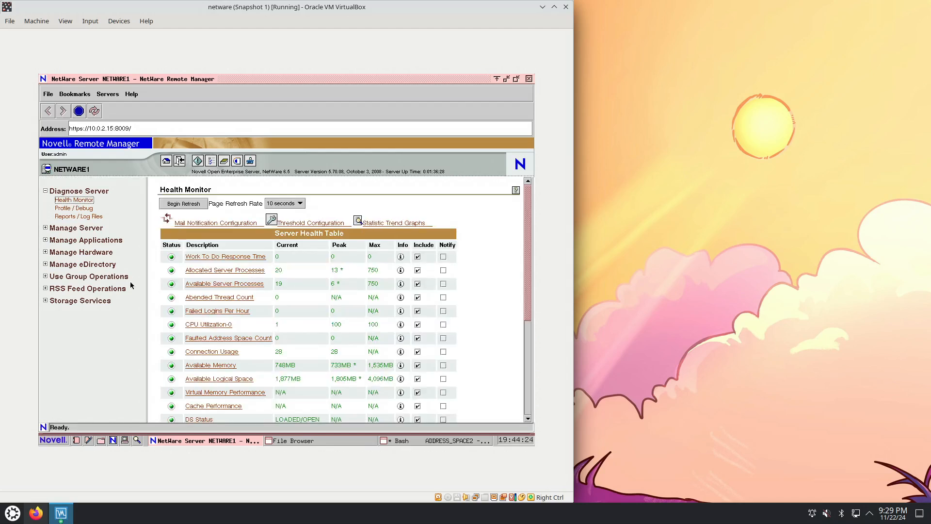
pyautogui.click(222, 325)
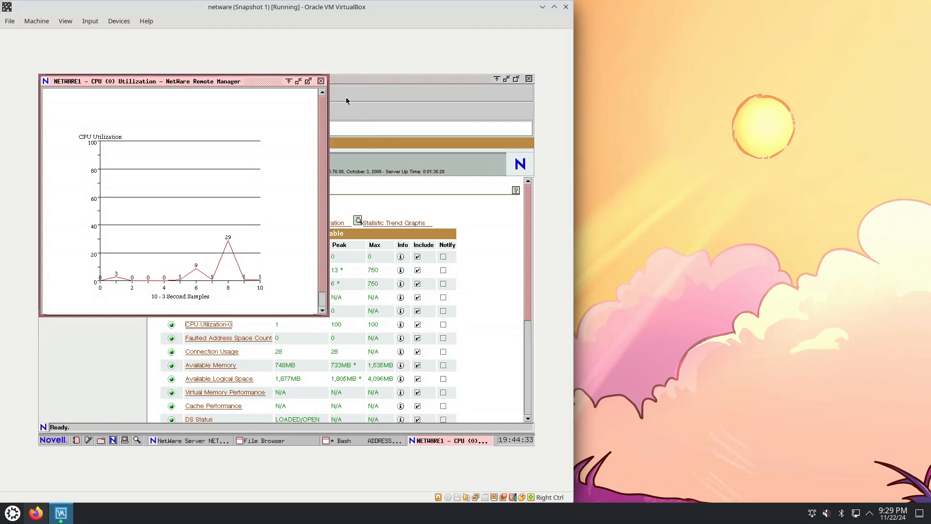
pyautogui.click(321, 81)
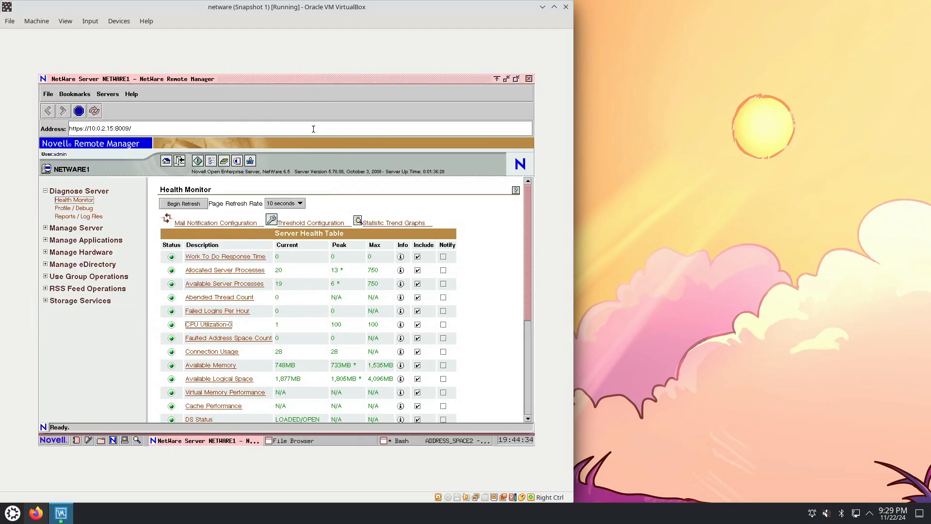
# Open the profiling data from Work To Do Response Time and view the thread details of Server 12 and Xvesa 1
pyautogui.click(235, 257)
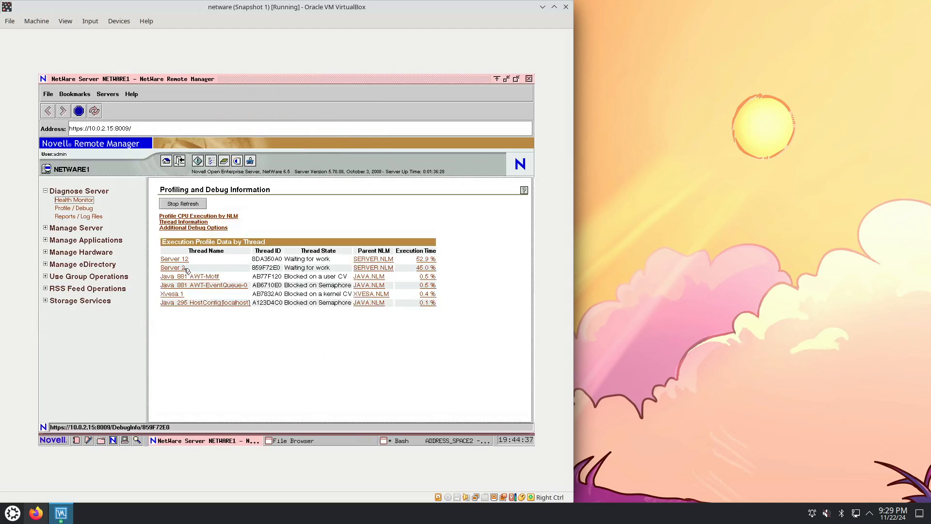
pyautogui.click(175, 259)
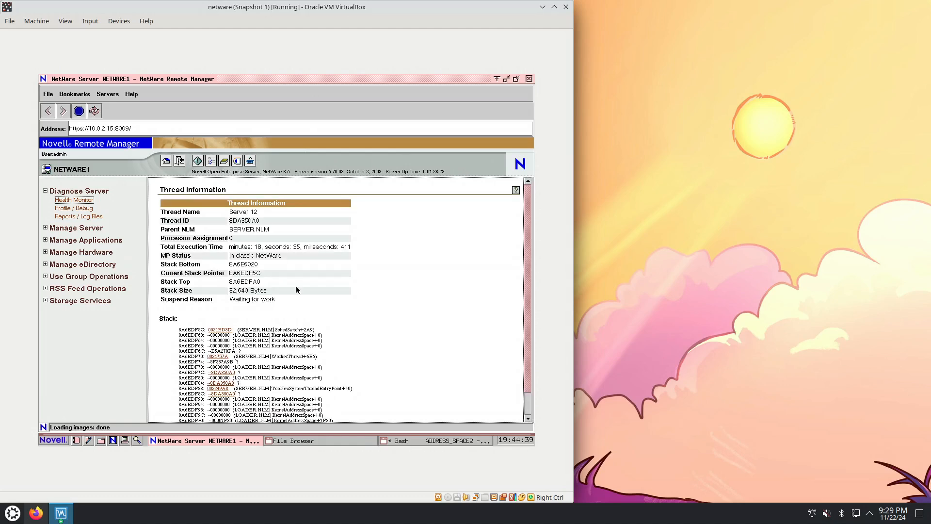
pyautogui.click(70, 209)
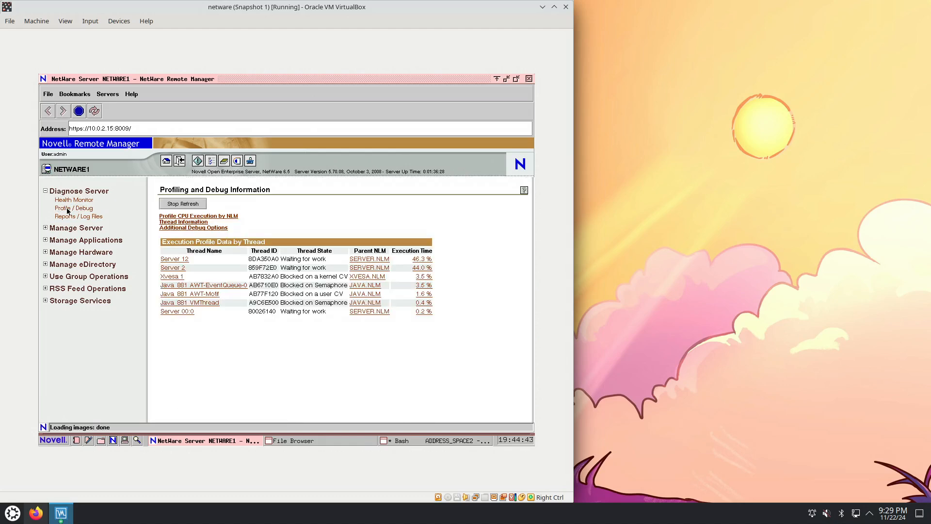
pyautogui.click(176, 277)
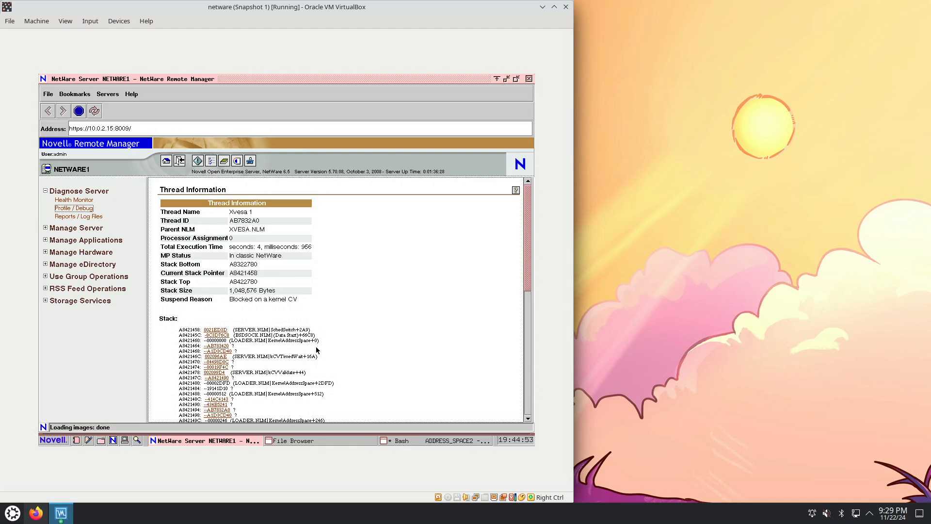
# View the Server Personal Log Book and the System Error Log File from the Reports / Log Files page
pyautogui.click(91, 221)
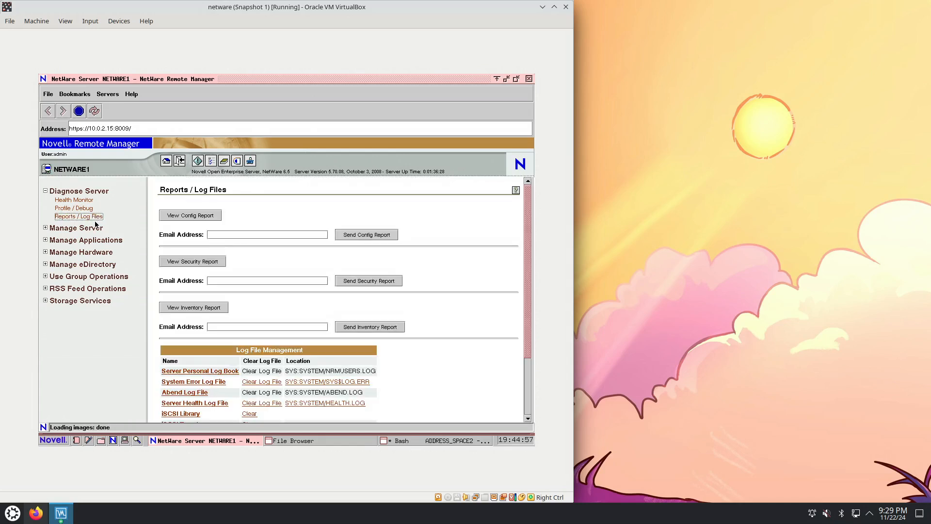
pyautogui.click(225, 370)
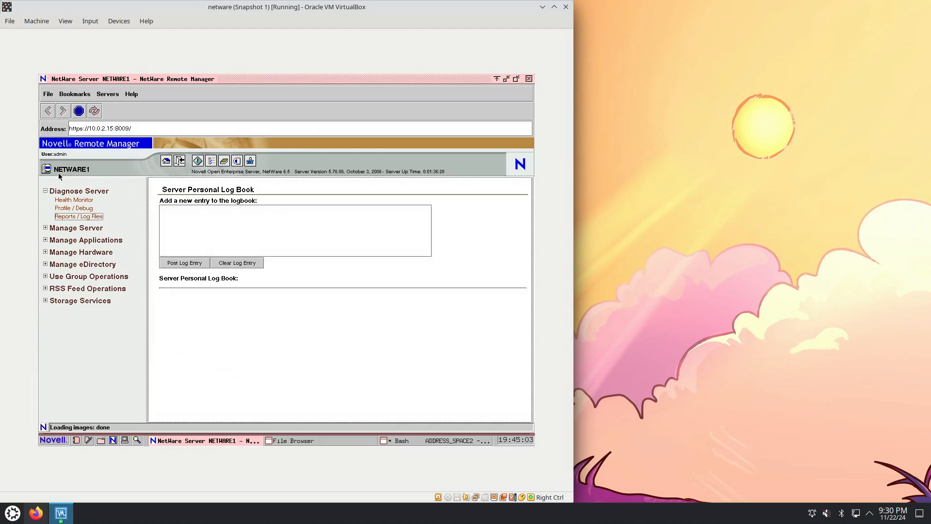
pyautogui.click(72, 217)
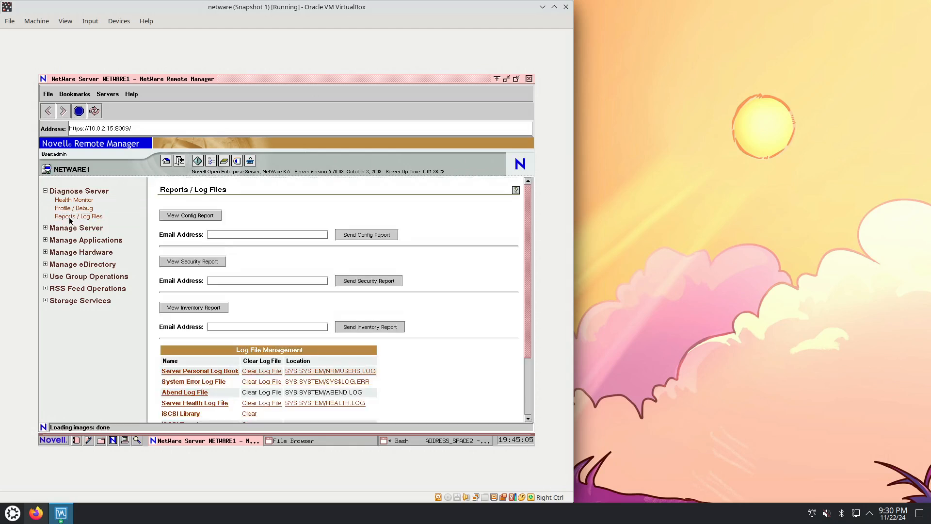
pyautogui.click(219, 383)
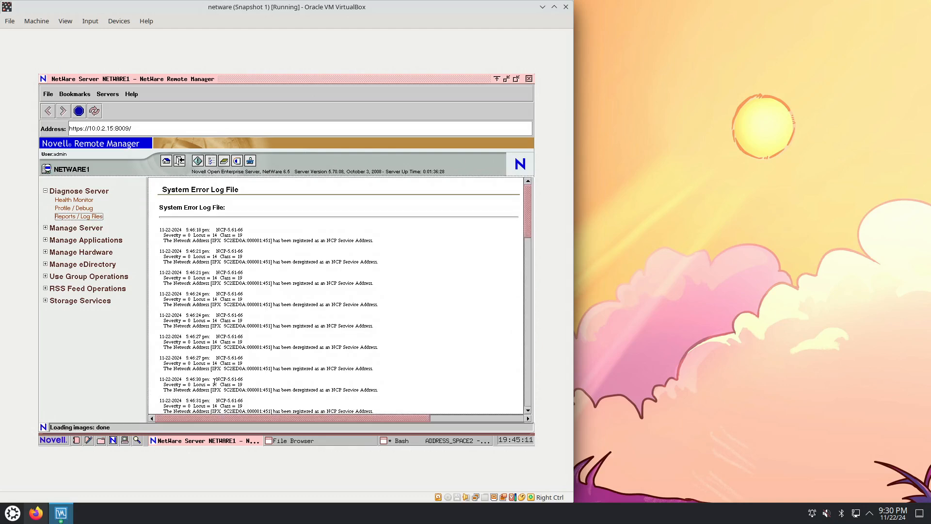
pyautogui.click(79, 216)
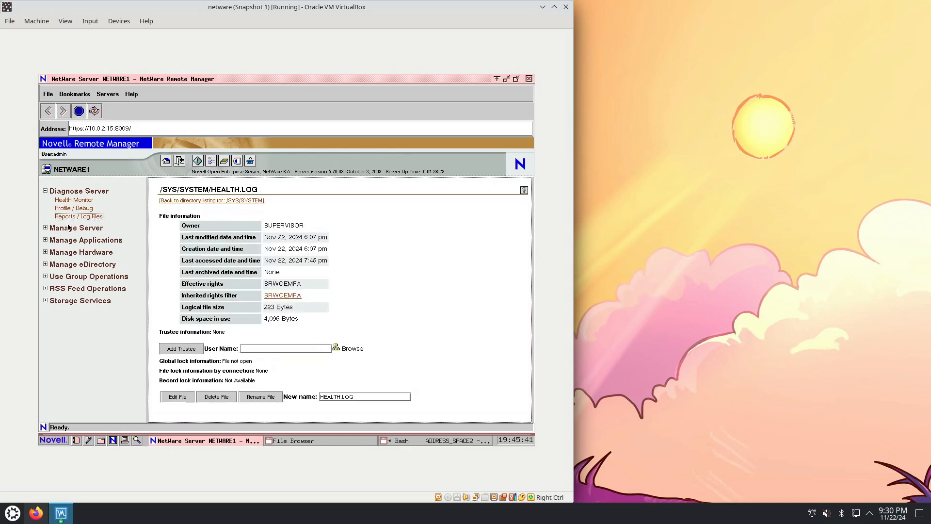
# Review the server's Volumes page and its Partition Disks layout under Manage Server
pyautogui.click(84, 228)
pyautogui.click(67, 237)
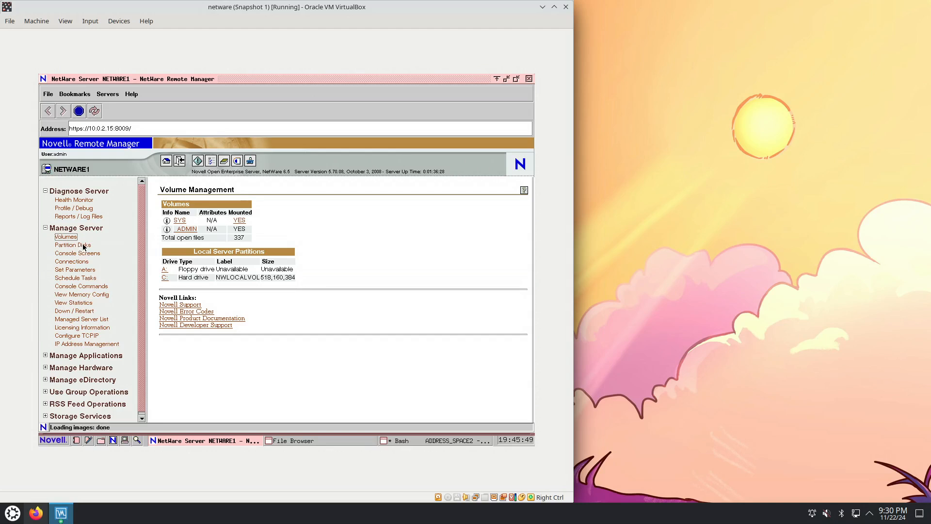
pyautogui.click(83, 246)
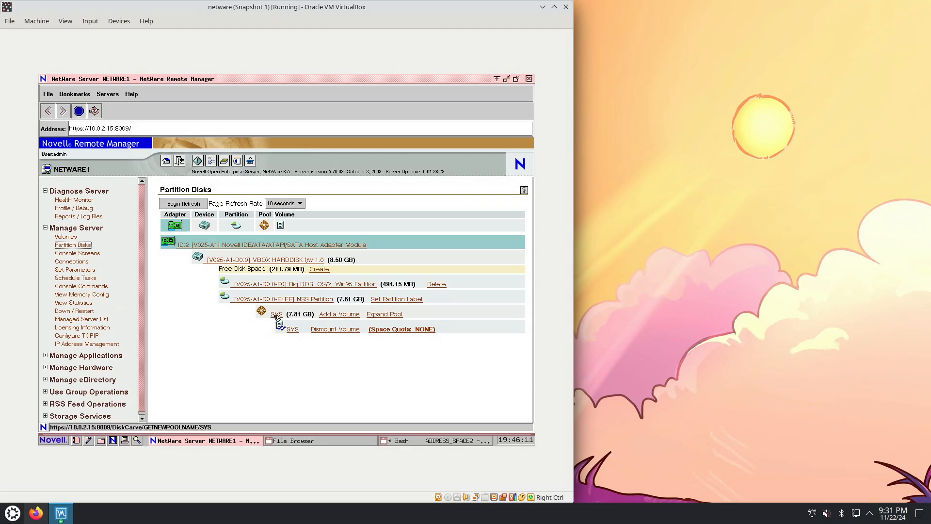
# Read the Console Screens page and view the server's Connections information
pyautogui.click(92, 252)
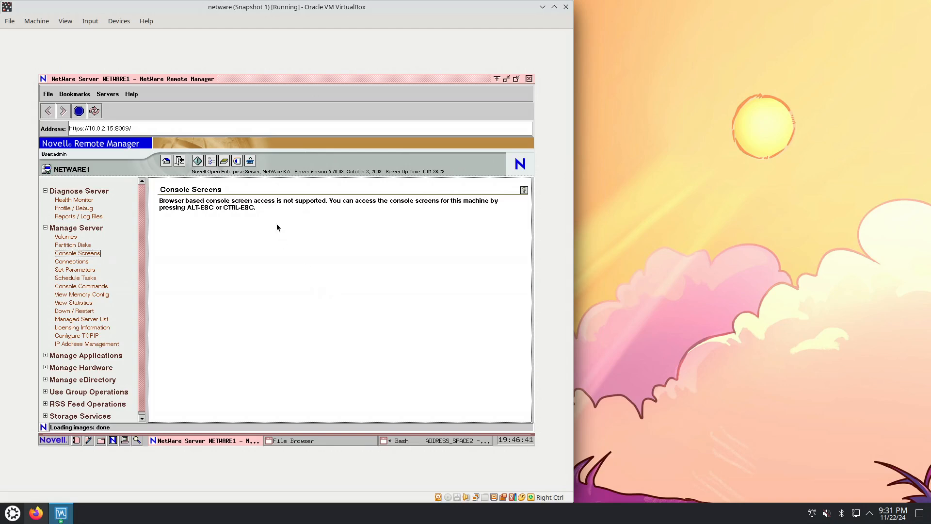
pyautogui.moveTo(255, 209); pyautogui.dragTo(232, 200)
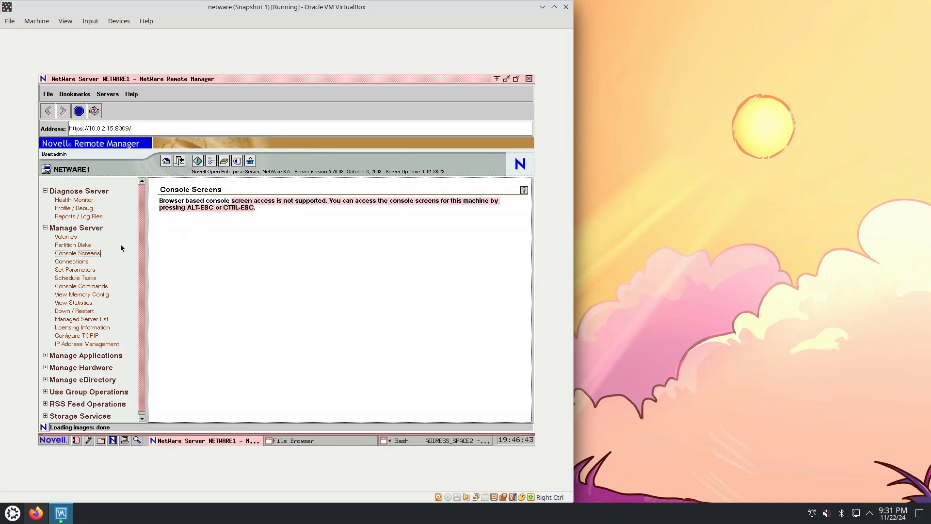
pyautogui.click(80, 261)
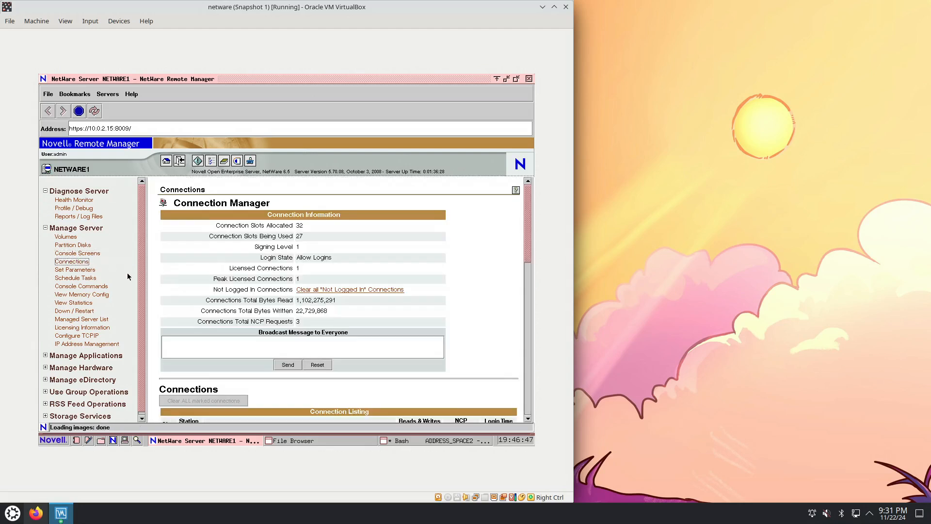
# View the Common File System category in Set Parameters and the Schedule Tasks page
pyautogui.click(94, 270)
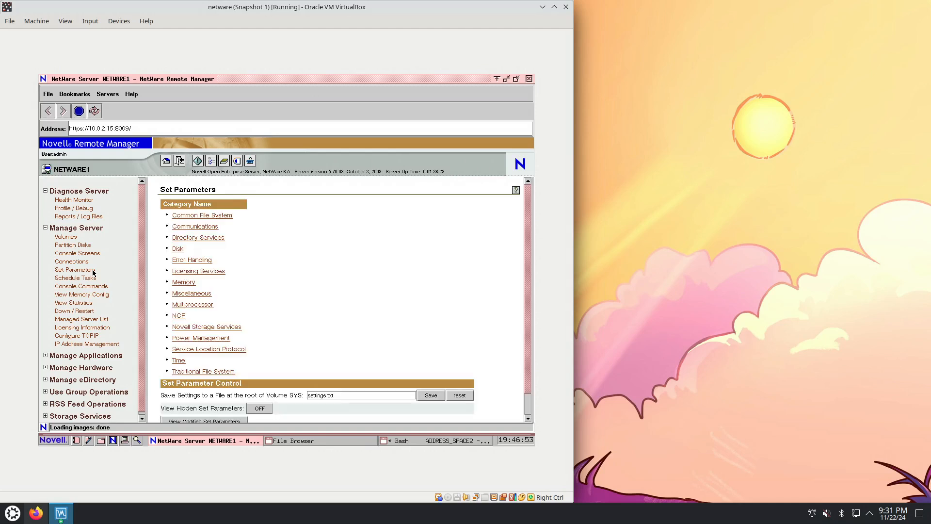
pyautogui.click(217, 215)
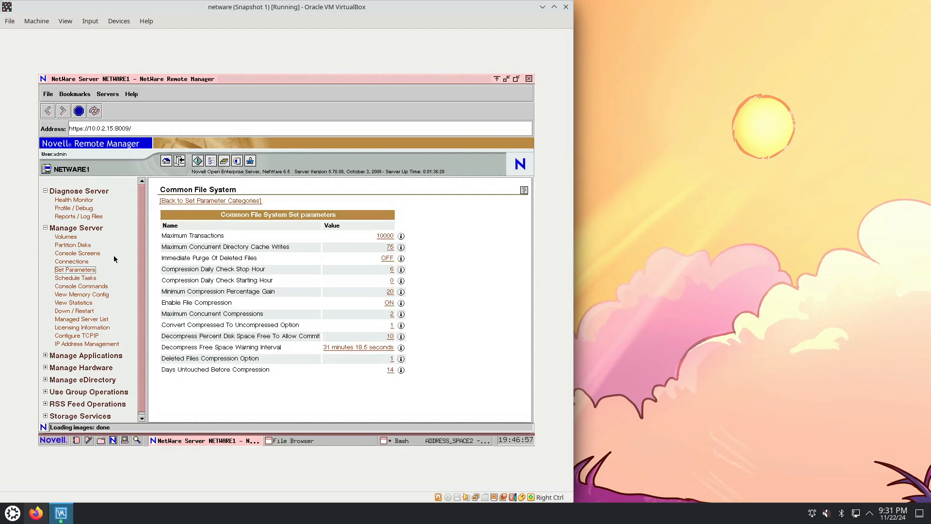
pyautogui.click(87, 278)
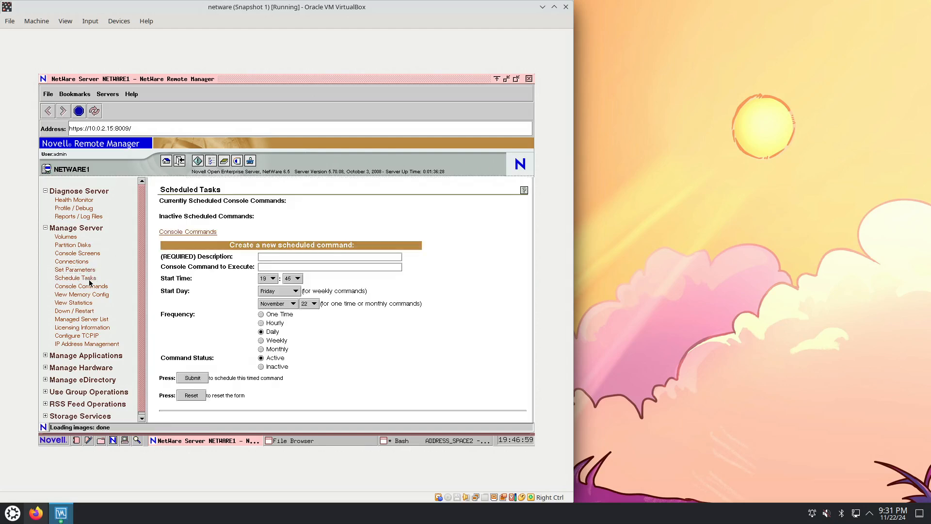
# Open the Console Commands list, sort it by owner, and look through the SERVER.NLM commands
pyautogui.click(86, 288)
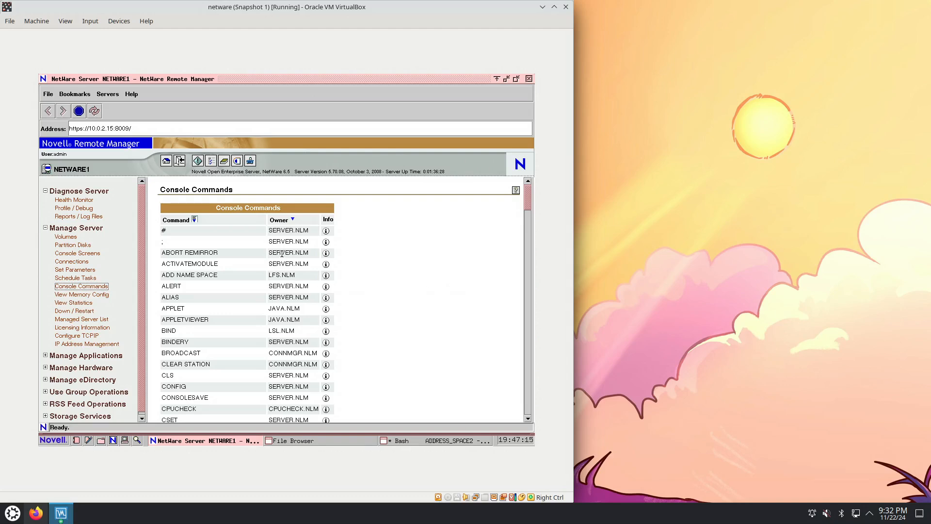
pyautogui.click(292, 219)
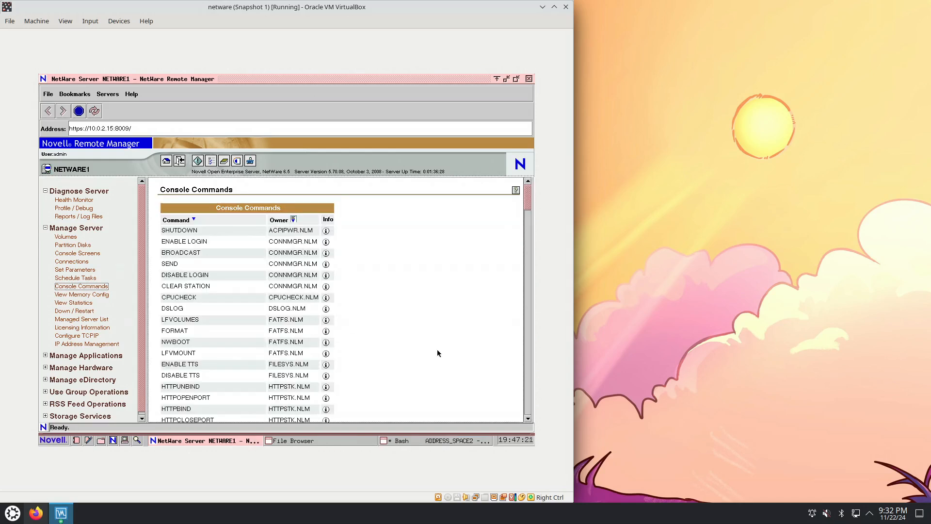
pyautogui.moveTo(526, 203); pyautogui.dragTo(518, 325)
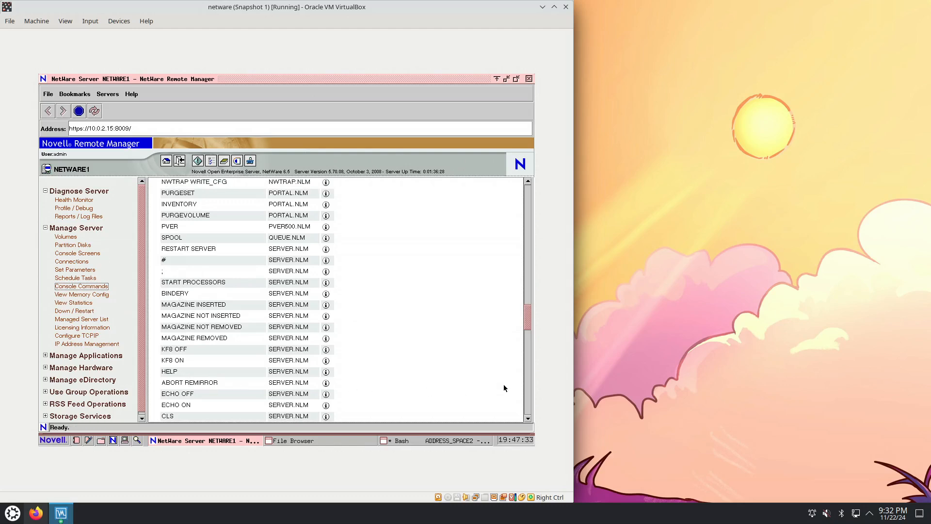
pyautogui.scroll(-3, 528, 327)
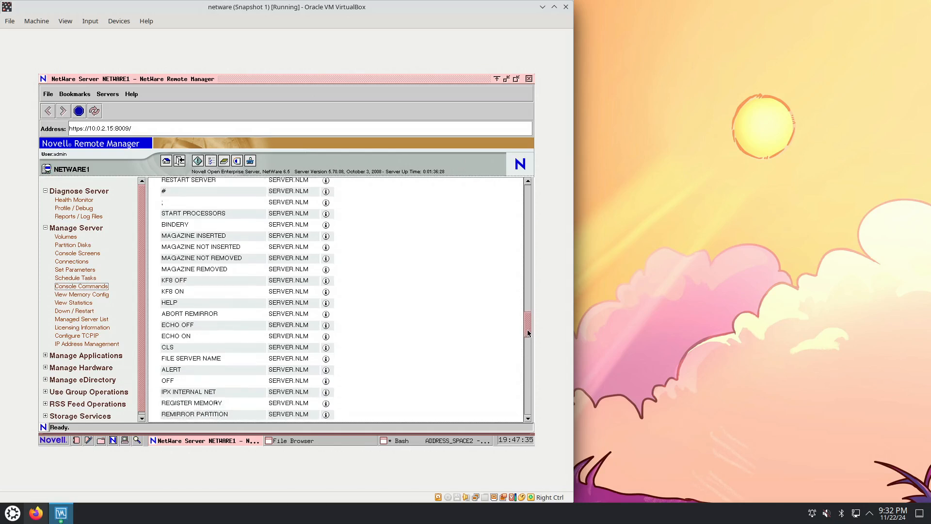
pyautogui.moveTo(527, 332); pyautogui.dragTo(528, 344)
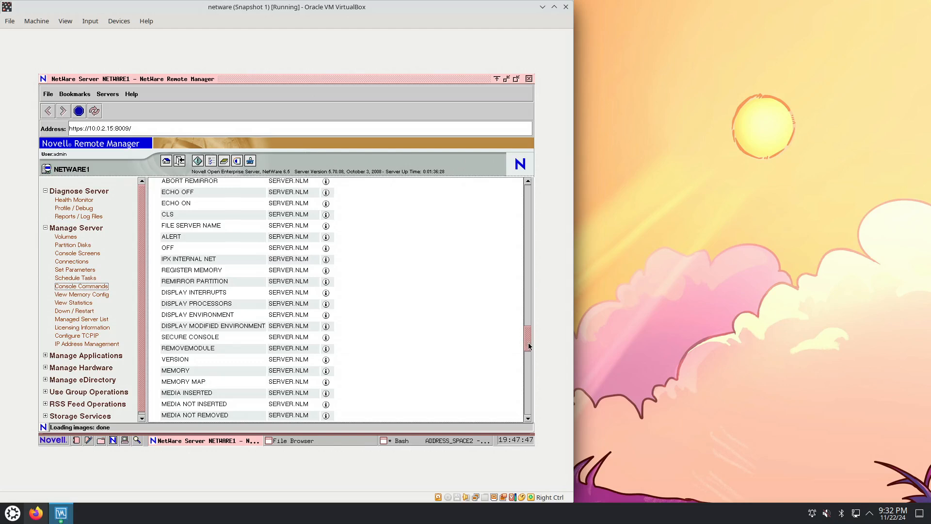
pyautogui.moveTo(529, 346); pyautogui.dragTo(528, 351)
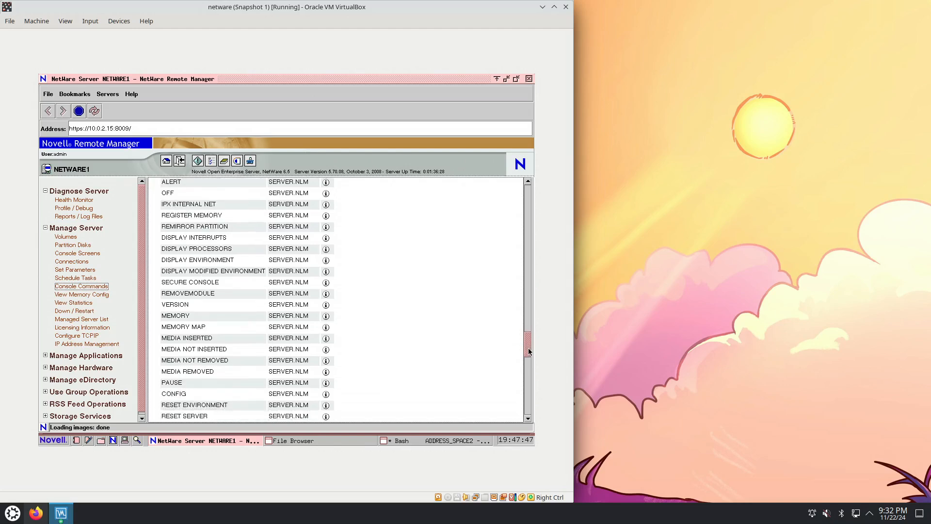
# Switch to the Bash console and run version and uname -a to check the system version
pyautogui.click(416, 440)
pyautogui.write('version')
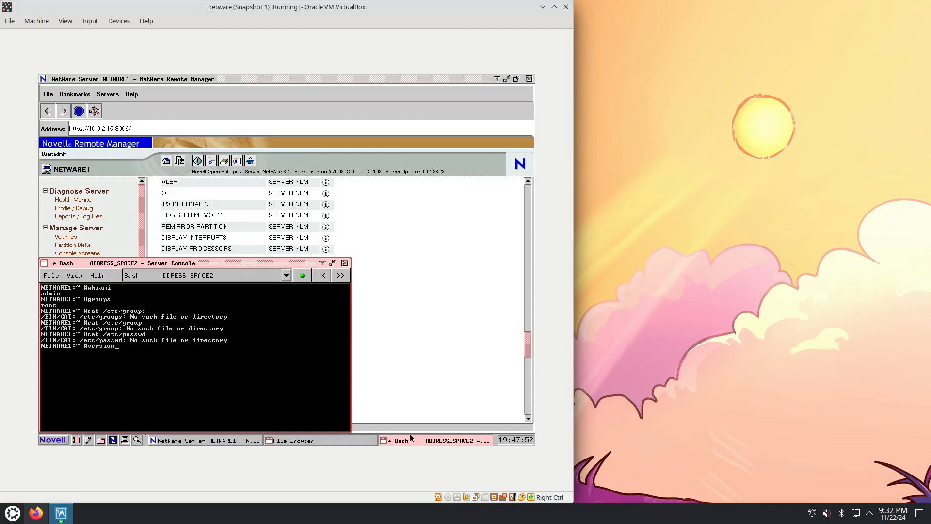
pyautogui.press('Return')
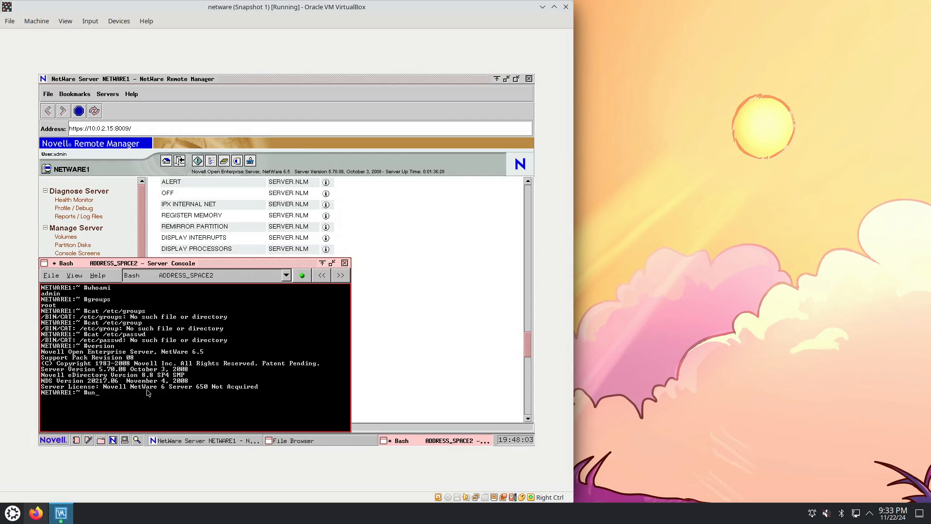
pyautogui.write('ame -a')
pyautogui.press('Return')
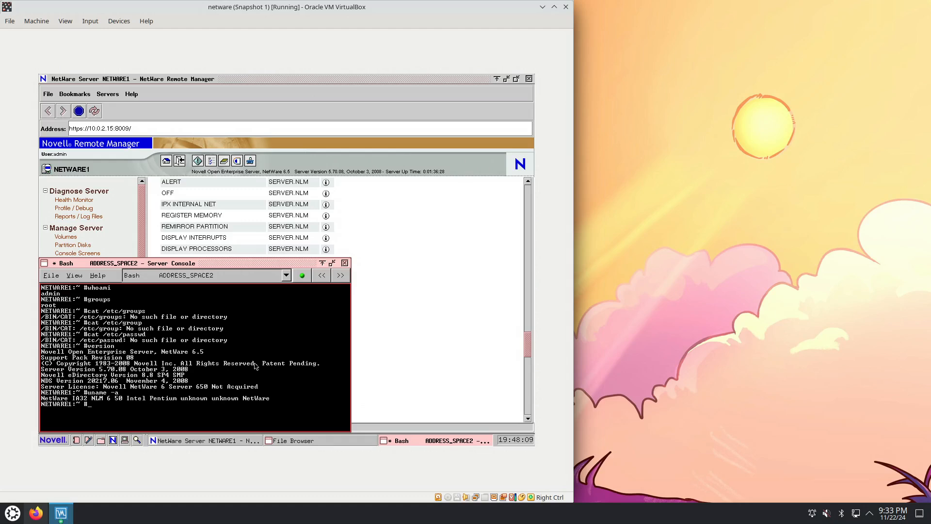
# Return to NetWare Remote Manager and examine the rest of the Console Commands list, ending back at its beginning
pyautogui.click(527, 349)
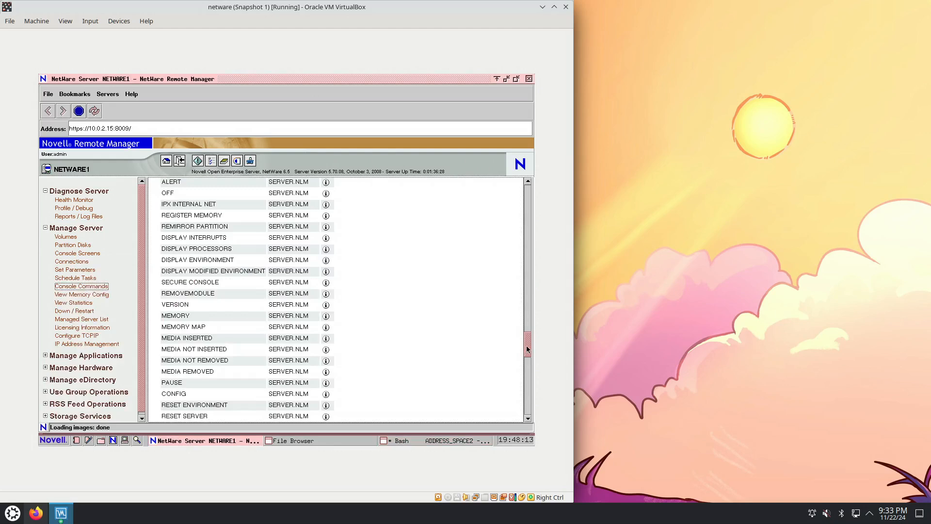
pyautogui.moveTo(527, 350); pyautogui.dragTo(527, 358)
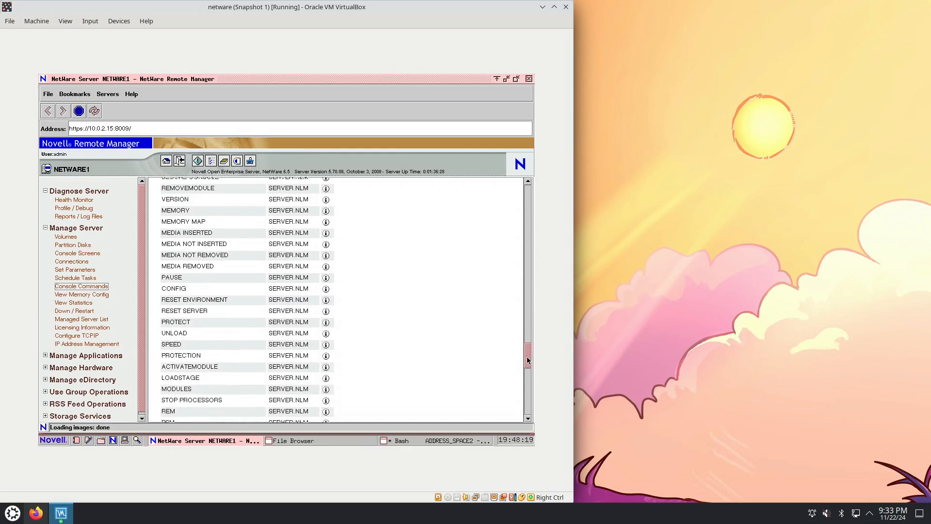
pyautogui.moveTo(527, 357); pyautogui.dragTo(525, 390)
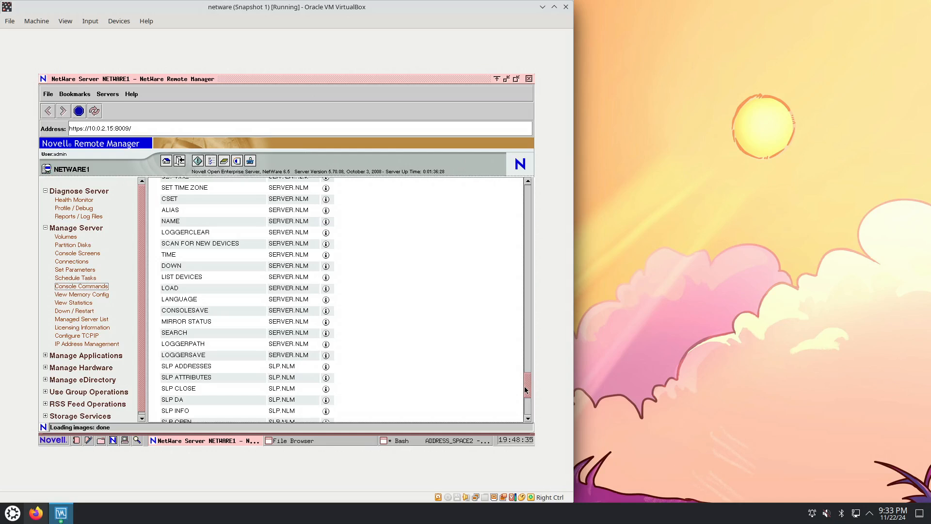
pyautogui.moveTo(526, 390); pyautogui.dragTo(524, 408)
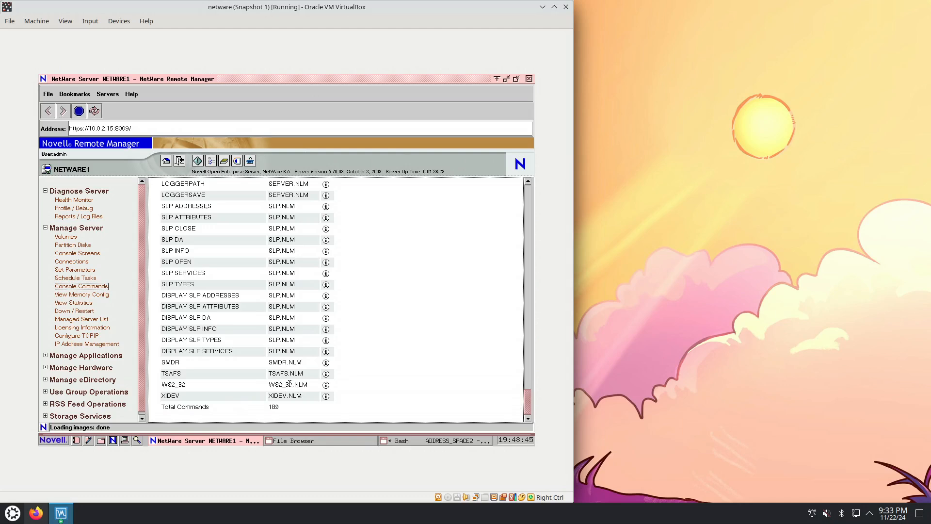
pyautogui.moveTo(529, 398); pyautogui.dragTo(528, 194)
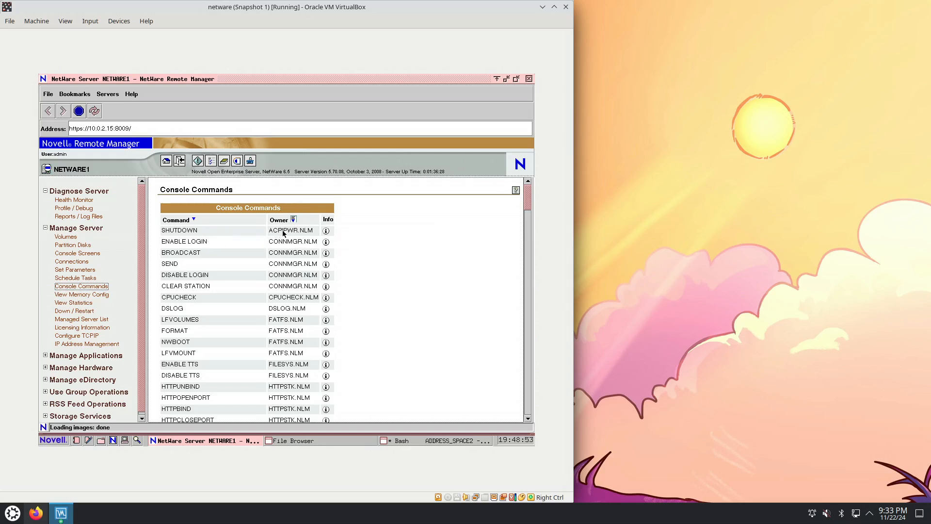
# View the help screens for the SHUTDOWN and SEND console commands, closing each one after reading
pyautogui.click(326, 231)
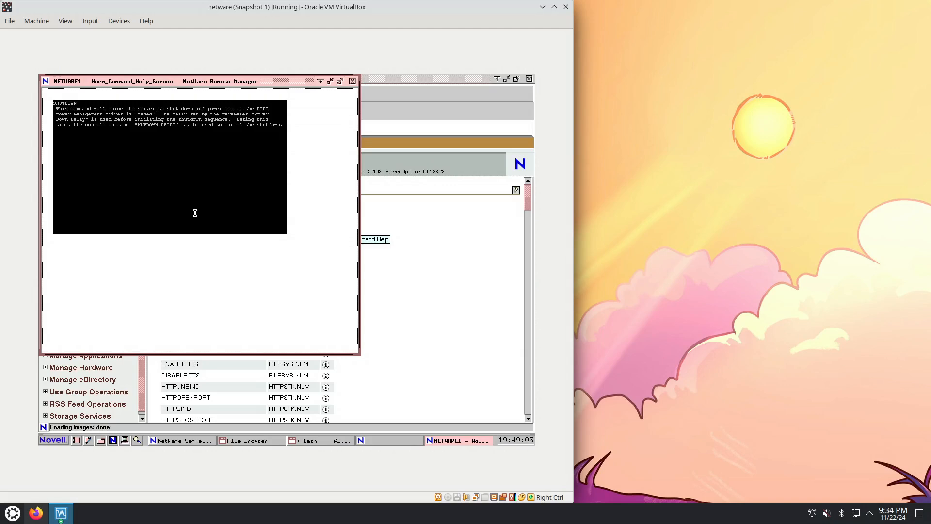
pyautogui.moveTo(271, 88); pyautogui.dragTo(320, 137)
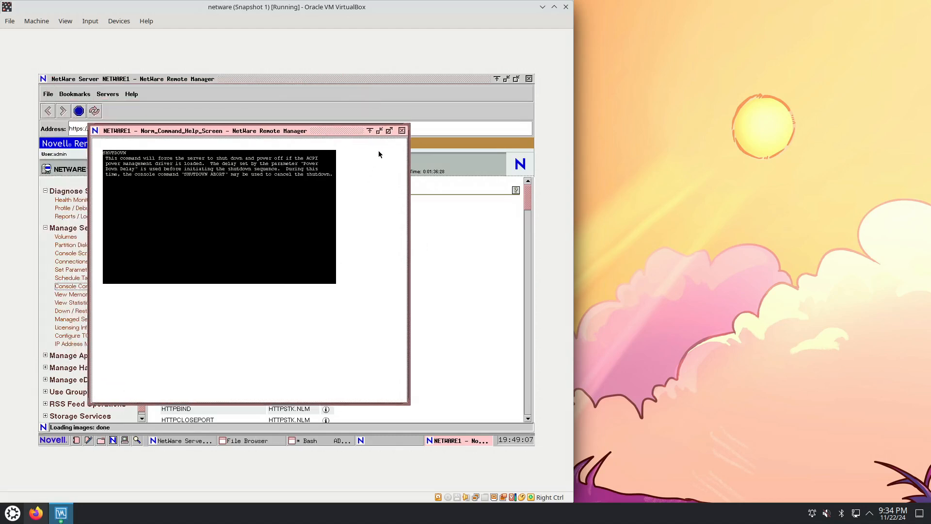
pyautogui.click(402, 130)
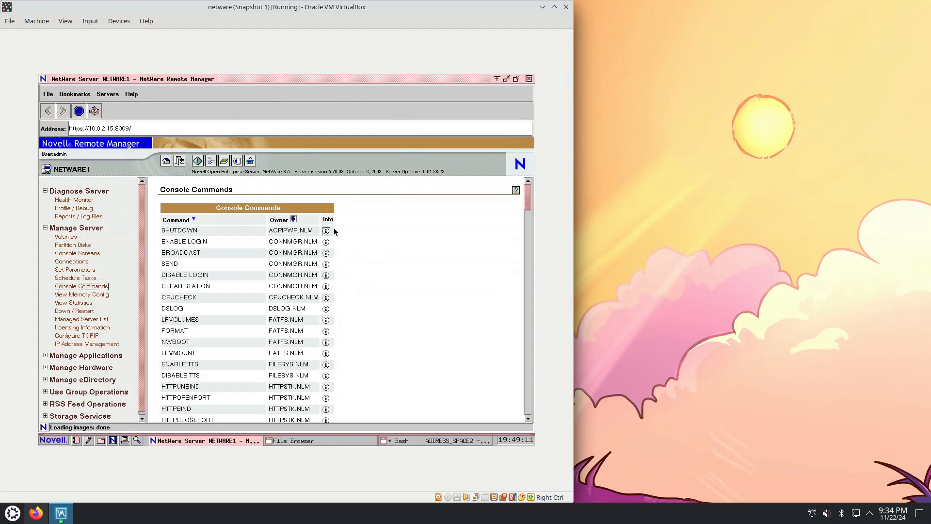
pyautogui.click(326, 263)
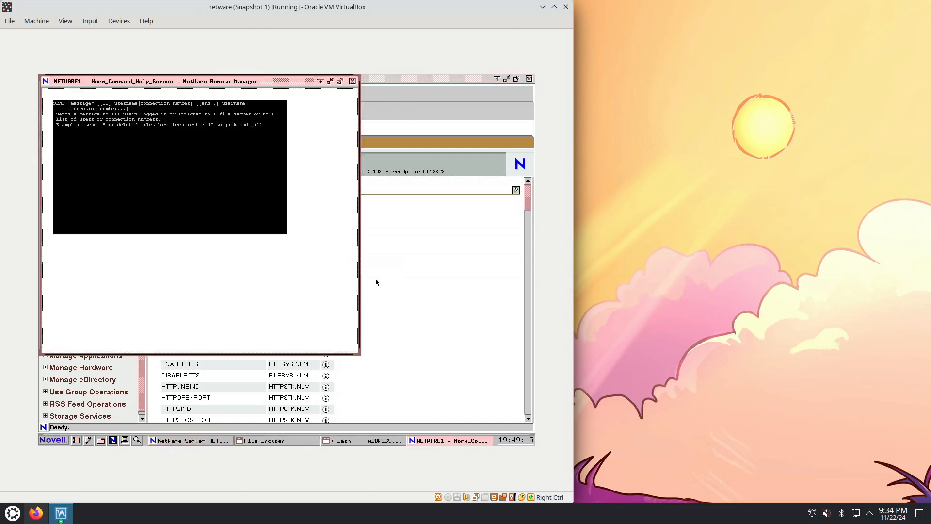
pyautogui.click(353, 81)
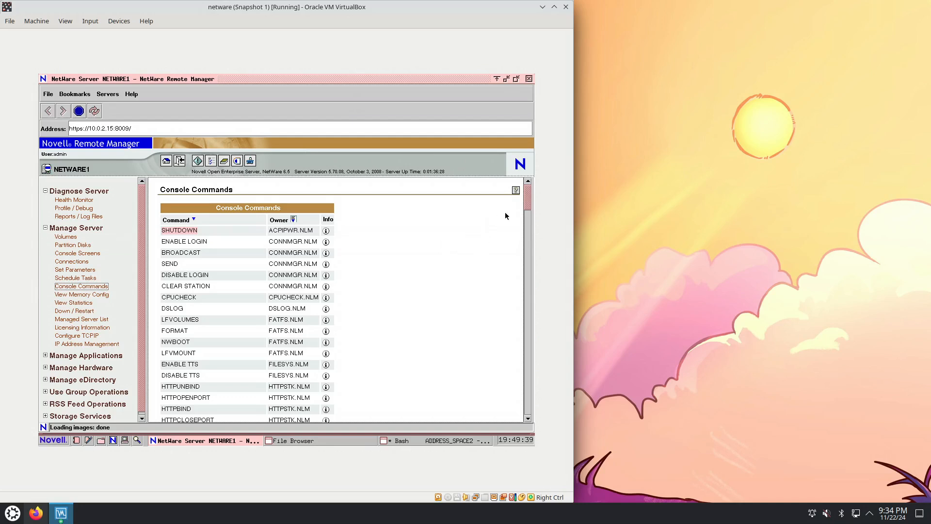
# Look through the Console Commands list from the HTTPSTK.NLM entries past the JAVA.NLM commands to the MM.NLM entries
pyautogui.scroll(-2, 528, 205)
pyautogui.moveTo(528, 206); pyautogui.dragTo(528, 217)
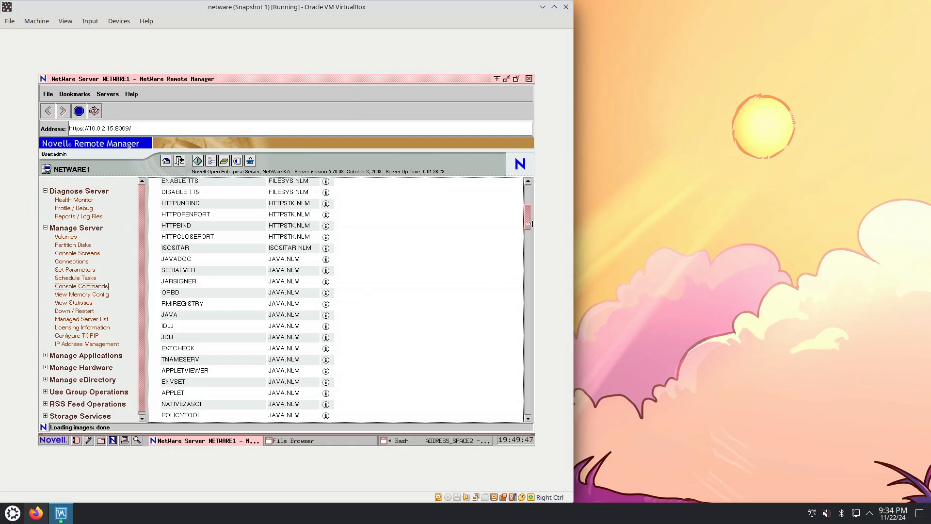
pyautogui.moveTo(528, 217); pyautogui.dragTo(528, 221)
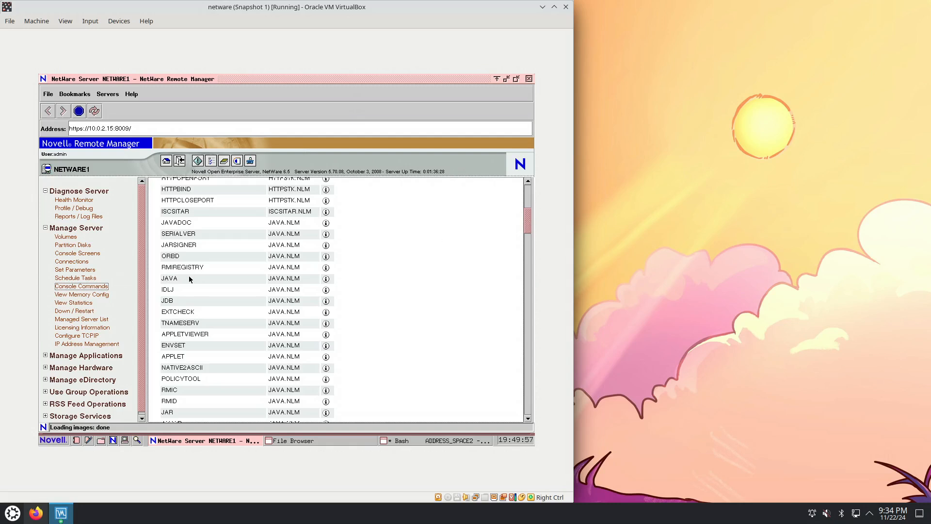
pyautogui.moveTo(177, 278); pyautogui.dragTo(163, 278)
pyautogui.moveTo(523, 227); pyautogui.dragTo(526, 230)
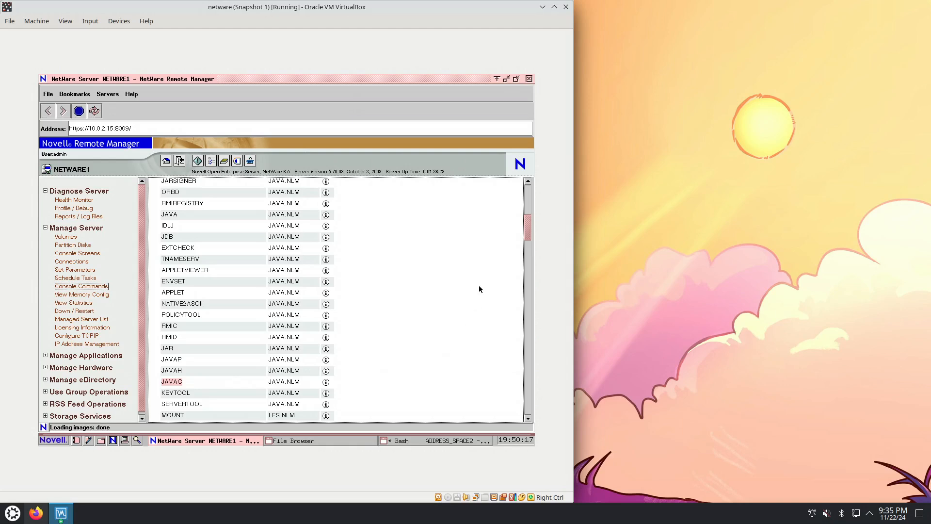
pyautogui.moveTo(527, 228); pyautogui.dragTo(527, 243)
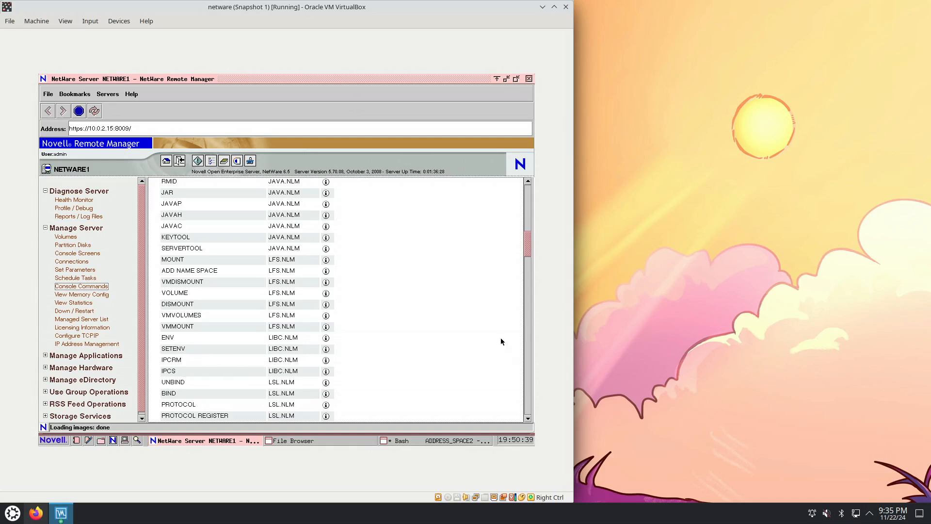
pyautogui.moveTo(524, 249); pyautogui.dragTo(527, 287)
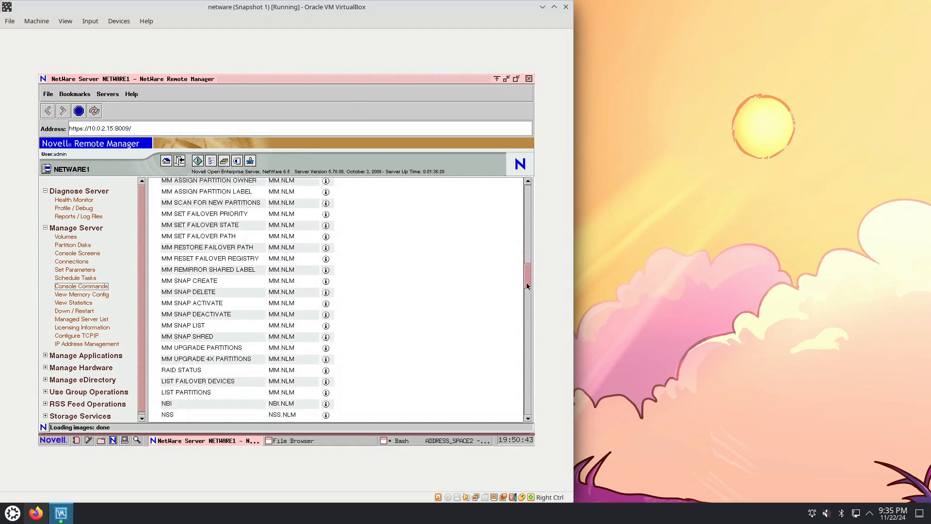
# Go through the View Memory Config, View Statistics, Down / Restart, Managed Server List and Licensing Information pages
pyautogui.click(85, 294)
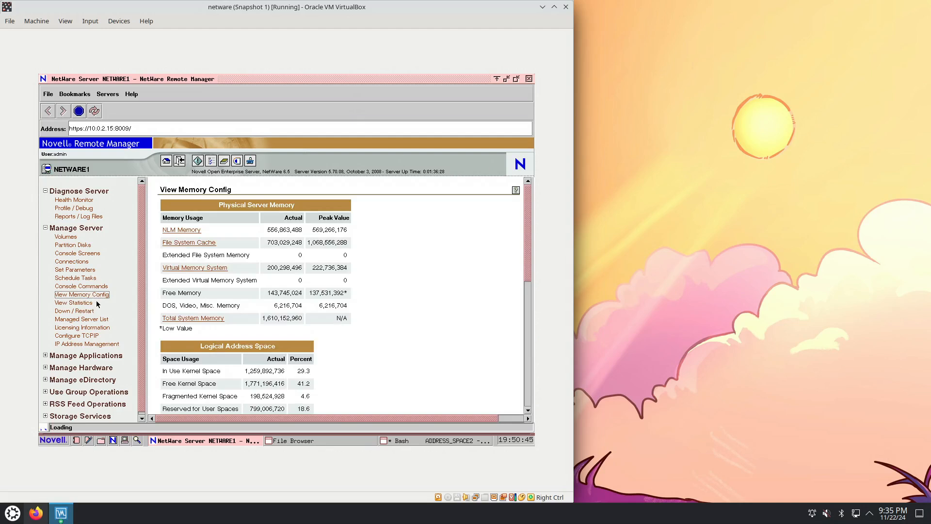
pyautogui.click(94, 302)
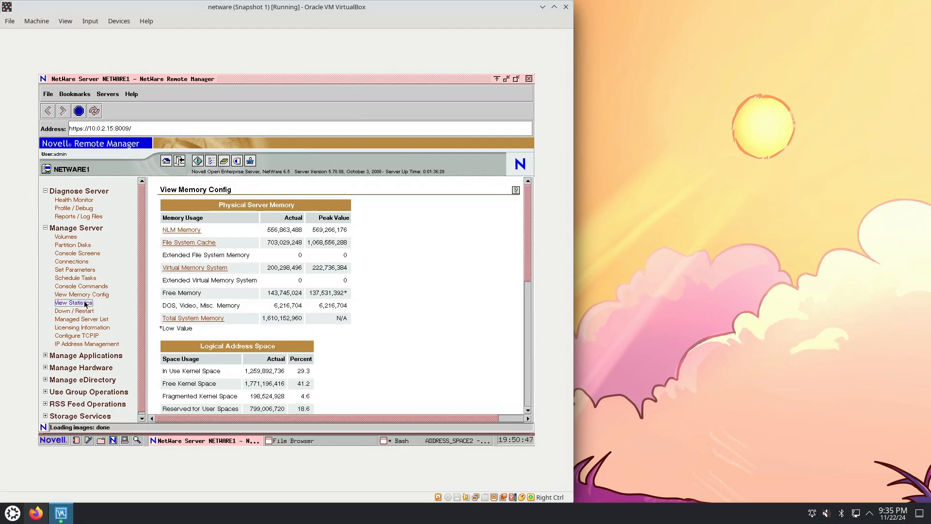
pyautogui.click(85, 312)
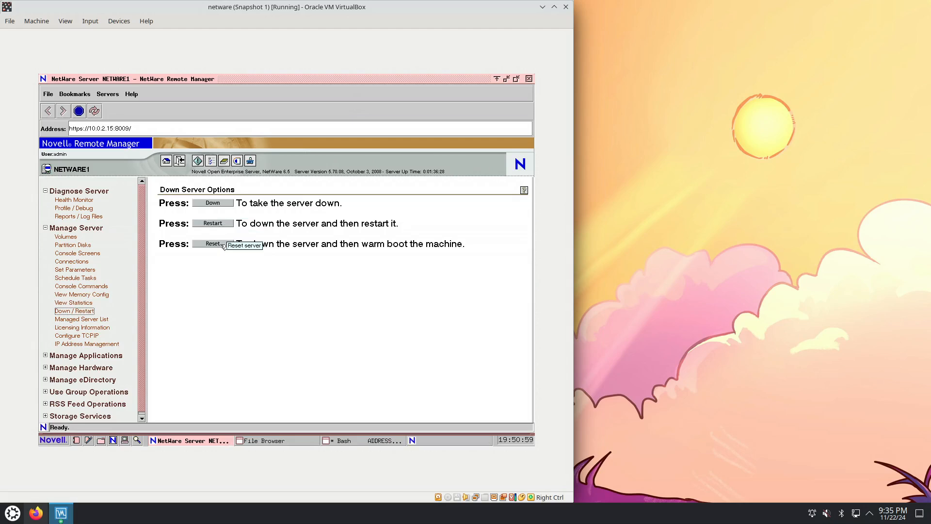
pyautogui.moveTo(362, 245); pyautogui.dragTo(446, 247)
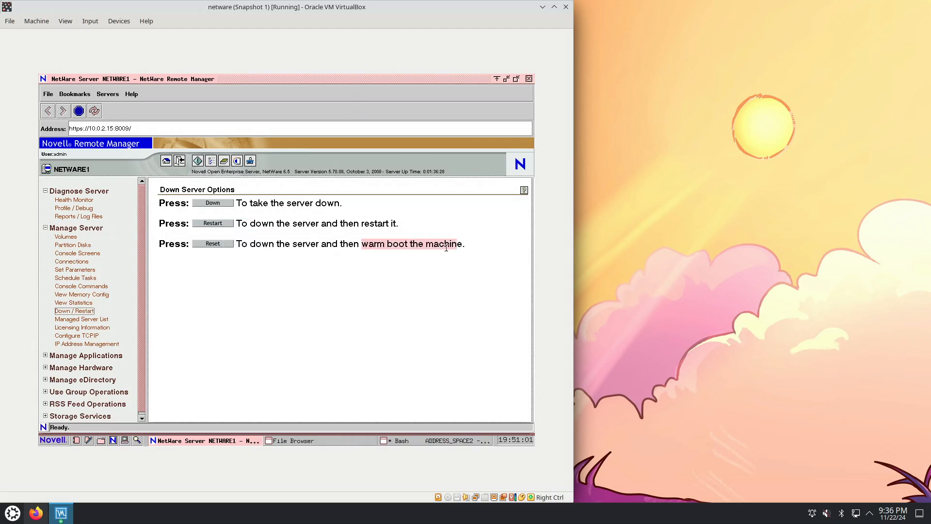
pyautogui.click(108, 319)
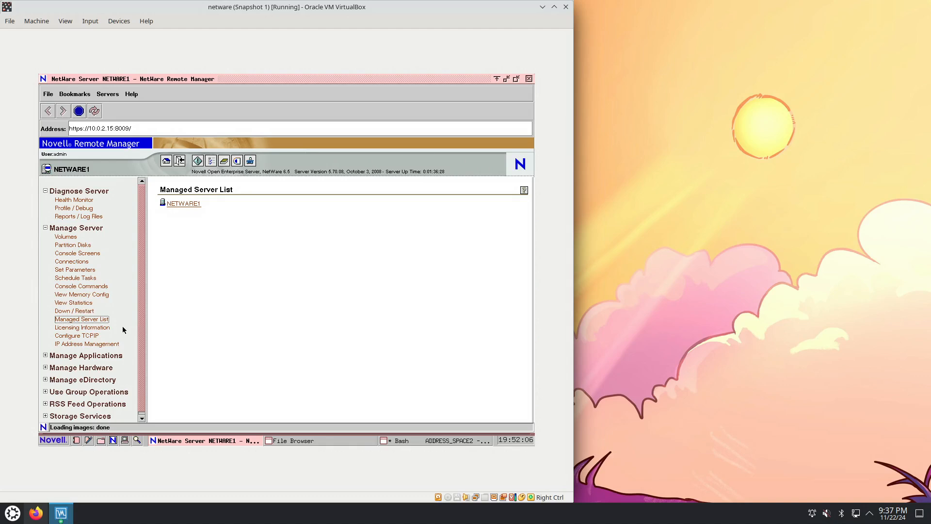
pyautogui.click(97, 329)
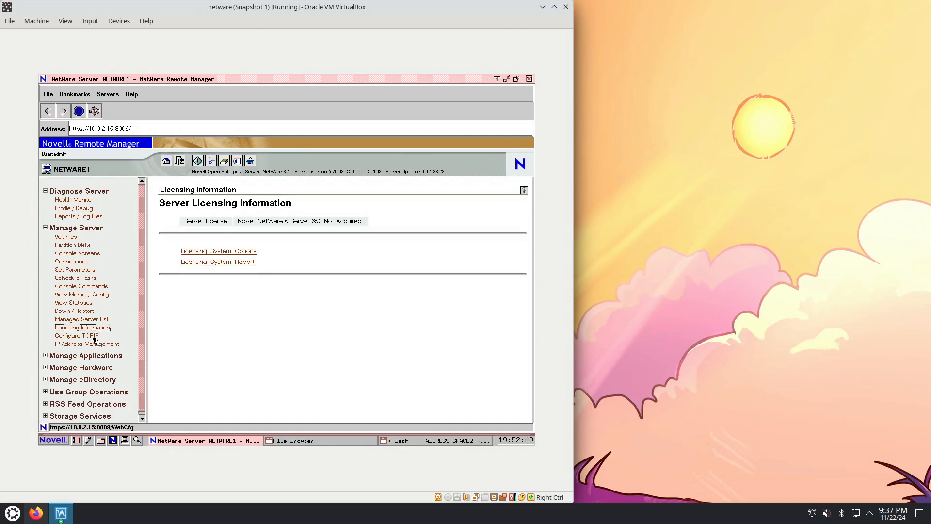
# Start the TCP/IP configuration and close its window without answering the command transfer question
pyautogui.click(94, 337)
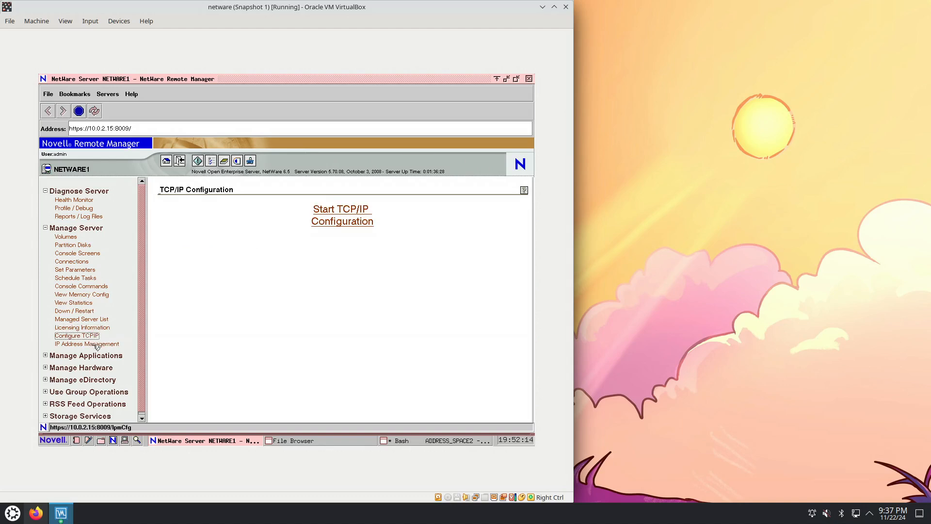
pyautogui.click(95, 345)
pyautogui.click(89, 336)
pyautogui.click(362, 221)
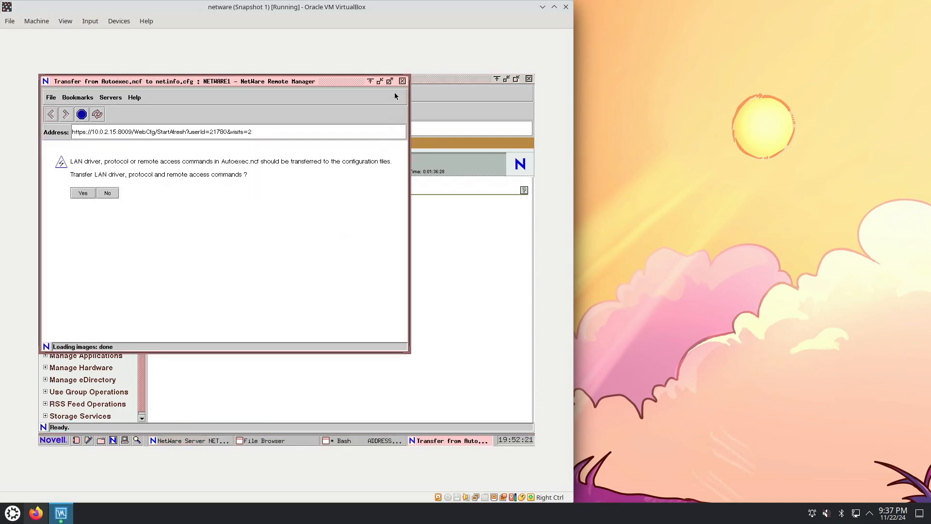
pyautogui.click(403, 81)
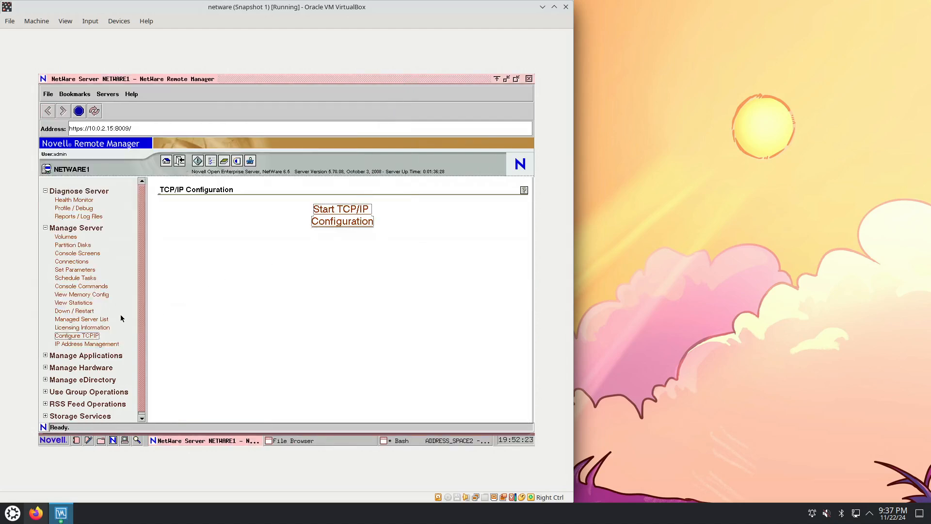
# Review the Configuration Summary on the IP Address Management page and open the SSH application's configuration
pyautogui.click(97, 344)
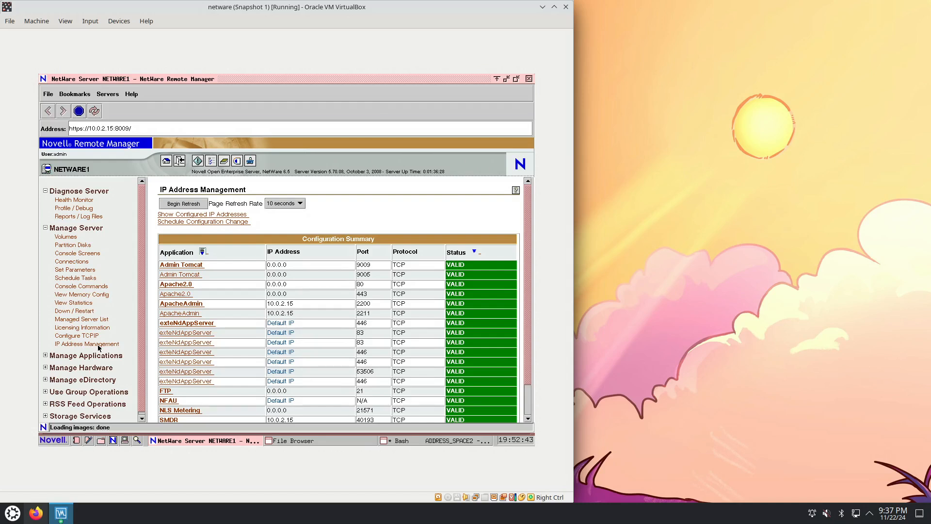
pyautogui.click(98, 344)
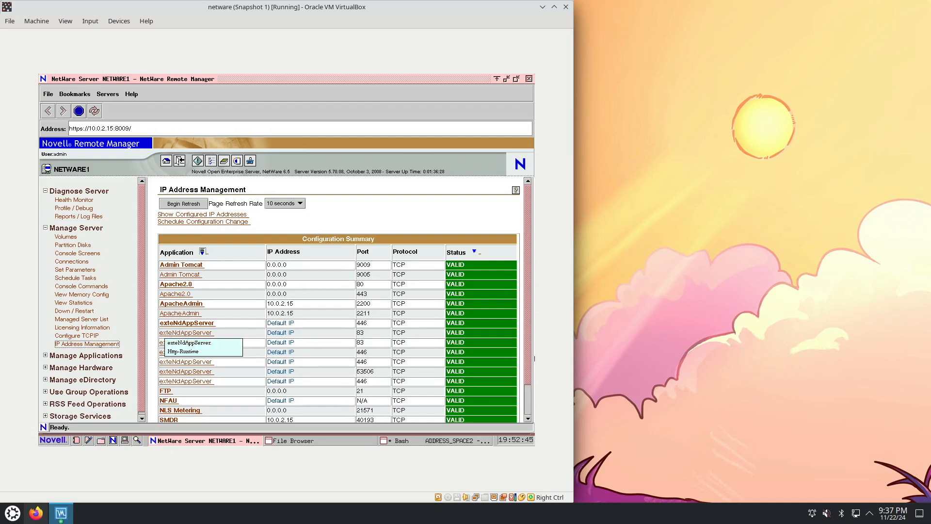
pyautogui.moveTo(528, 339); pyautogui.dragTo(529, 374)
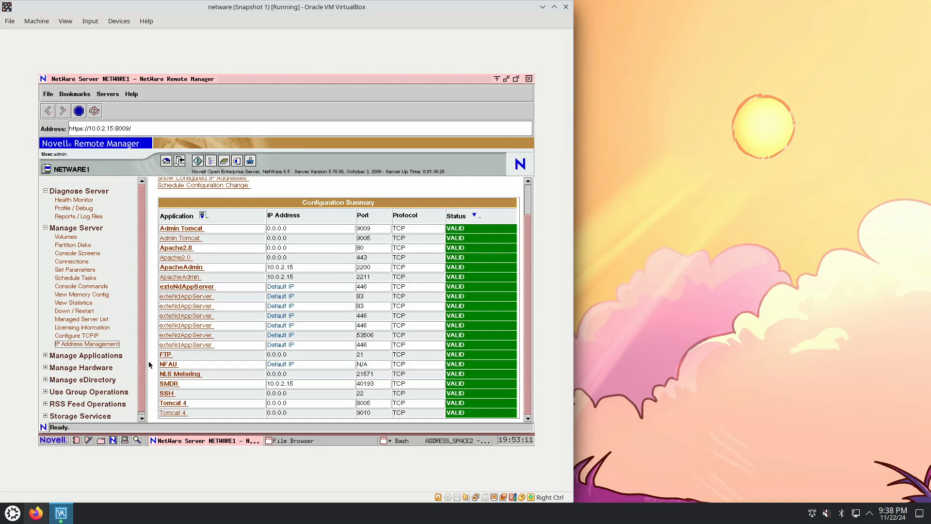
pyautogui.click(173, 395)
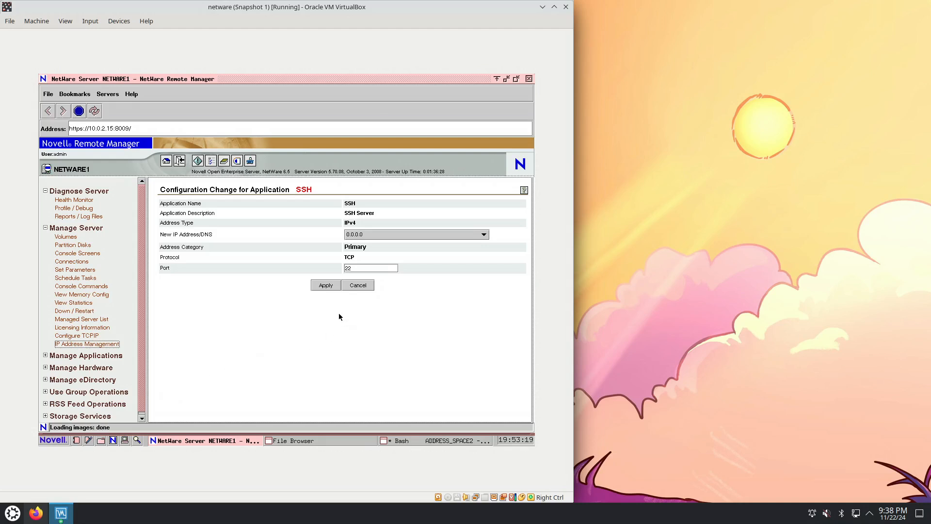
# Expand Manage Applications, collapse the Diagnose Server and Manage Server groups, and display the List Modules page
pyautogui.click(45, 356)
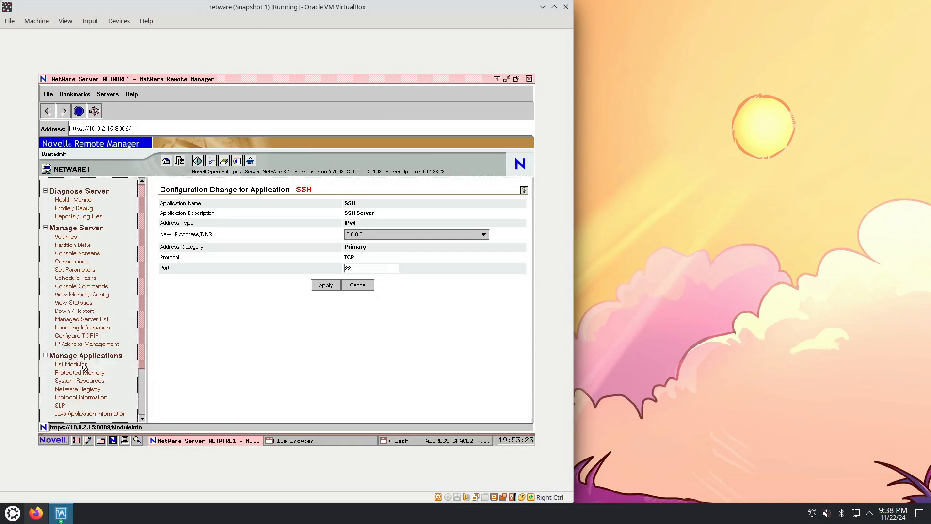
pyautogui.click(81, 367)
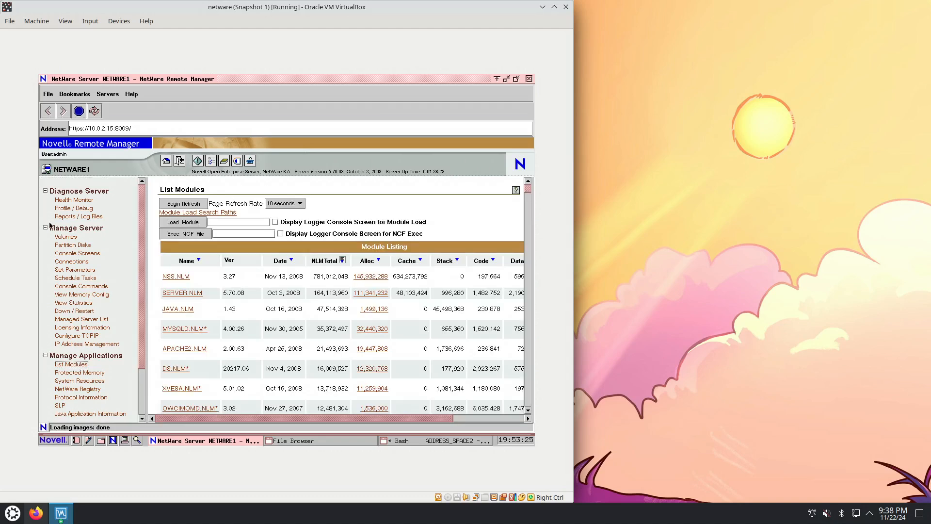
pyautogui.click(45, 228)
pyautogui.click(46, 191)
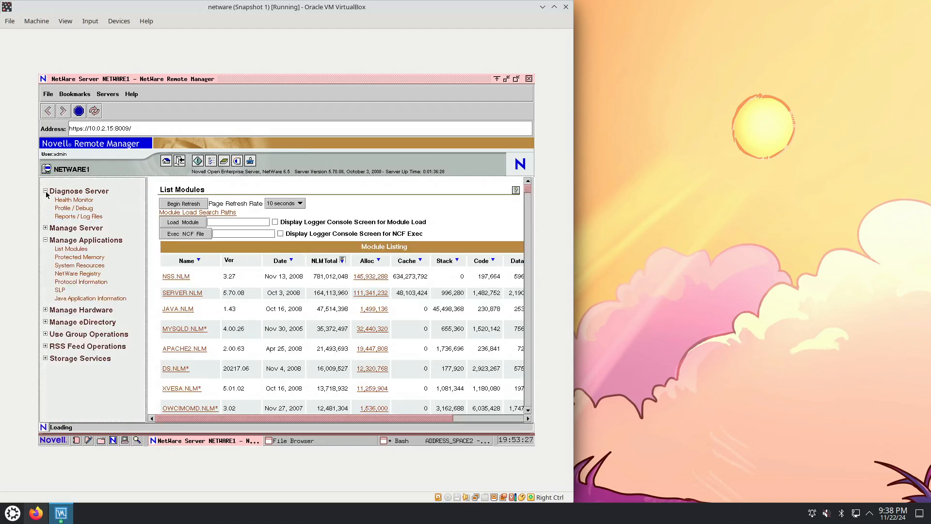
pyautogui.click(72, 224)
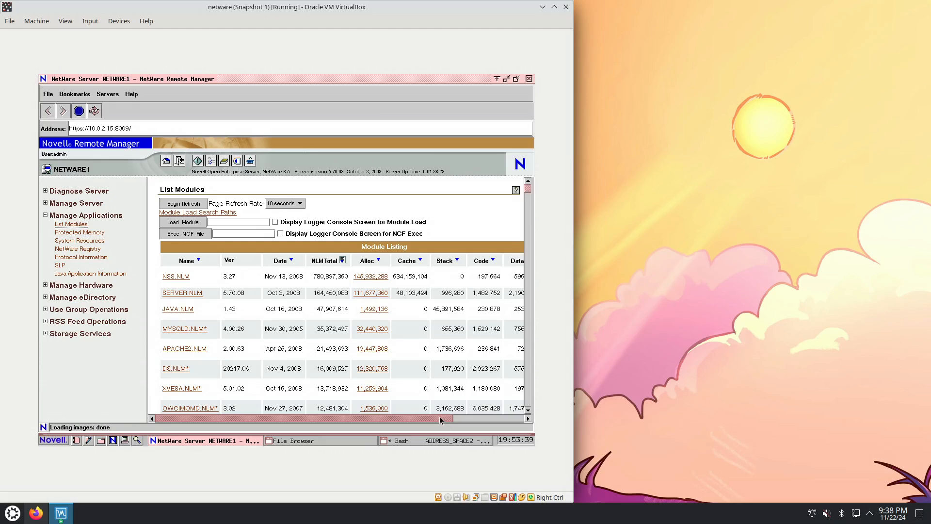
# Sort the module listing by Load Date and Time and look across its columns
pyautogui.moveTo(440, 418); pyautogui.dragTo(511, 417)
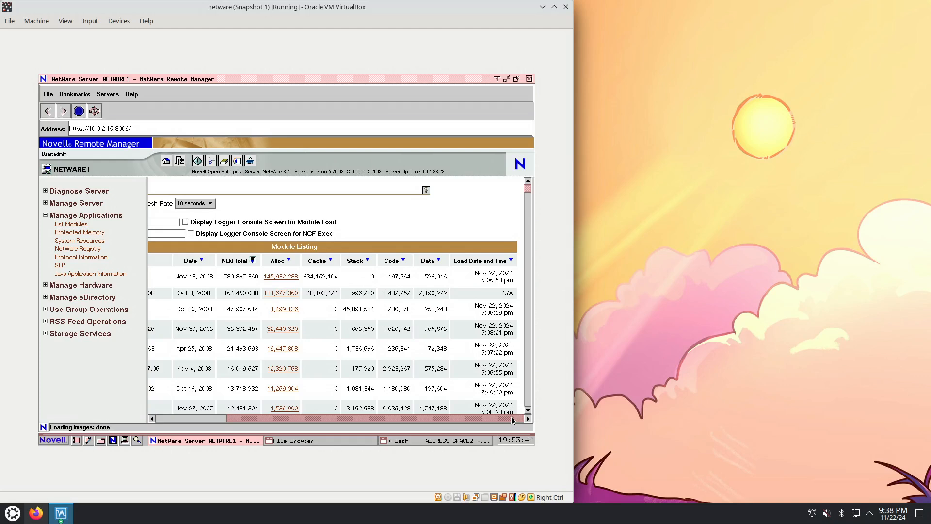
pyautogui.click(511, 261)
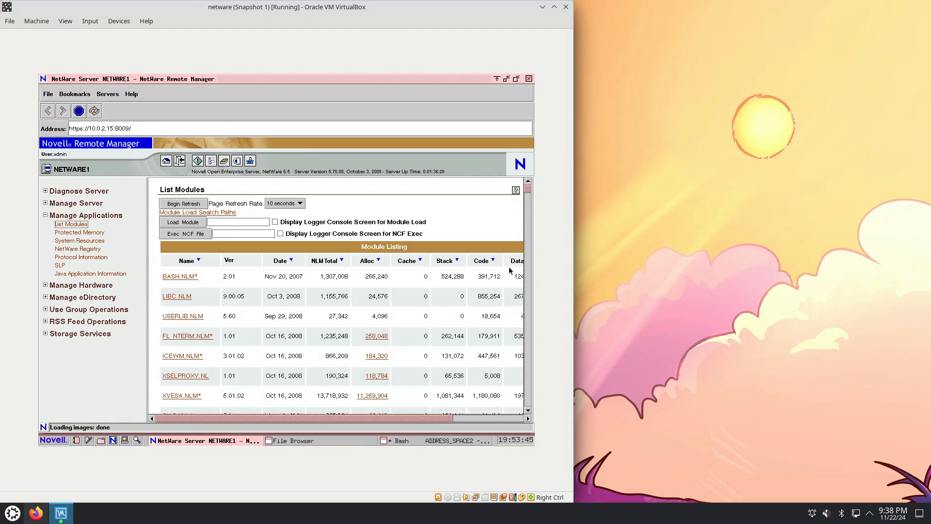
pyautogui.click(462, 420)
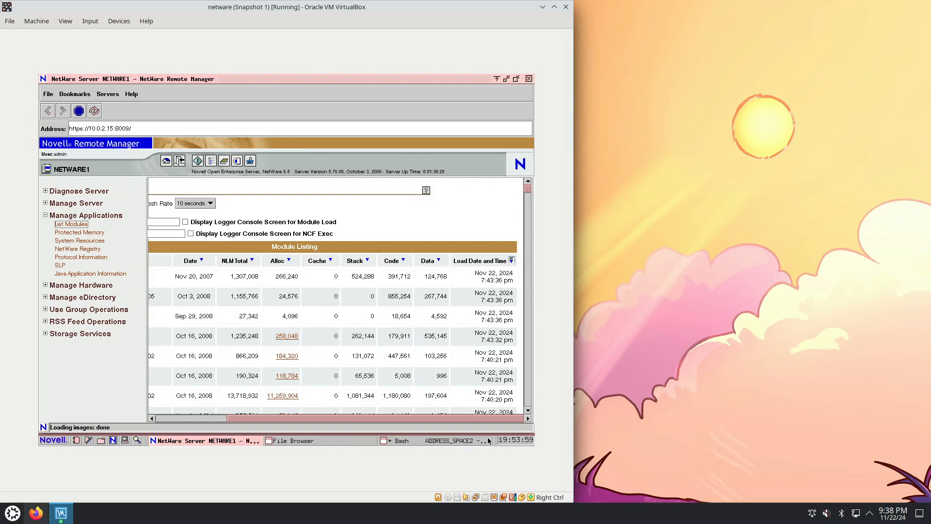
pyautogui.moveTo(487, 419); pyautogui.dragTo(385, 422)
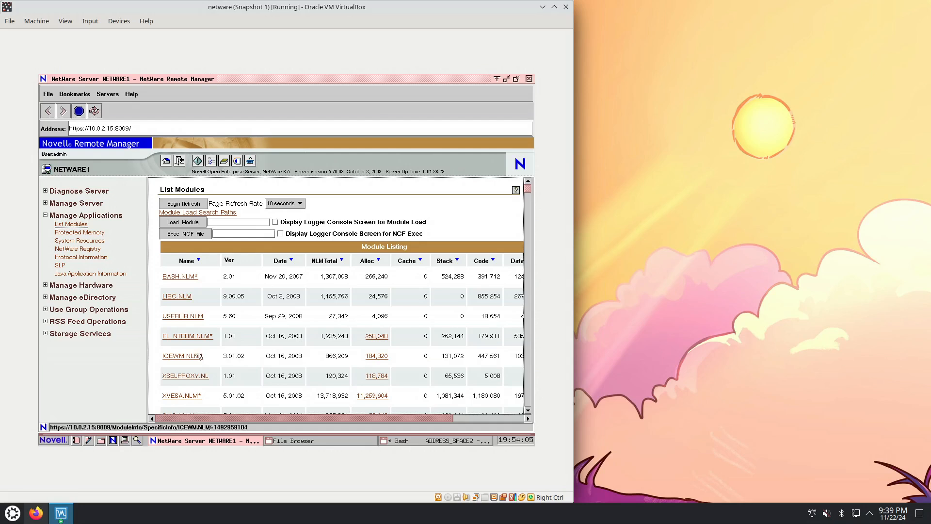
# Try the ICEWM.NLM entry, and move the Remote Manager window away and back to its original place
pyautogui.click(180, 358)
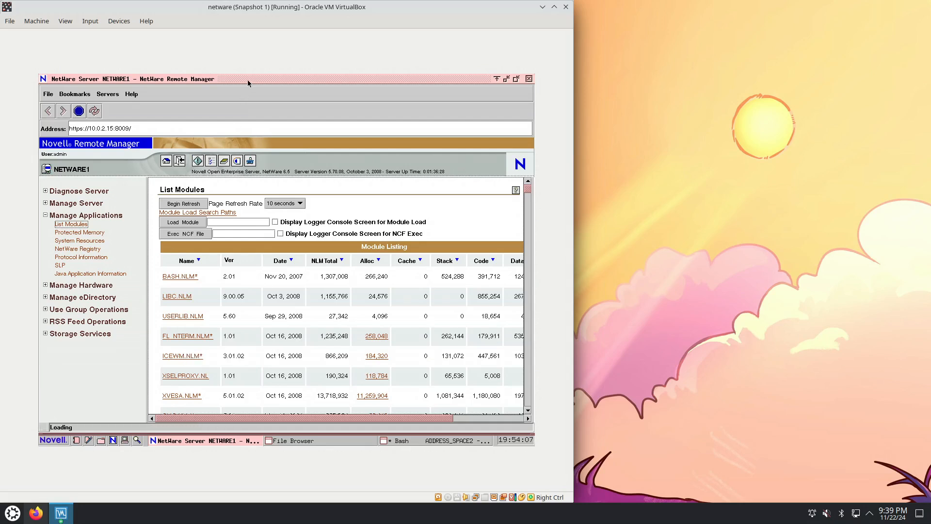
pyautogui.moveTo(248, 84); pyautogui.dragTo(228, 112)
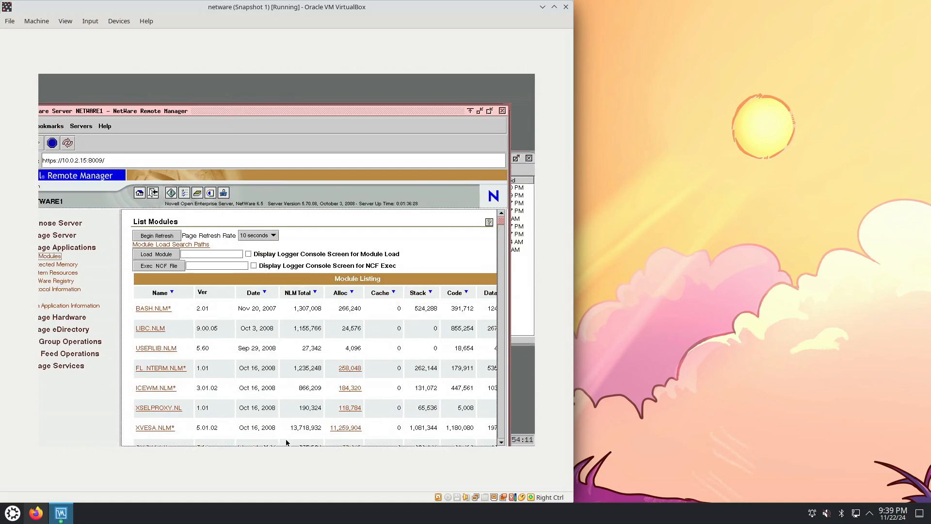
pyautogui.moveTo(251, 114); pyautogui.dragTo(264, 91)
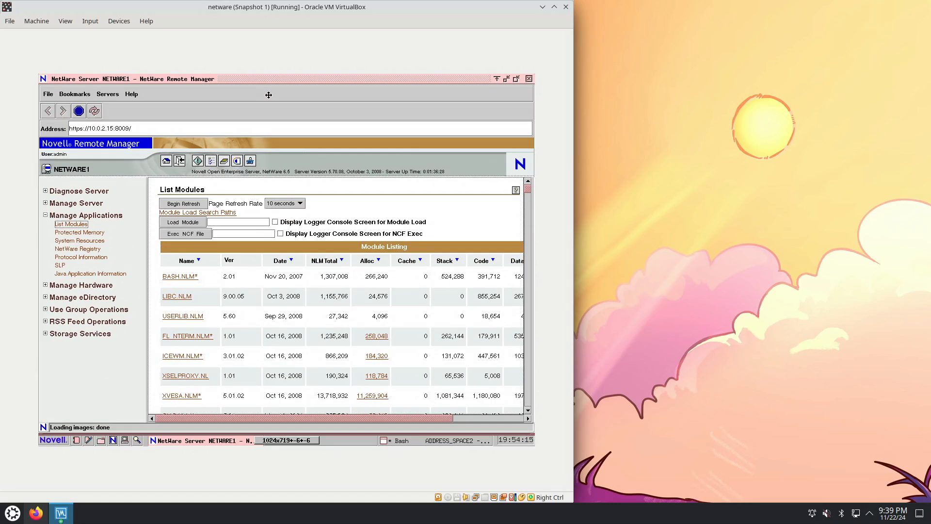
pyautogui.moveTo(269, 95); pyautogui.dragTo(267, 98)
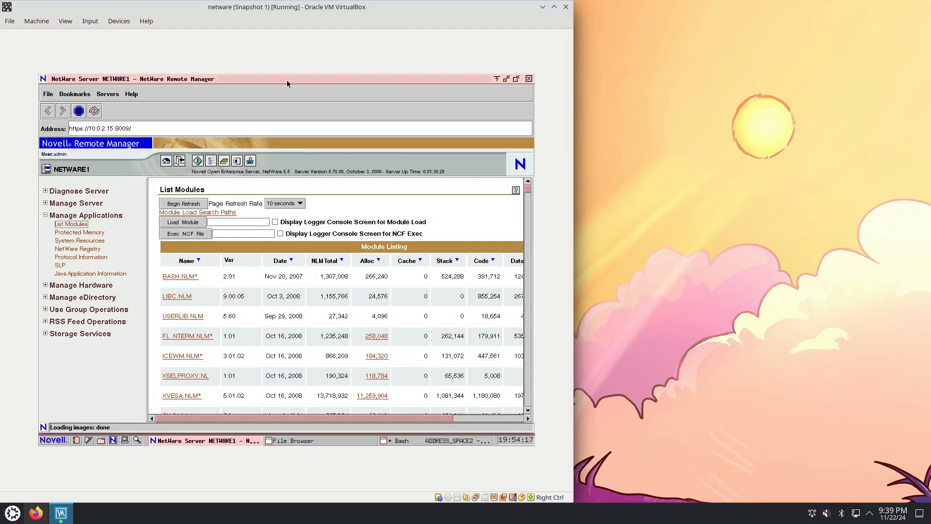
# Restore the maximized Remote Manager window to its smaller size, shift it slightly, and examine the commands in its window menu
pyautogui.doubleClick(287, 82)
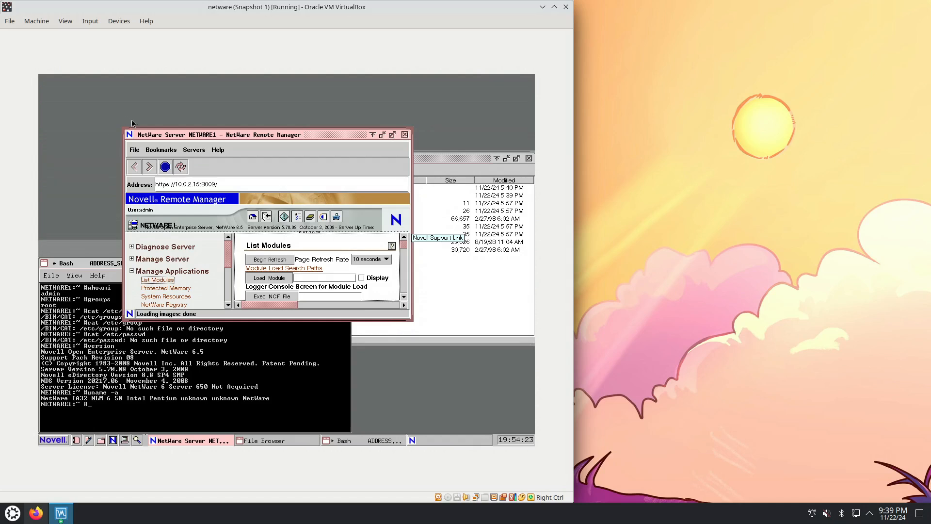
pyautogui.moveTo(187, 134); pyautogui.dragTo(171, 116)
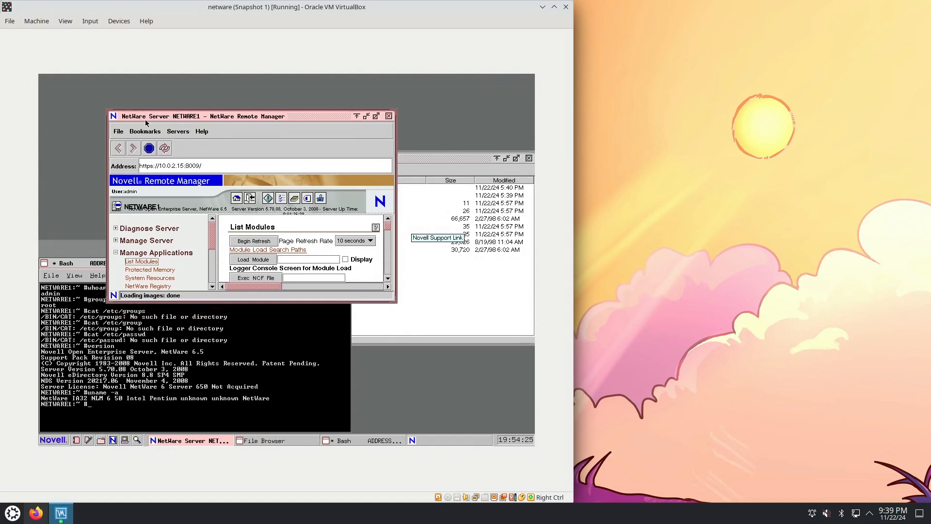
pyautogui.click(114, 119)
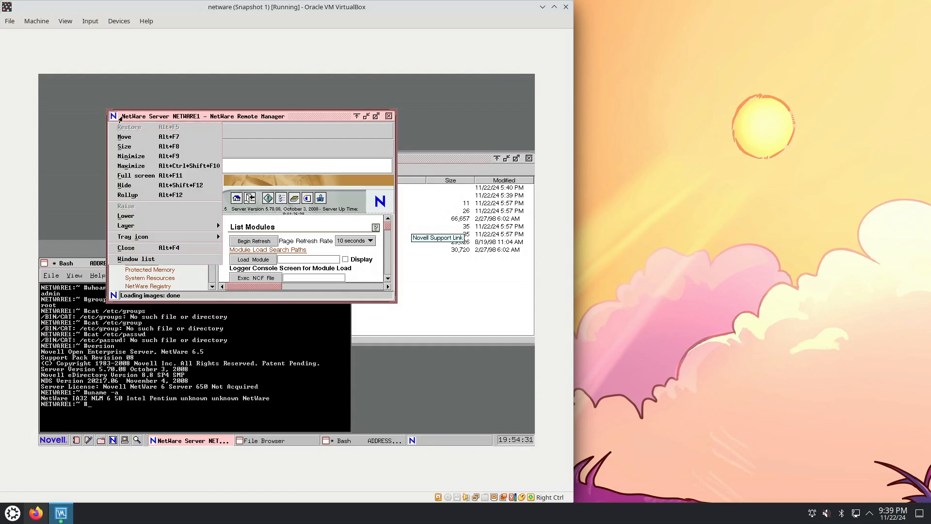
pyautogui.click(120, 119)
pyautogui.click(117, 117)
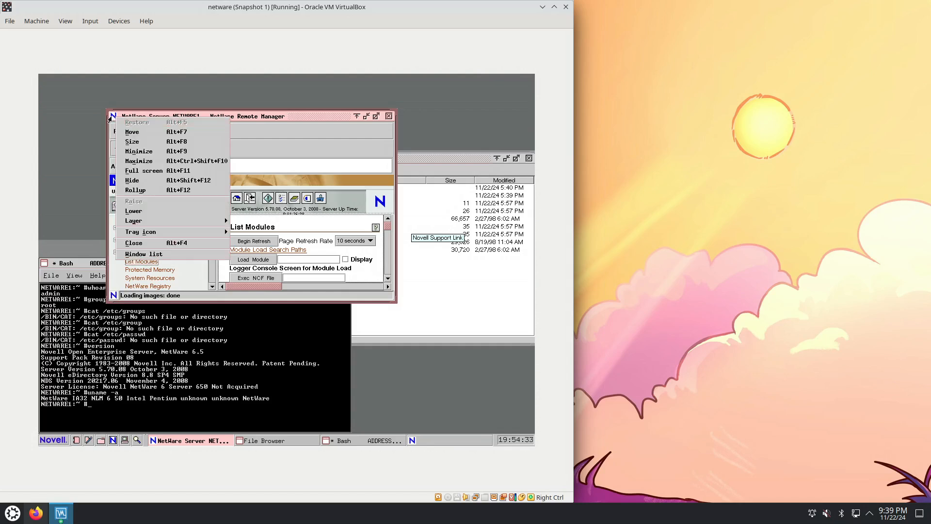
pyautogui.click(315, 117)
pyautogui.rightClick(314, 117)
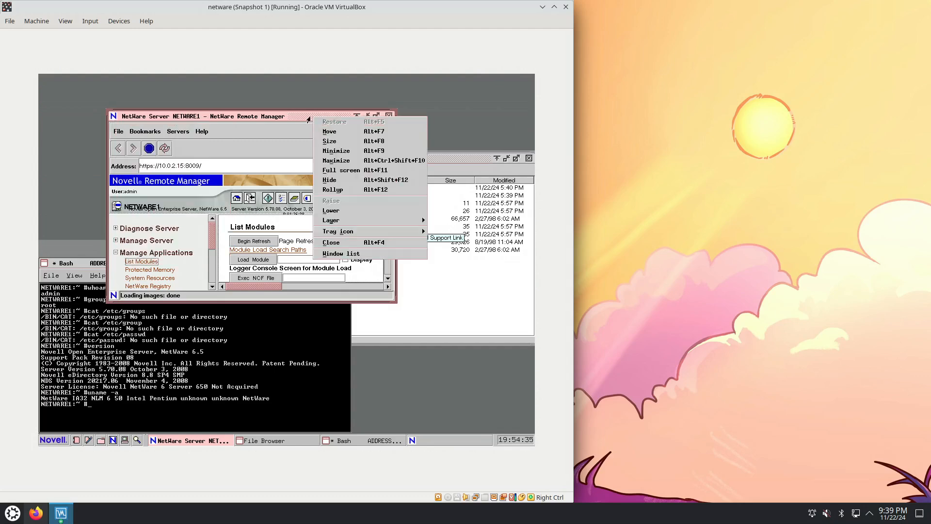
pyautogui.click(256, 117)
pyautogui.rightClick(213, 118)
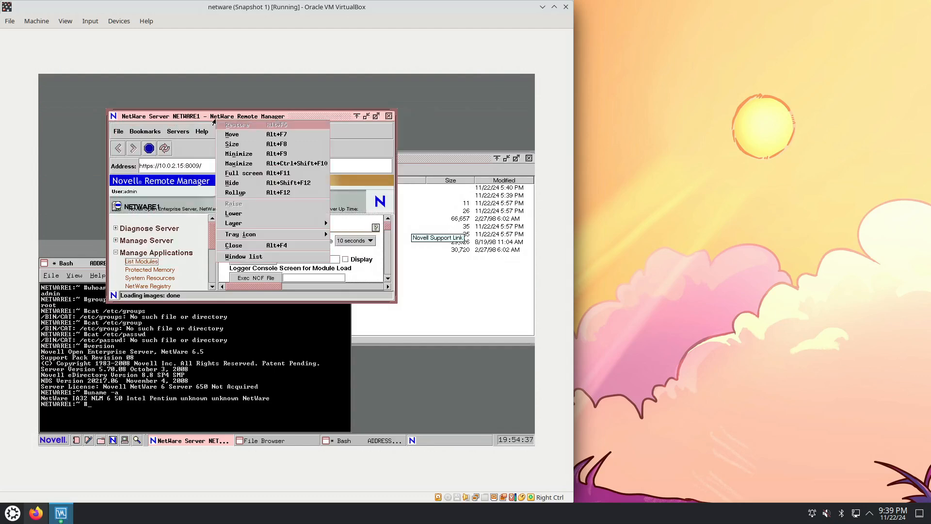
pyautogui.click(151, 117)
pyautogui.rightClick(141, 117)
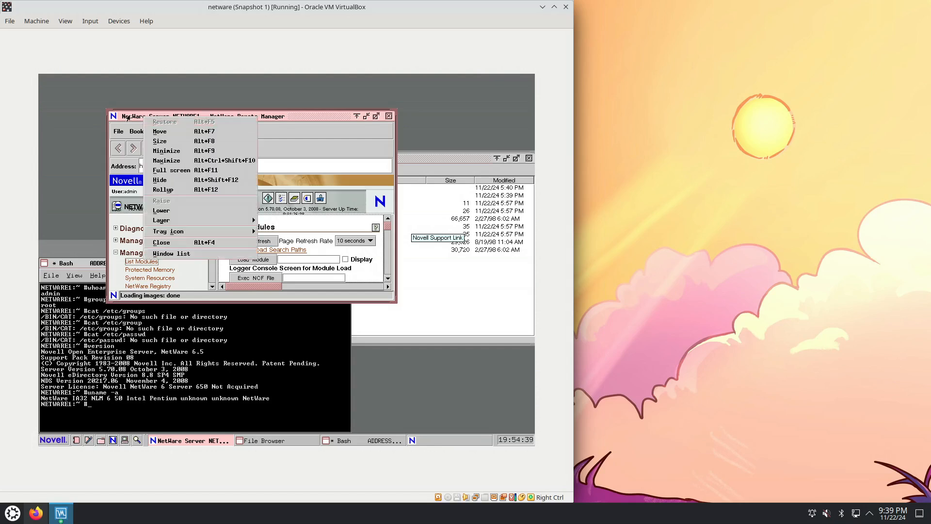
pyautogui.click(131, 117)
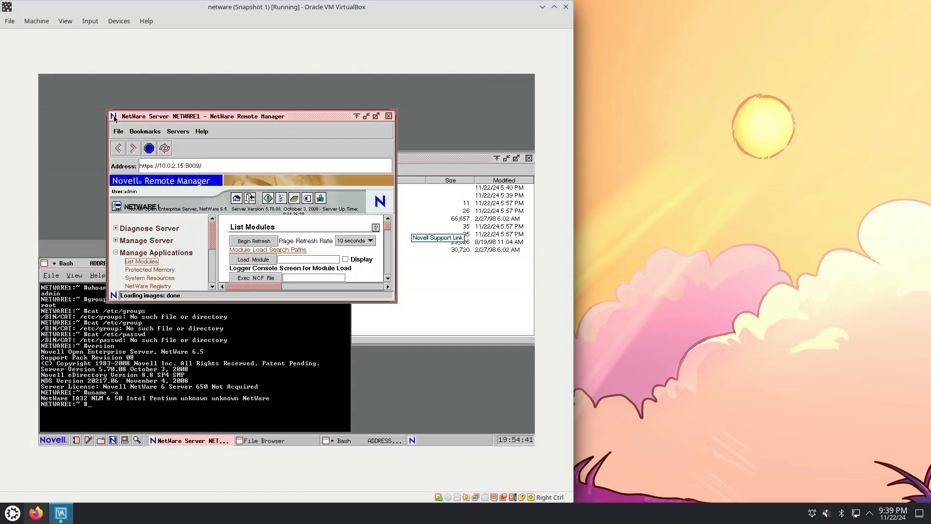
pyautogui.click(114, 117)
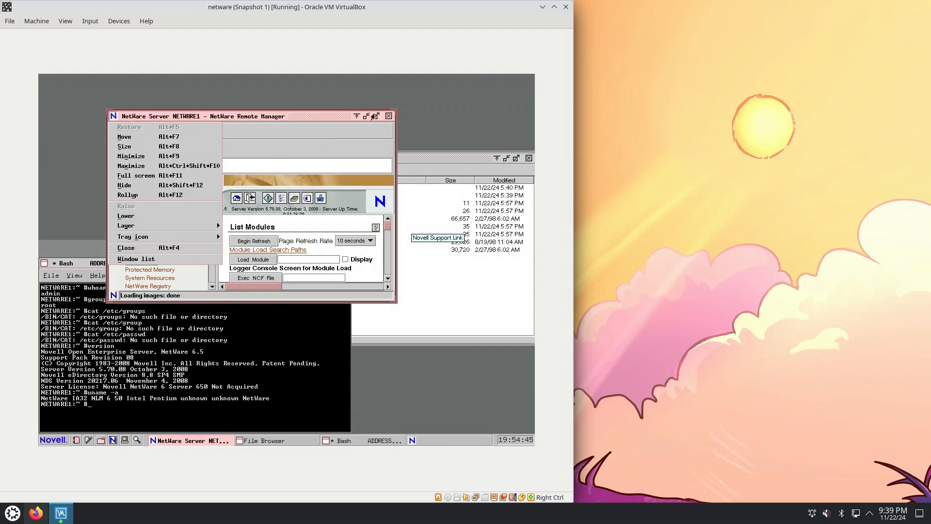
# Try rolling up, maximizing and minimizing the Remote Manager window, returning it to its normal size each time
pyautogui.click(357, 118)
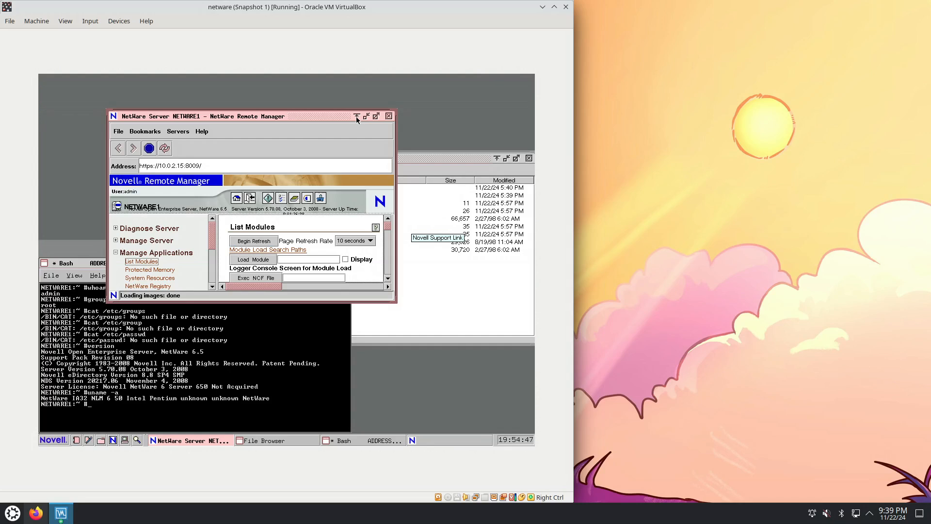
pyautogui.click(357, 117)
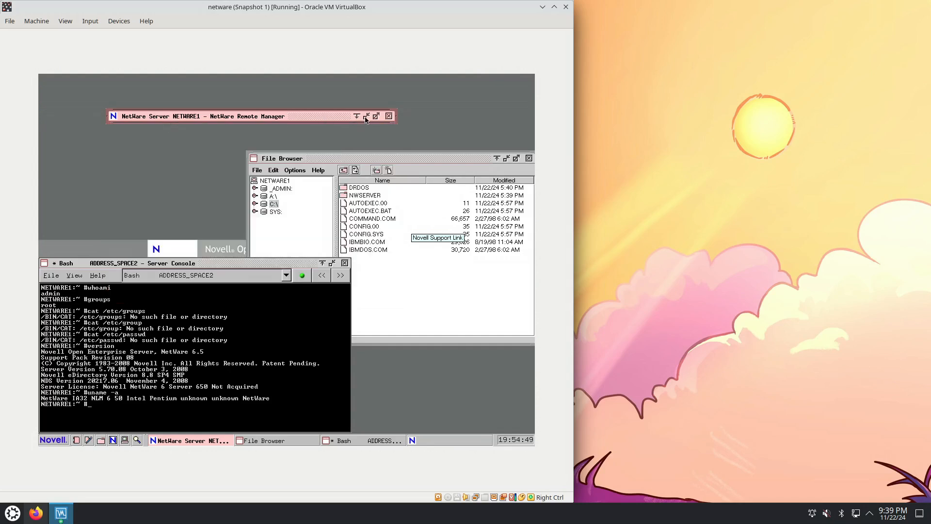
pyautogui.click(357, 117)
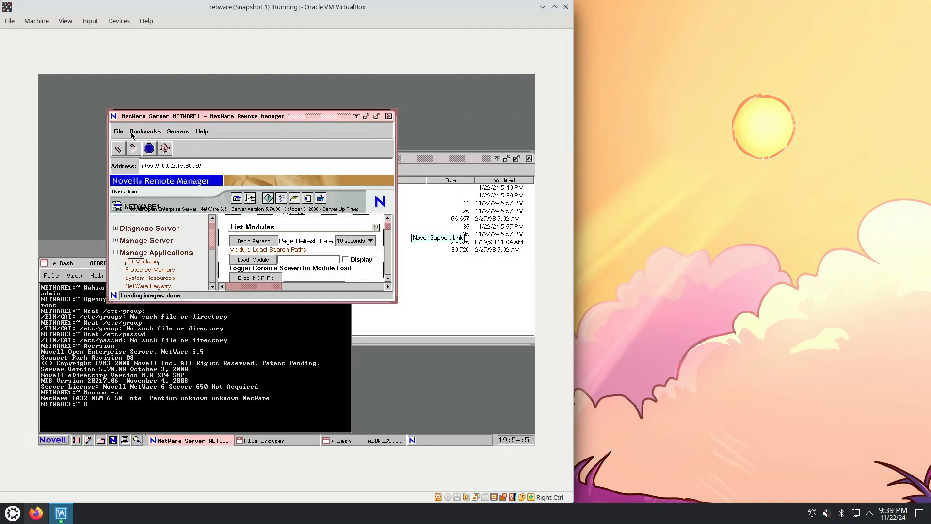
pyautogui.click(377, 116)
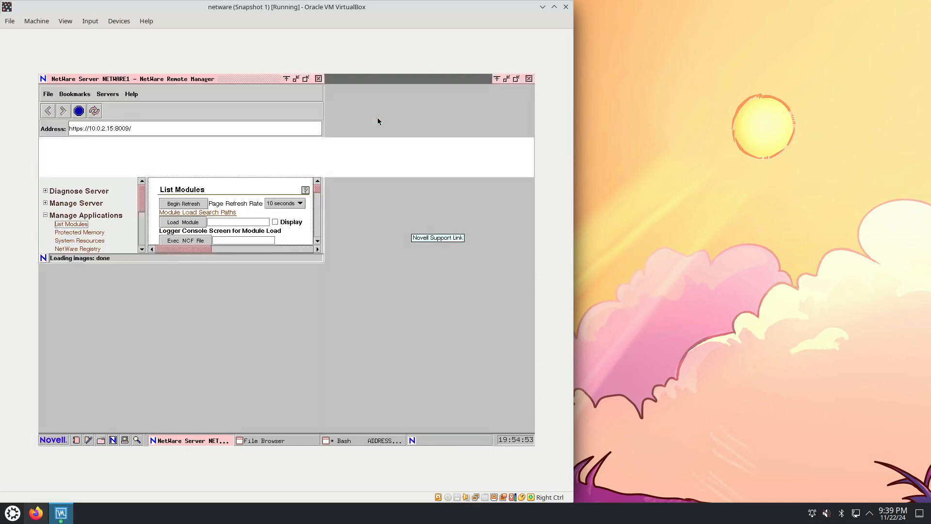
pyautogui.click(516, 78)
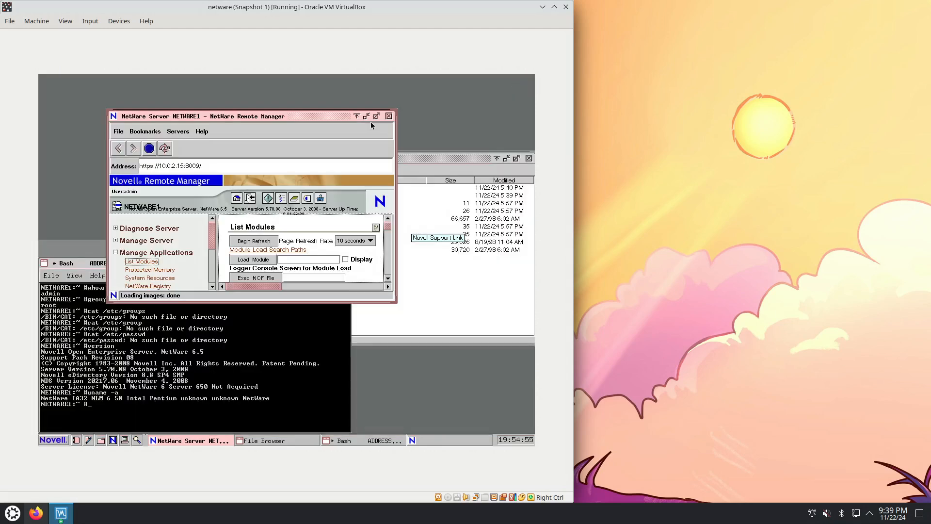
pyautogui.click(366, 117)
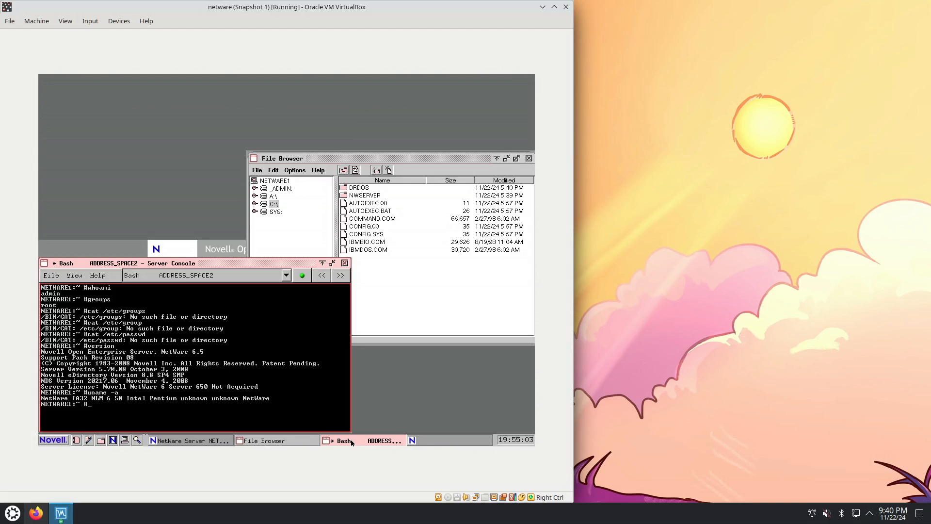
pyautogui.click(189, 440)
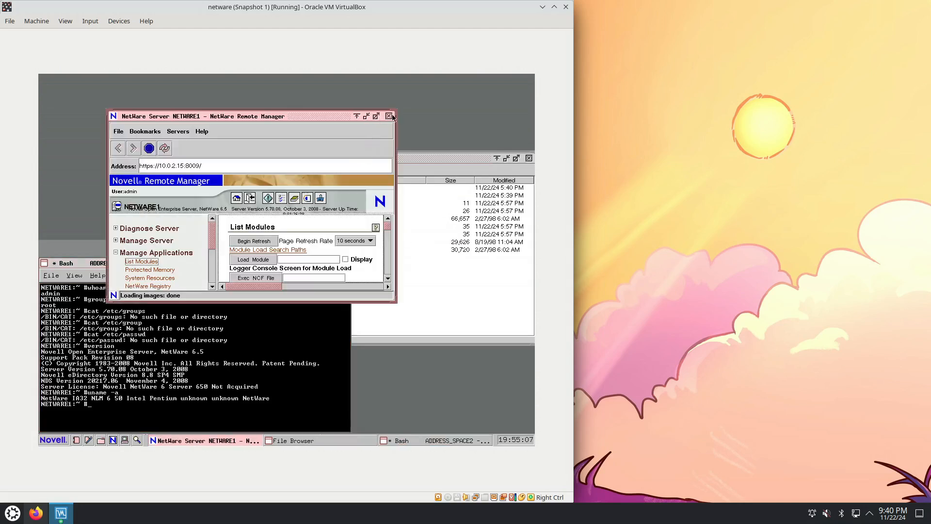
# Look over the Remote Manager window menu, display the Window list, reposition the list and close it
pyautogui.click(113, 117)
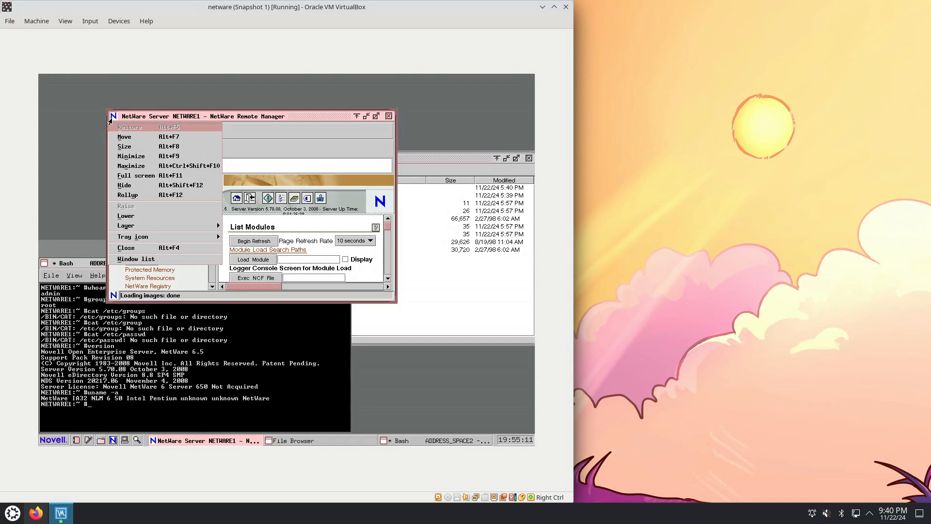
pyautogui.moveTo(143, 227)
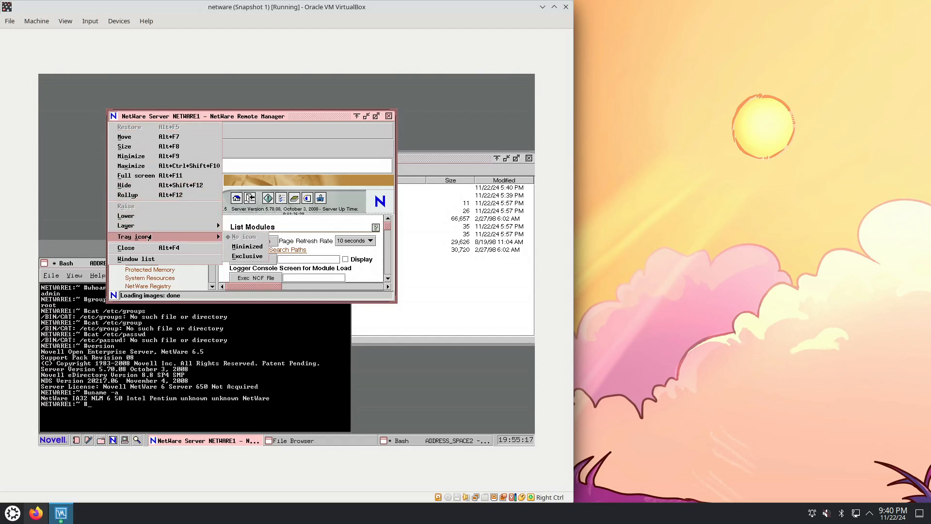
pyautogui.click(147, 259)
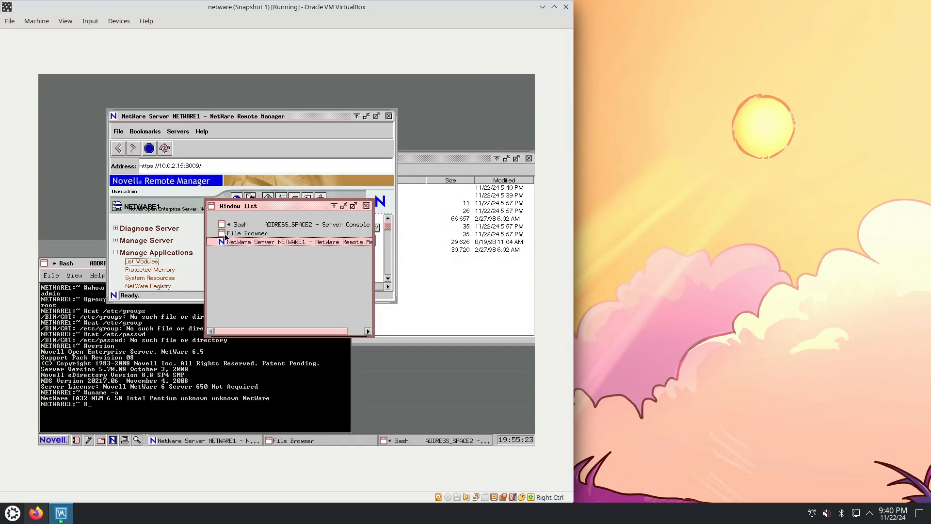
pyautogui.moveTo(274, 208); pyautogui.dragTo(367, 236)
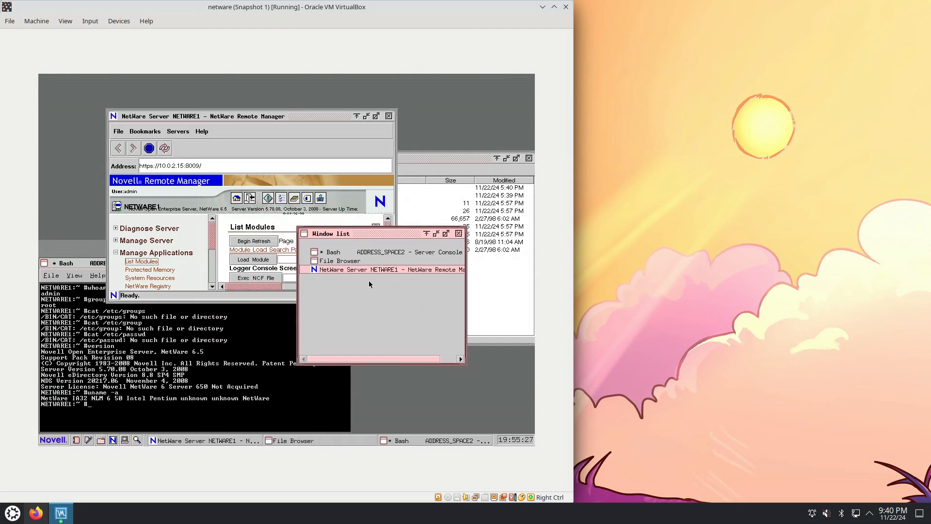
pyautogui.click(304, 233)
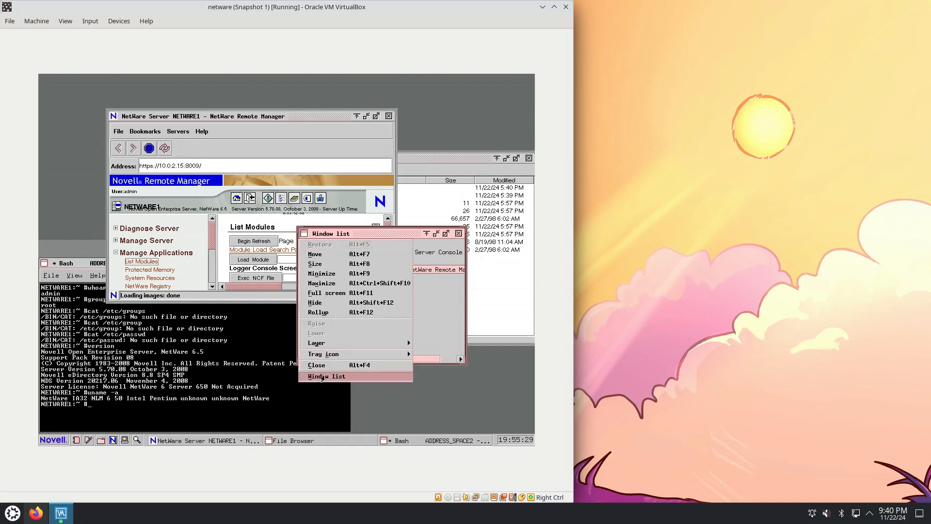
pyautogui.click(318, 364)
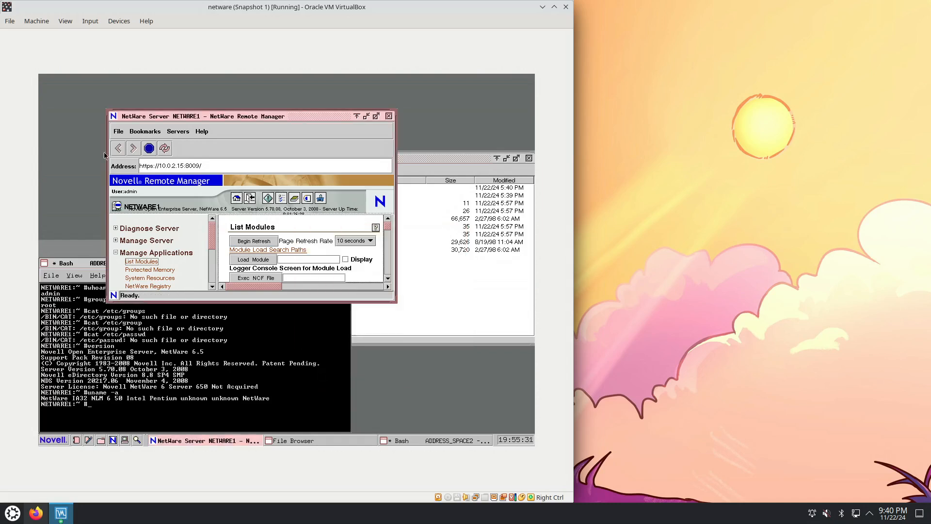
# Maximize Remote Manager and browse the Manage Applications pages from Protected Memory through Java Application Information
pyautogui.moveTo(301, 115); pyautogui.dragTo(359, 113)
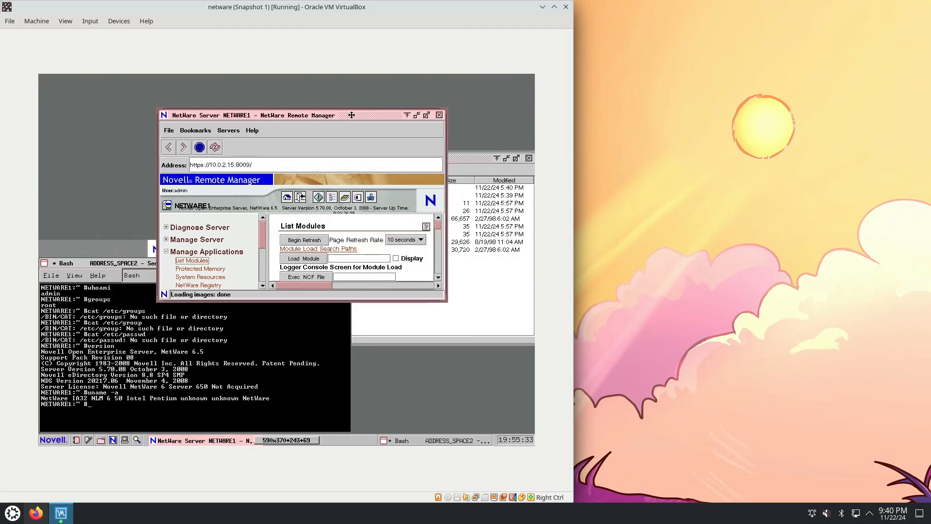
pyautogui.click(435, 115)
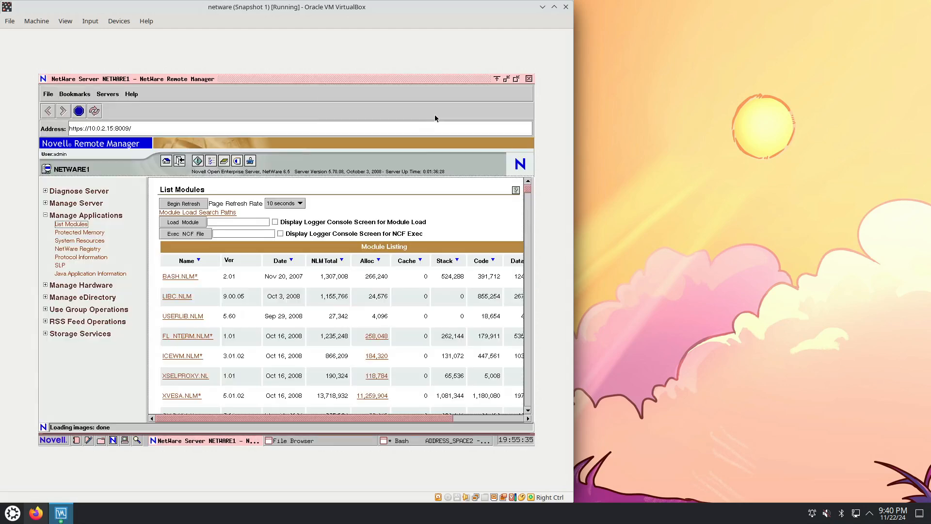
pyautogui.click(95, 233)
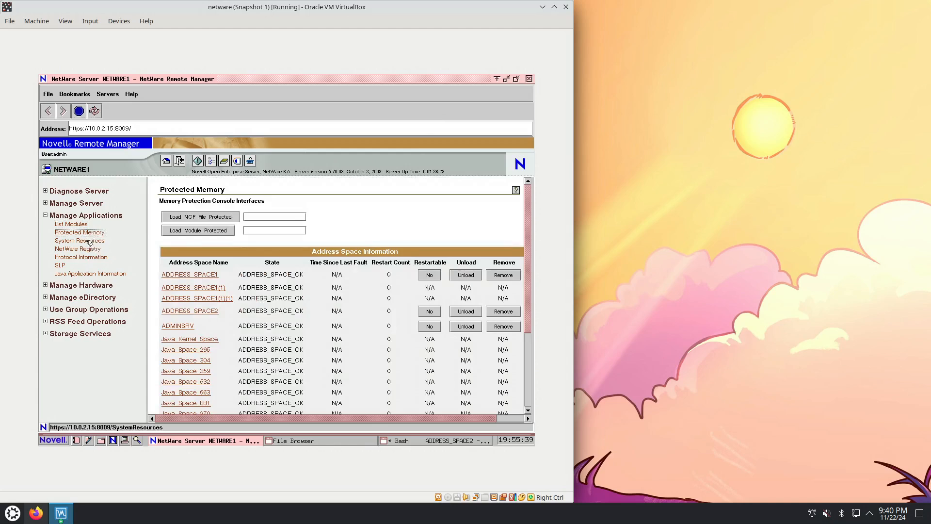
pyautogui.click(91, 242)
pyautogui.click(79, 250)
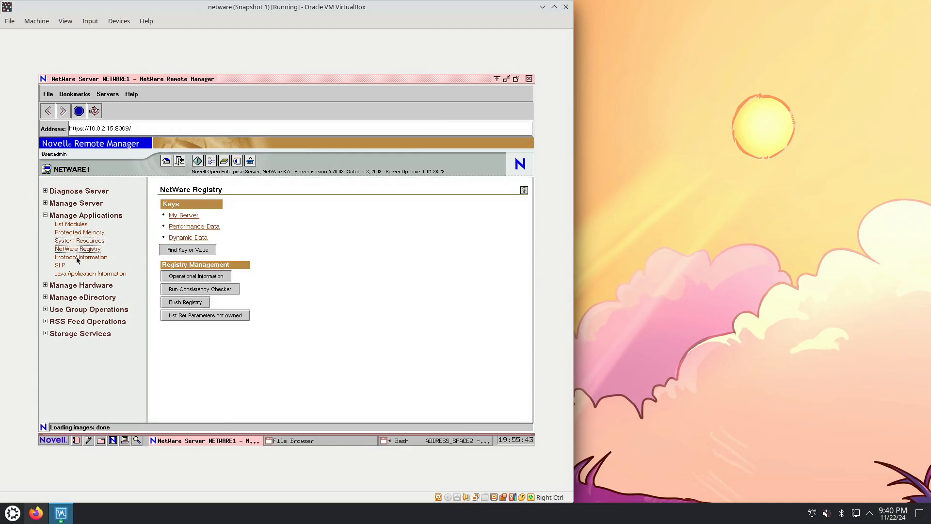
pyautogui.click(75, 257)
pyautogui.click(60, 266)
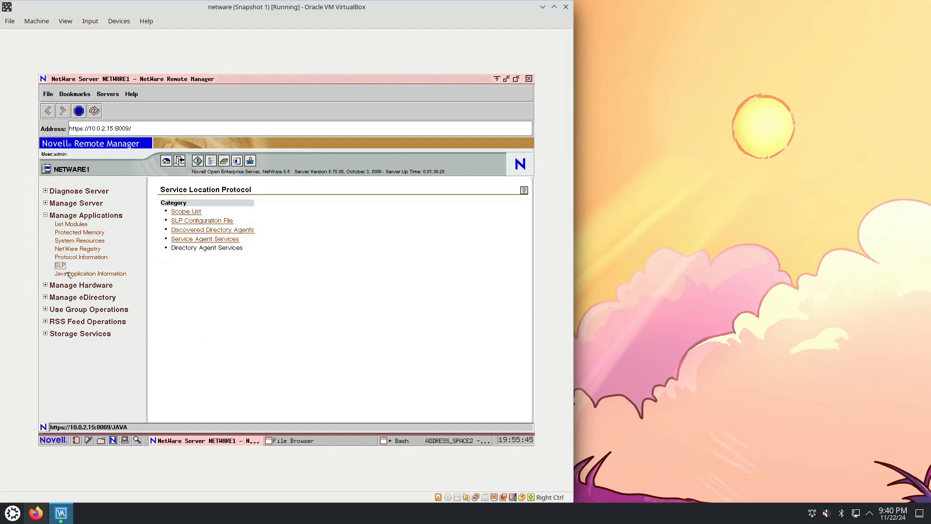
pyautogui.click(77, 274)
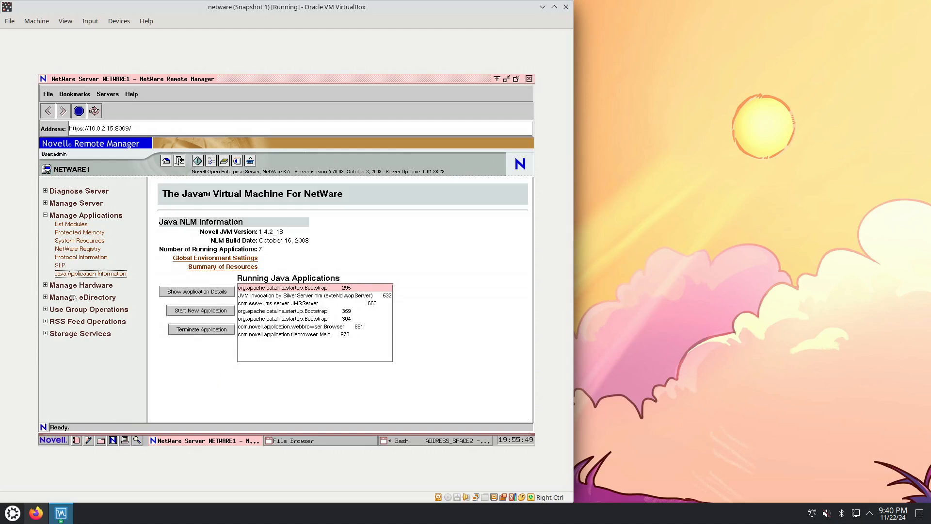
# Expand Manage Hardware, view the Processors and Disk / LAN Adapters pages, and check the netware machine's settings in Oracle VM VirtualBox Manager
pyautogui.click(45, 286)
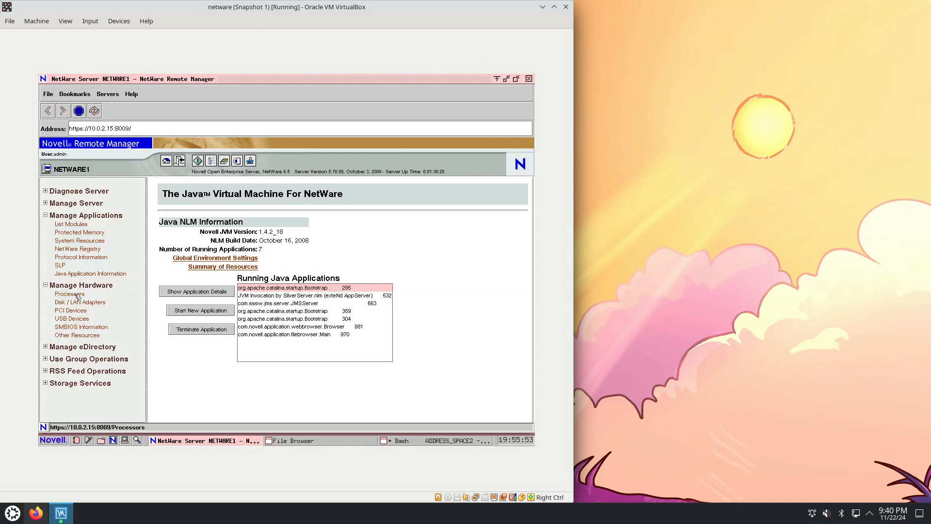
pyautogui.click(71, 294)
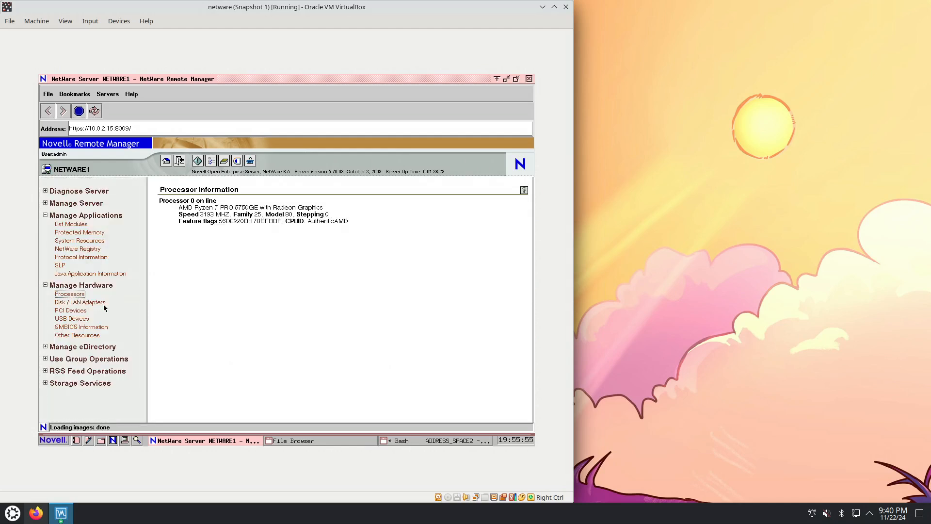
pyautogui.click(82, 304)
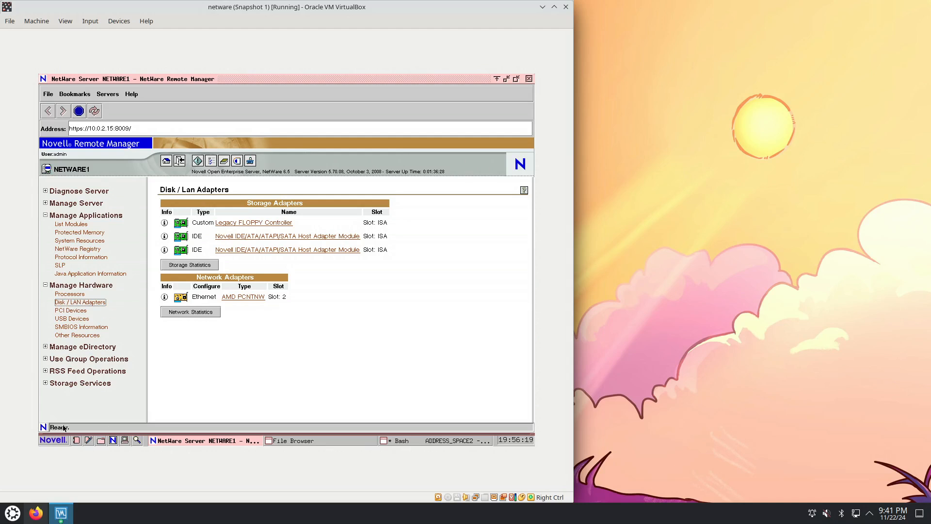
pyautogui.click(61, 513)
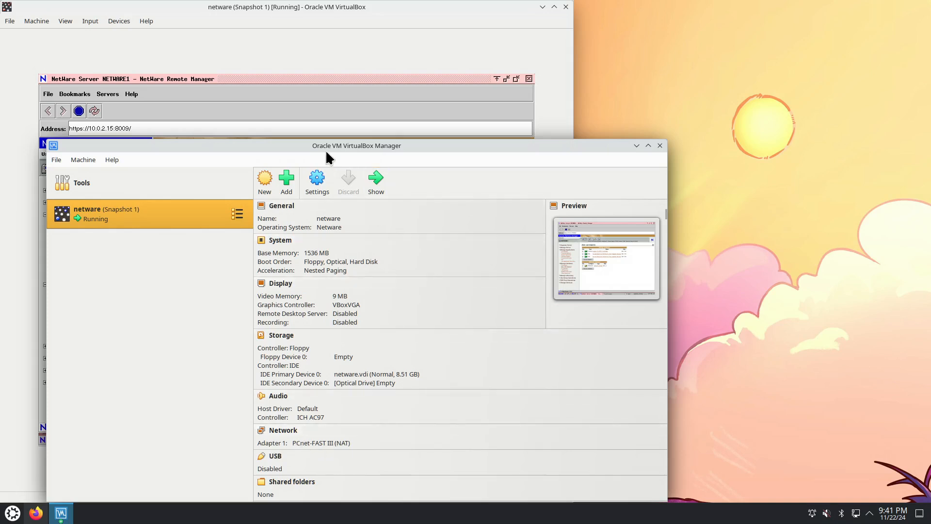
pyautogui.click(637, 145)
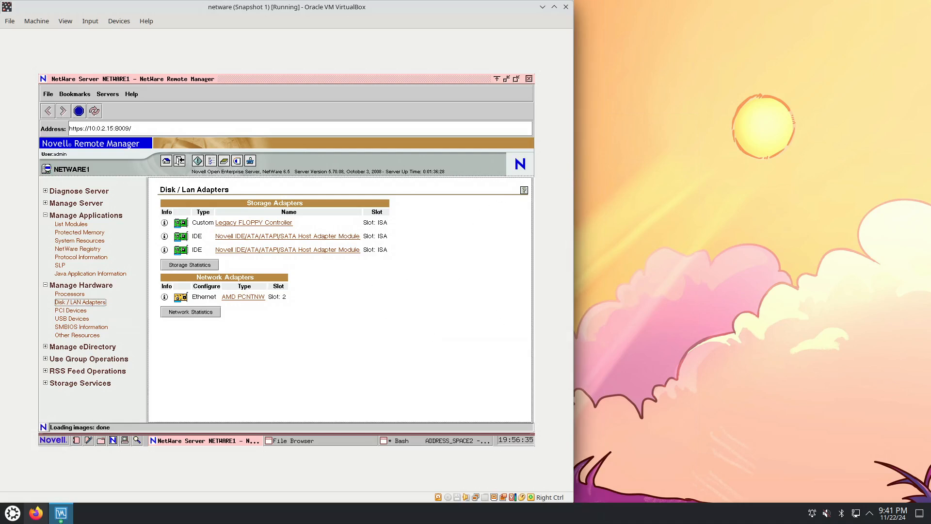
# View the Network Statistics from the Disk / LAN Adapters page and display the PCI Devices page
pyautogui.click(198, 317)
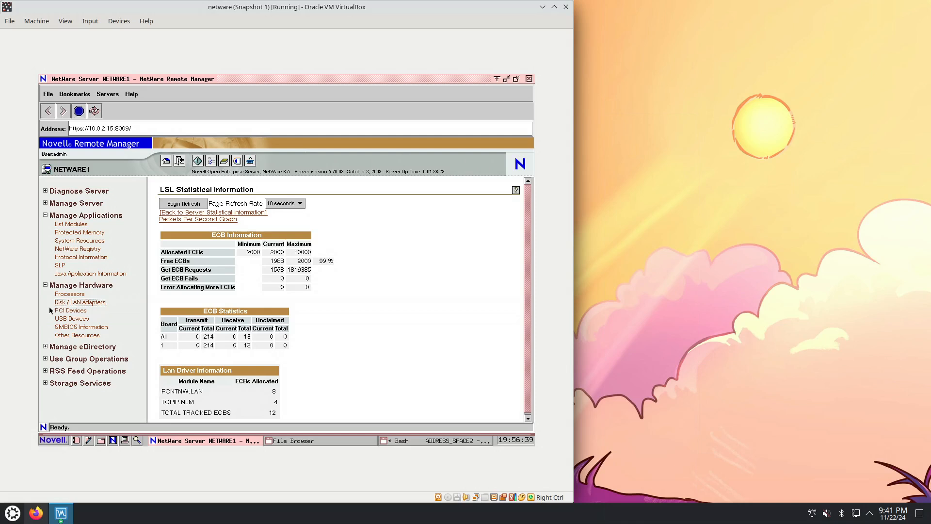
pyautogui.click(71, 311)
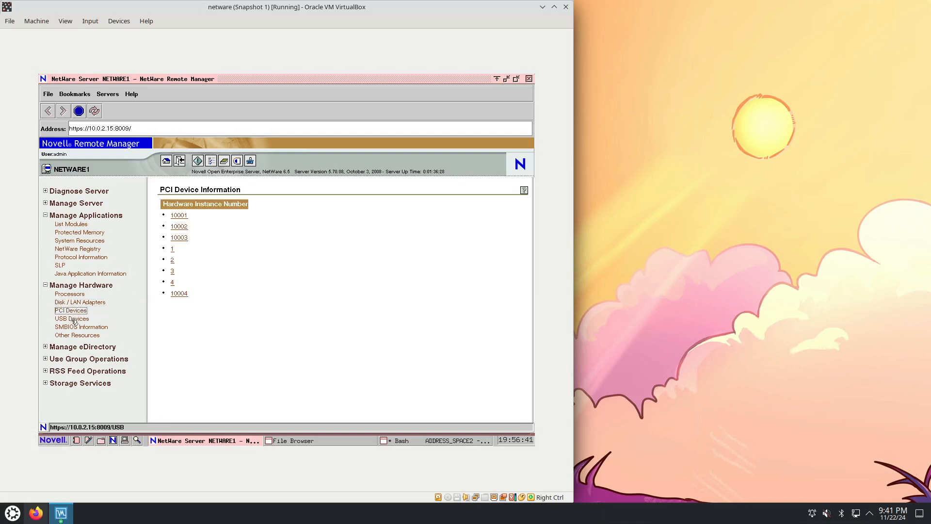
# View the USB Devices, SMBIOS Information and Other Resources pages under Manage Hardware
pyautogui.click(72, 318)
pyautogui.click(75, 327)
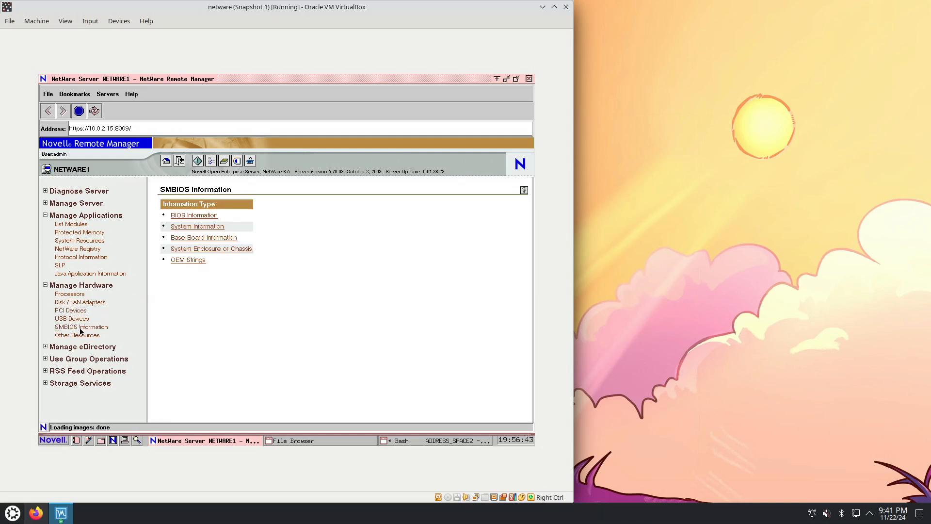
pyautogui.click(79, 336)
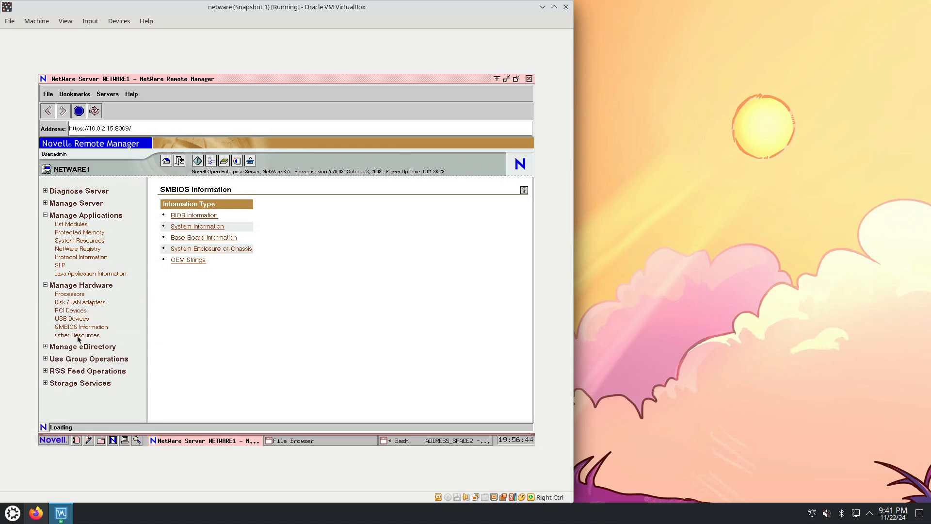
# Expand Manage eDirectory, walk the NETWARE1TREE tree down to the netware1context objects, and view the eDirectory partitions
pyautogui.click(45, 347)
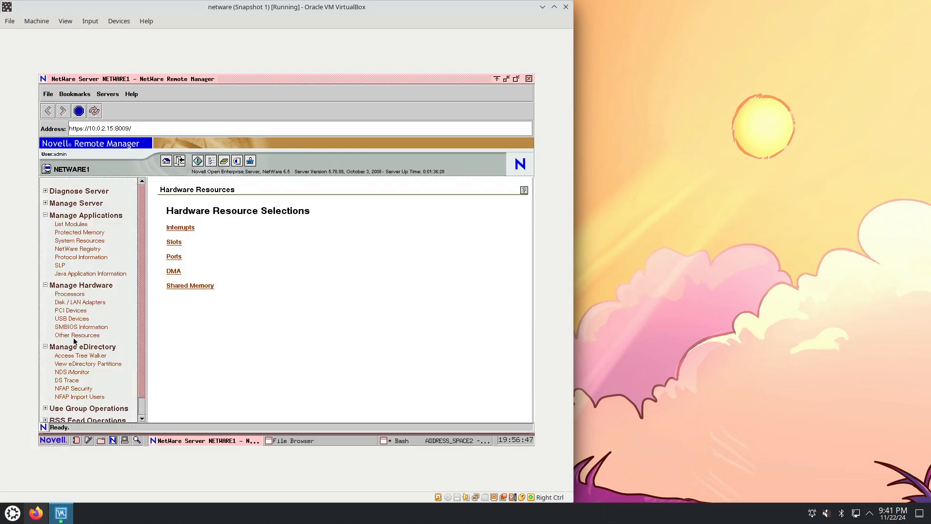
pyautogui.click(82, 356)
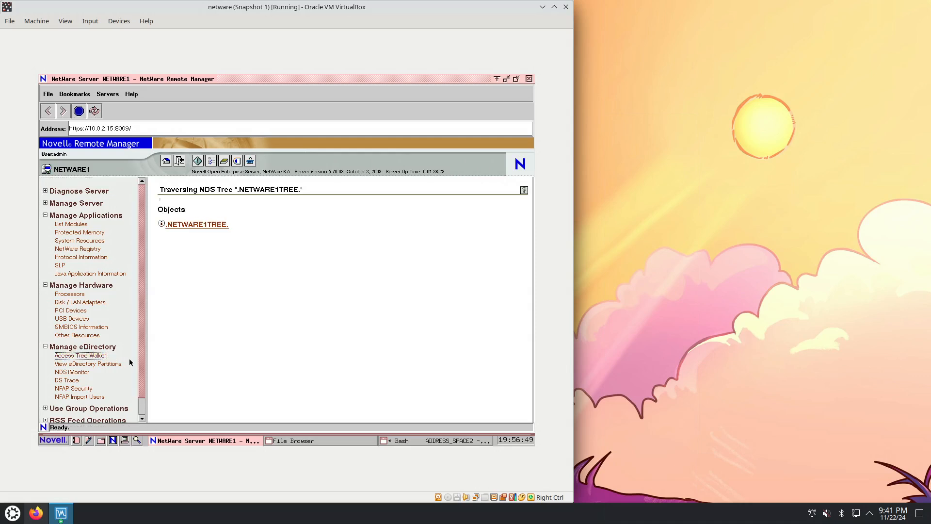
pyautogui.click(197, 225)
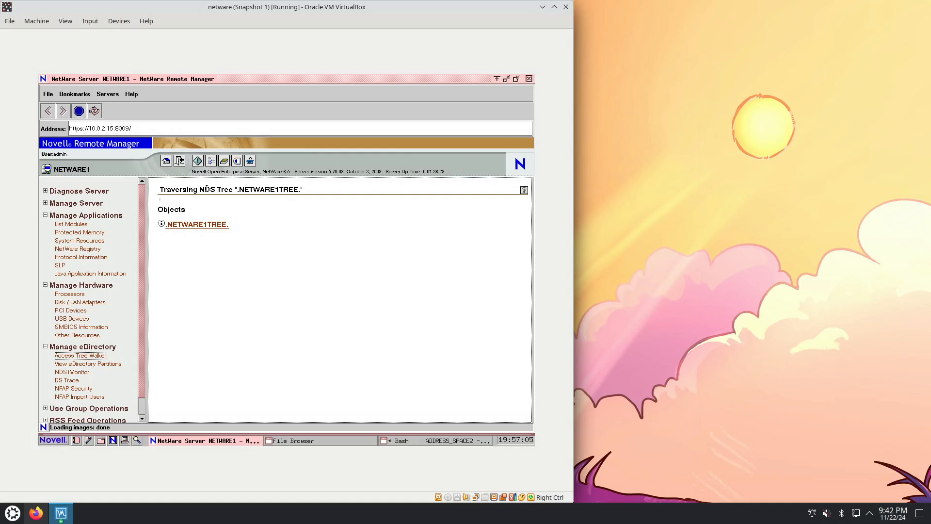
pyautogui.click(199, 224)
pyautogui.click(234, 229)
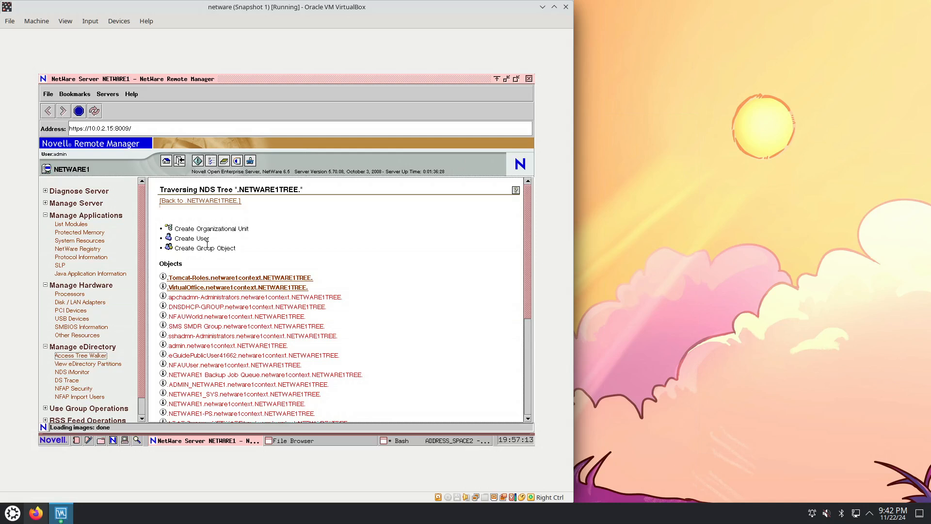
pyautogui.click(103, 364)
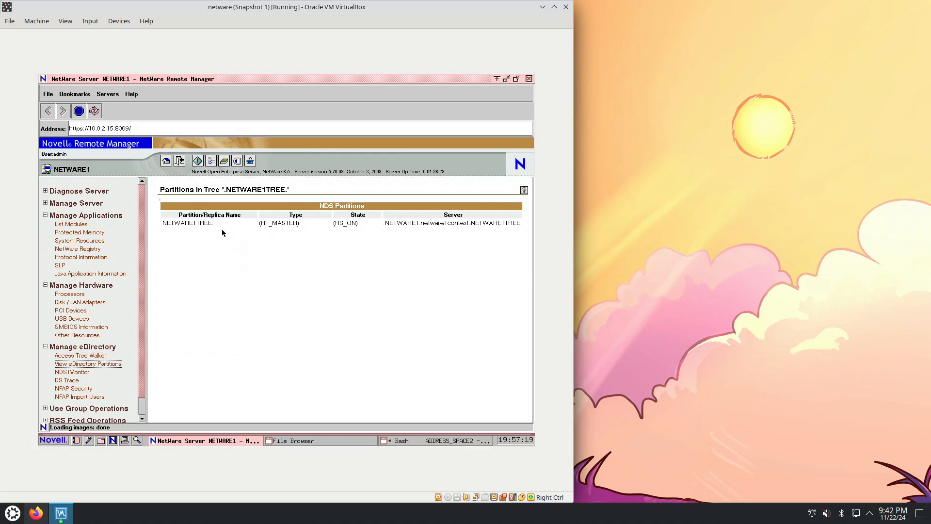
pyautogui.click(80, 372)
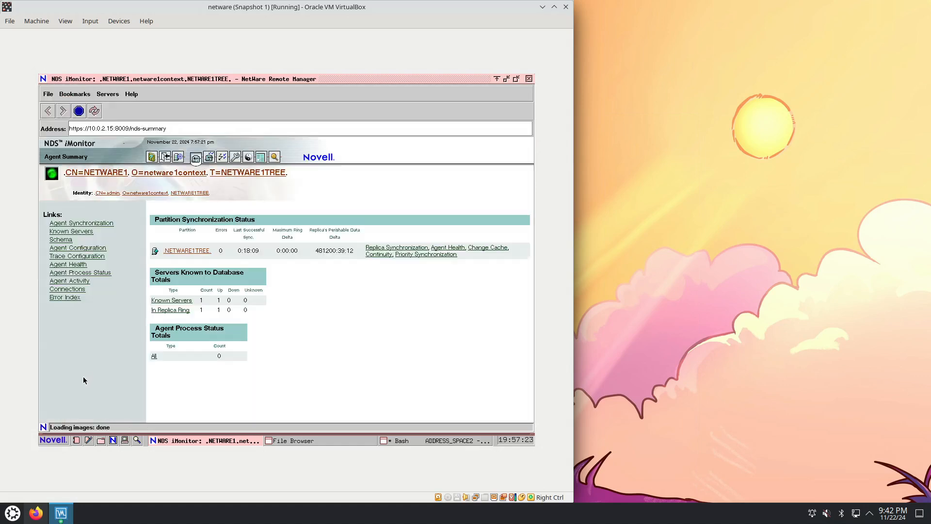
pyautogui.click(63, 238)
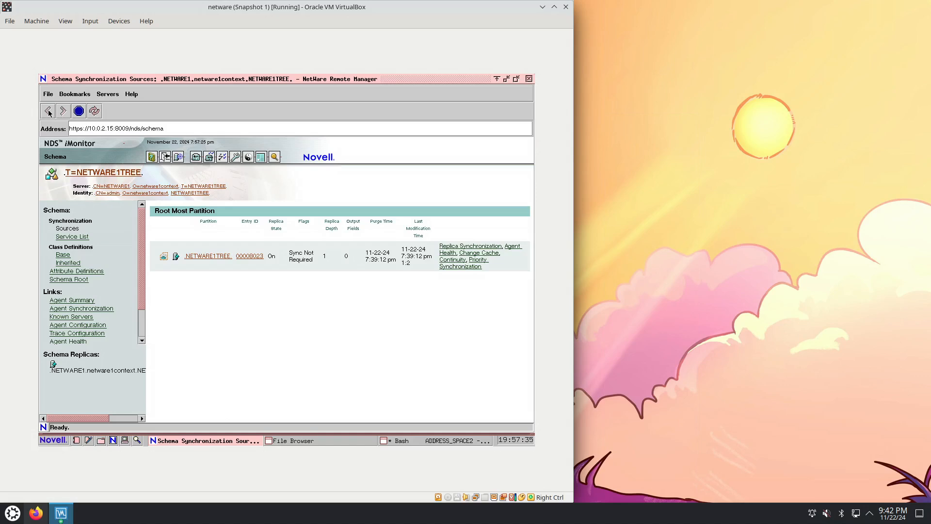
pyautogui.moveTo(130, 128); pyautogui.dragTo(235, 130)
pyautogui.press('BackSpace')
pyautogui.press('Return')
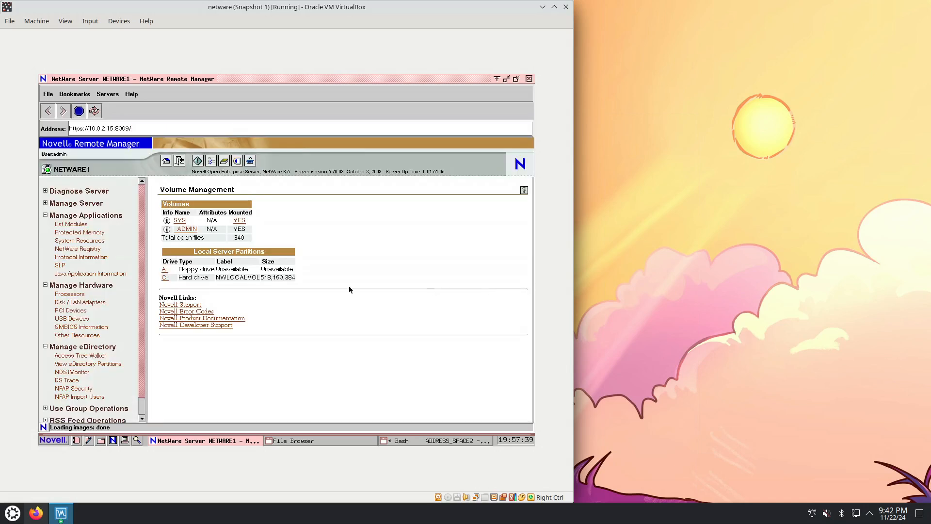
# Expand Use Group Operations and display the Configure New Group page
pyautogui.scroll(-1, 141, 403)
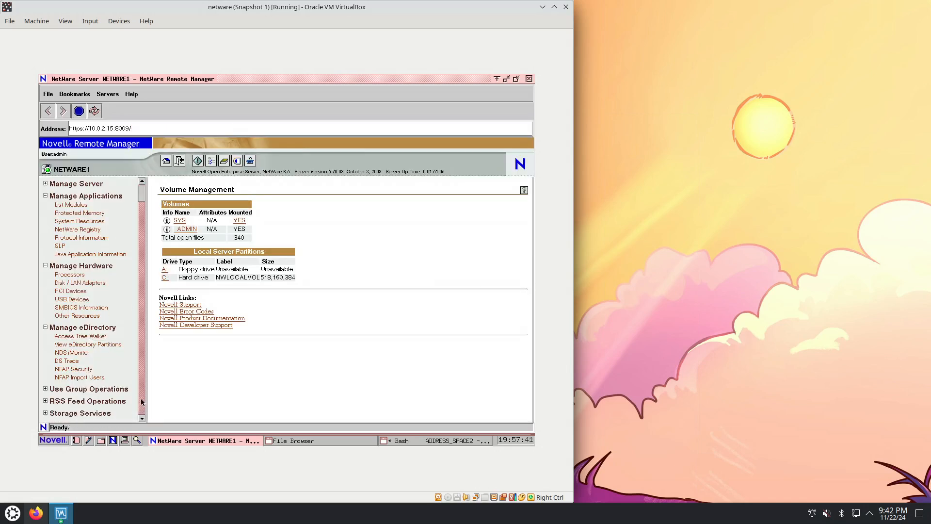
pyautogui.click(46, 389)
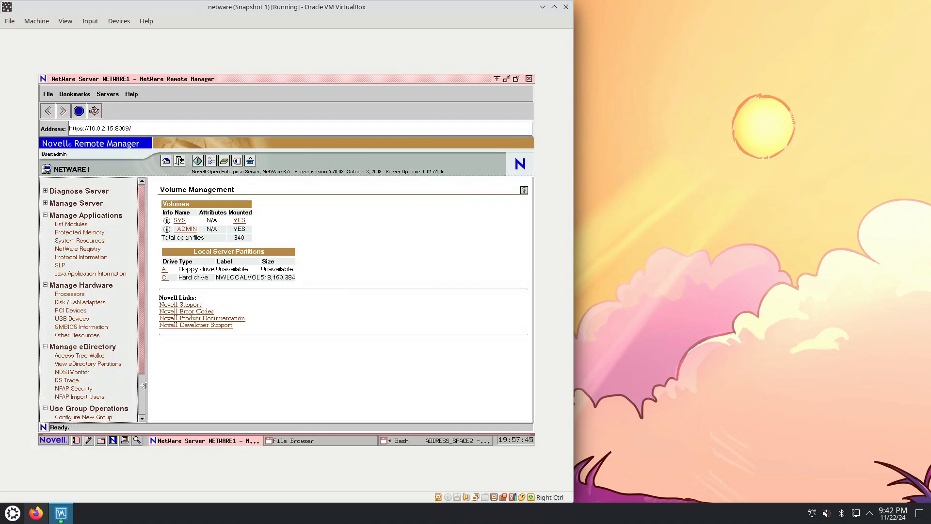
pyautogui.scroll(-3, 145, 388)
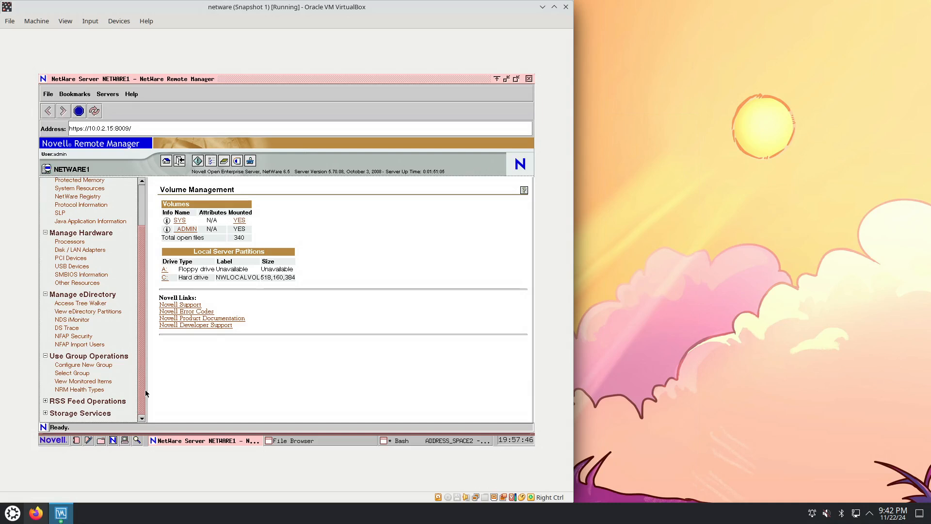
pyautogui.click(85, 372)
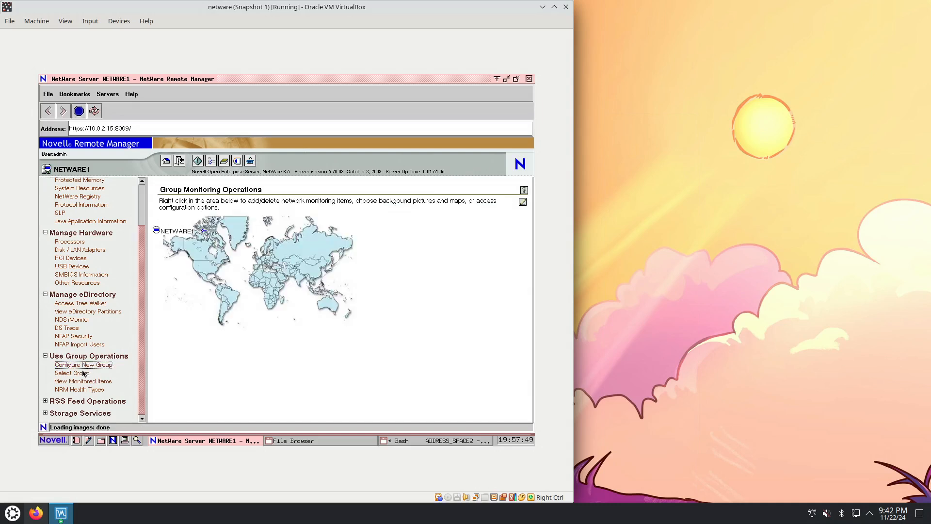
# Expand RSS Feed Operations and Storage Services, view the iSCSI Services page, and close Remote Manager
pyautogui.click(48, 404)
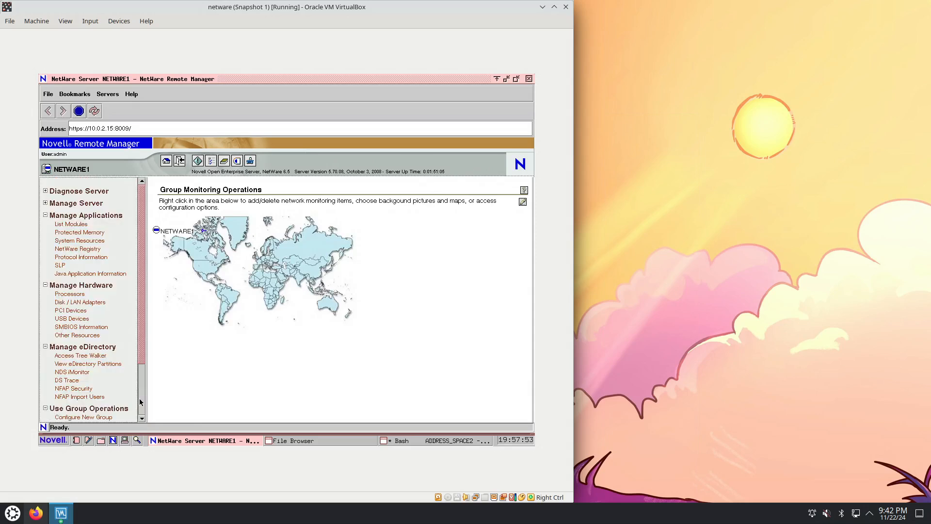
pyautogui.scroll(-3, 60, 408)
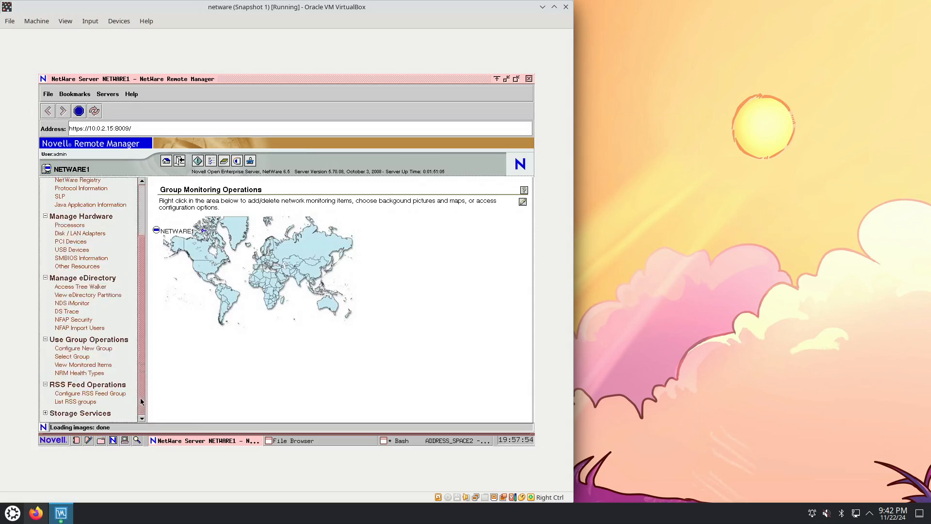
pyautogui.click(46, 413)
pyautogui.scroll(-3, 138, 376)
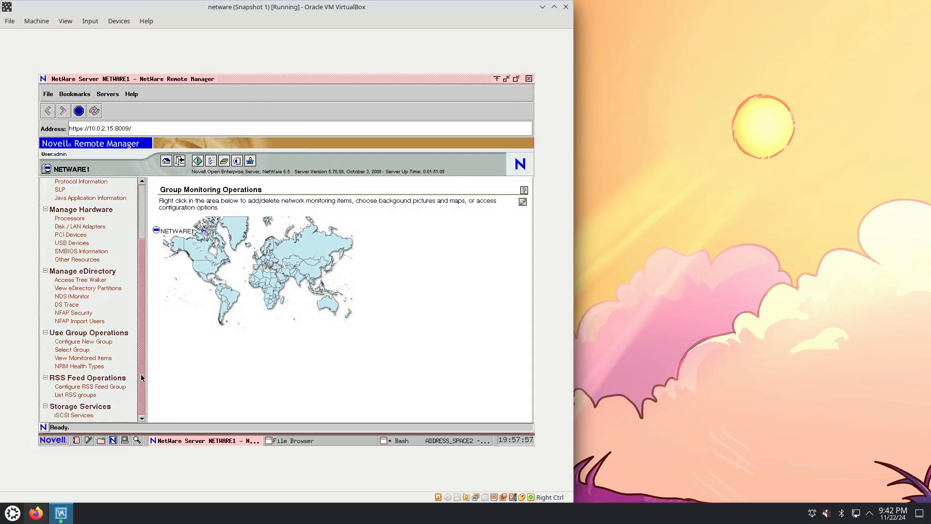
pyautogui.click(82, 416)
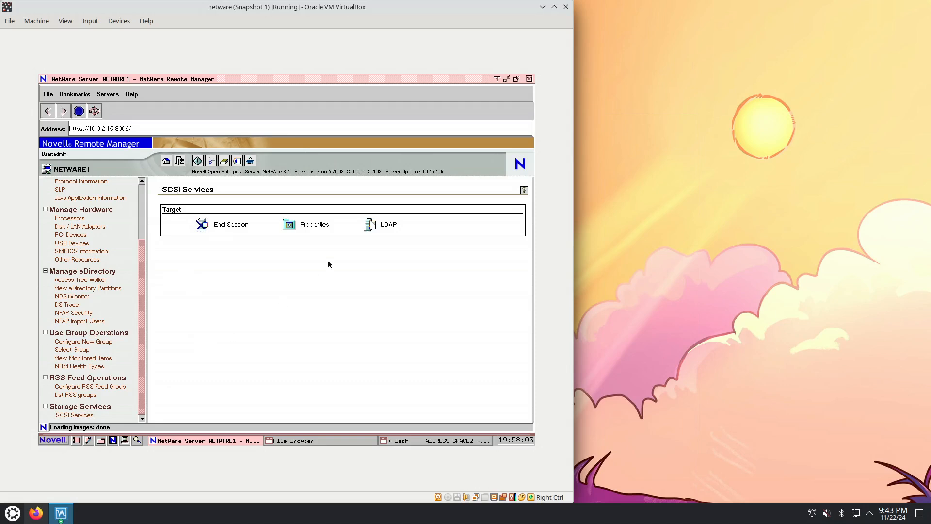
pyautogui.click(529, 78)
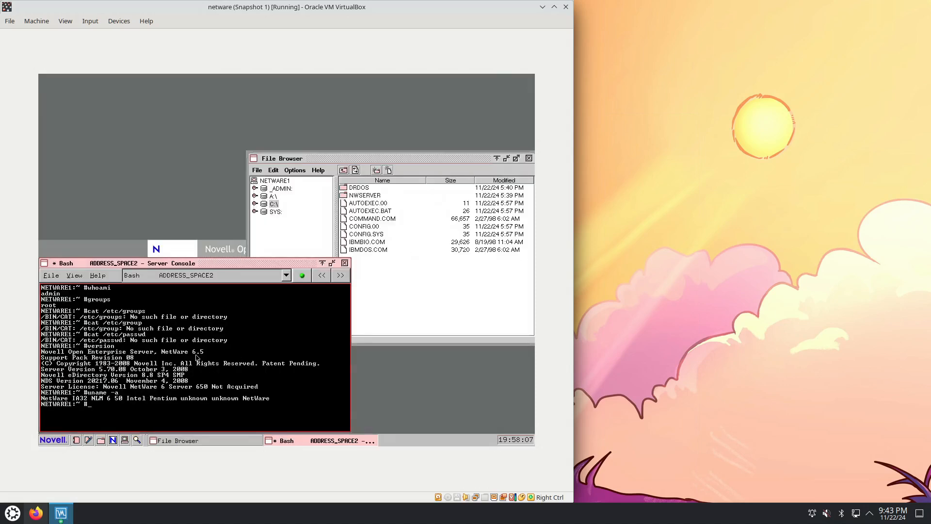
# Launch the Editor utility from the Novell desktop and display its About information
pyautogui.click(64, 443)
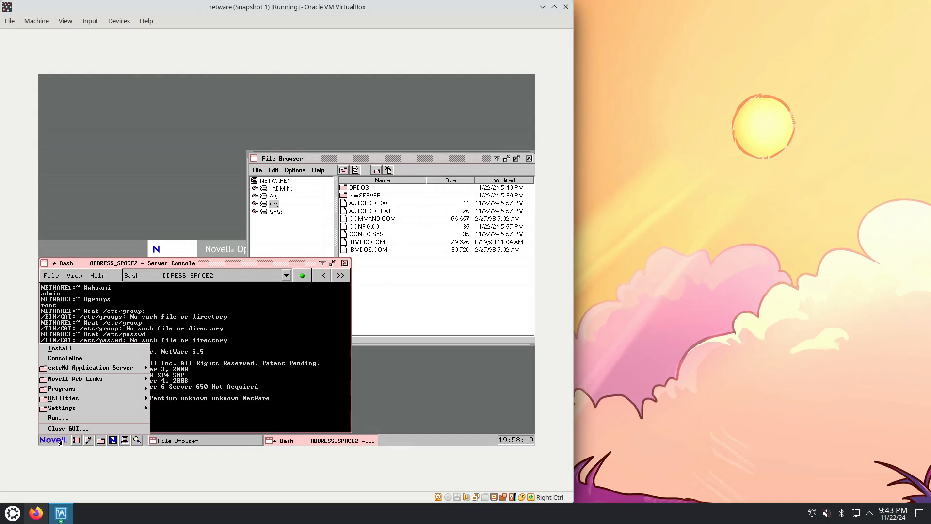
pyautogui.moveTo(103, 412)
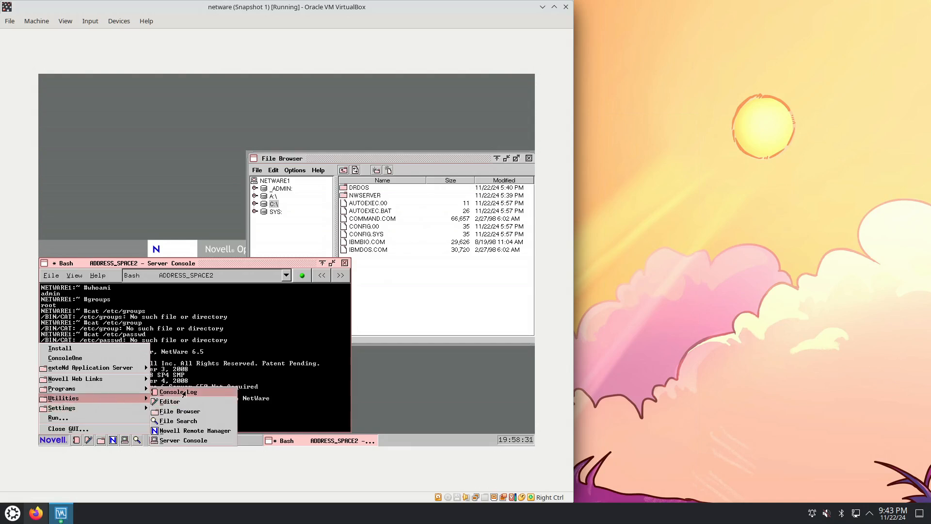
pyautogui.click(181, 402)
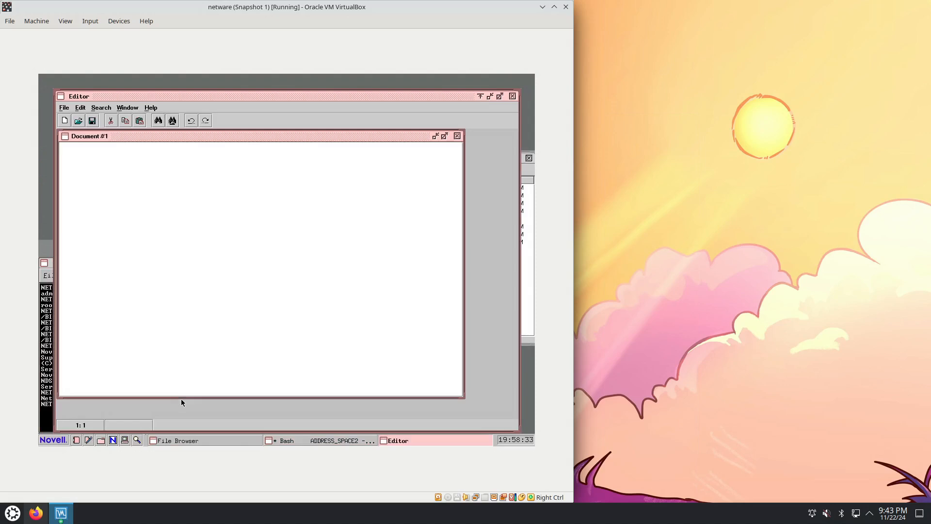
pyautogui.click(150, 107)
pyautogui.click(154, 120)
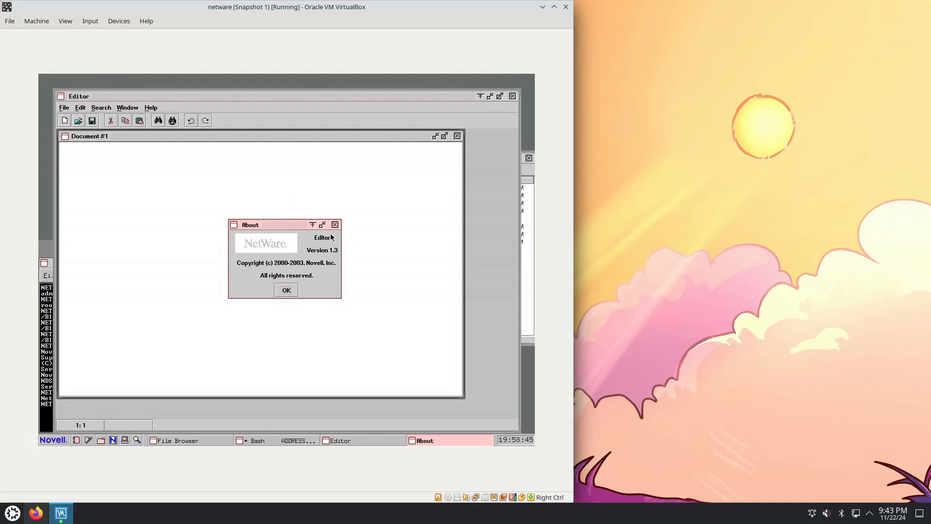
# Bring up the Server Console and cycle backward through its screens, including WTM.NLM, Logger Screen and System Console, until Bash is shown again
pyautogui.click(269, 443)
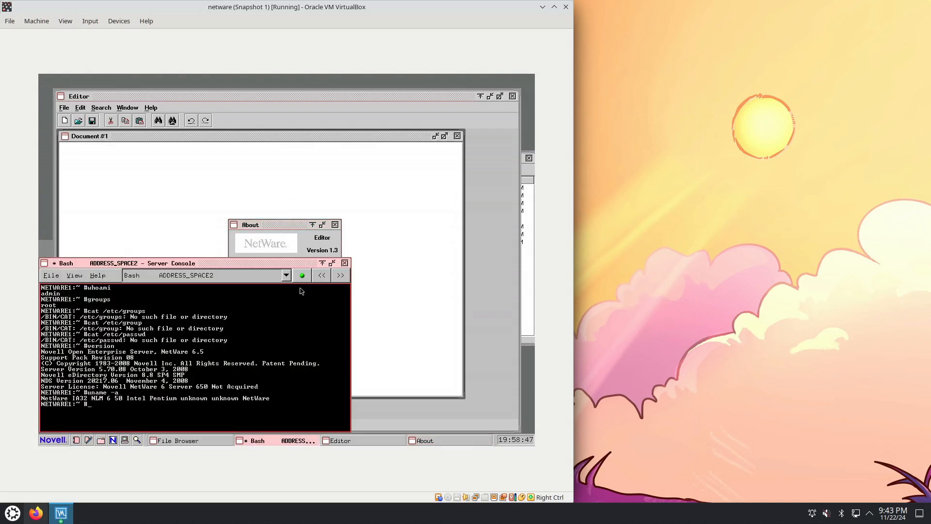
pyautogui.click(320, 275)
pyautogui.click(320, 276)
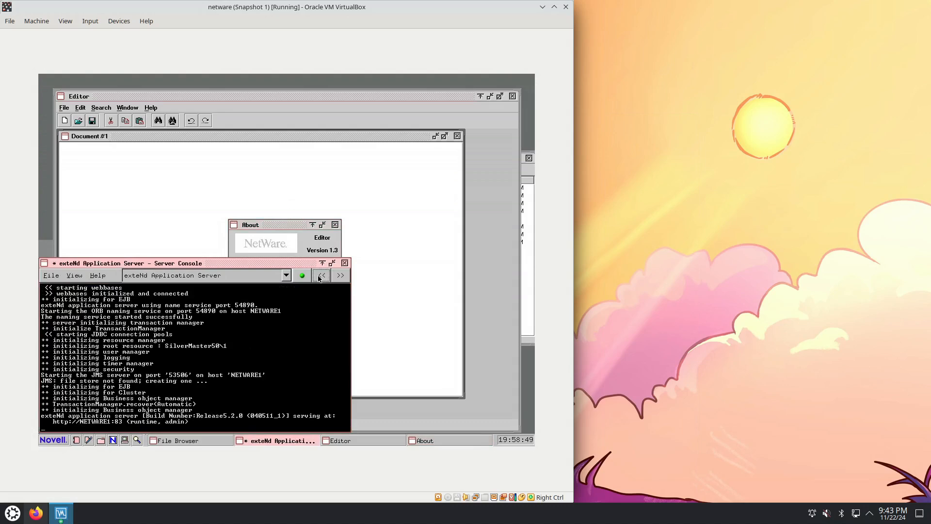
pyautogui.click(322, 275)
pyautogui.click(322, 276)
pyautogui.click(322, 276)
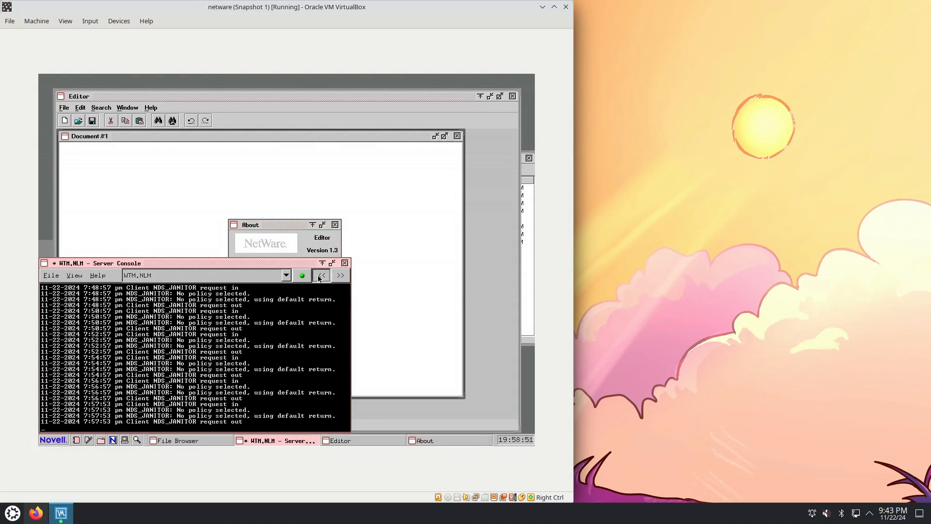
pyautogui.click(321, 275)
pyautogui.click(321, 275)
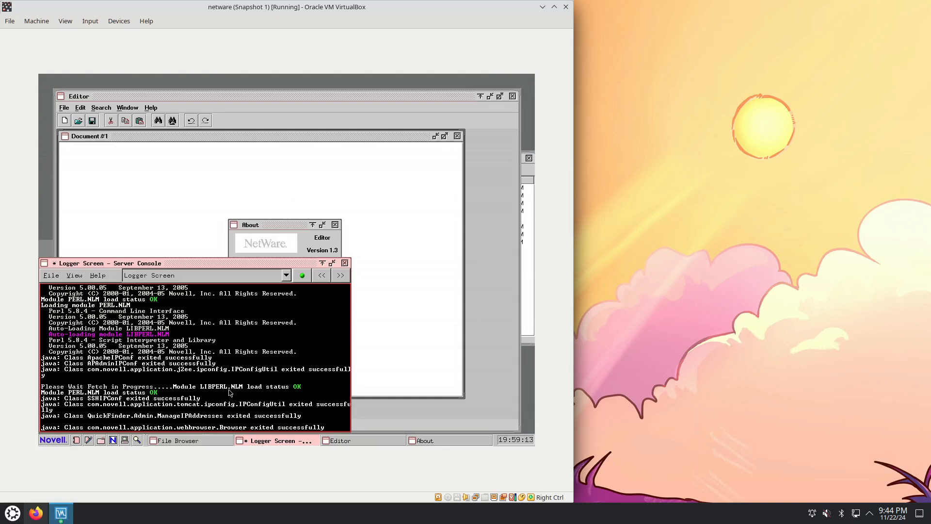
pyautogui.click(321, 275)
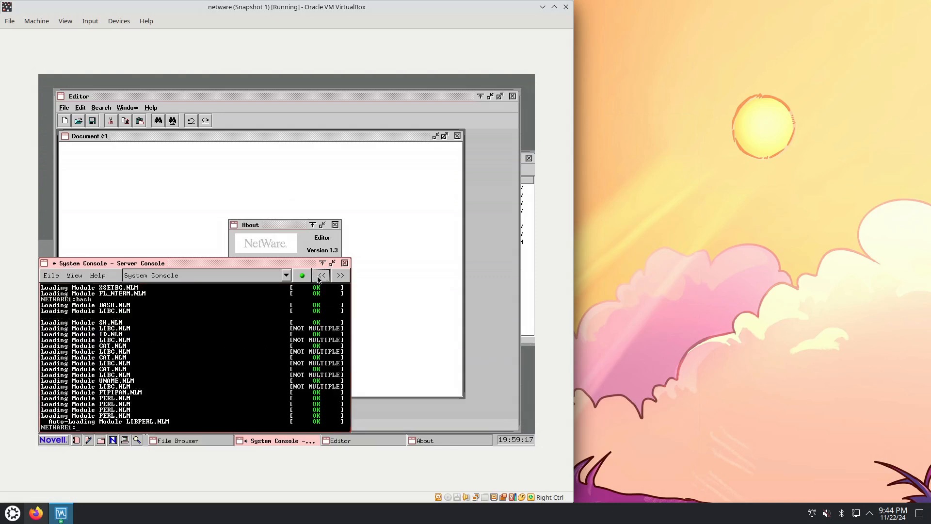
pyautogui.click(321, 276)
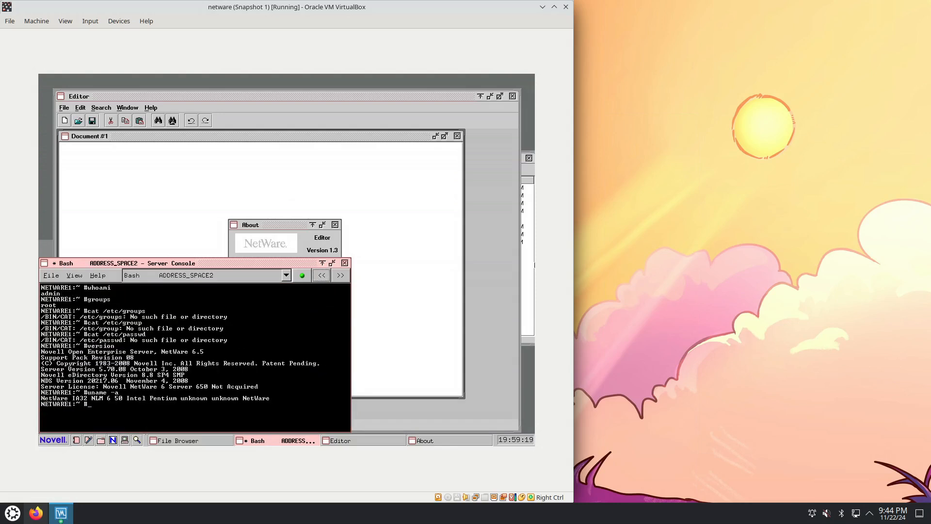
# Return to the Editor, dismiss its About information, check it once more, and close the Editor
pyautogui.click(517, 247)
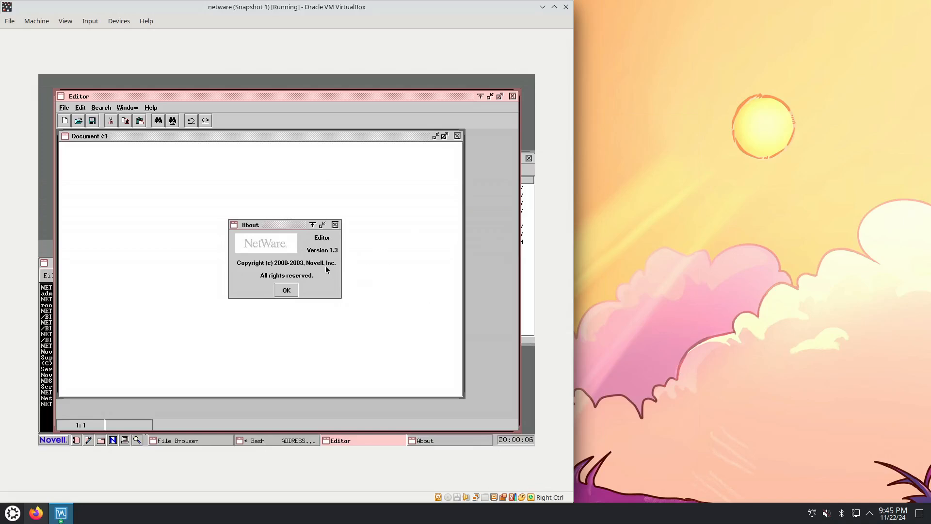
pyautogui.click(295, 290)
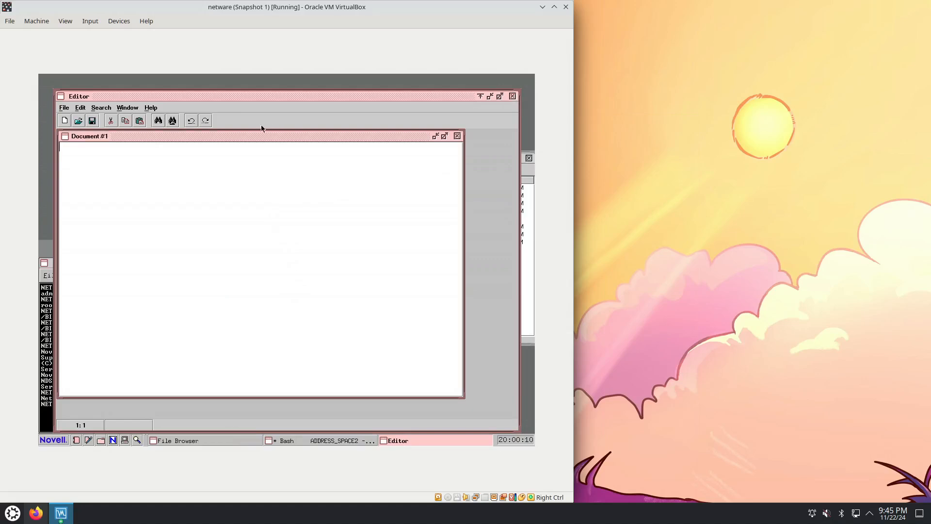
pyautogui.click(155, 110)
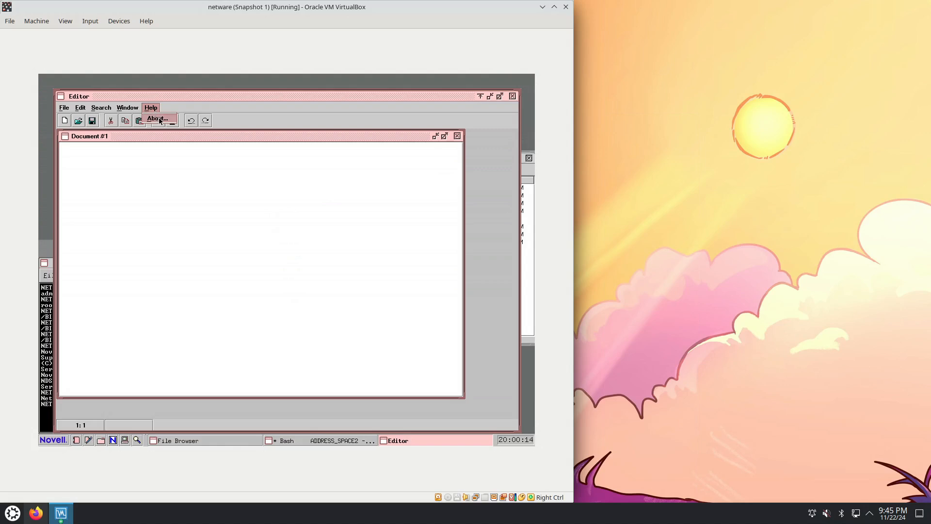
pyautogui.click(157, 119)
pyautogui.click(335, 225)
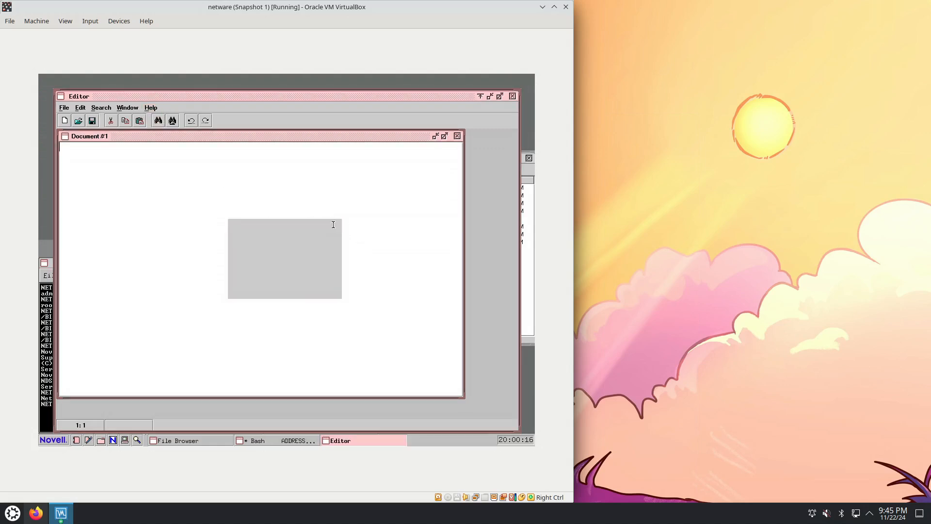
pyautogui.click(513, 96)
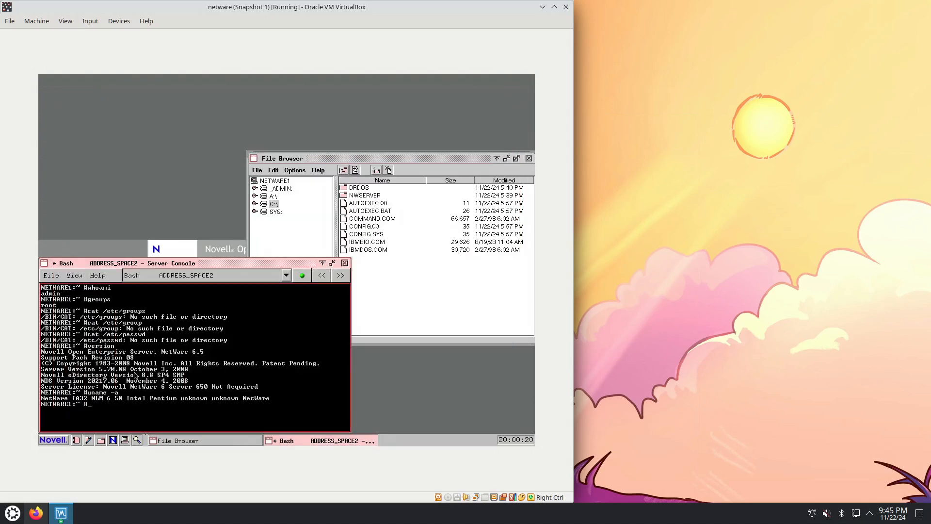
# Launch another File Browser from the Novell desktop's Utilities, display its About information, and dismiss it
pyautogui.click(55, 441)
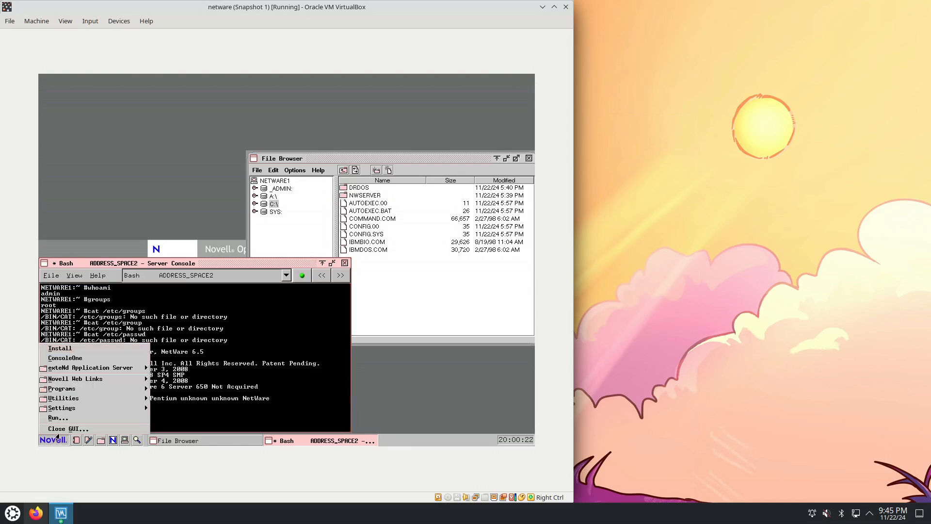
pyautogui.moveTo(90, 402)
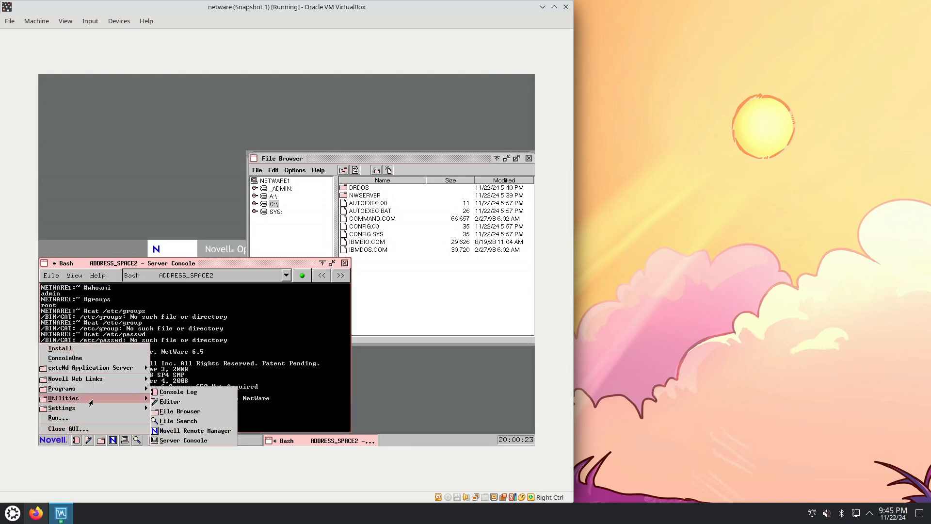
pyautogui.click(175, 412)
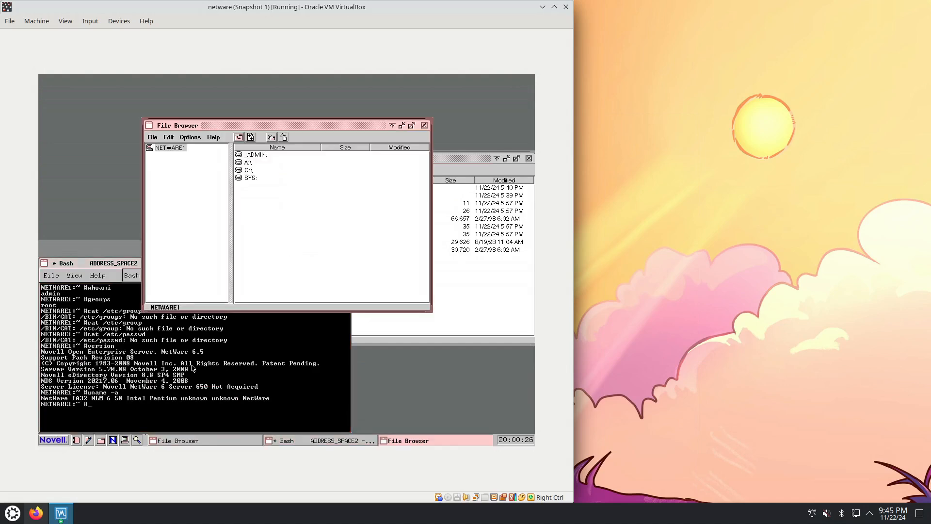
pyautogui.click(213, 137)
pyautogui.click(217, 151)
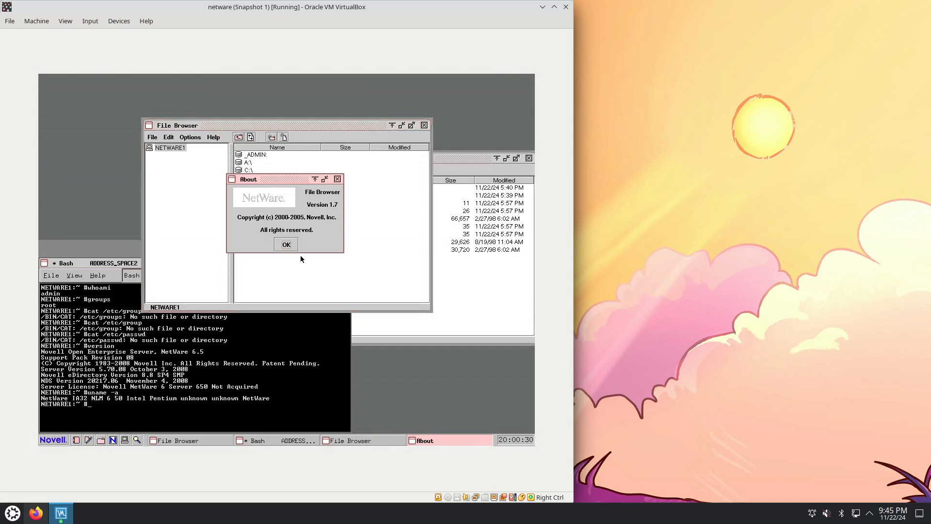
pyautogui.click(292, 245)
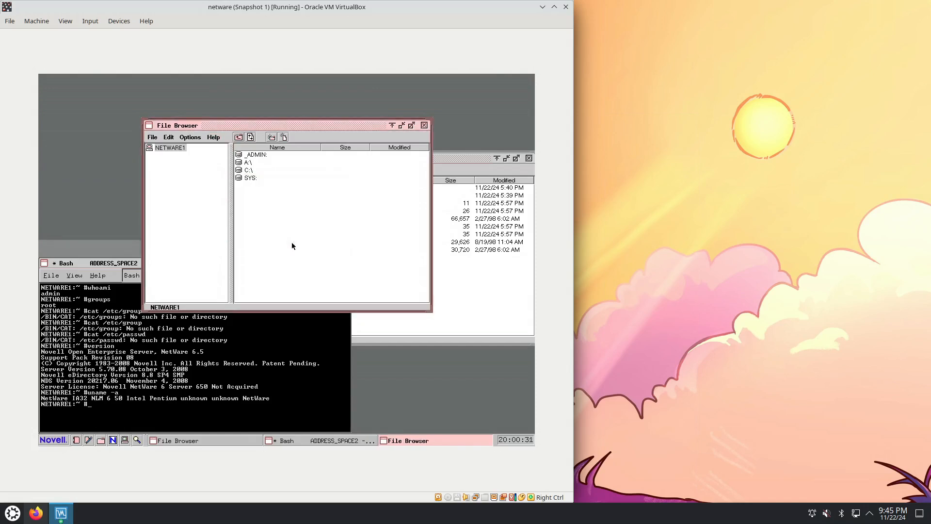
# Browse the Server Console back to exteNd Application Server, return to the ADDRESS_SPACE1 Bash screen, and run "ps aux"
pyautogui.click(210, 373)
pyautogui.click(322, 280)
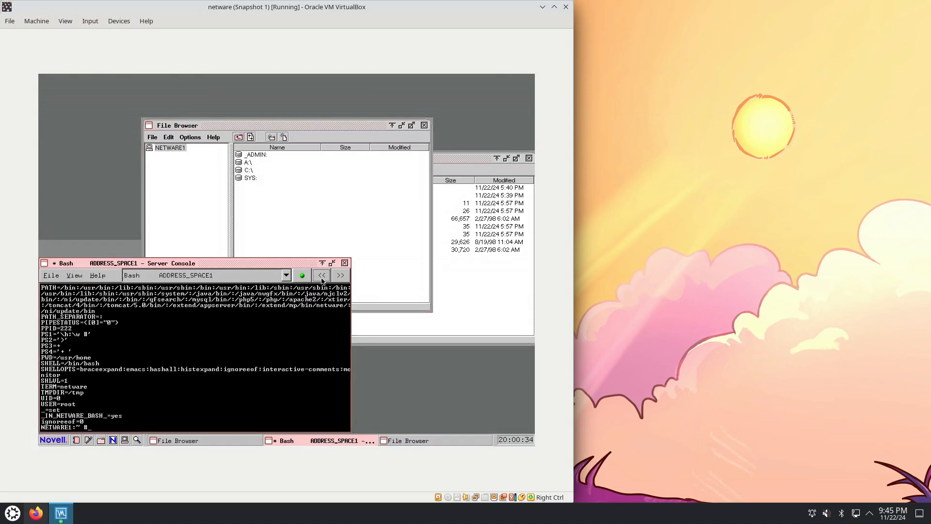
pyautogui.click(322, 280)
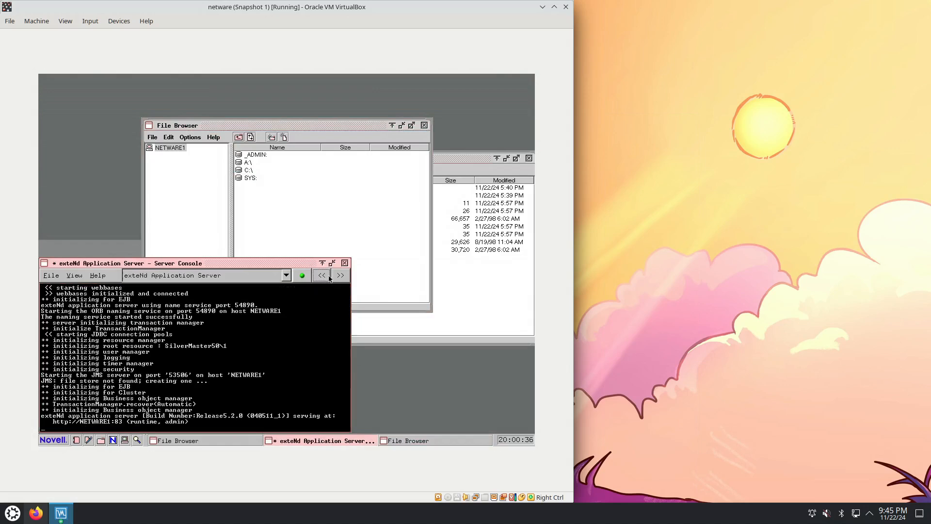
pyautogui.click(340, 278)
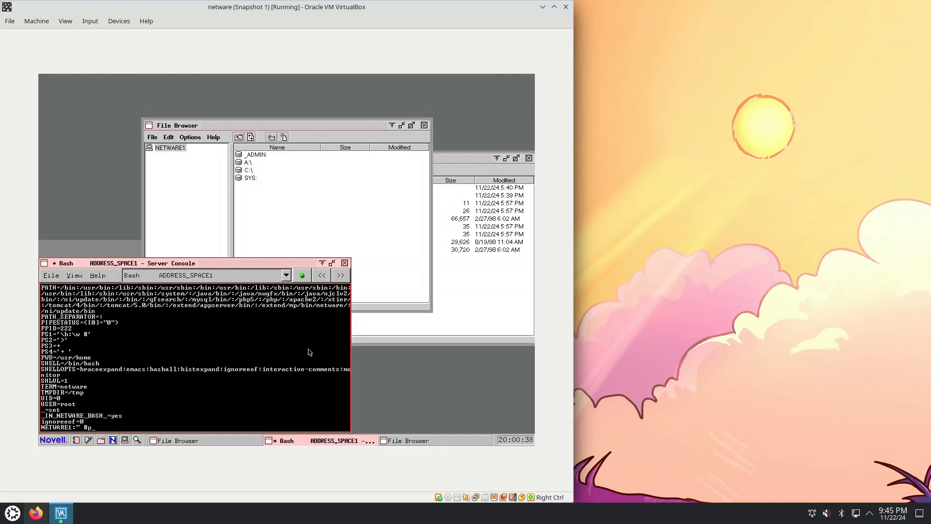
pyautogui.press('Return')
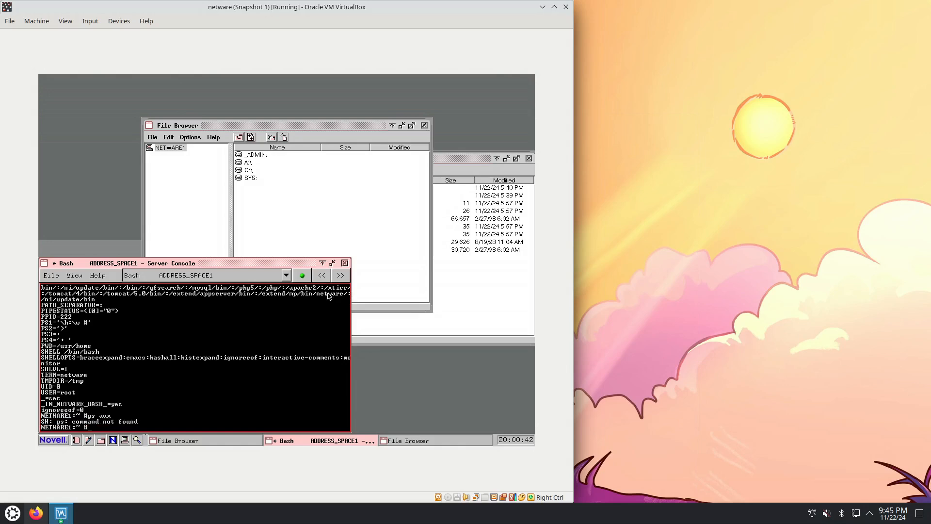
# Cycle the Server Console backward through MySQL Database Server, WTM.NLM and Apache 2.0.63 for NetWare to the Logger Screen
pyautogui.click(322, 277)
pyautogui.click(322, 280)
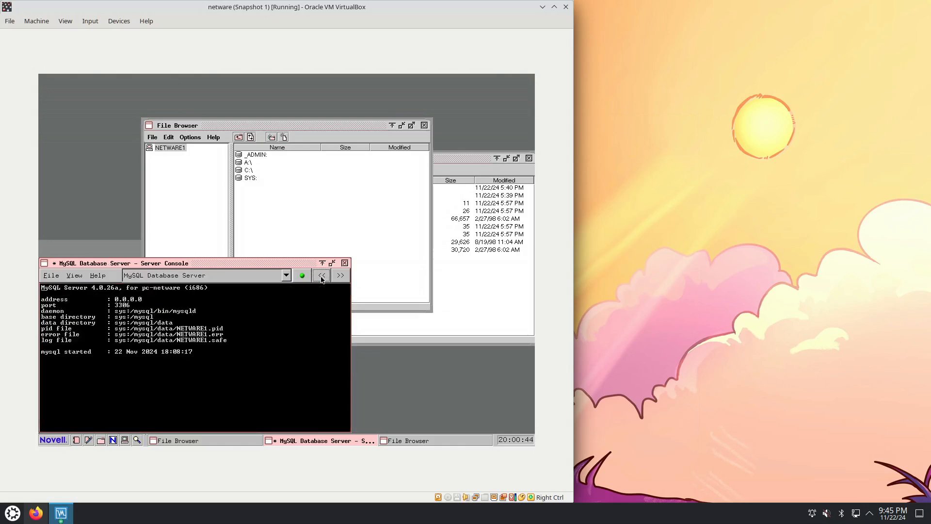
pyautogui.click(322, 277)
pyautogui.click(322, 276)
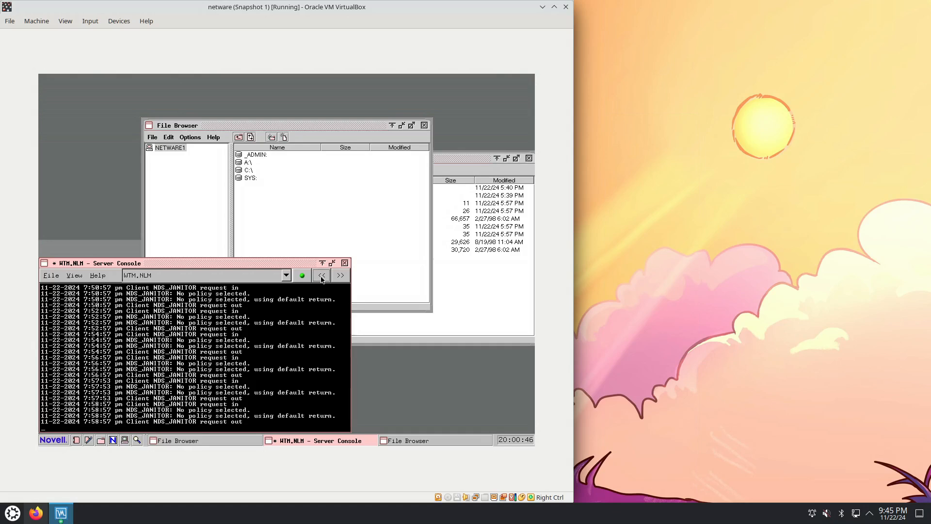
pyautogui.click(322, 277)
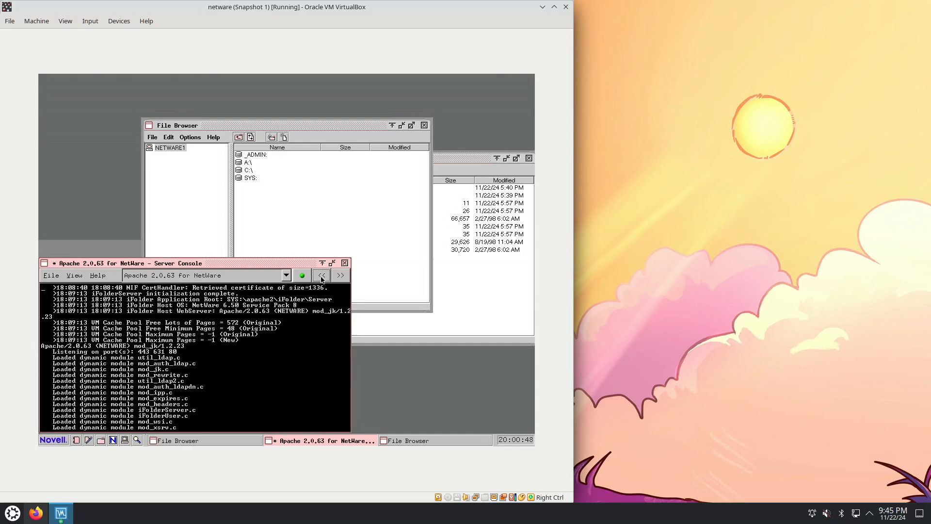
pyautogui.click(322, 276)
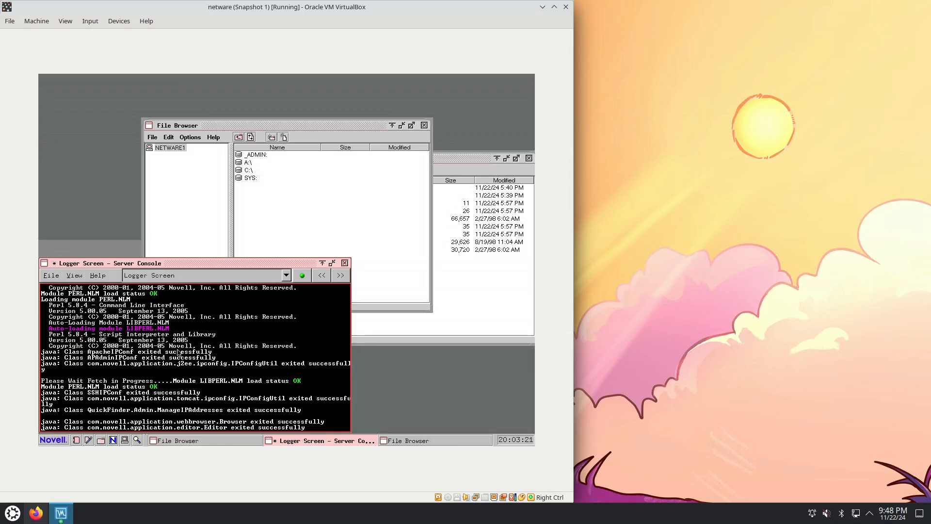
# Launch File Search and search SYS:\ for files with "bash" in their name
pyautogui.click(63, 438)
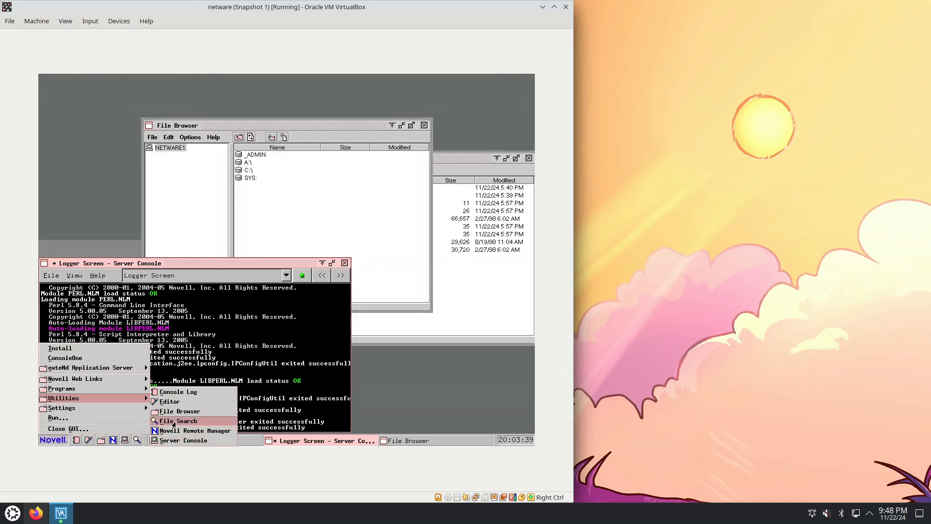
pyautogui.click(174, 421)
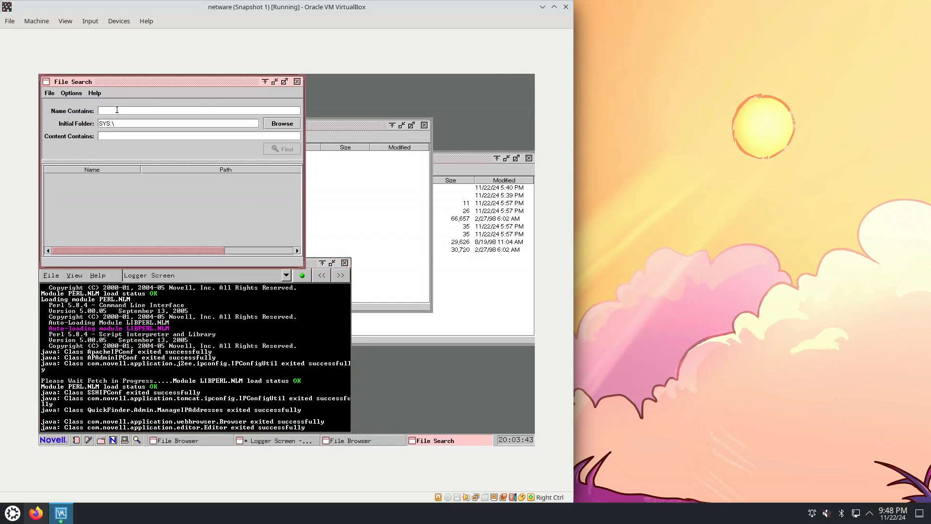
pyautogui.click(117, 110)
pyautogui.write('bash')
pyautogui.click(286, 150)
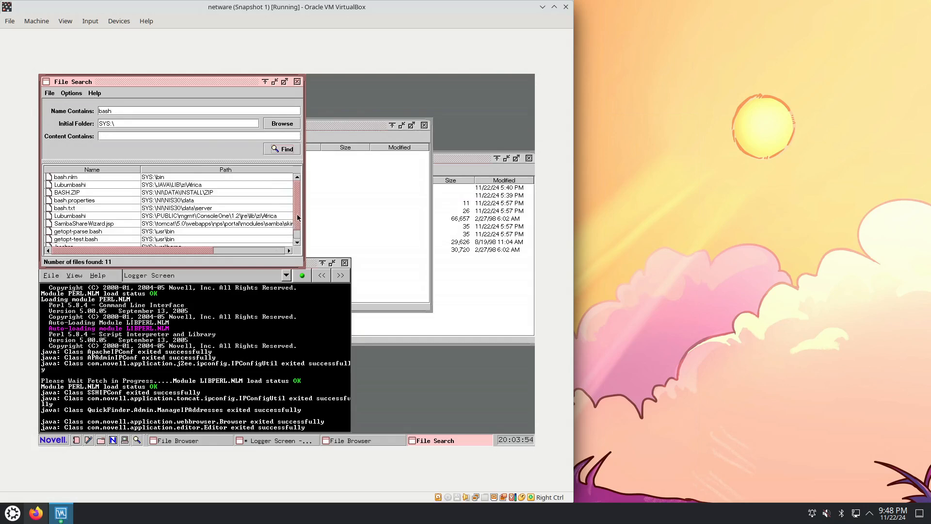
# Look through the file search results, select bash.nlm in SYS:\bin, and close File Search
pyautogui.moveTo(297, 217); pyautogui.dragTo(298, 228)
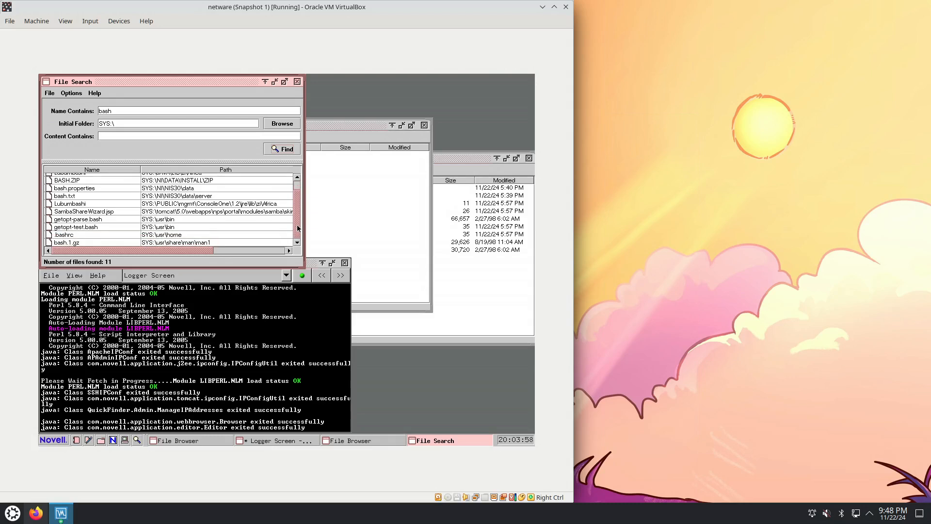
pyautogui.moveTo(298, 229); pyautogui.dragTo(299, 213)
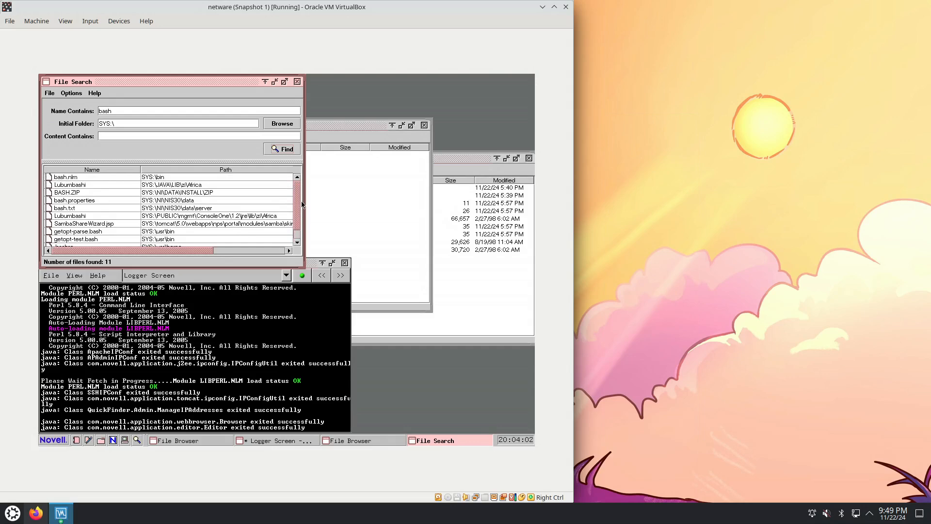
pyautogui.click(82, 178)
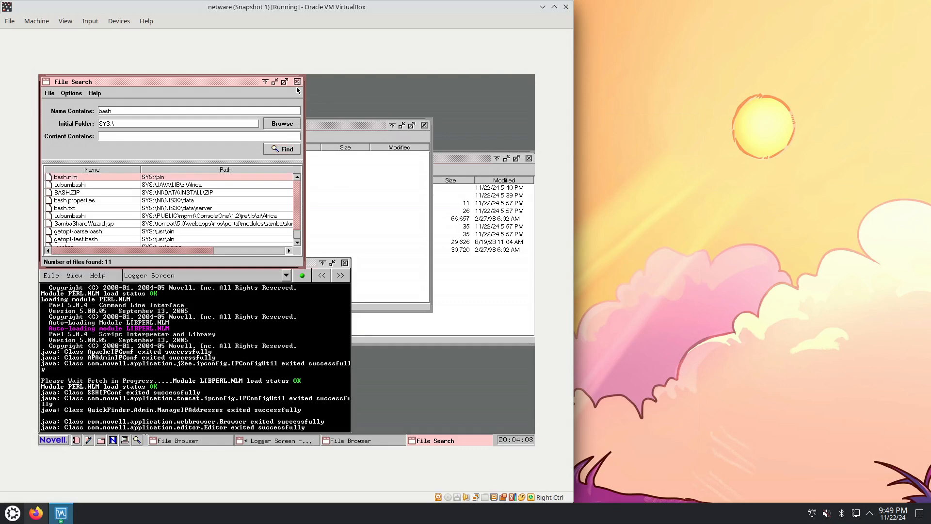
pyautogui.click(297, 83)
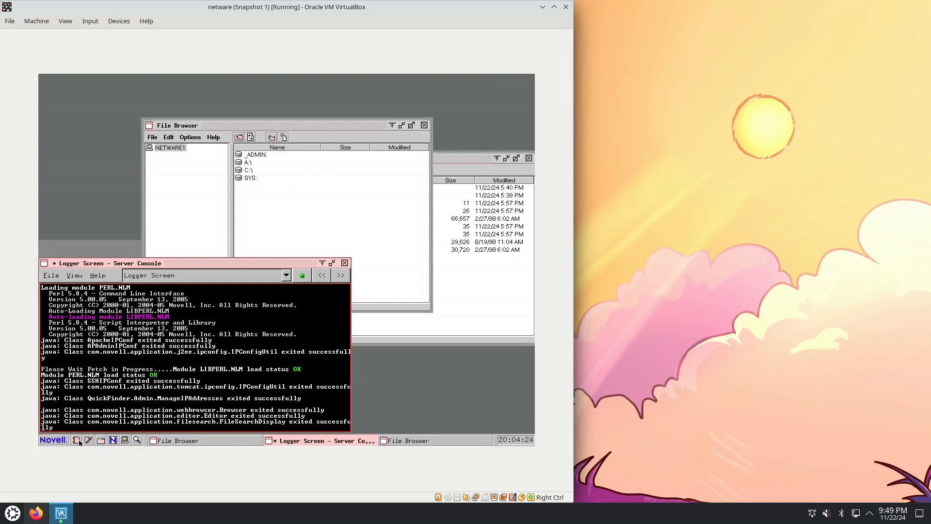
# Launch RConsoleJ from Programs, browse for available remote servers, and close the server list and RConsoleJ
pyautogui.click(54, 440)
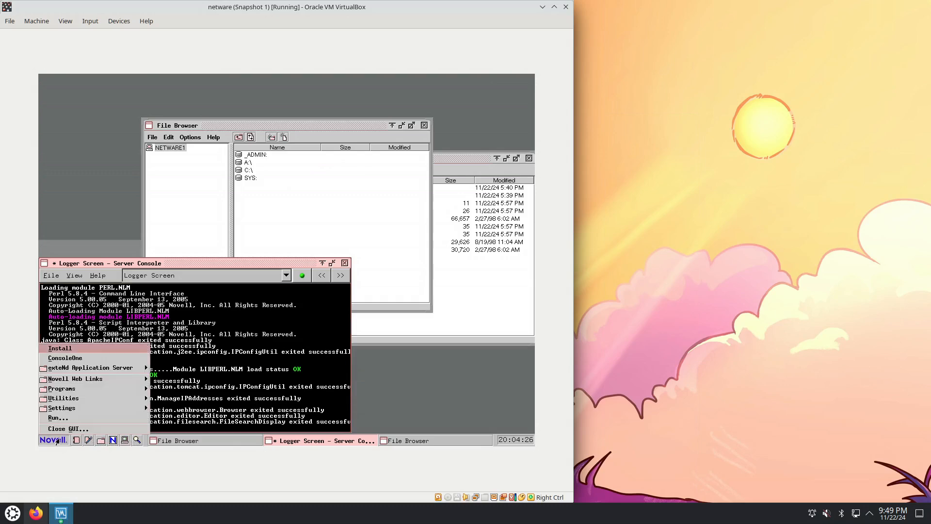
pyautogui.moveTo(113, 388)
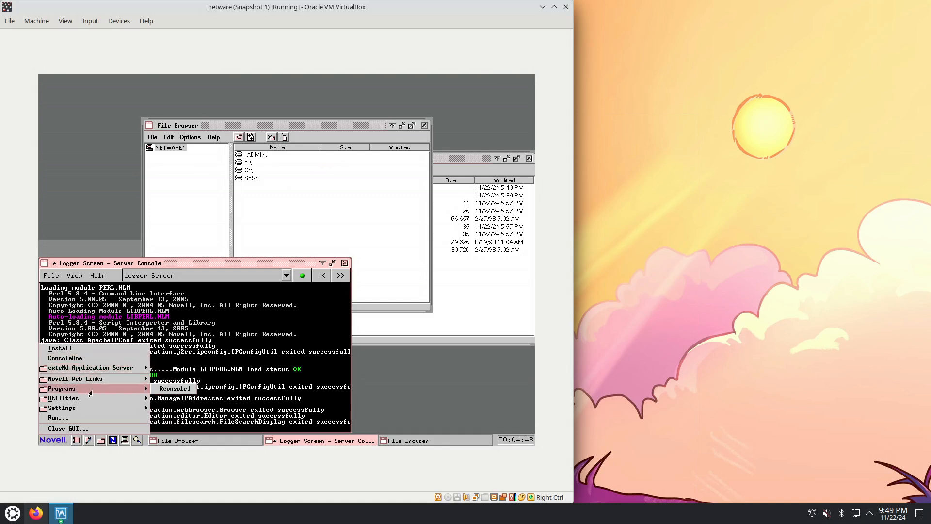
pyautogui.click(173, 388)
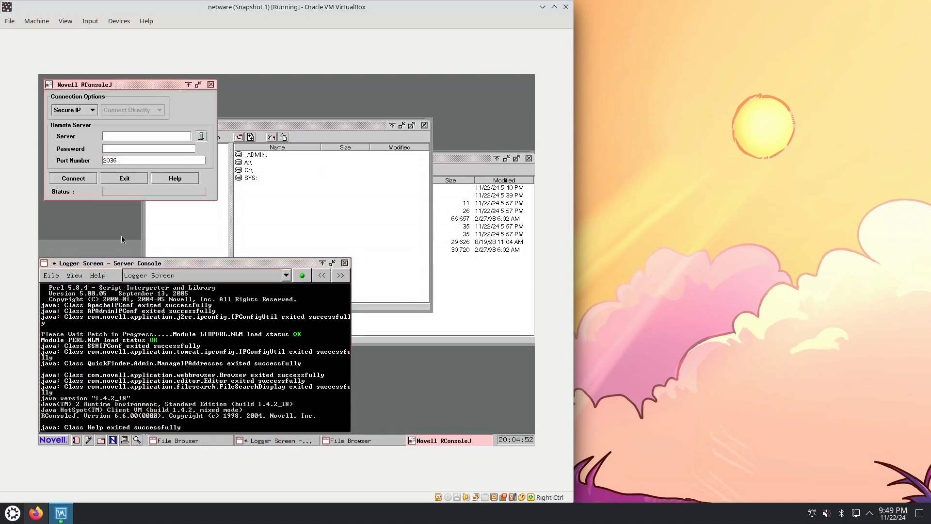
pyautogui.click(200, 136)
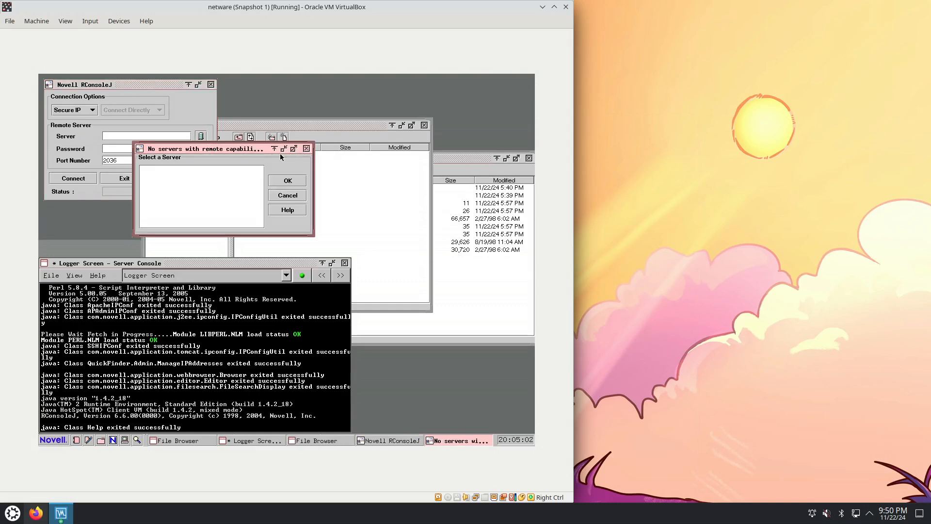
pyautogui.click(306, 148)
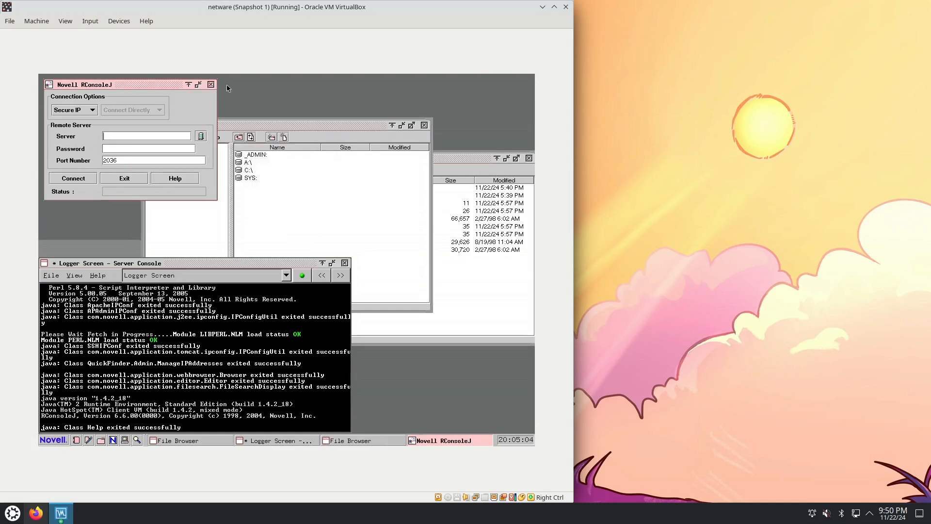
pyautogui.click(211, 84)
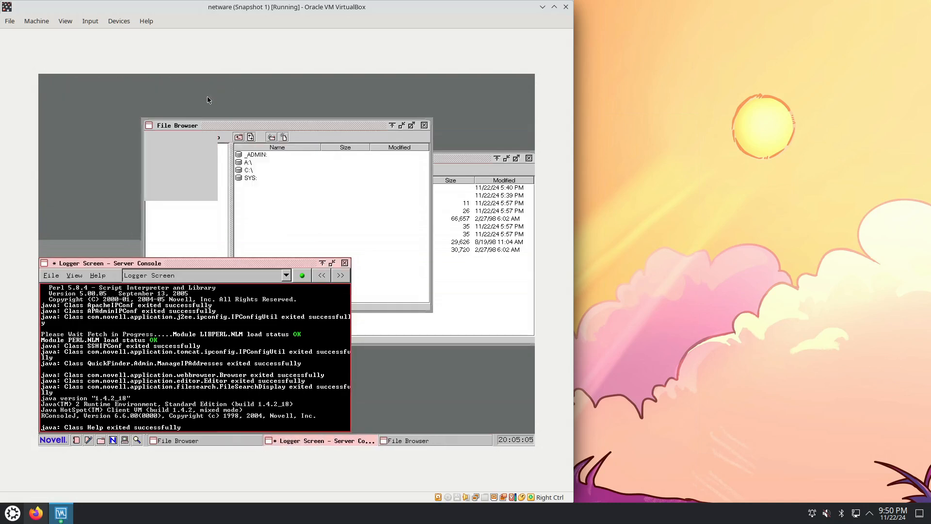
# Check the Settings entries of the Novell desktop and start a new Bash session by running the command "bash"
pyautogui.click(50, 439)
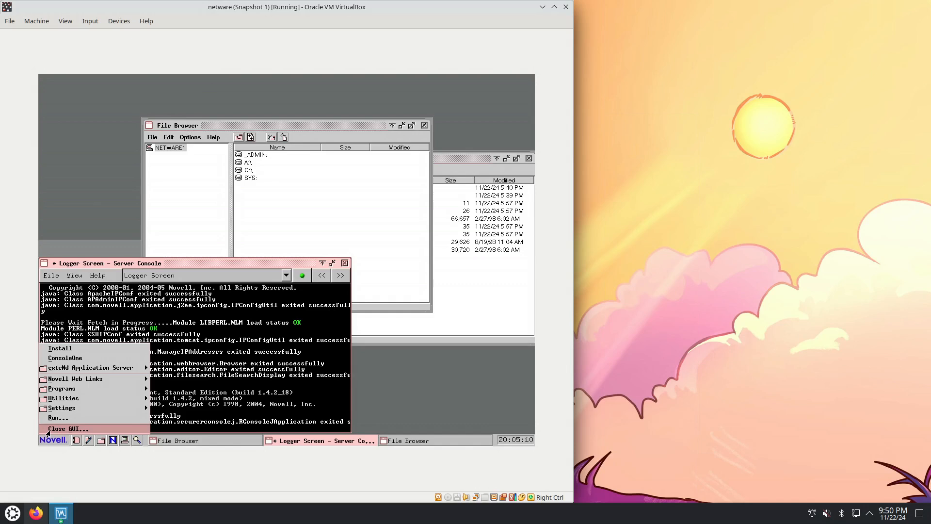
pyautogui.moveTo(108, 408)
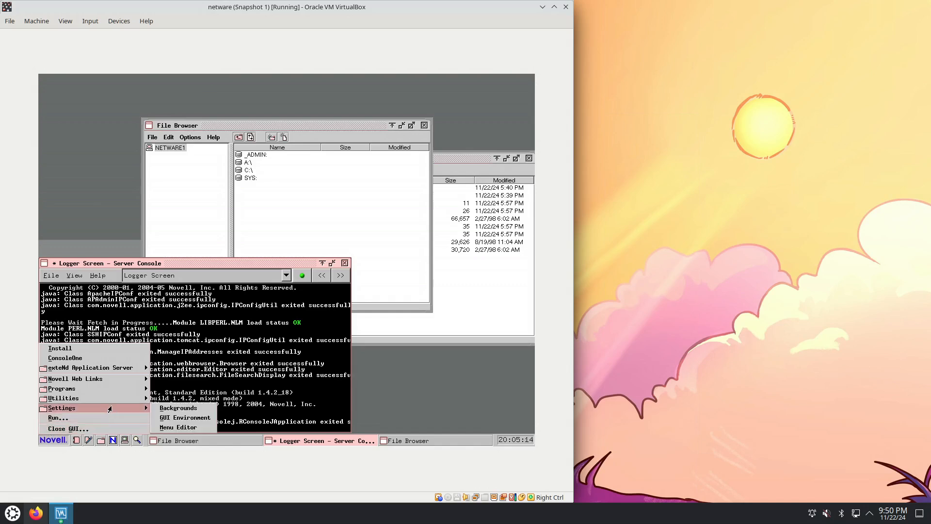
pyautogui.click(104, 422)
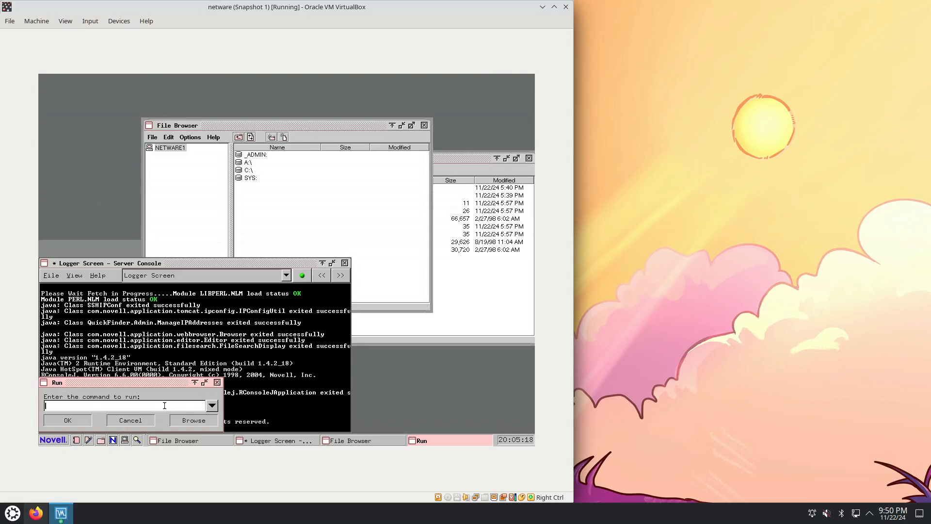
pyautogui.write('bash')
pyautogui.press('Return')
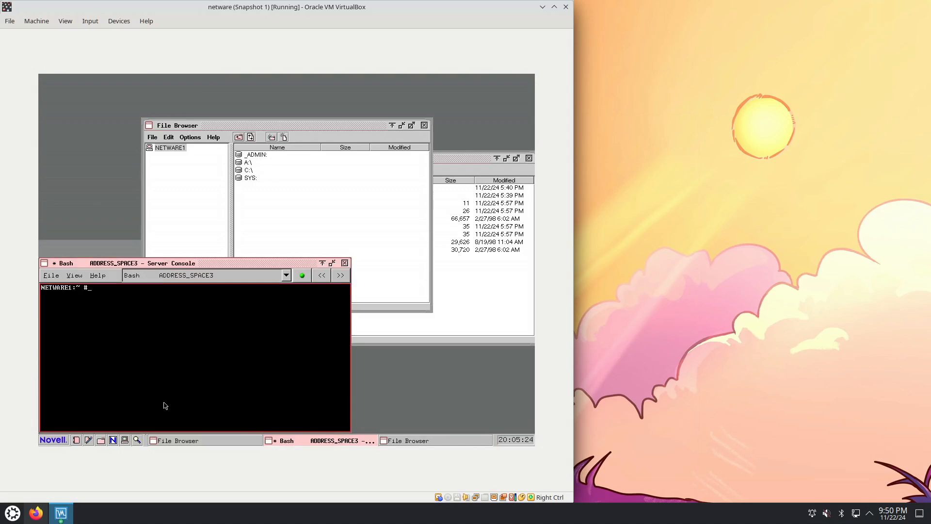
# List the available Server Console screens, switch to the Logger Screen, and leave the GUI for the full-screen Apache text console
pyautogui.click(286, 275)
pyautogui.click(287, 278)
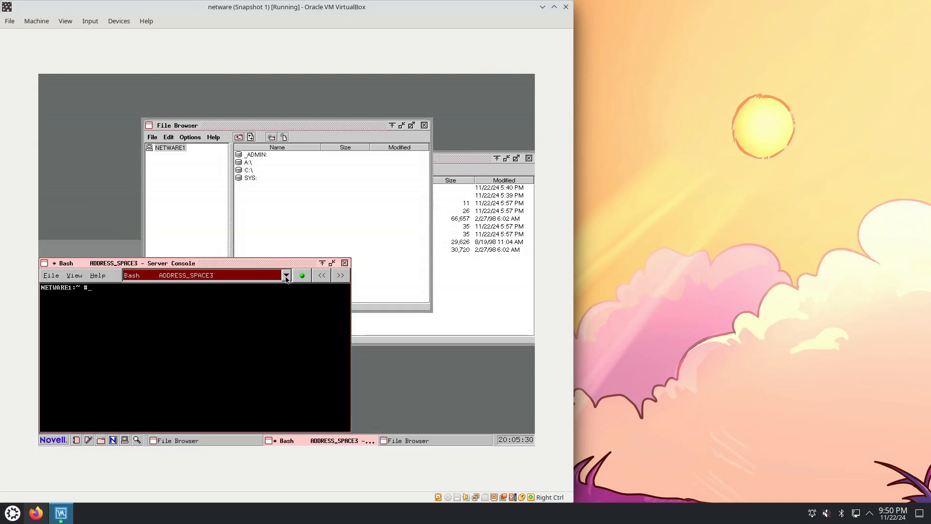
pyautogui.click(286, 277)
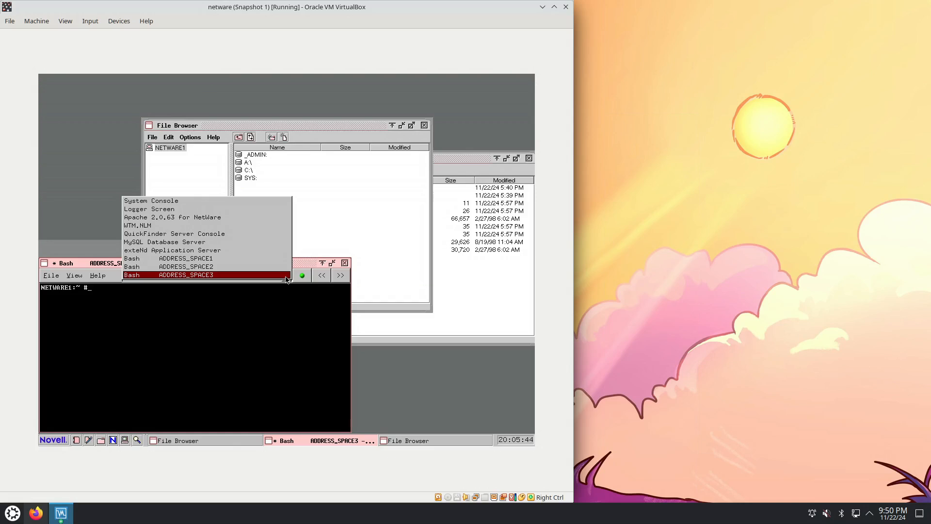
pyautogui.click(287, 279)
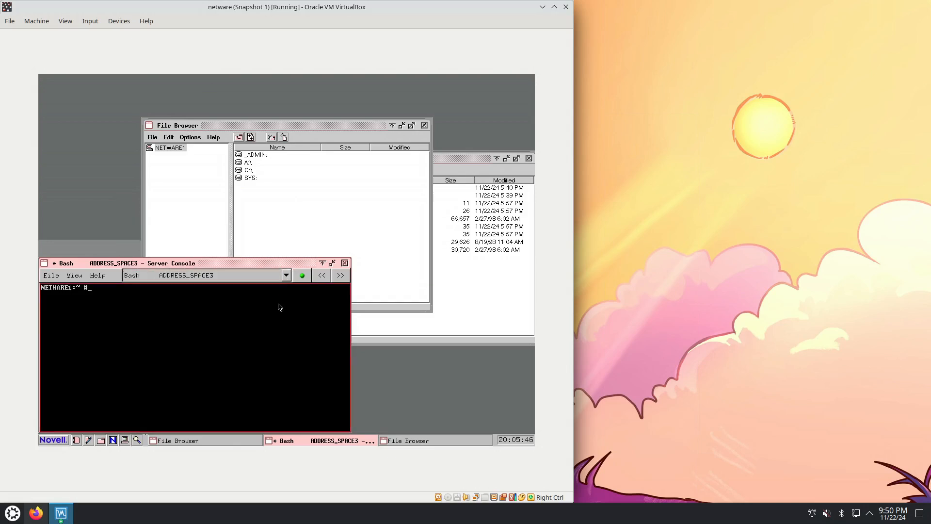
pyautogui.click(287, 281)
pyautogui.click(148, 209)
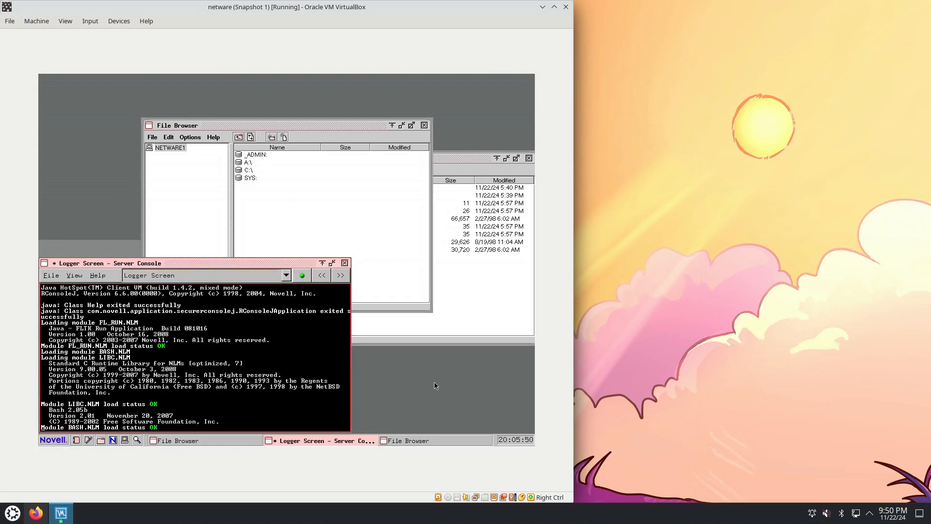
pyautogui.hotkey('alt', 'Escape')
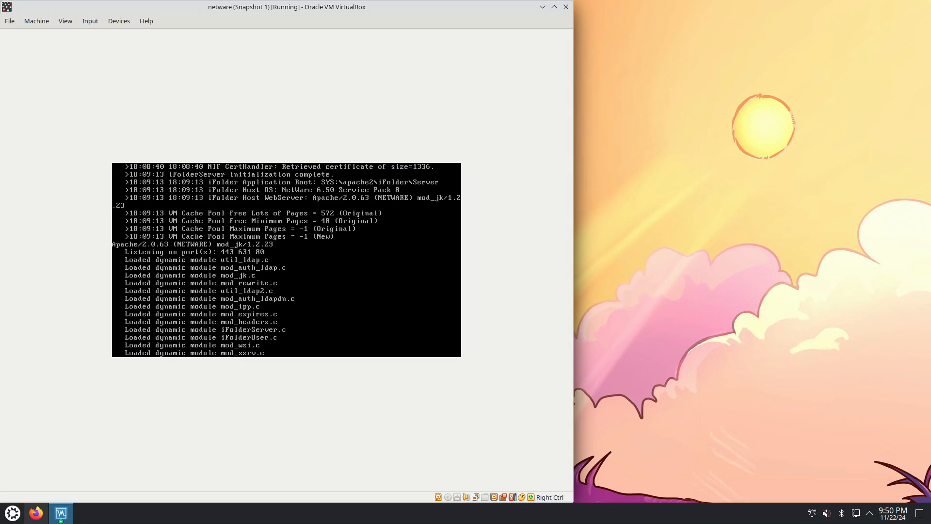
# Cycle through the full-screen server consoles, including the QuickFinder Server Console, until returning to the graphical desktop
pyautogui.hotkey('alt', 'Escape')
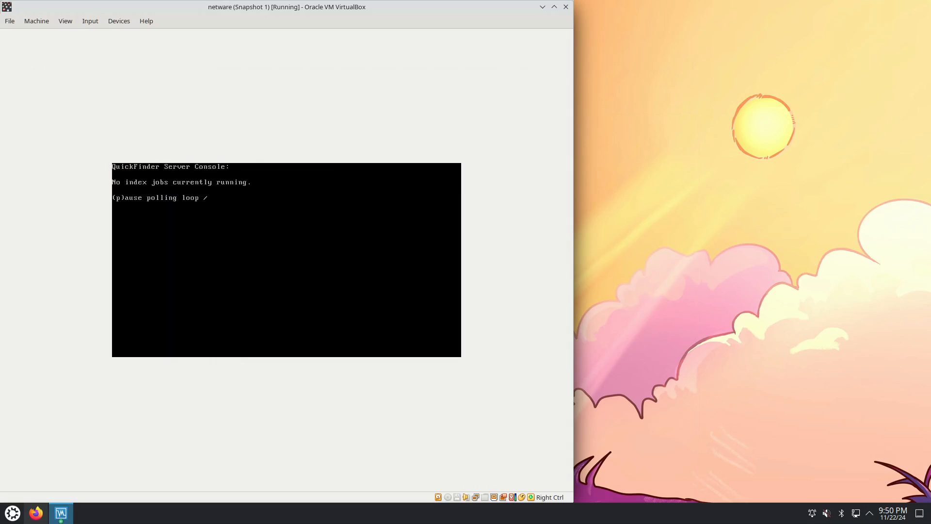
pyautogui.hotkey('alt', 'Escape')
pyautogui.hotkey('alt', 'Escape')
pyautogui.hotkey('alt', 'Escape')
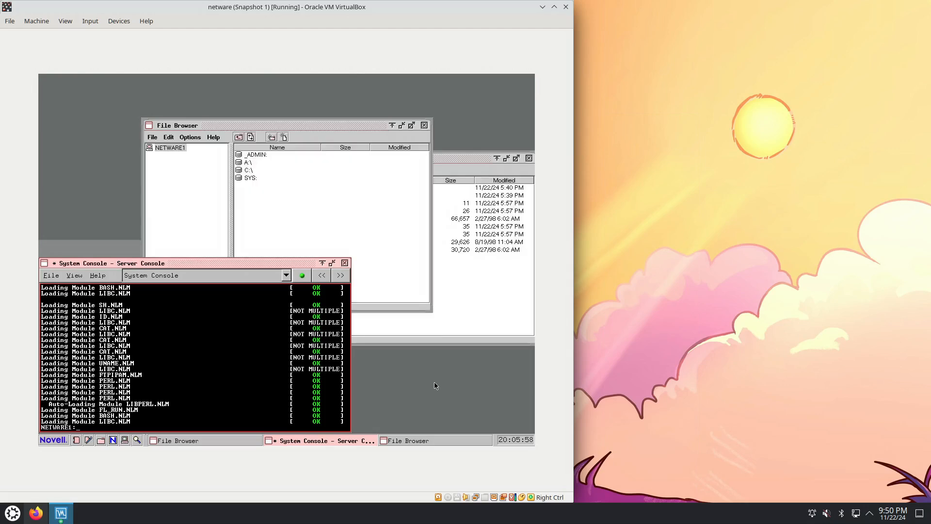
# Bring up the full-screen Current Screens list, view screen 2 (Logger Screen), and return to screen 12, the X Server graphical console
pyautogui.hotkey('ctrl', 'Escape')
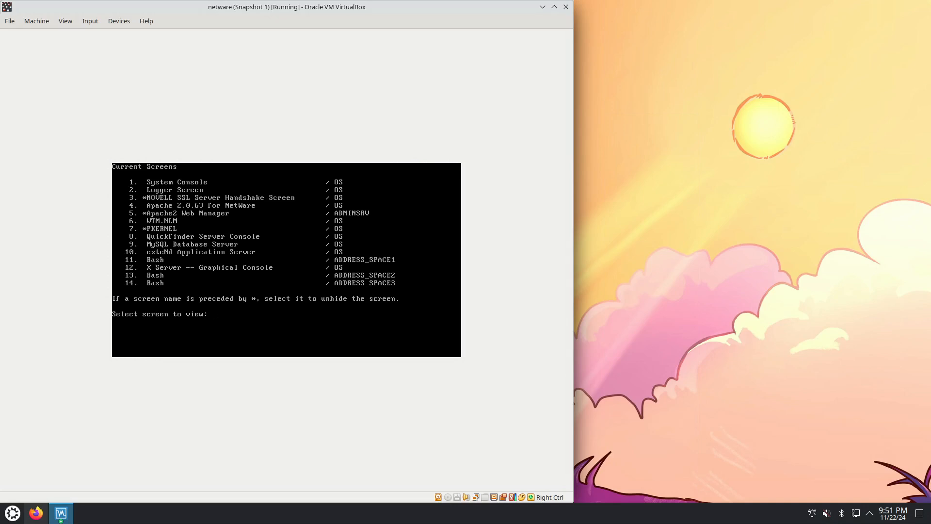
pyautogui.write('2')
pyautogui.press('Return')
pyautogui.write('12')
pyautogui.press('Return')
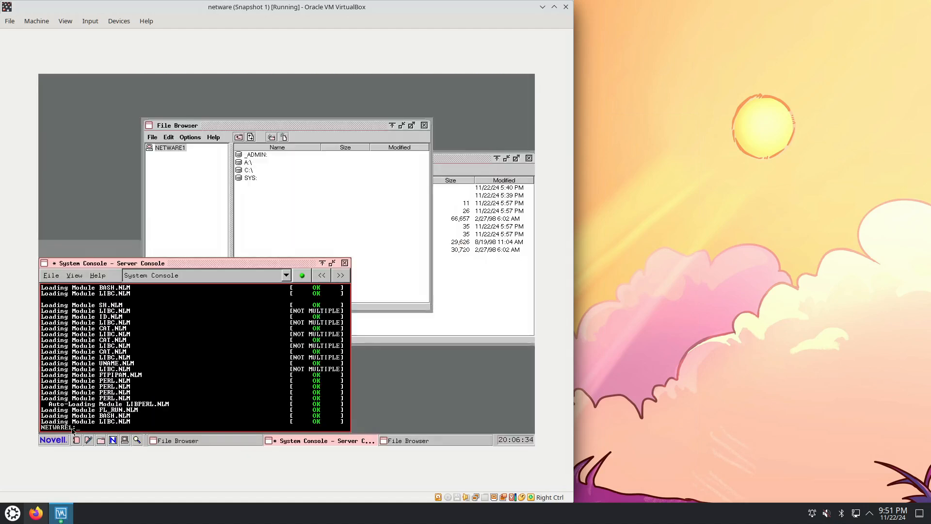
# Look over the Novell Web Links entries of the Novell desktop and dismiss them without choosing one
pyautogui.click(59, 440)
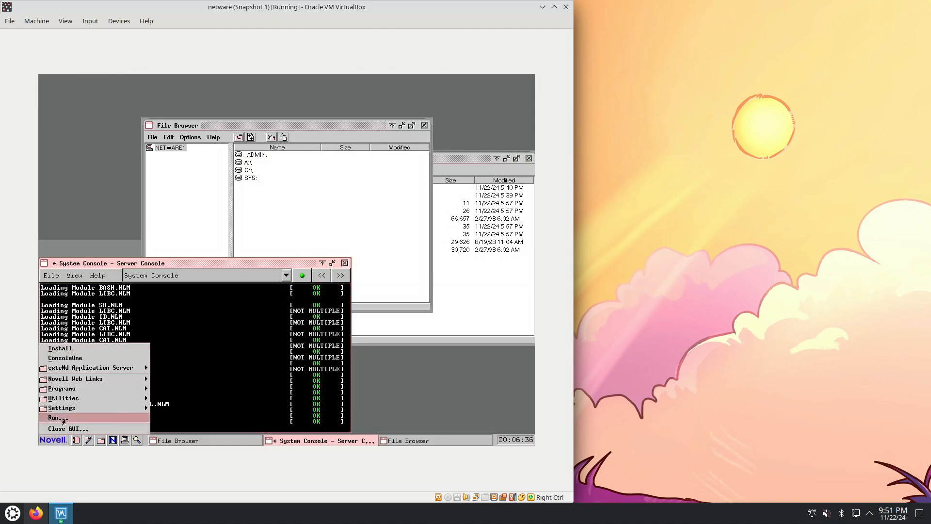
pyautogui.moveTo(88, 380)
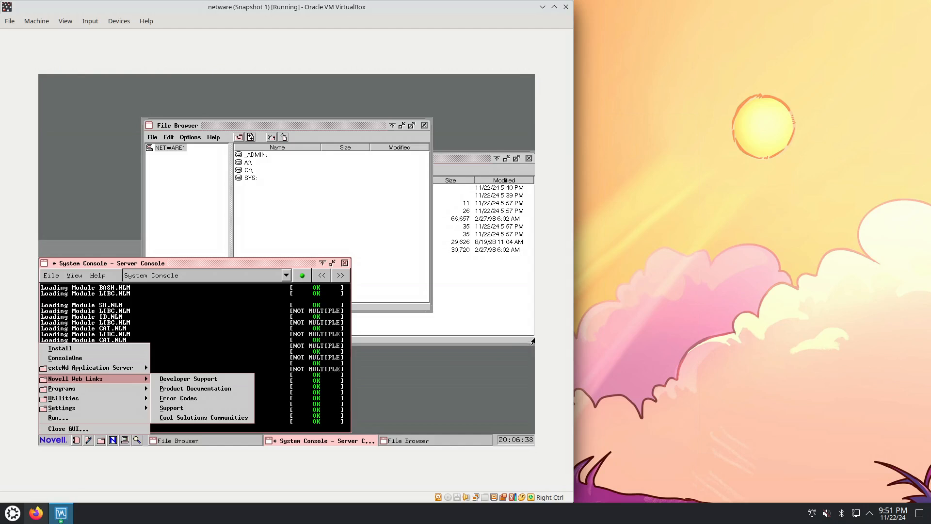
pyautogui.click(426, 330)
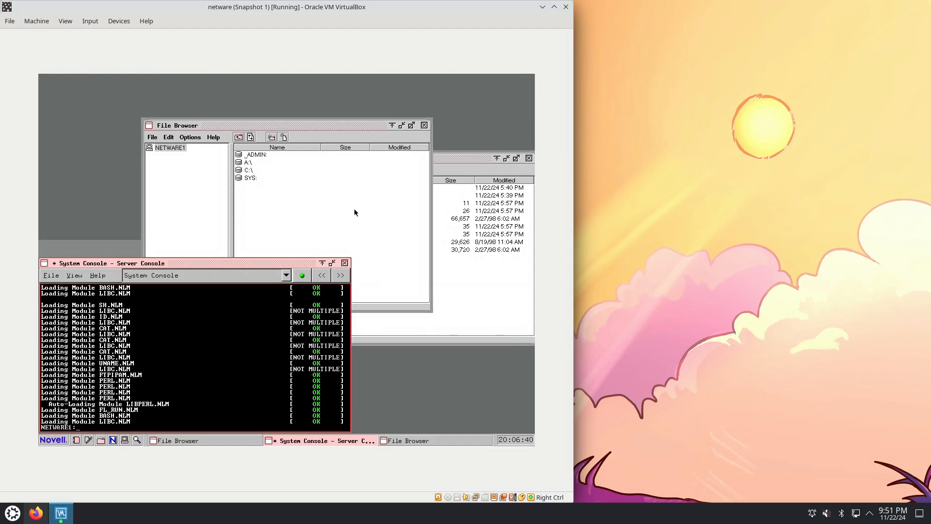
# Browse the contents of the C:\ drive and the SYS: volume in the front File Browser window
pyautogui.doubleClick(249, 170)
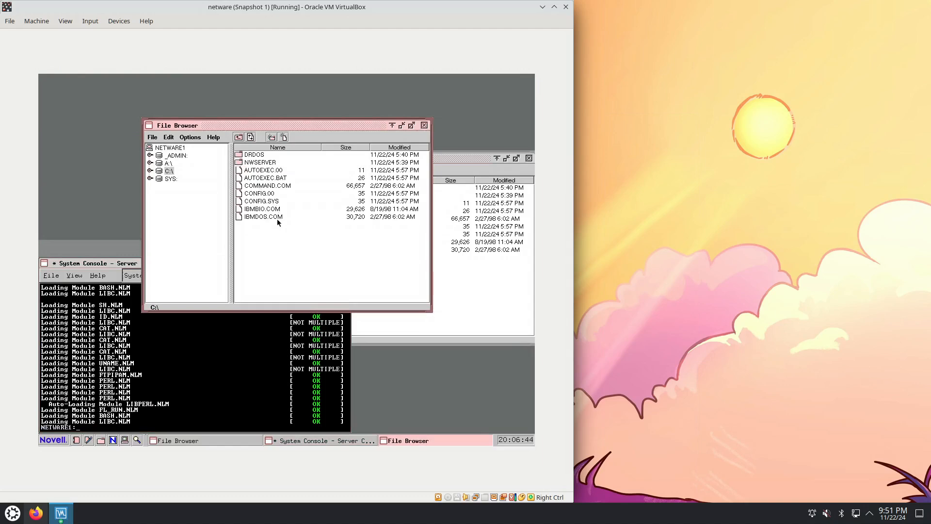
pyautogui.doubleClick(176, 178)
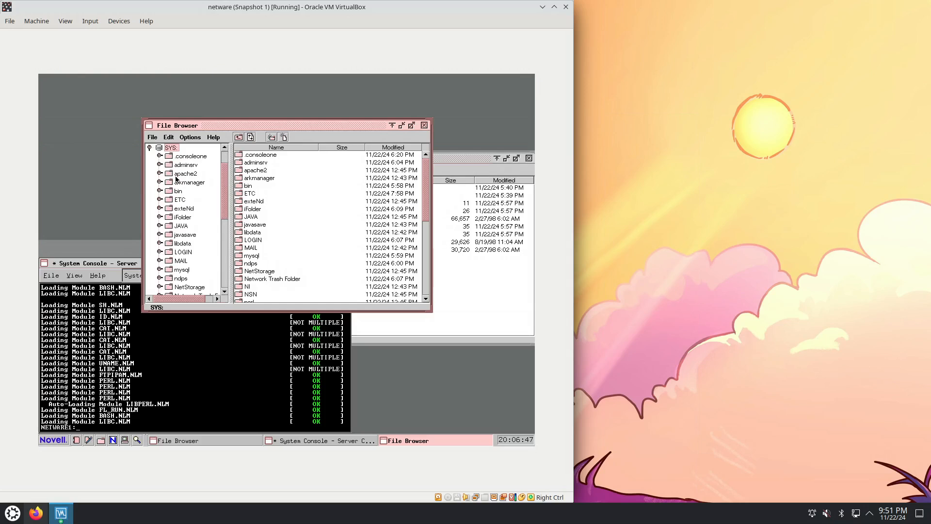
# Switch the Server Console window to the Bash session in ADDRESS_SPACE1
pyautogui.click(238, 421)
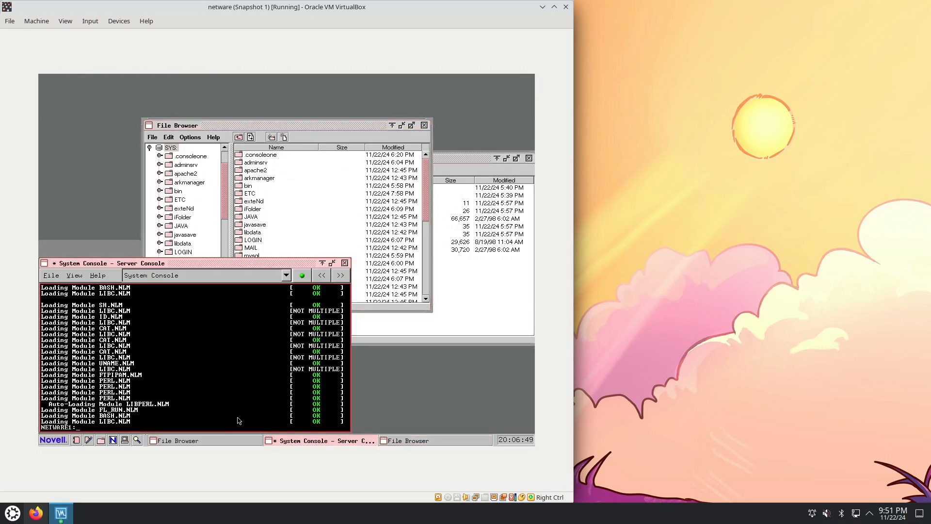
pyautogui.click(243, 274)
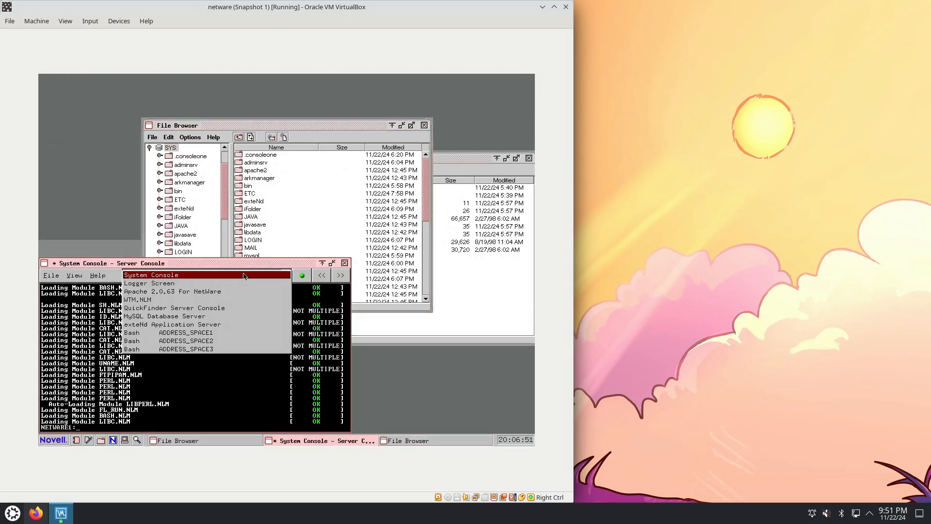
pyautogui.click(210, 332)
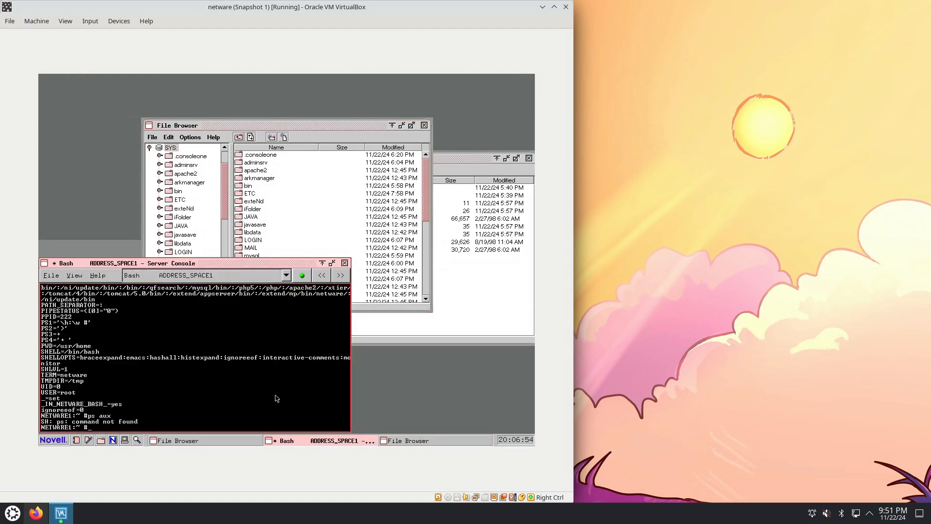
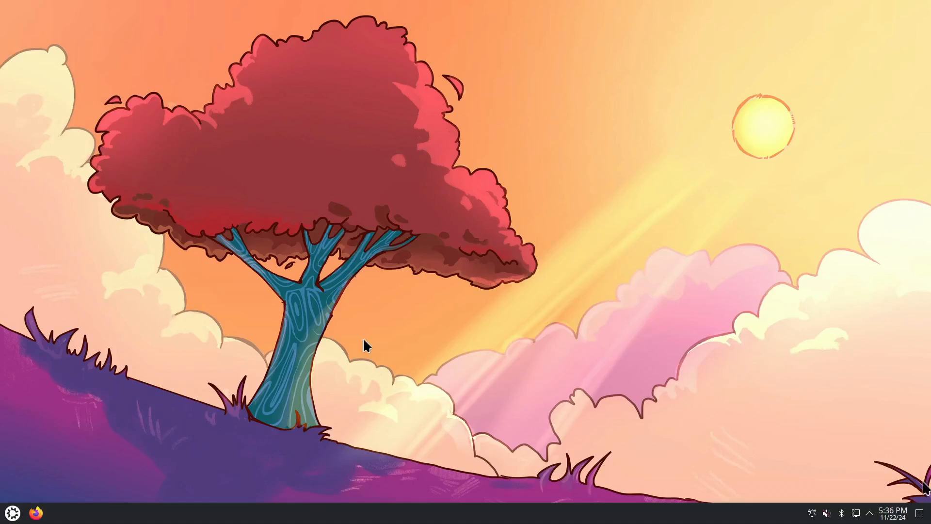
# Find VirtualBox among the host's installed applications and launch it
pyautogui.click(12, 513)
pyautogui.write('virt')
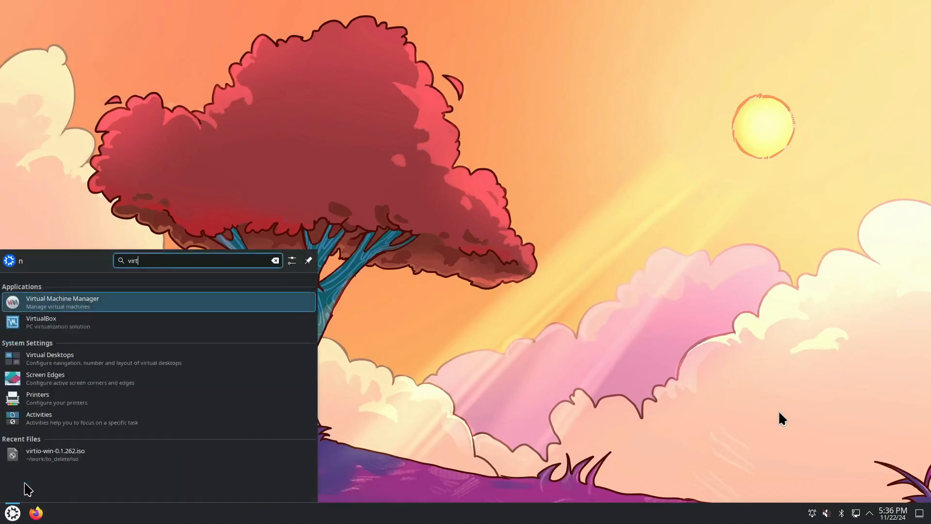
pyautogui.press('Down')
pyautogui.press('Return')
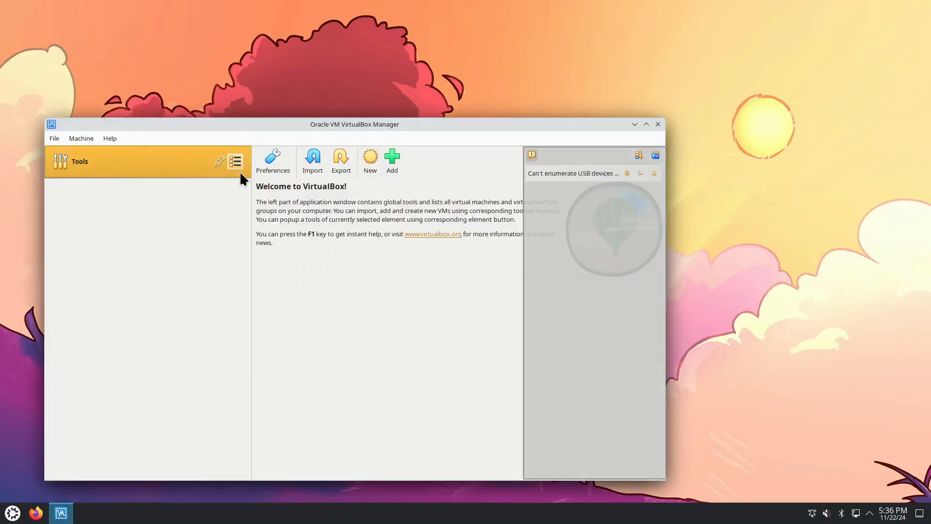
# Start creating a new virtual machine and choose NW65SP8_OVL_DVD.iso as its ISO image
pyautogui.click(57, 138)
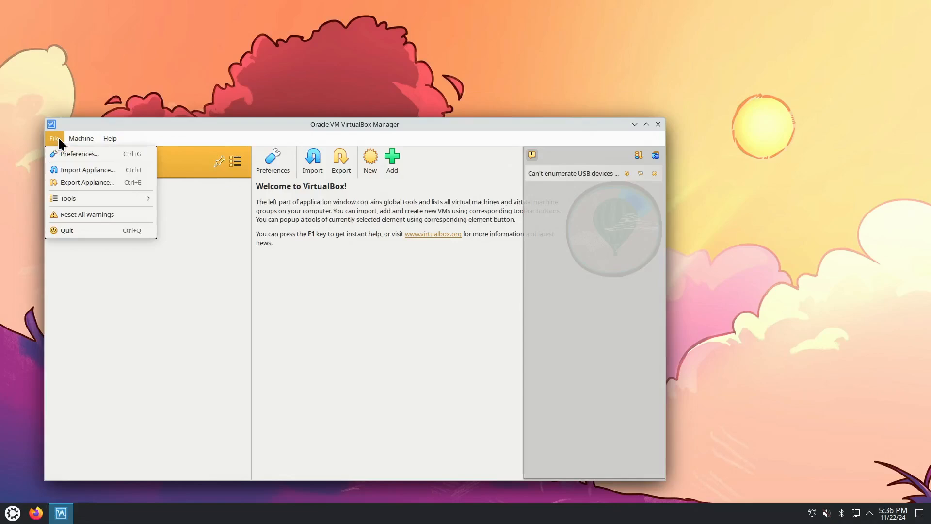
pyautogui.click(77, 154)
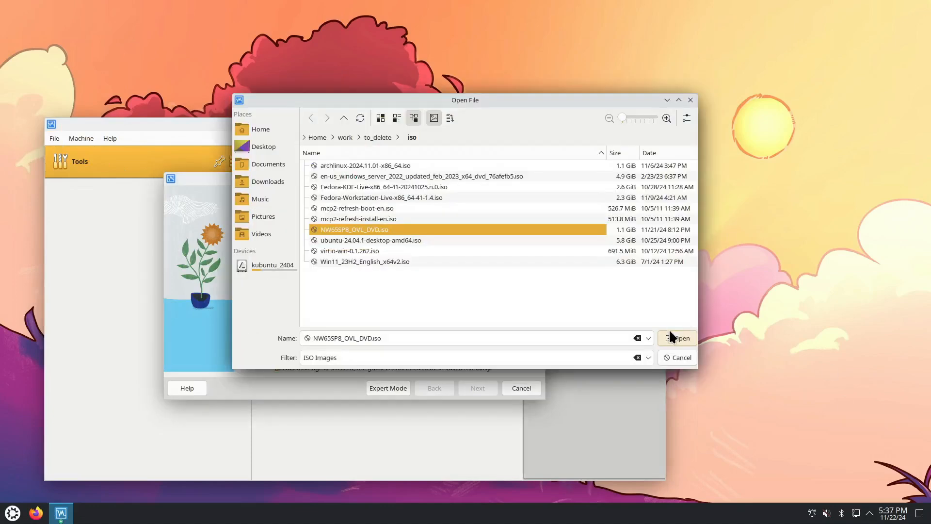
pyautogui.click(674, 337)
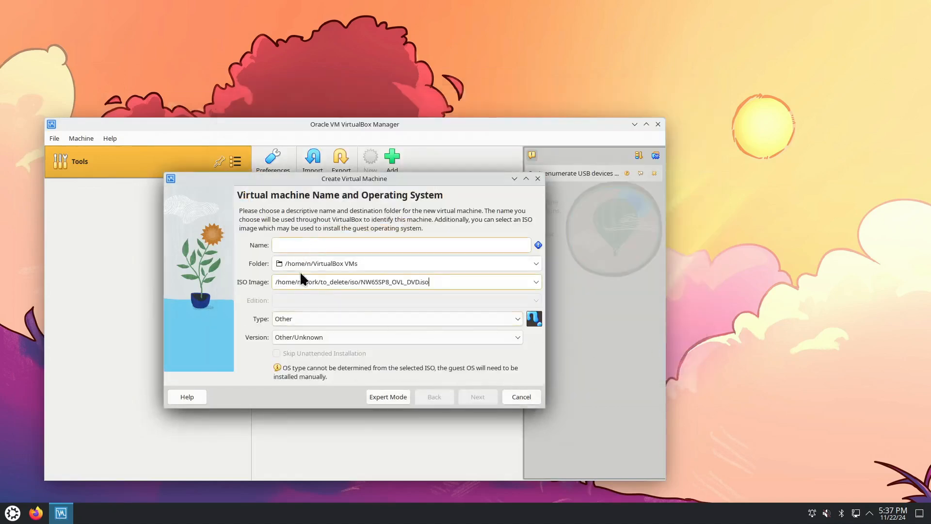
# Set the new machine's guest type to IBM OS/2 and its version to OS/2 Warp 4.5
pyautogui.click(308, 322)
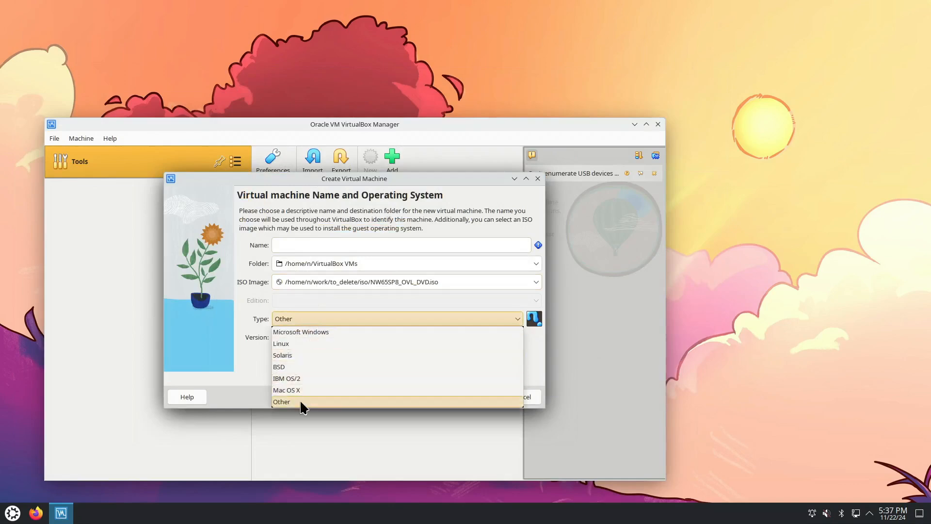
pyautogui.click(306, 378)
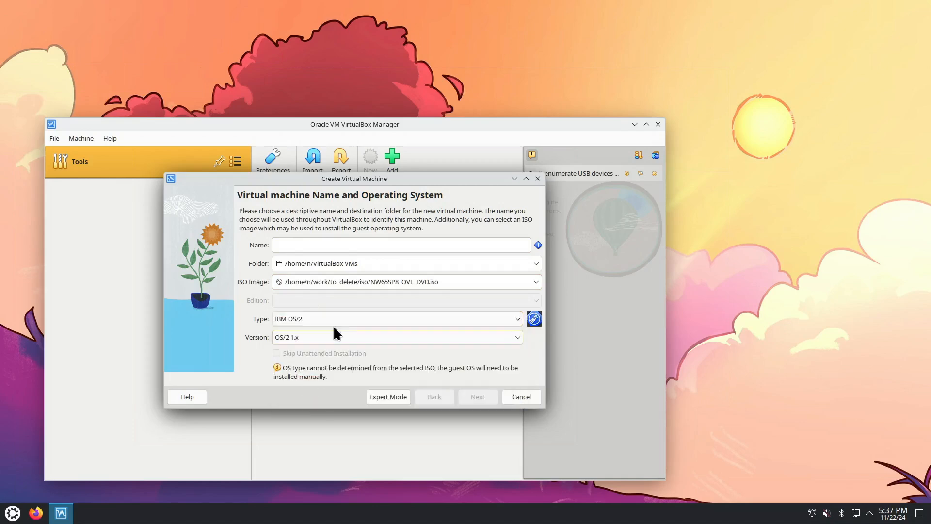
pyautogui.click(314, 338)
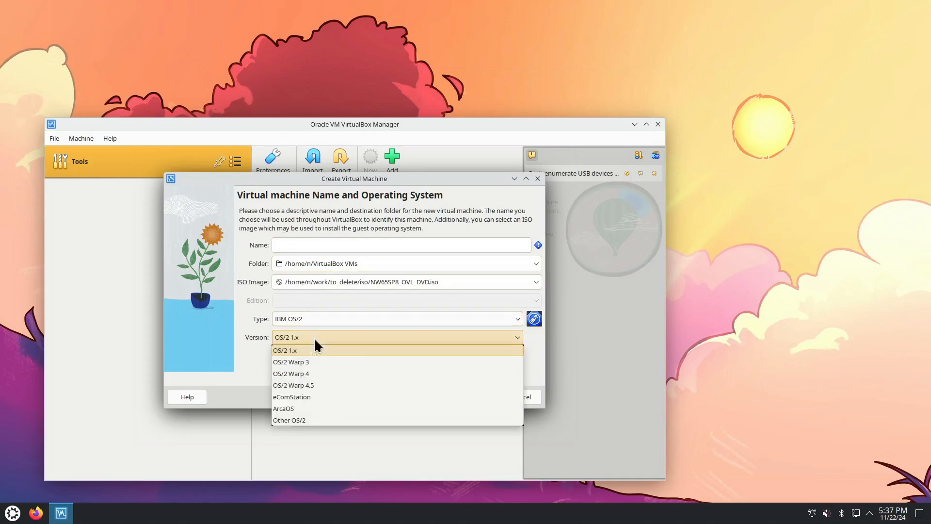
pyautogui.click(316, 384)
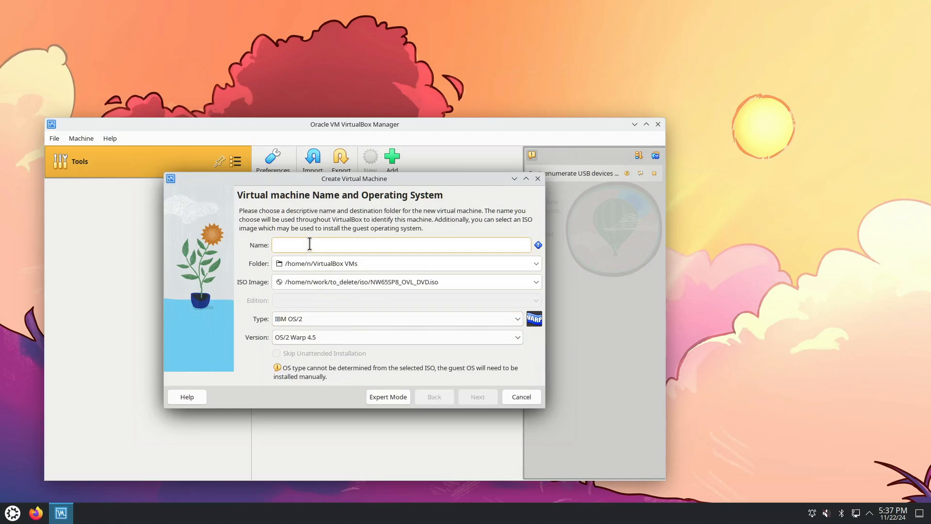
# Name the virtual machine netware and give it 1536 MB of base memory with one processor
pyautogui.write('netware')
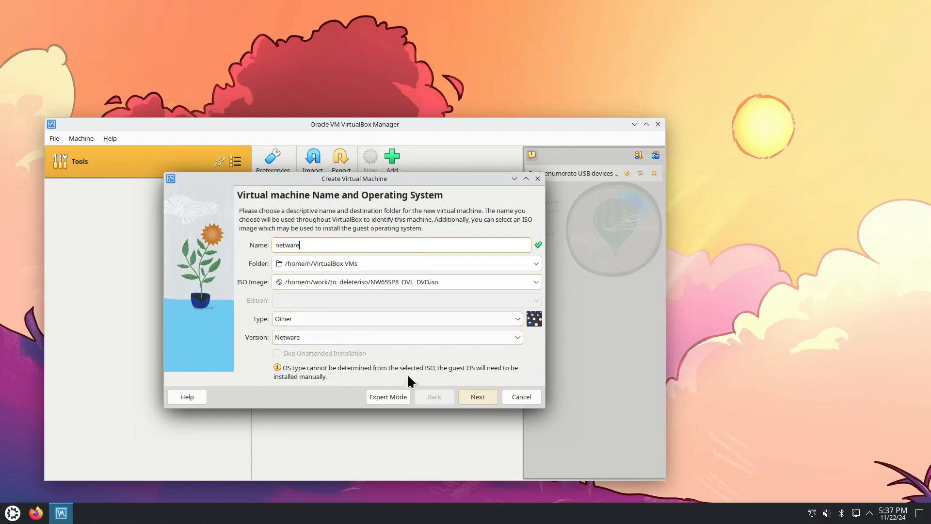
pyautogui.click(477, 397)
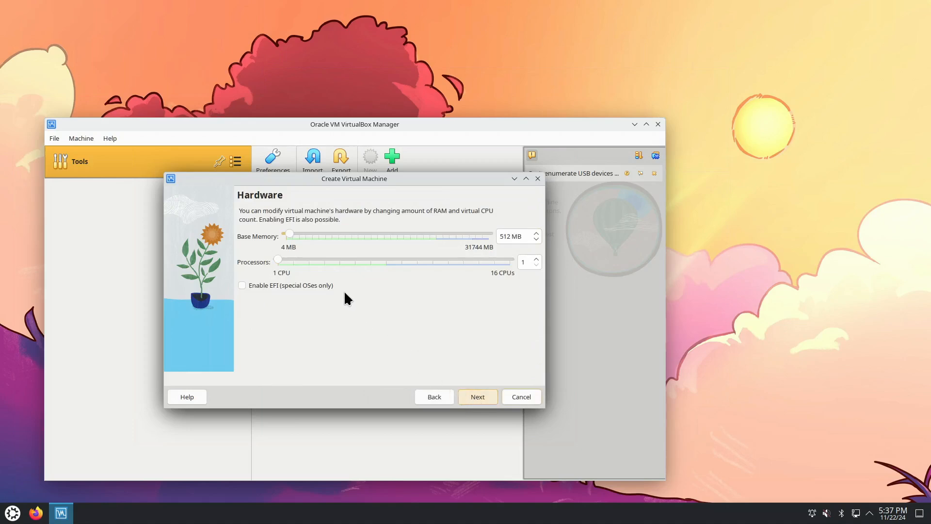
pyautogui.click(302, 234)
pyautogui.click(477, 397)
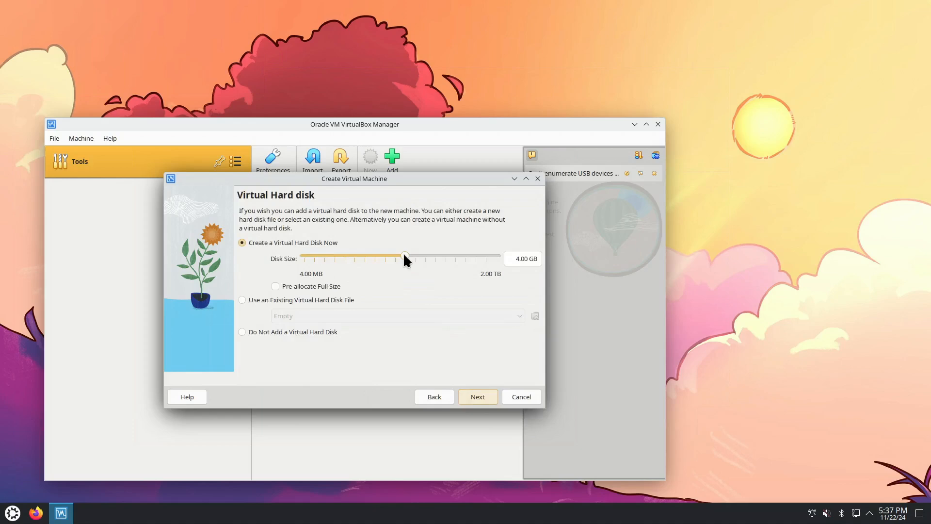
# Set the new virtual hard disk's size to 8.51 GB and finish creating the machine after reviewing the summary
pyautogui.moveTo(404, 254); pyautogui.dragTo(416, 257)
pyautogui.click(478, 398)
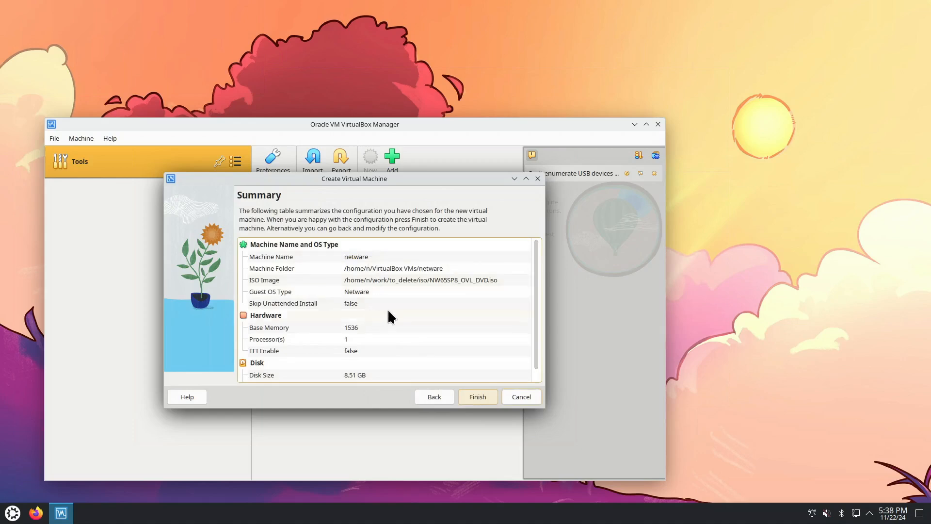
pyautogui.scroll(-1, 386, 312)
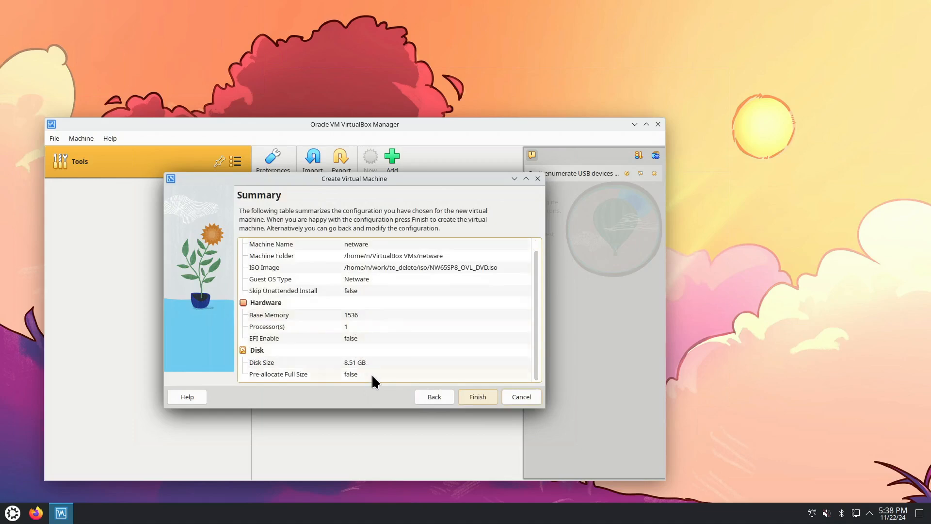
pyautogui.click(476, 396)
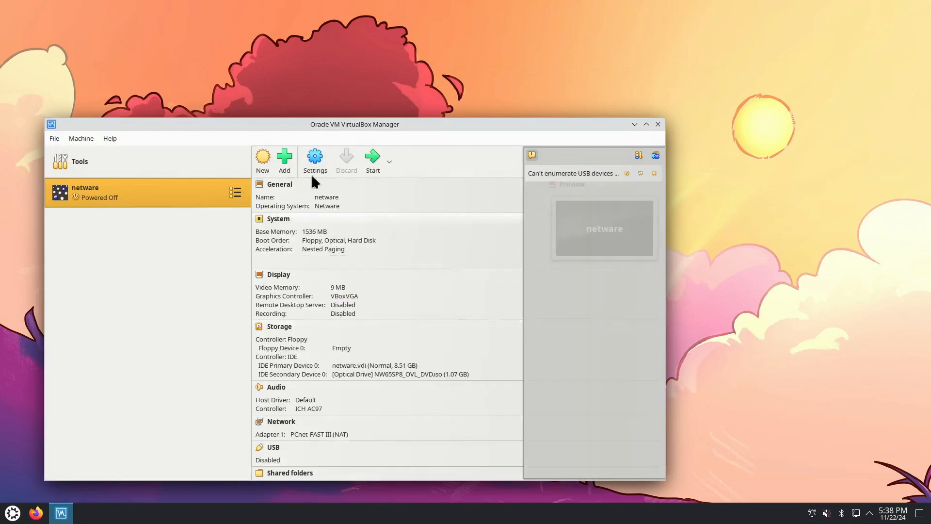
# Review the netware machine's general, system, display, storage, audio and network settings, including the chipset choices and both IDE devices
pyautogui.click(315, 159)
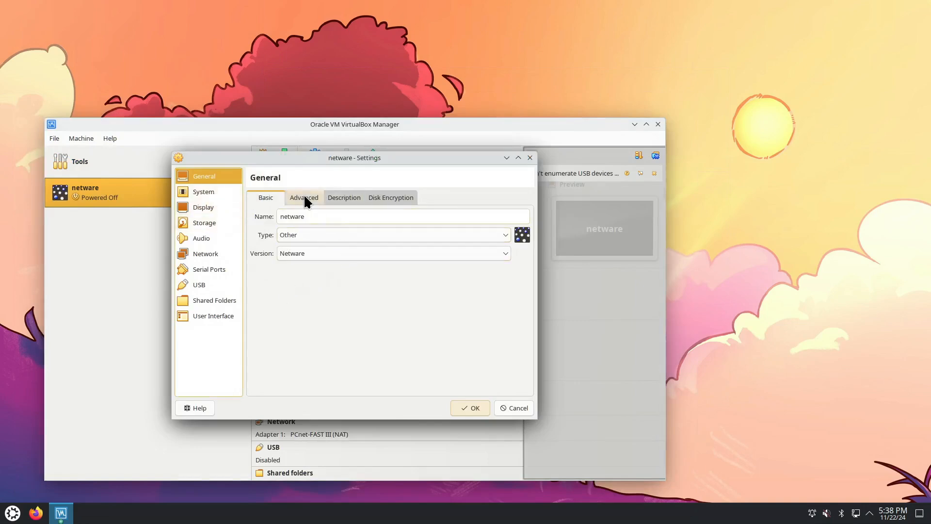
pyautogui.click(191, 192)
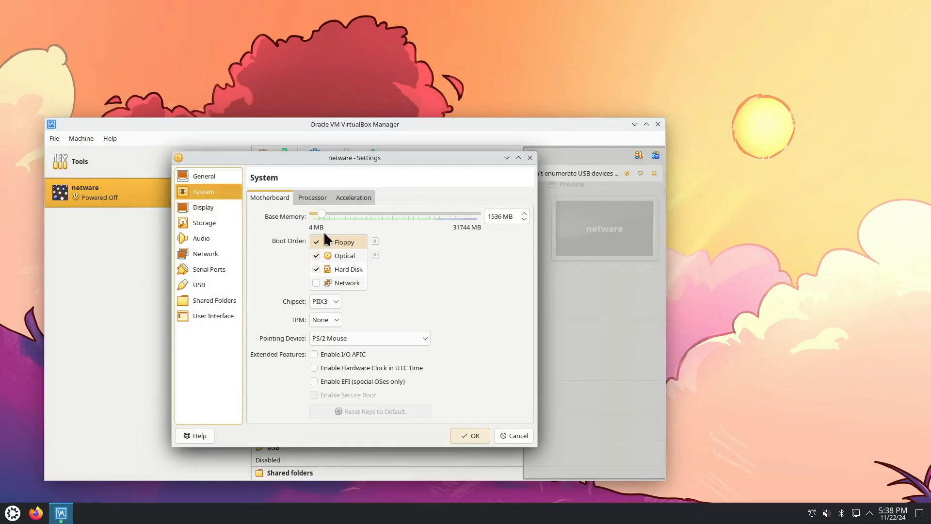
pyautogui.click(335, 299)
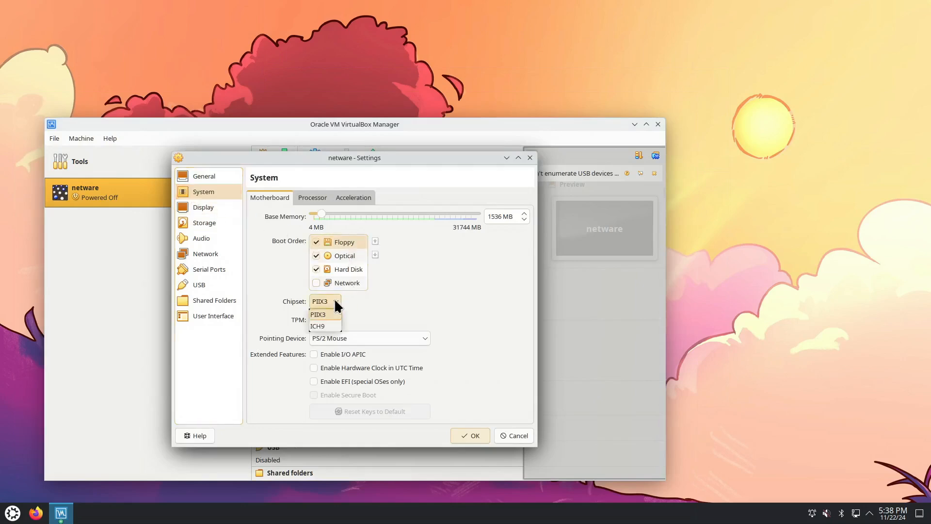
pyautogui.click(335, 300)
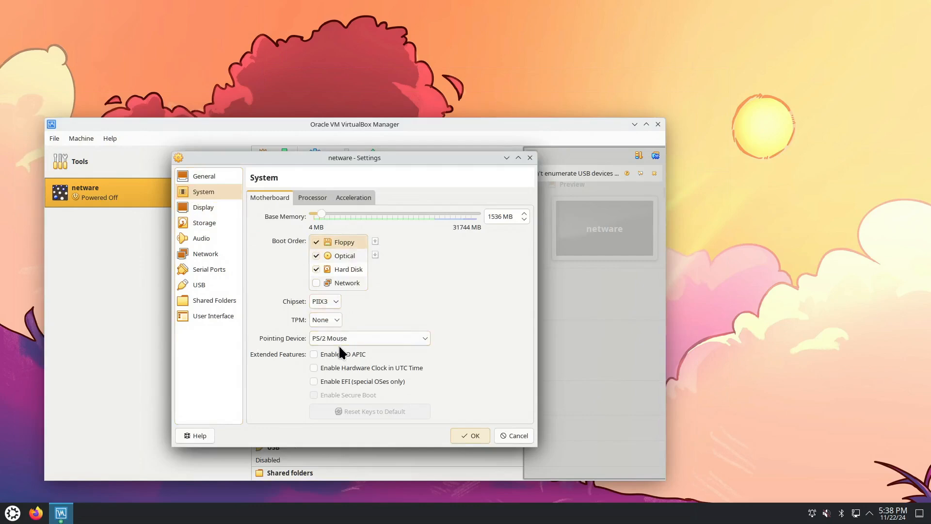
pyautogui.click(216, 207)
pyautogui.click(217, 224)
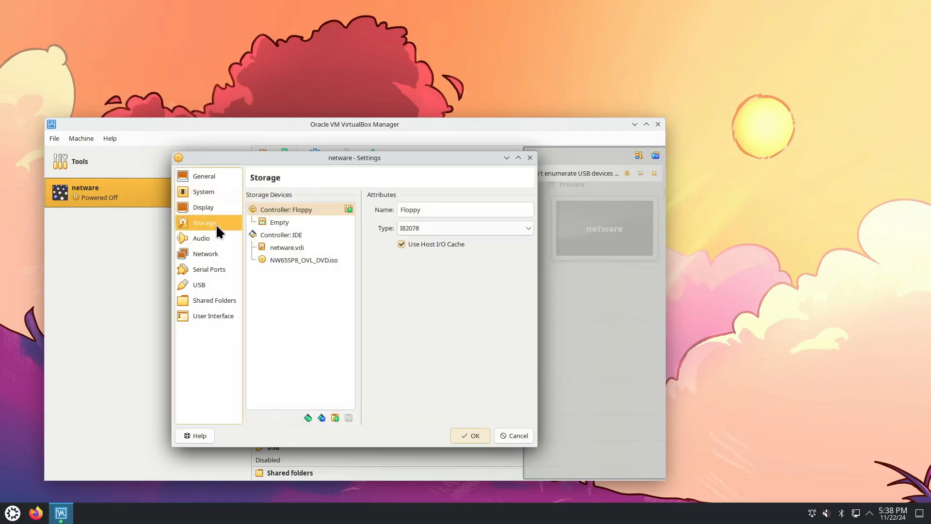
pyautogui.click(296, 249)
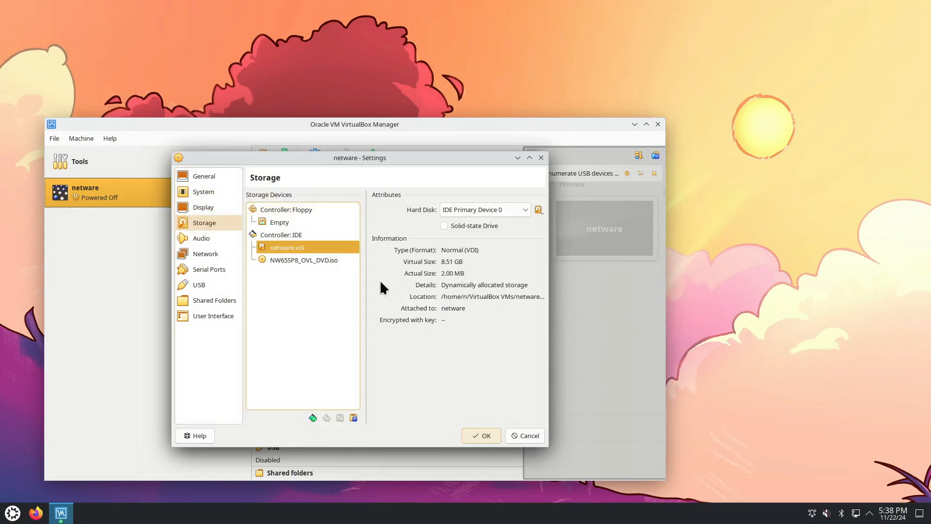
pyautogui.click(307, 262)
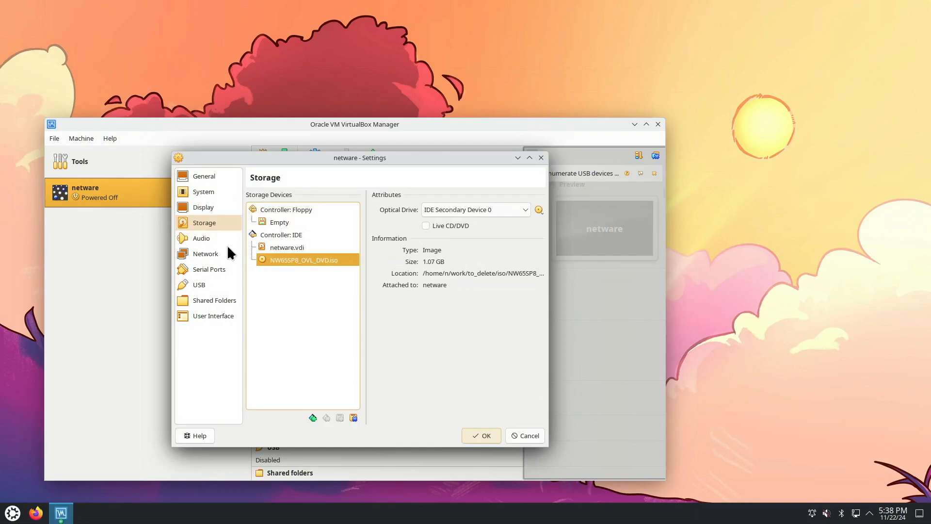
pyautogui.click(215, 237)
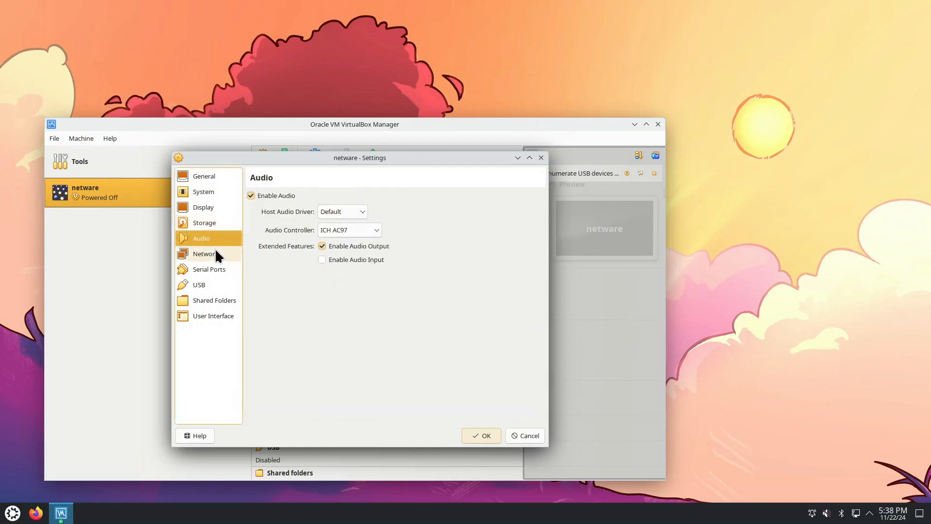
pyautogui.click(216, 255)
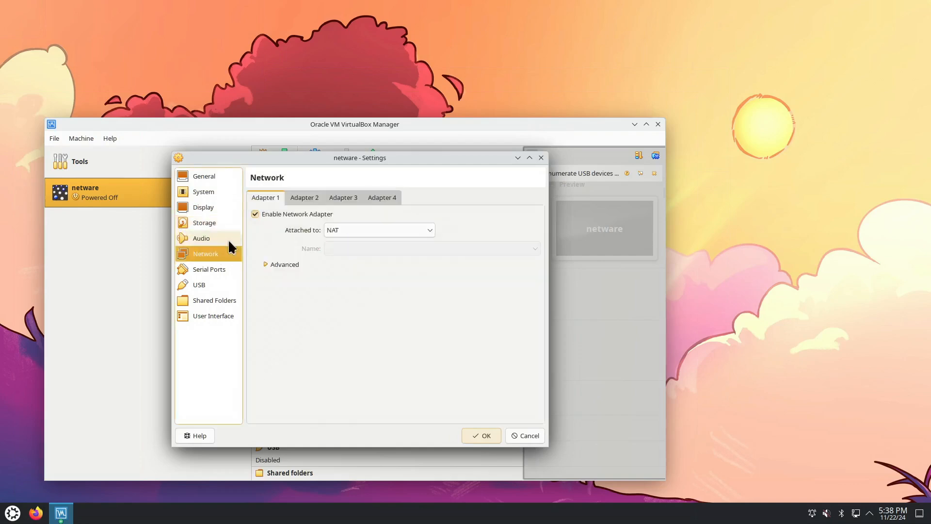
pyautogui.click(482, 436)
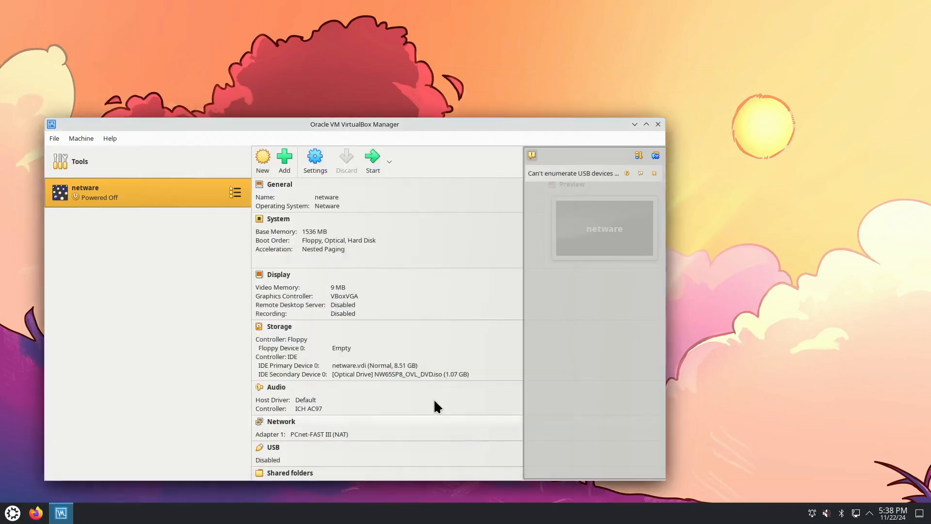
# Boot the netware machine with a normal start, dismiss the keyboard capture notice, and move and enlarge its window
pyautogui.click(390, 160)
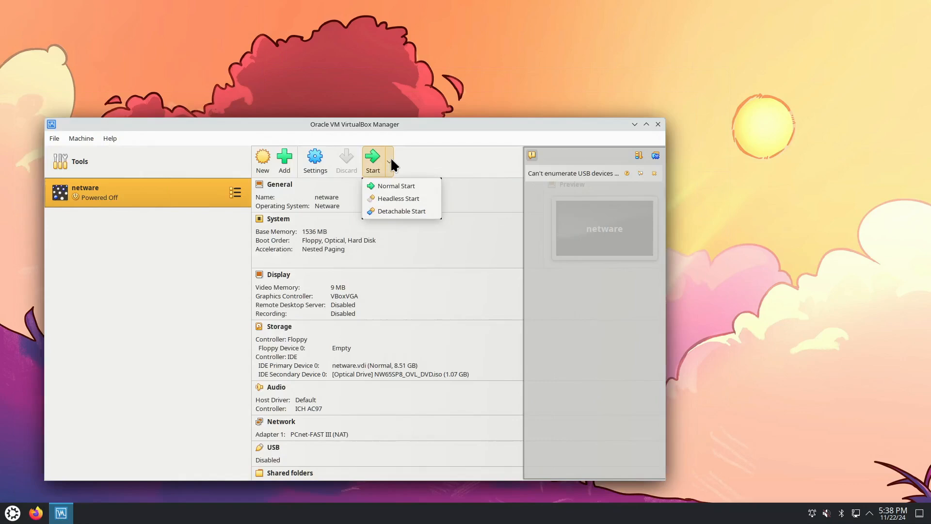
pyautogui.click(395, 185)
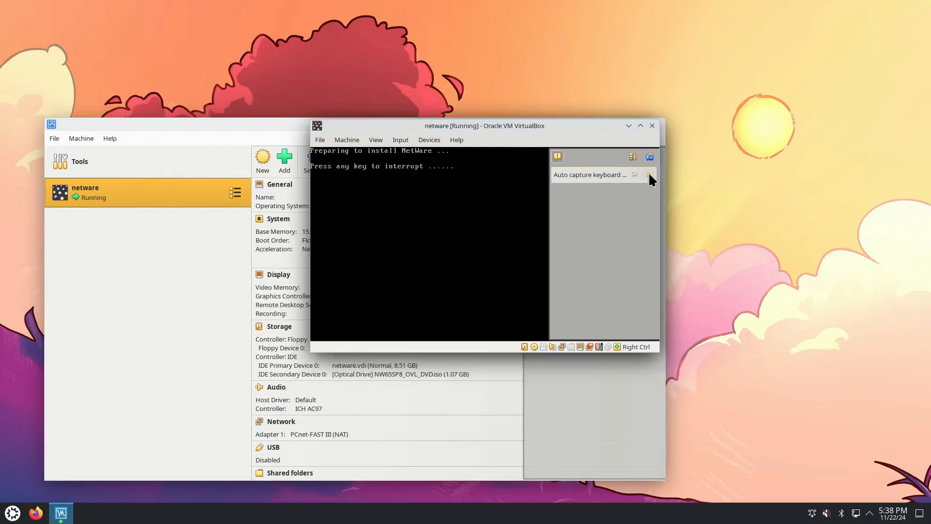
pyautogui.click(649, 175)
pyautogui.moveTo(594, 126); pyautogui.dragTo(493, 83)
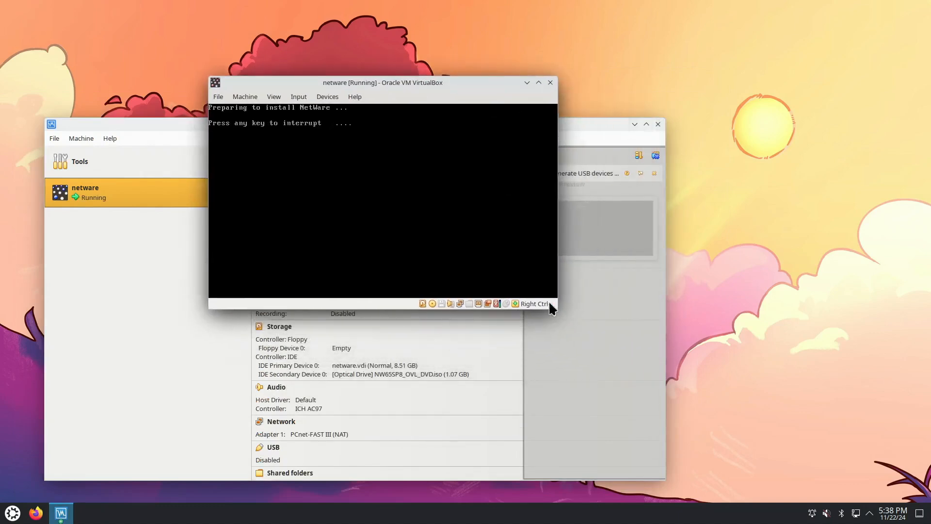
pyautogui.moveTo(558, 309); pyautogui.dragTo(656, 398)
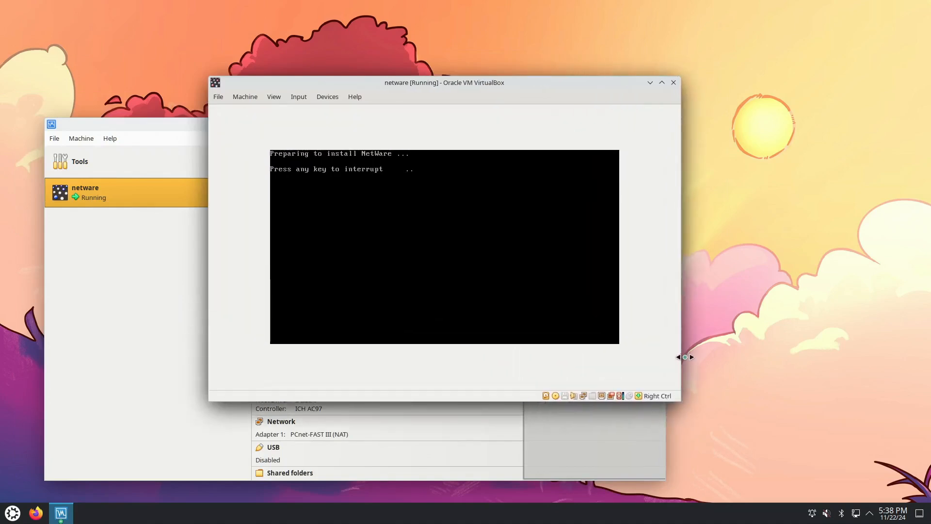
# Choose English as the NetWare installation language and accept the USA regional settings with code page 437 and United States keyboard
pyautogui.click(496, 281)
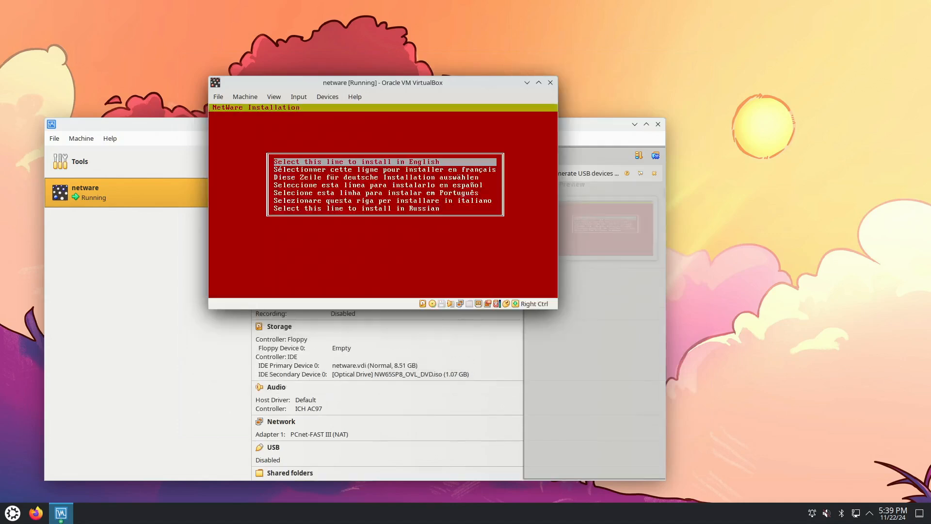
pyautogui.press('Return')
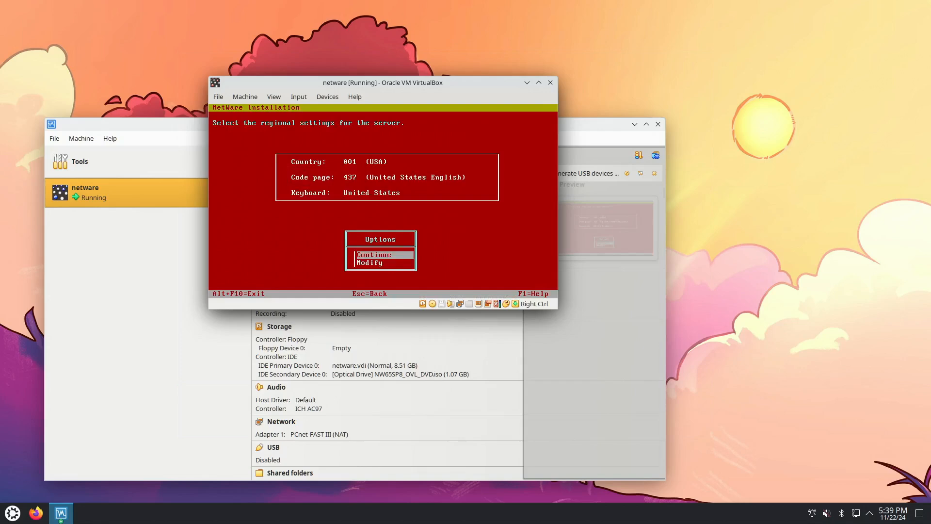
pyautogui.press('Return')
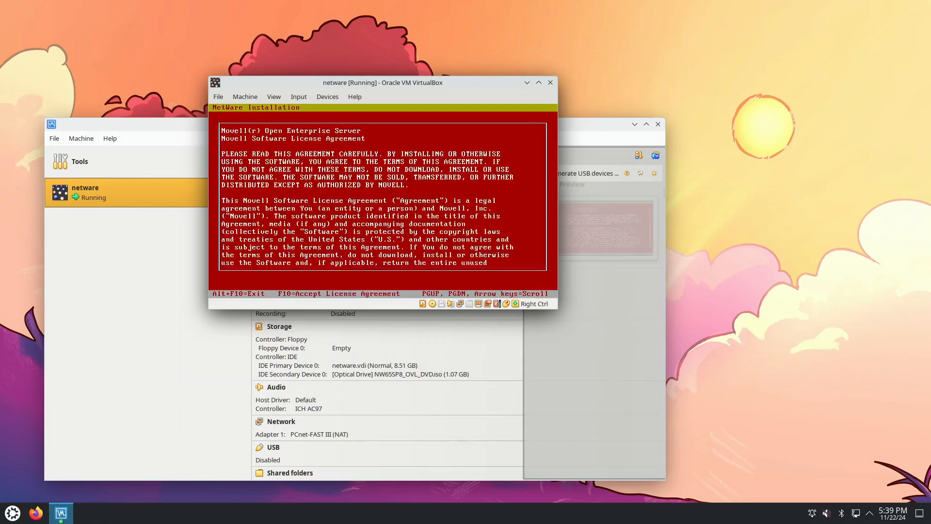
# Accept the Novell and JReport Runtime license agreements and continue with the Default installation type
pyautogui.press('F10')
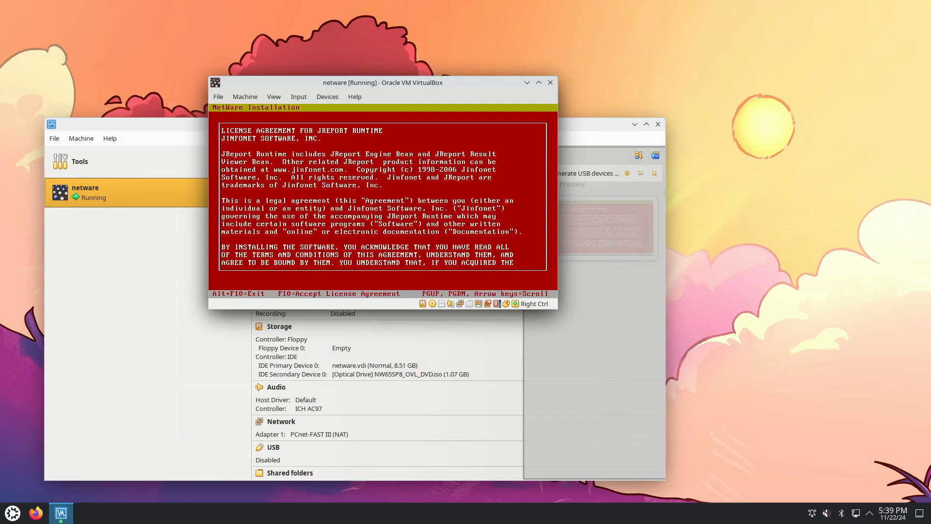
pyautogui.press('F10')
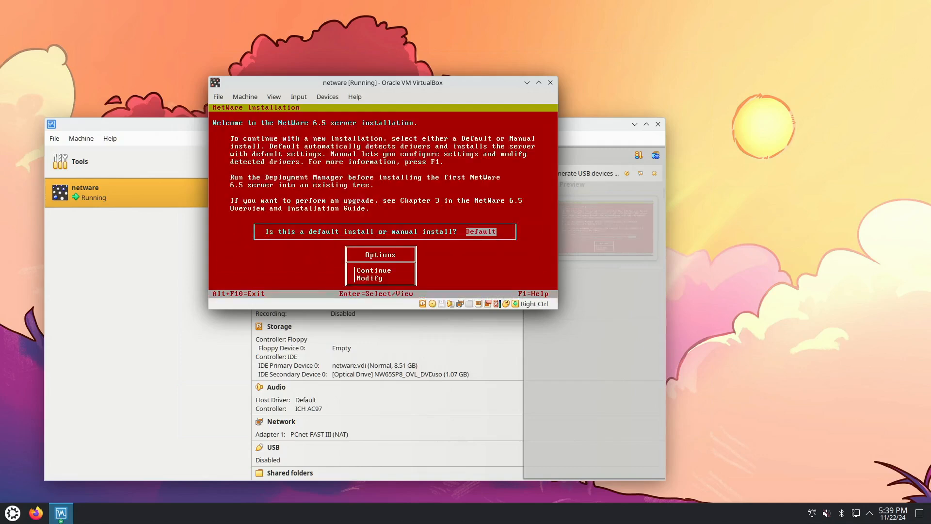
pyautogui.press('Down')
pyautogui.press('Return')
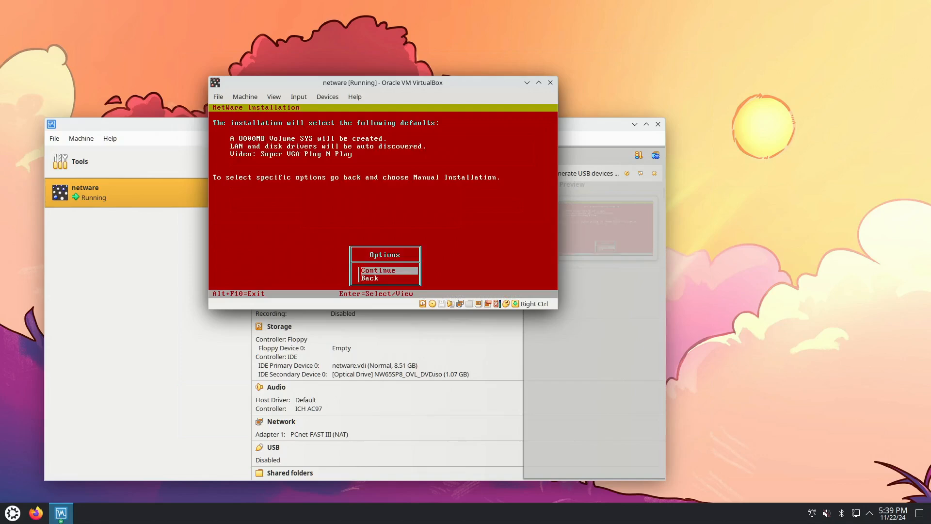
# Scale the virtual machine's screen to 150%, enlarge it further to 175%, and reposition its window
pyautogui.click(273, 96)
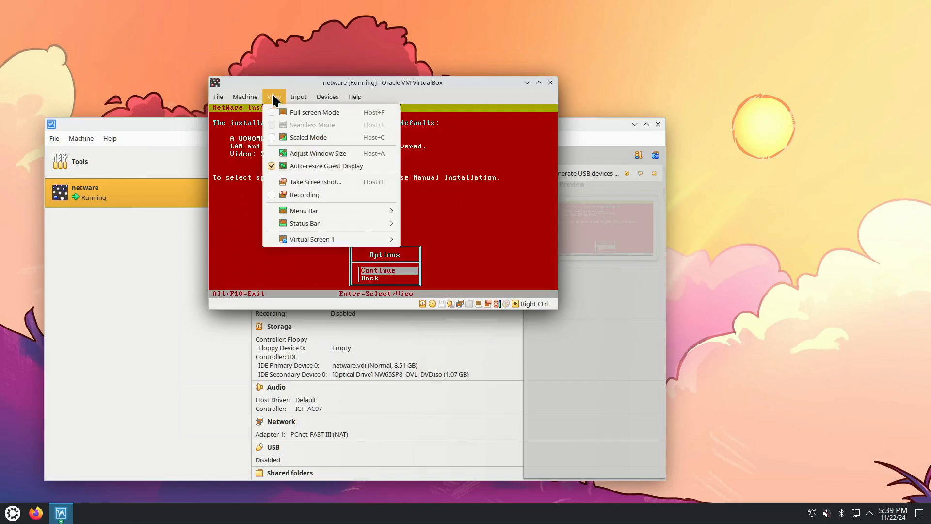
pyautogui.moveTo(334, 238)
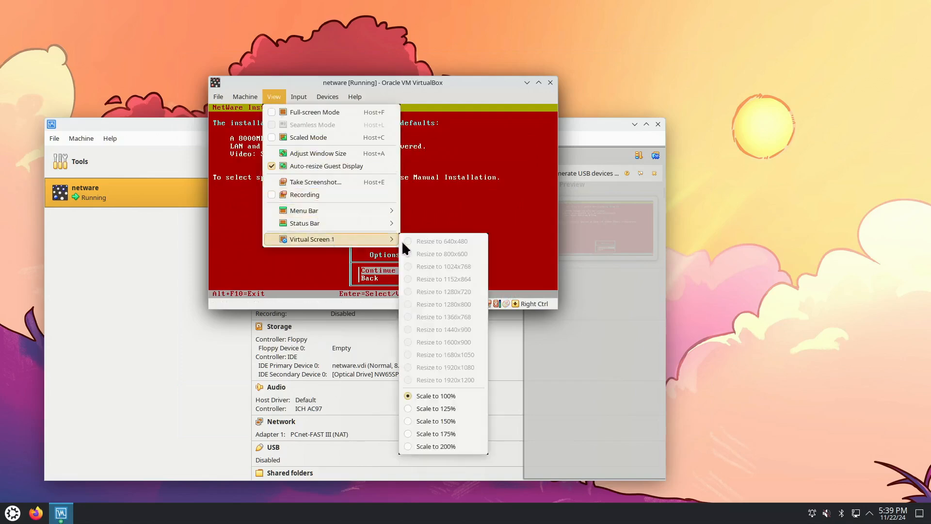
pyautogui.click(448, 420)
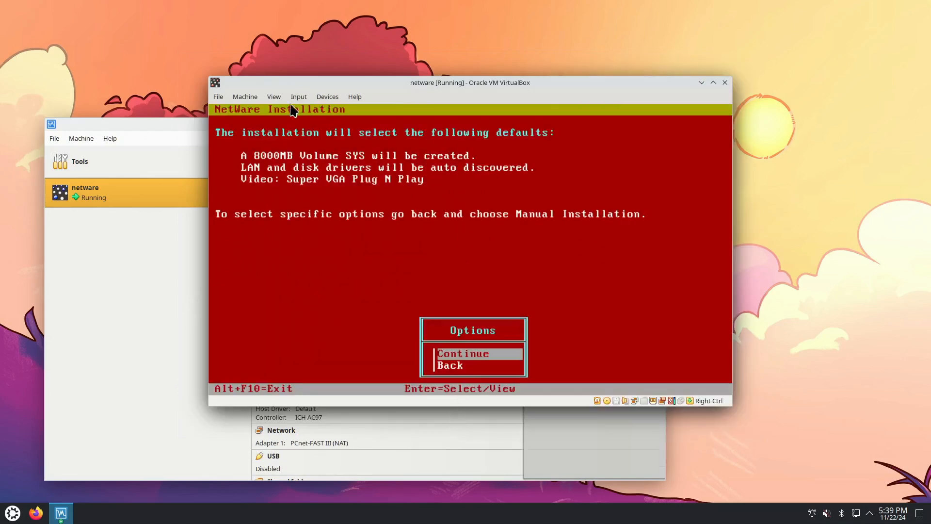
pyautogui.click(274, 97)
pyautogui.moveTo(314, 242)
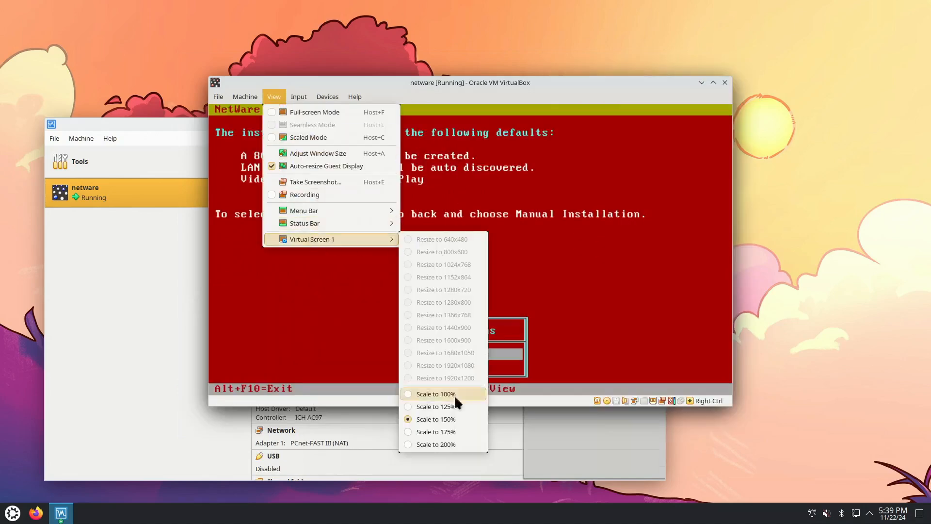
pyautogui.click(436, 432)
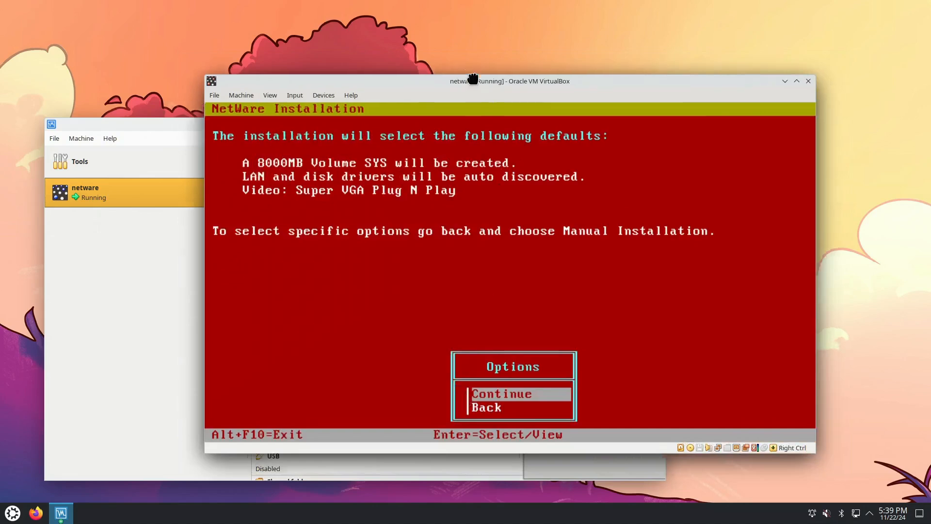
pyautogui.moveTo(474, 80); pyautogui.dragTo(403, 34)
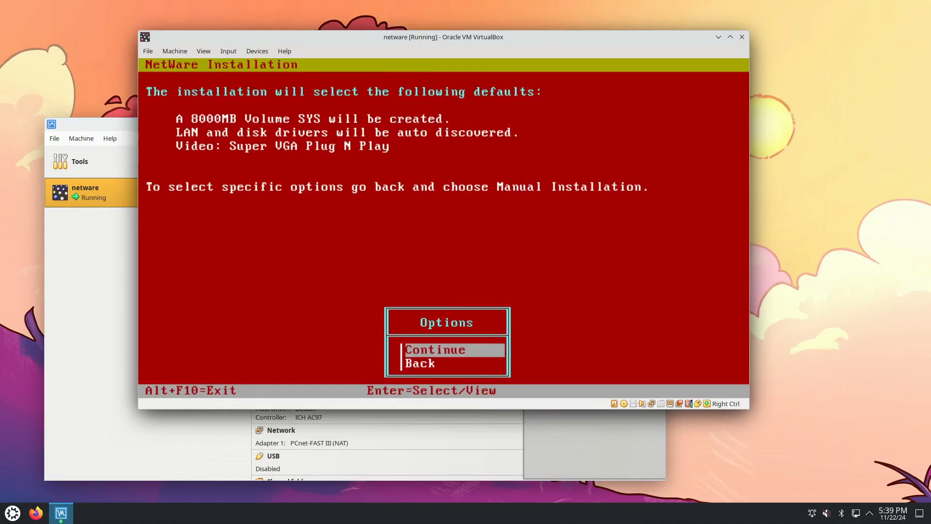
# Accept the installation defaults and choose the PCNTNW.LAN driver for the AMD PCnet-FAST III network adapter
pyautogui.press('Return')
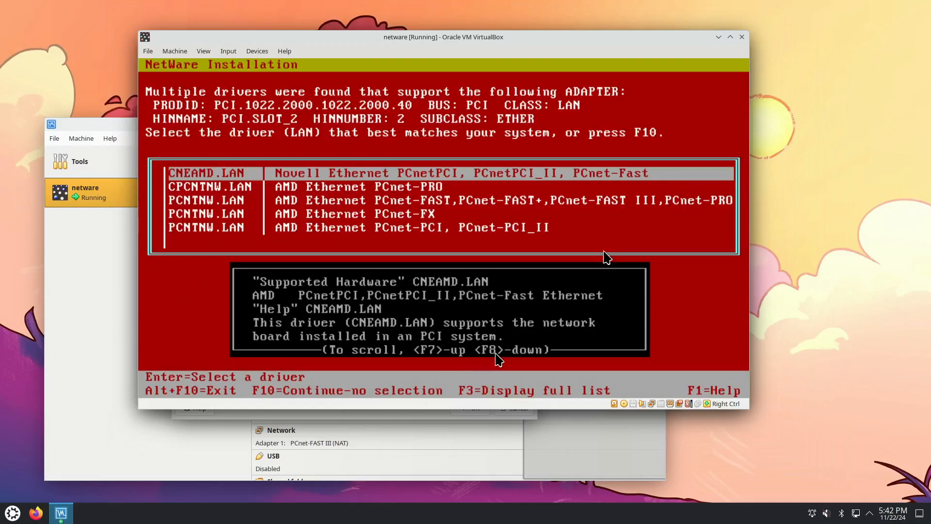
pyautogui.press('Down')
pyautogui.press('Down')
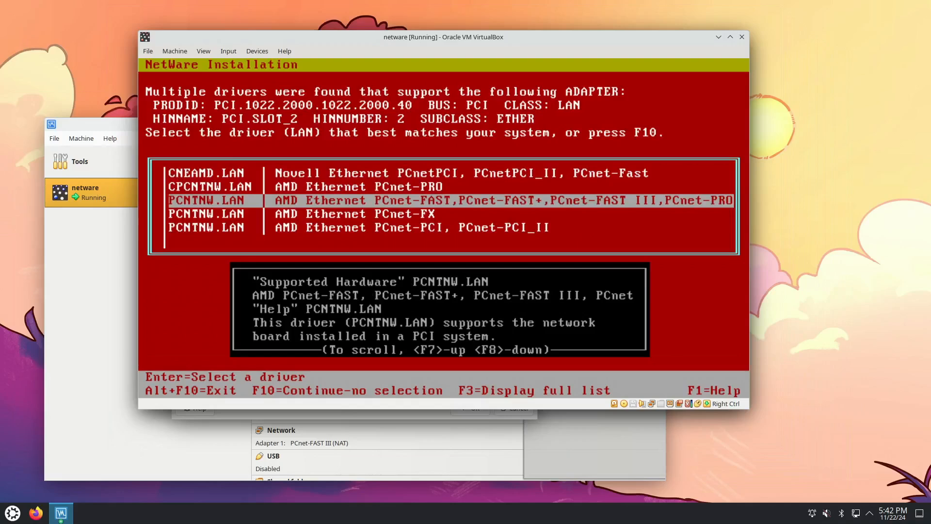
pyautogui.press('Return')
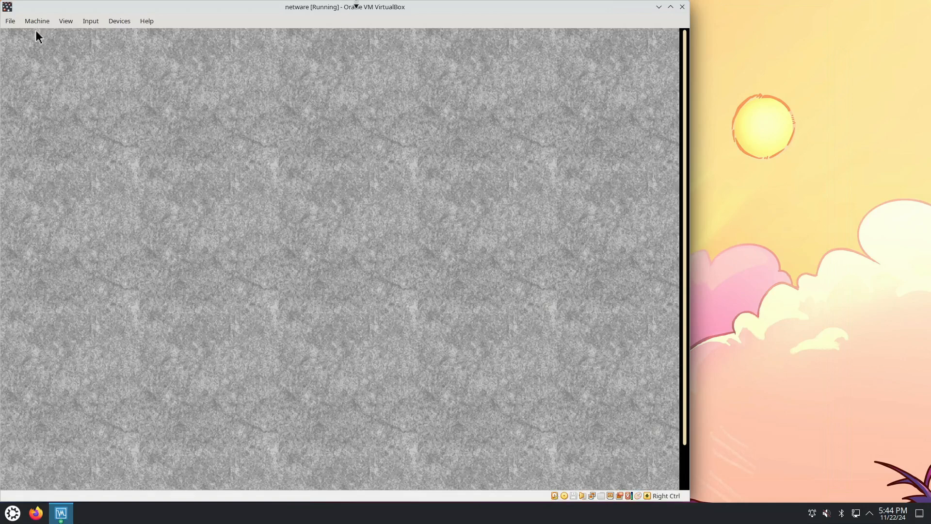
# Scale the virtual machine's screen to 150% and move its window to the middle of the desktop
pyautogui.click(91, 22)
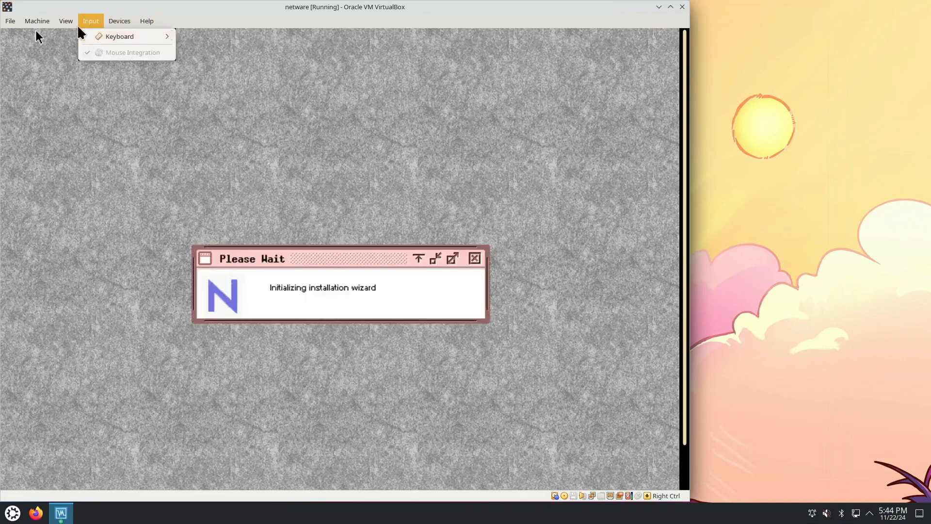
pyautogui.moveTo(66, 21)
pyautogui.moveTo(118, 164)
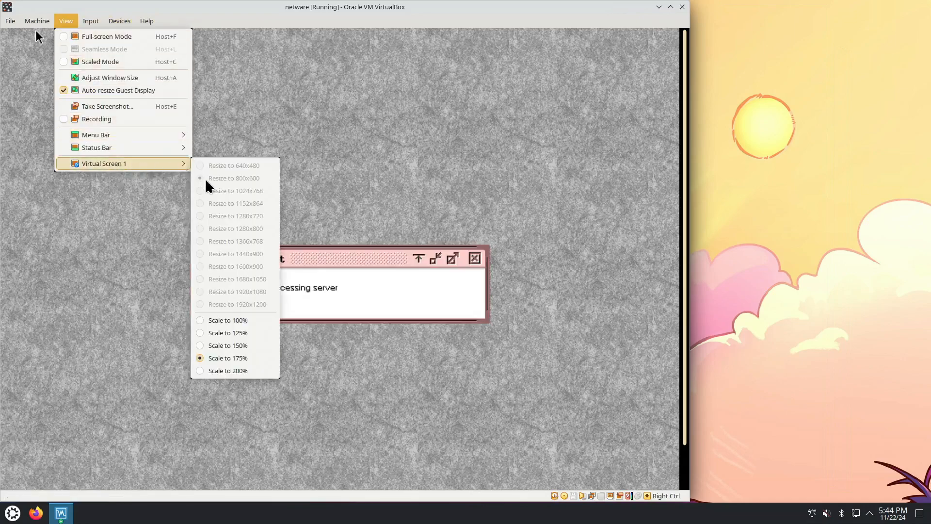
pyautogui.click(233, 345)
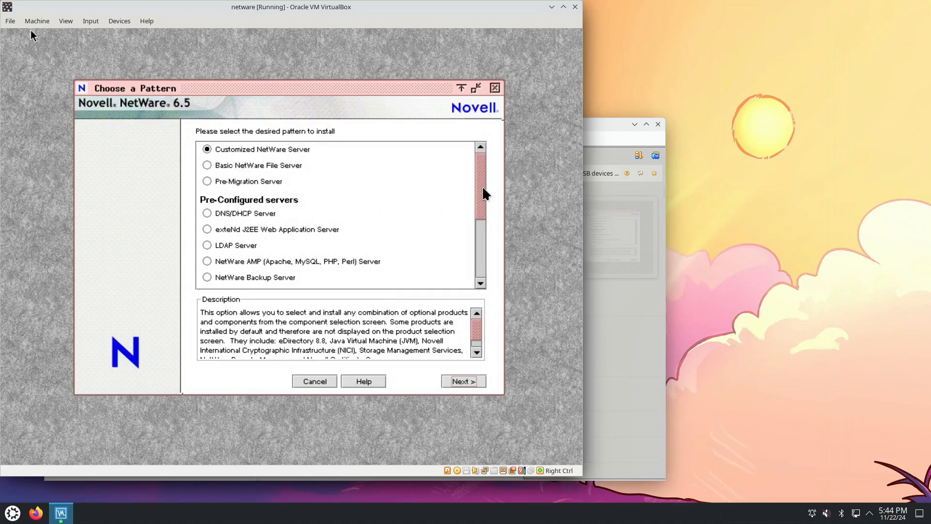
pyautogui.moveTo(483, 188); pyautogui.dragTo(170, 31)
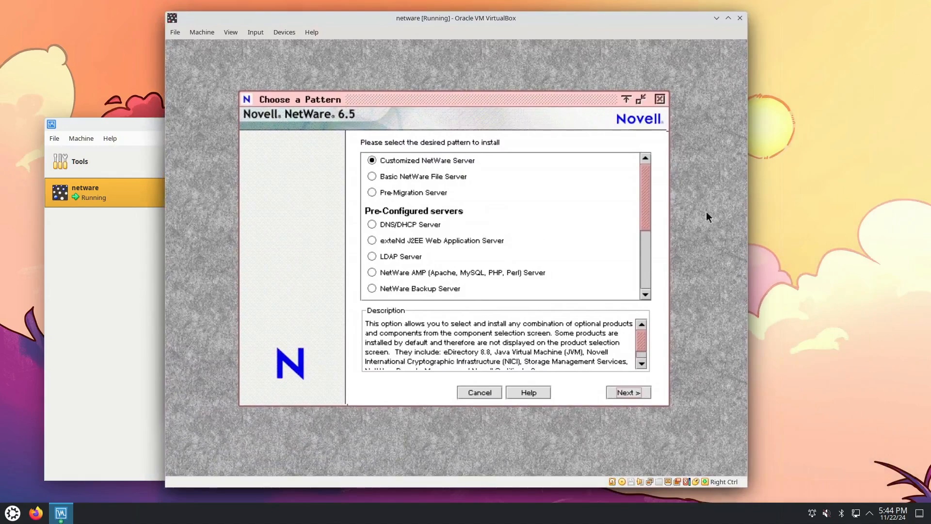
# Look through the available server patterns and continue with Customized NetWare Server
pyautogui.moveTo(643, 212); pyautogui.dragTo(645, 273)
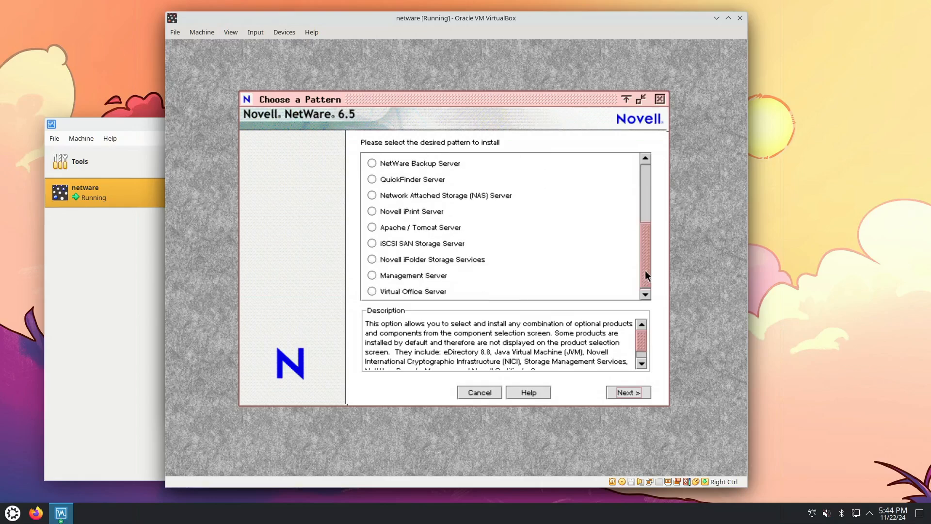
pyautogui.click(645, 184)
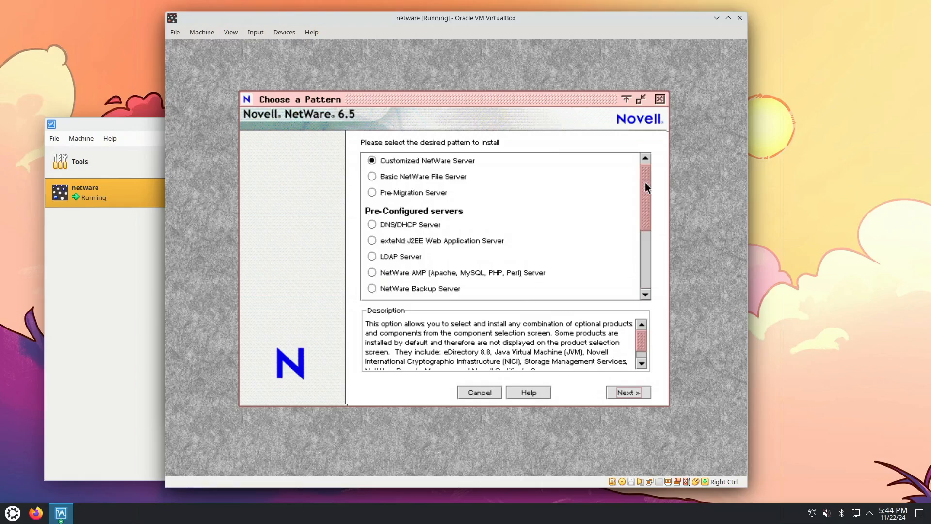
pyautogui.click(425, 158)
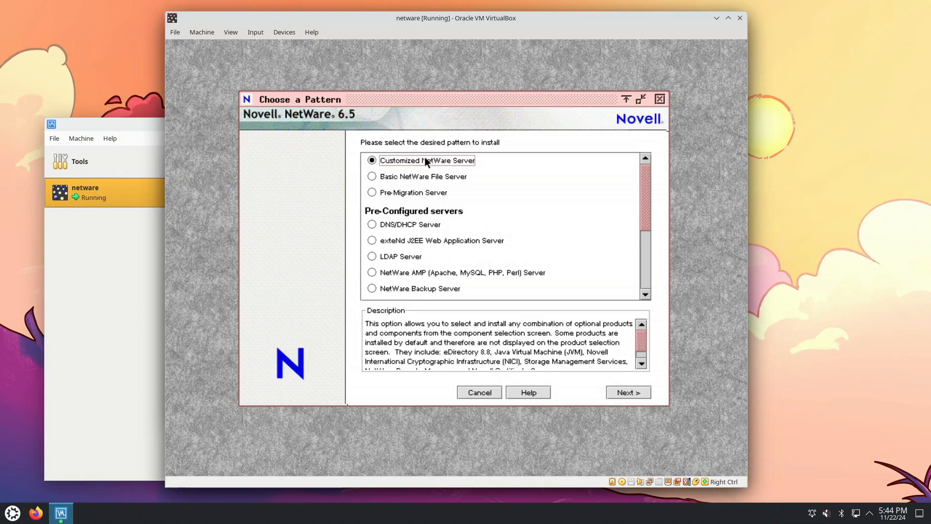
pyautogui.click(624, 392)
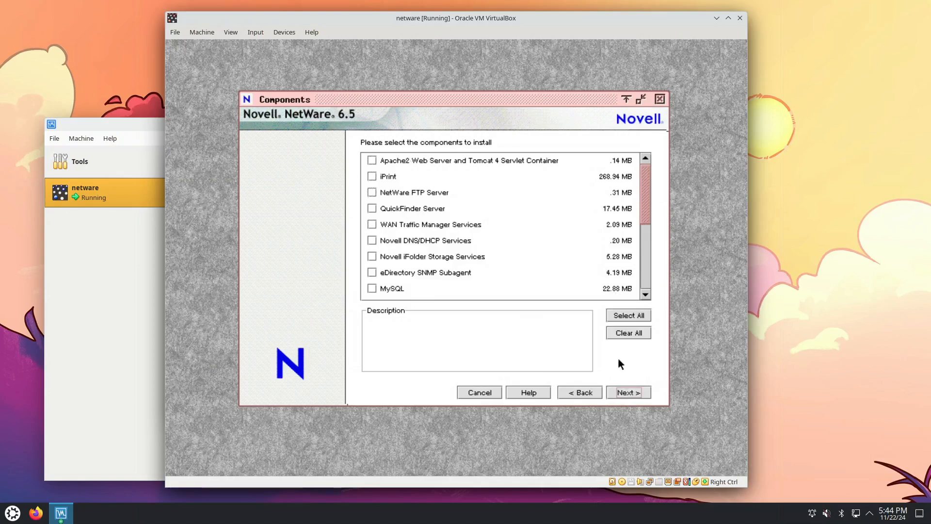
# Select all components, agree to install the iManager plugins, and start copying the files
pyautogui.click(626, 317)
pyautogui.click(631, 393)
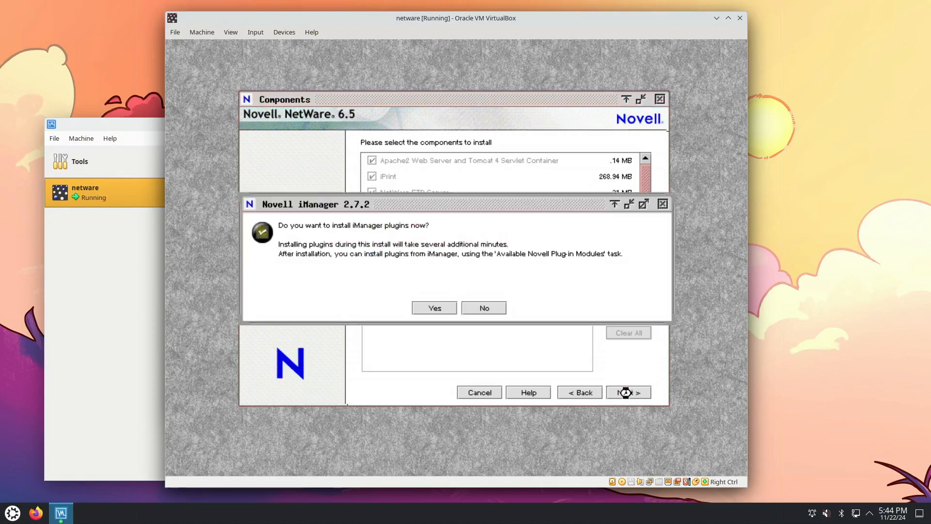
pyautogui.click(435, 308)
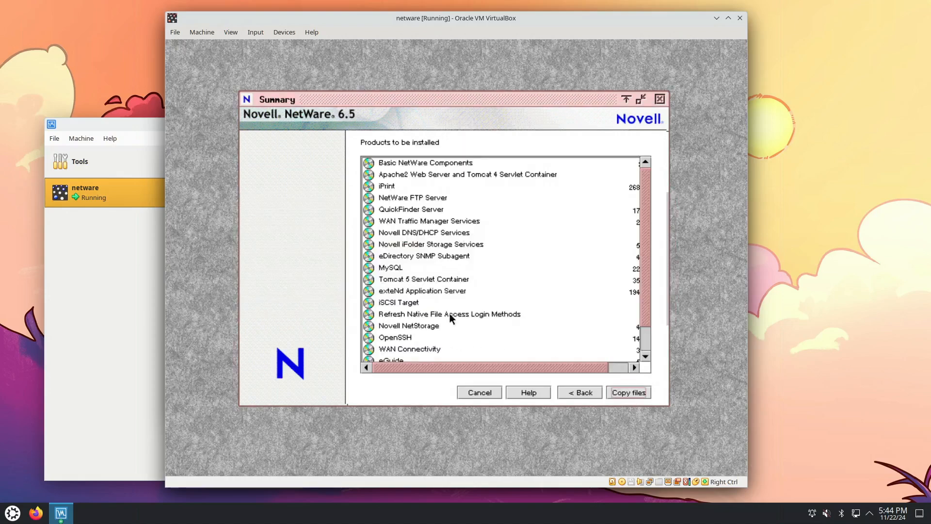
pyautogui.click(613, 391)
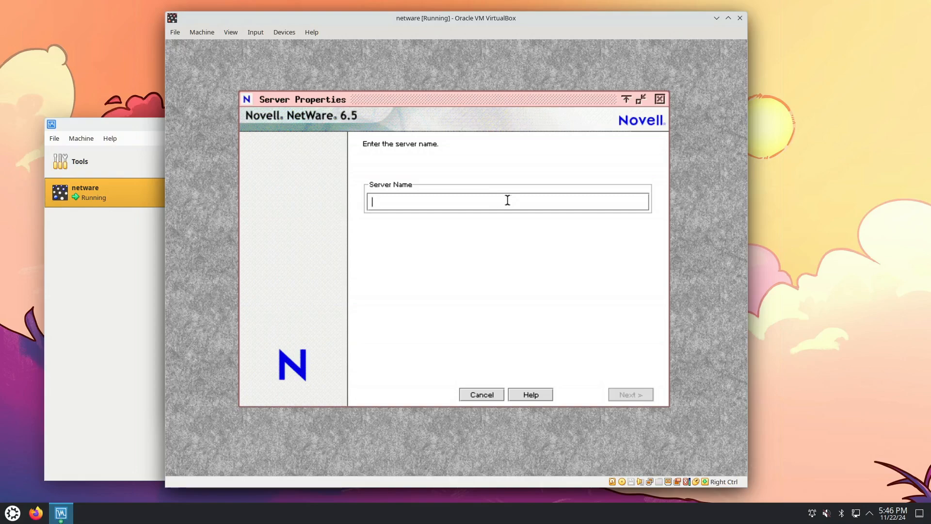
# Name the server NETWARE1 and continue to the network protocol settings
pyautogui.write('netware1')
pyautogui.click(637, 392)
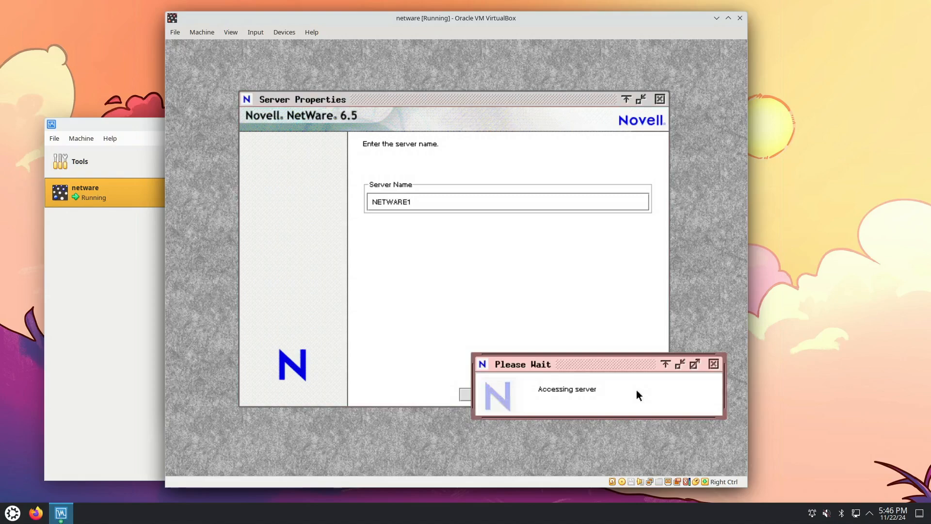
pyautogui.moveTo(630, 361); pyautogui.dragTo(638, 221)
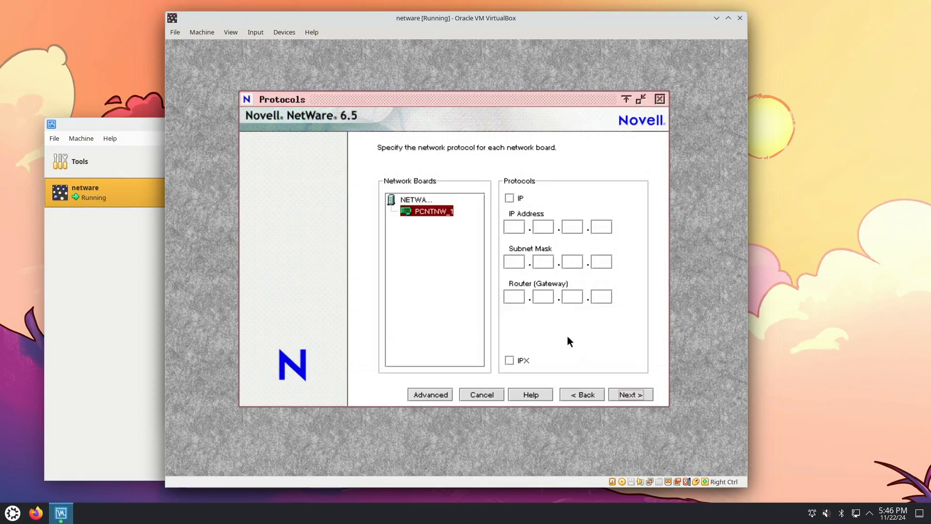
# Enable IP on the PCNTNW_1 network board, complete its IP address as 10.0.2.15, and continue
pyautogui.click(509, 197)
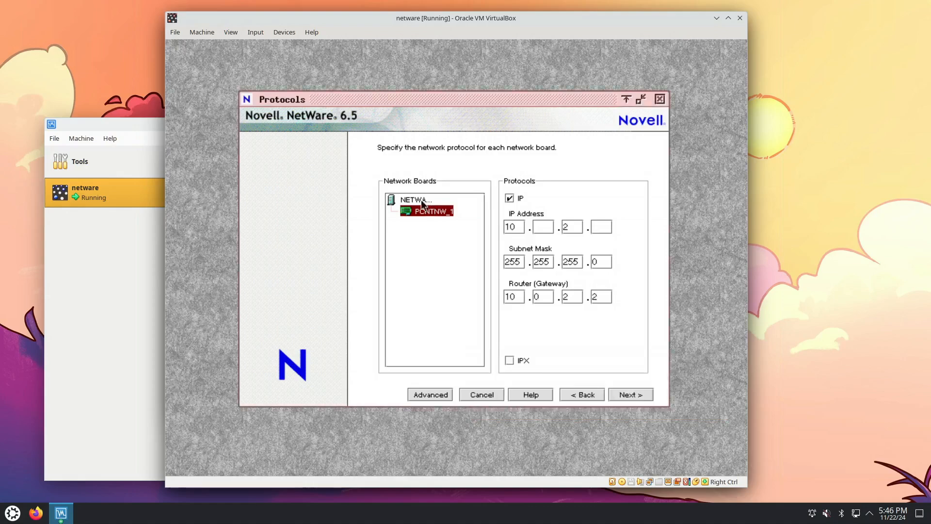
pyautogui.click(420, 198)
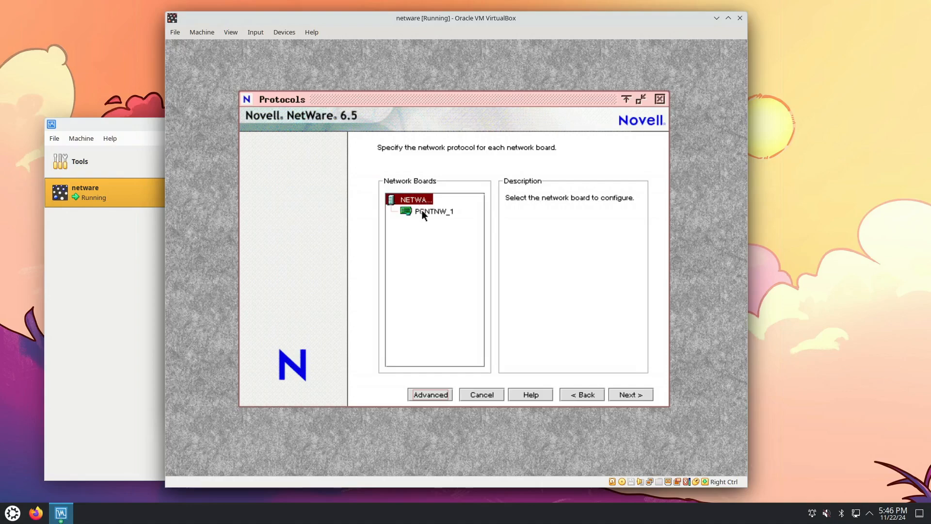
pyautogui.click(422, 212)
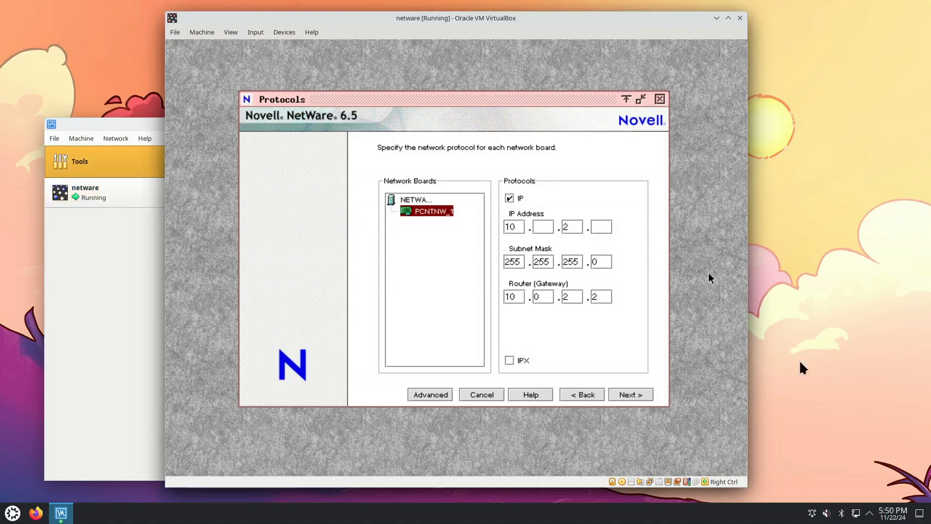
pyautogui.click(551, 226)
pyautogui.write('0')
pyautogui.click(598, 227)
pyautogui.write('15')
pyautogui.click(624, 395)
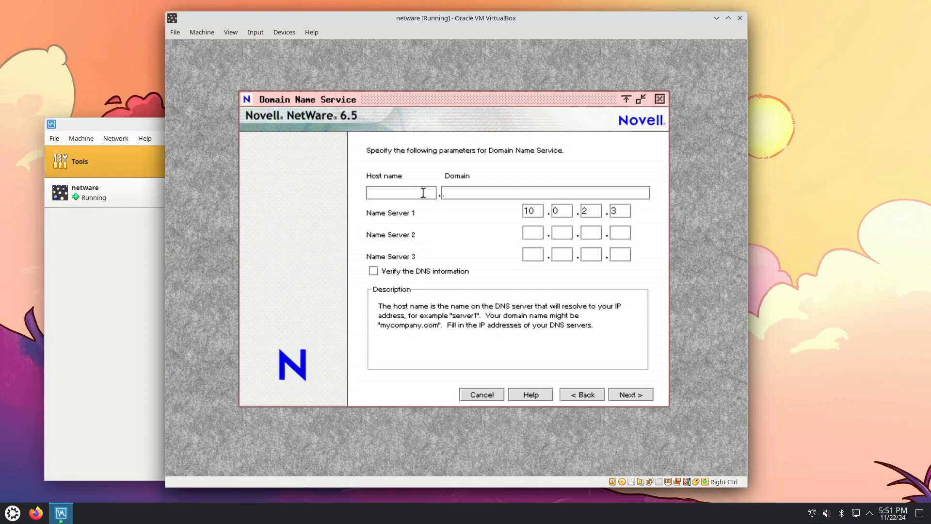
# Enter netware1 as the DNS host name and example.local as the domain
pyautogui.write('nove')
pyautogui.press('BackSpace')
pyautogui.press('BackSpace')
pyautogui.press('BackSpace')
pyautogui.write('etware1')
pyautogui.click(463, 191)
pyautogui.write('example.local')
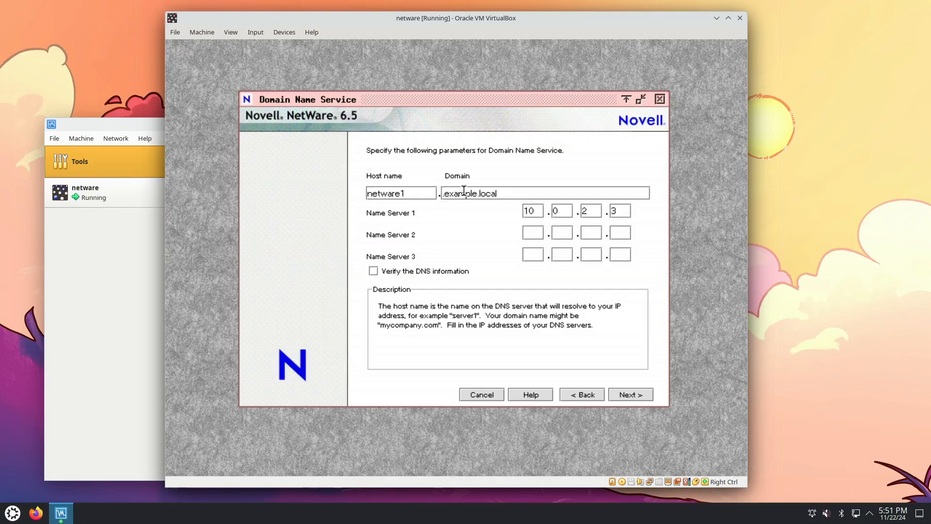
# Set the three DNS name servers to 10.0.2.2, 8.8.8.8 and 1.1.1.1
pyautogui.click(615, 210)
pyautogui.write('3')
pyautogui.write('2')
pyautogui.click(530, 228)
pyautogui.write('8.8.8.8')
pyautogui.click(530, 252)
pyautogui.write('1.1.1.1')
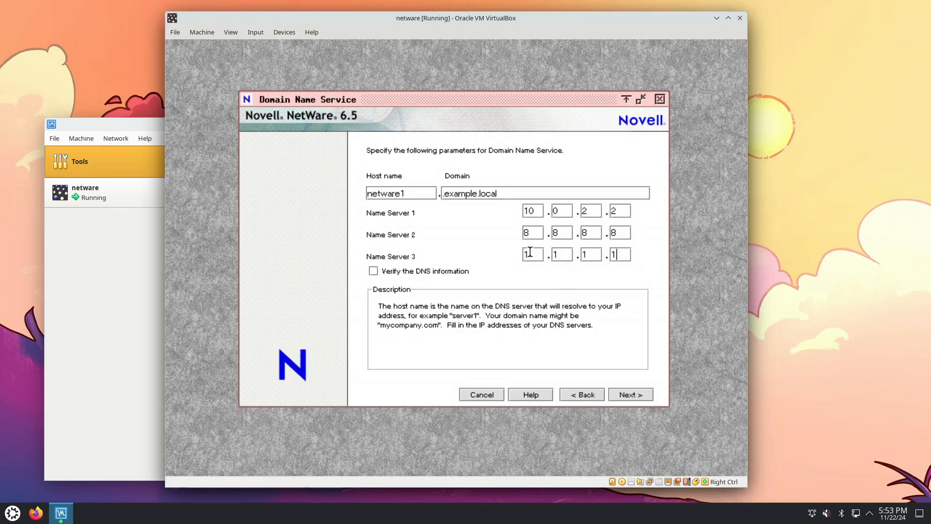
# Enable verification of the DNS information, remove the leading dot from the domain name, and continue to the time zone selection
pyautogui.click(405, 273)
pyautogui.click(648, 395)
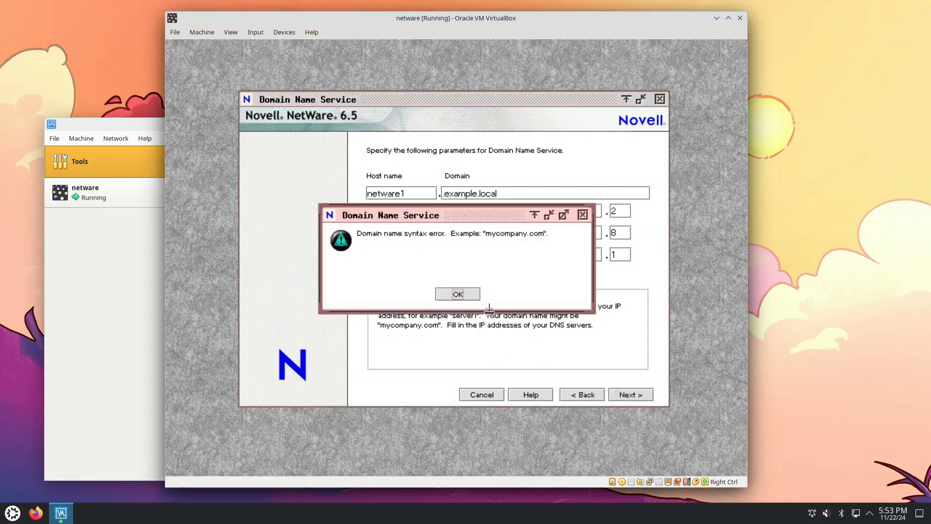
pyautogui.click(465, 296)
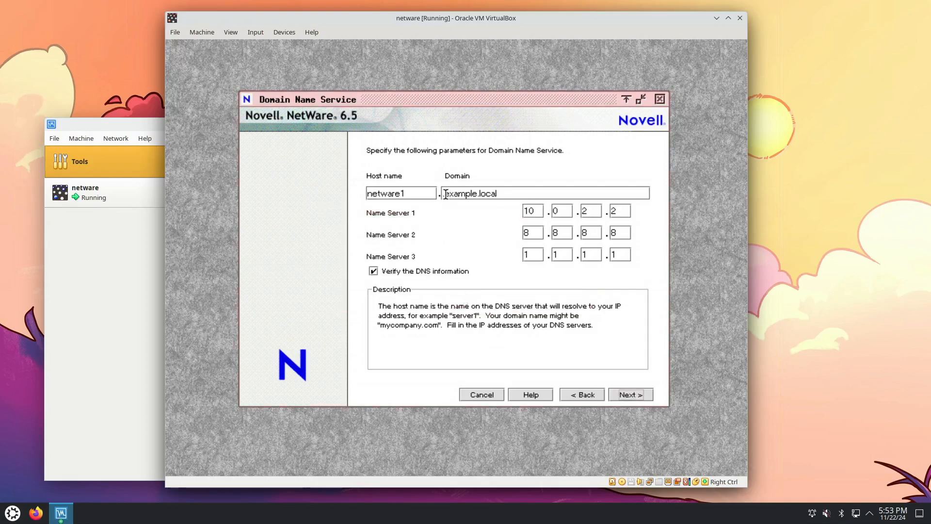
pyautogui.press('Delete')
pyautogui.click(652, 398)
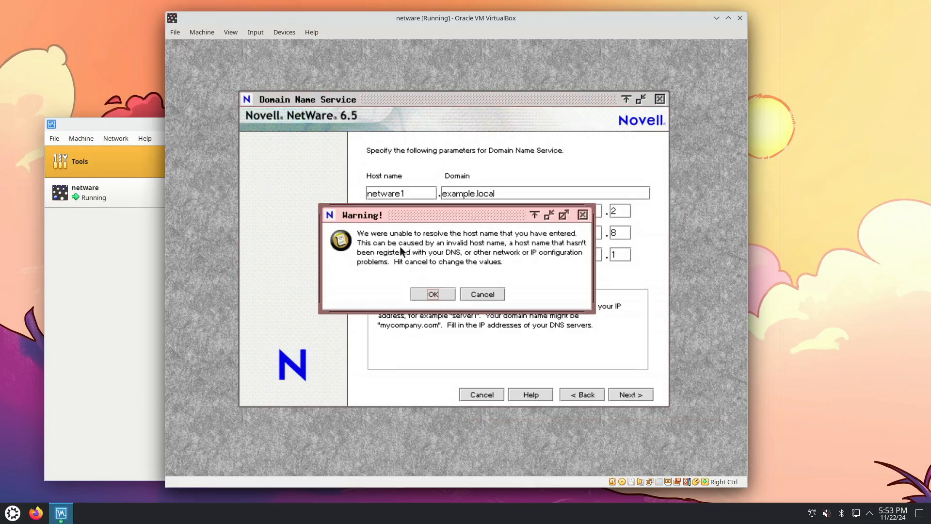
pyautogui.click(436, 294)
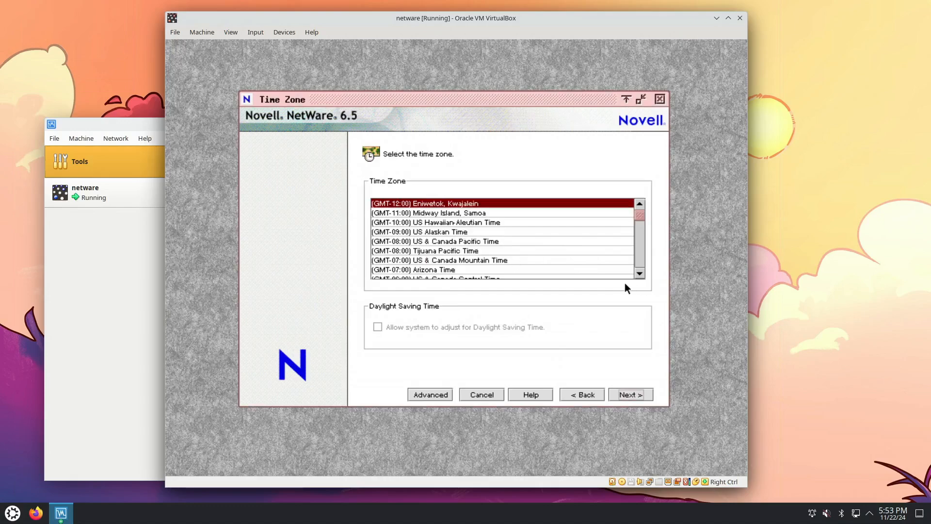
# Select (GMT-05:00) US & Canada Eastern Time as the server's time zone
pyautogui.click(637, 274)
pyautogui.click(638, 275)
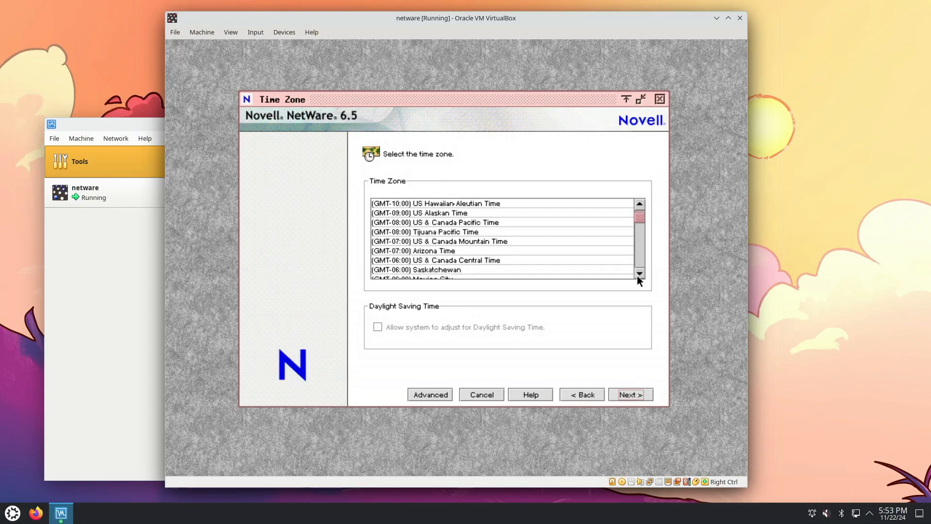
pyautogui.click(638, 274)
pyautogui.click(639, 273)
pyautogui.click(640, 273)
pyautogui.click(639, 273)
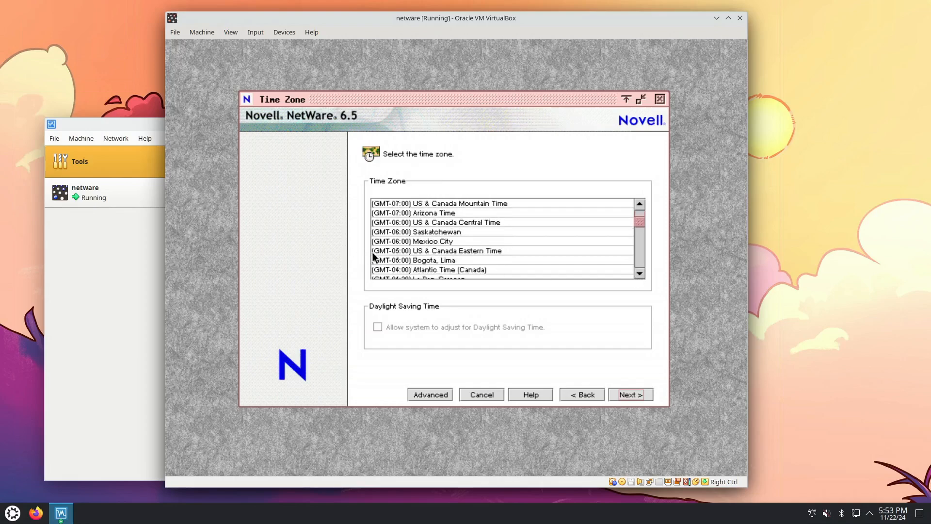
pyautogui.click(423, 250)
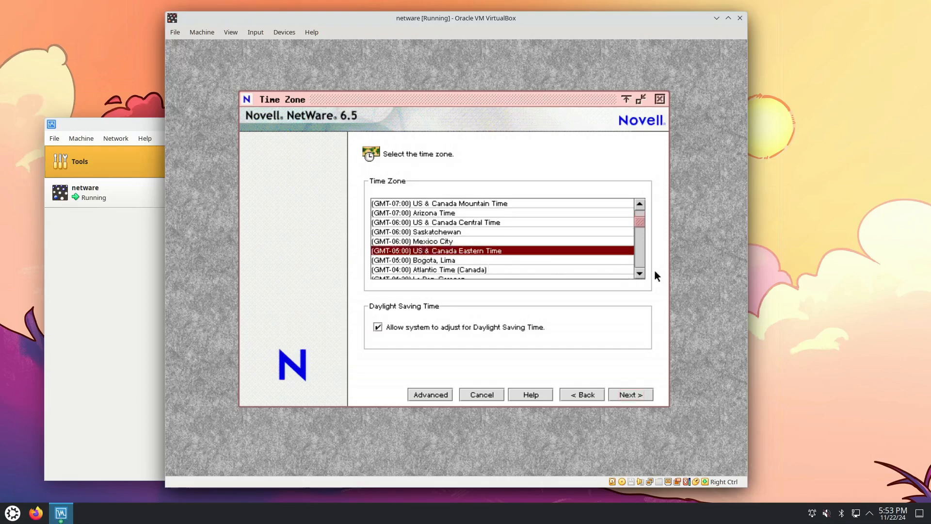
pyautogui.click(639, 274)
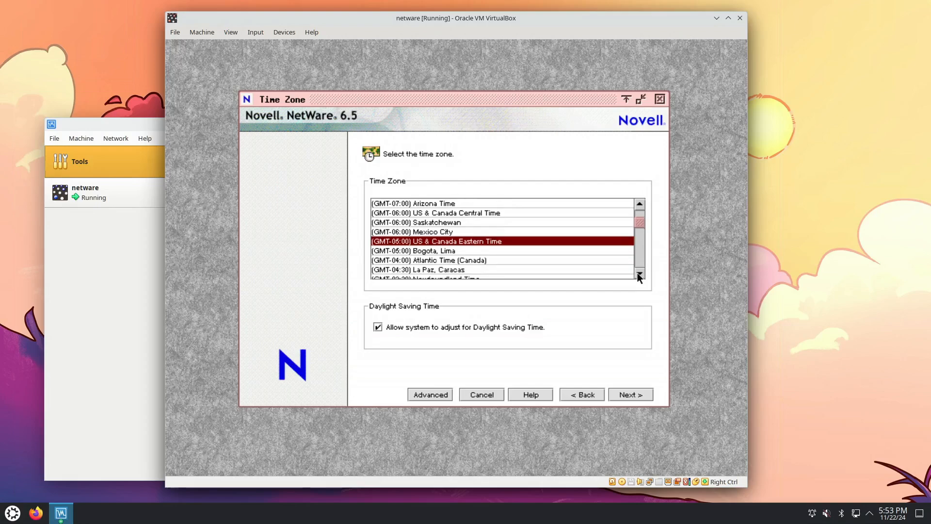
# Accept the time zone, choose to create a new eDirectory tree, and continue to the tree details
pyautogui.click(639, 273)
pyautogui.click(639, 273)
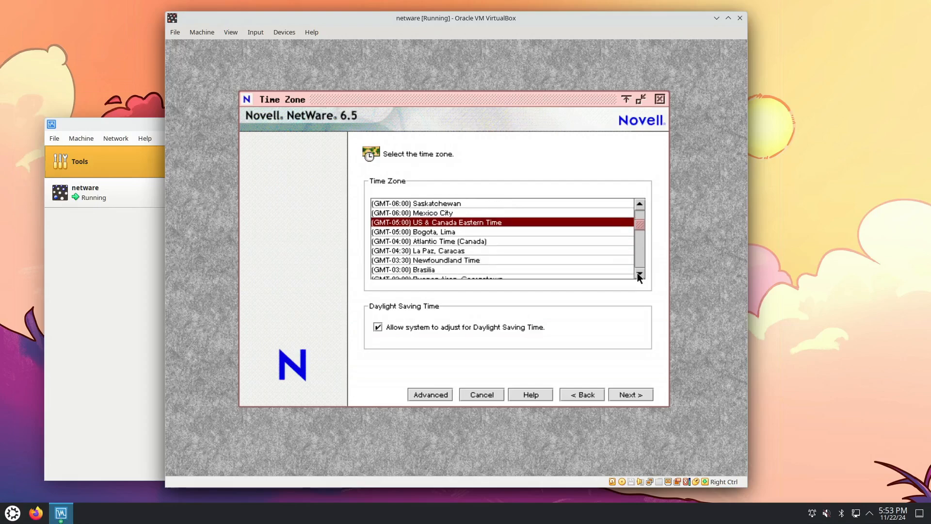
pyautogui.click(630, 394)
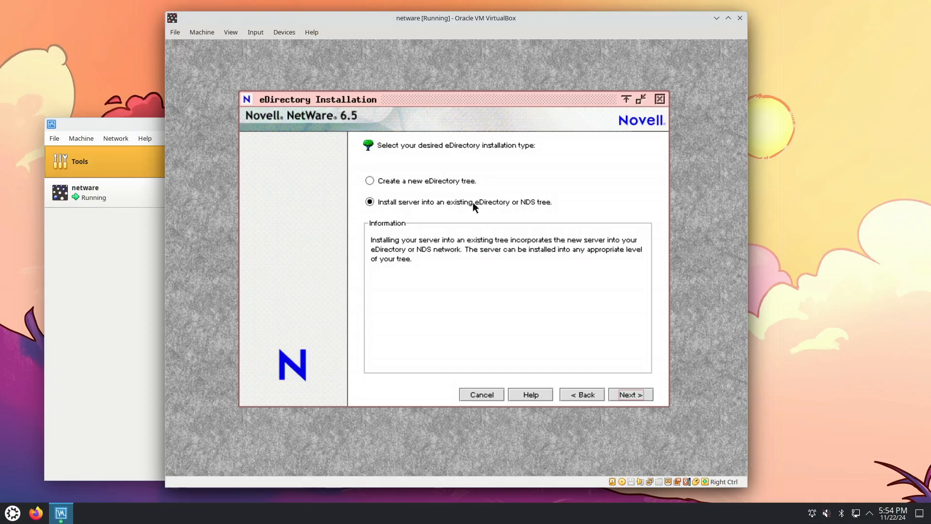
pyautogui.click(442, 181)
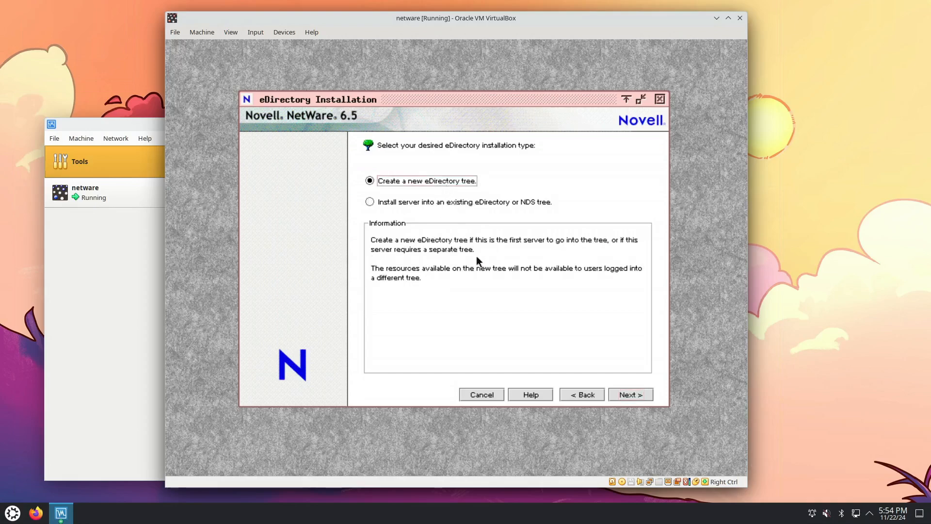
pyautogui.click(623, 395)
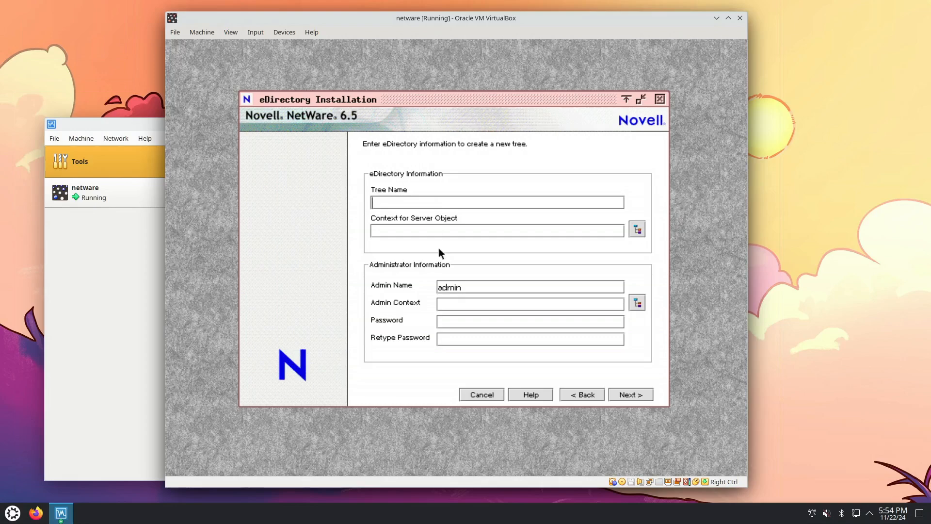
# Enter and confirm the eDirectory administrator password and name the tree netware1tree
pyautogui.click(452, 322)
pyautogui.write('**************')
pyautogui.click(405, 201)
pyautogui.write('netware')
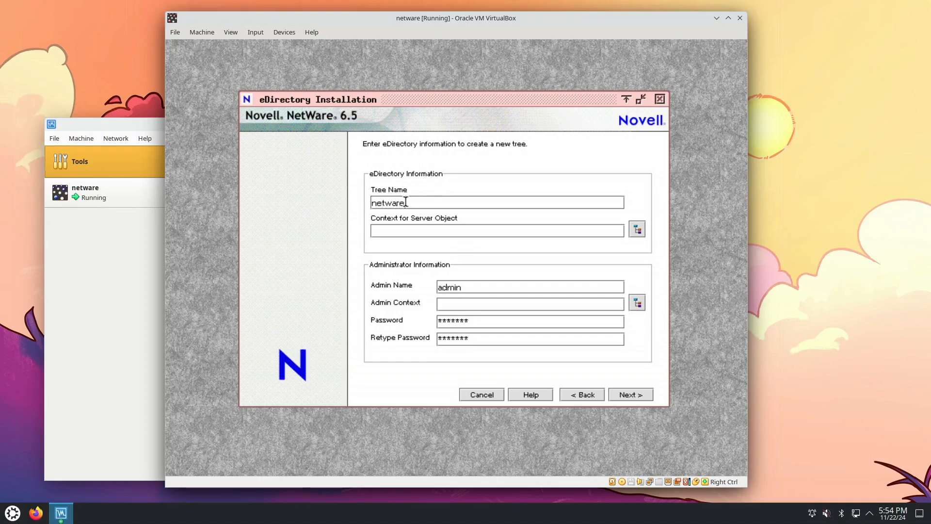
pyautogui.write(' tree')
pyautogui.click(639, 396)
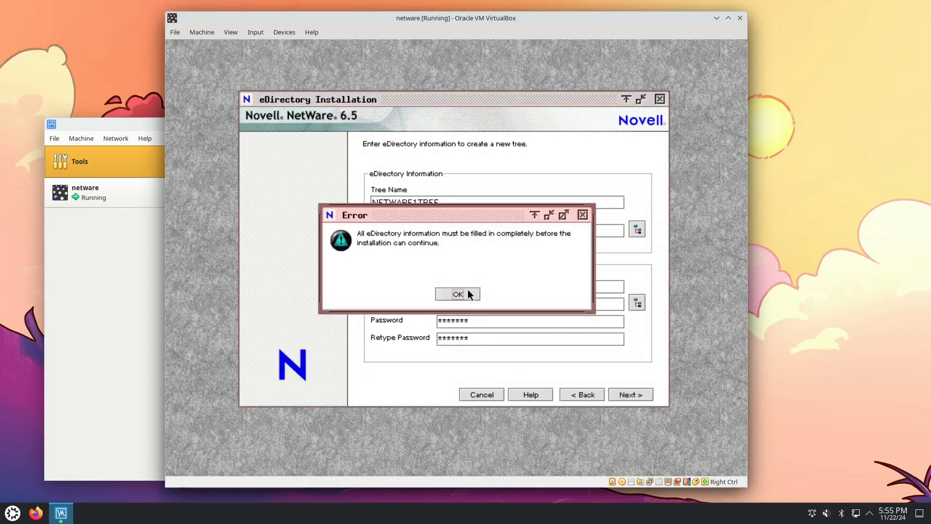
pyautogui.click(458, 294)
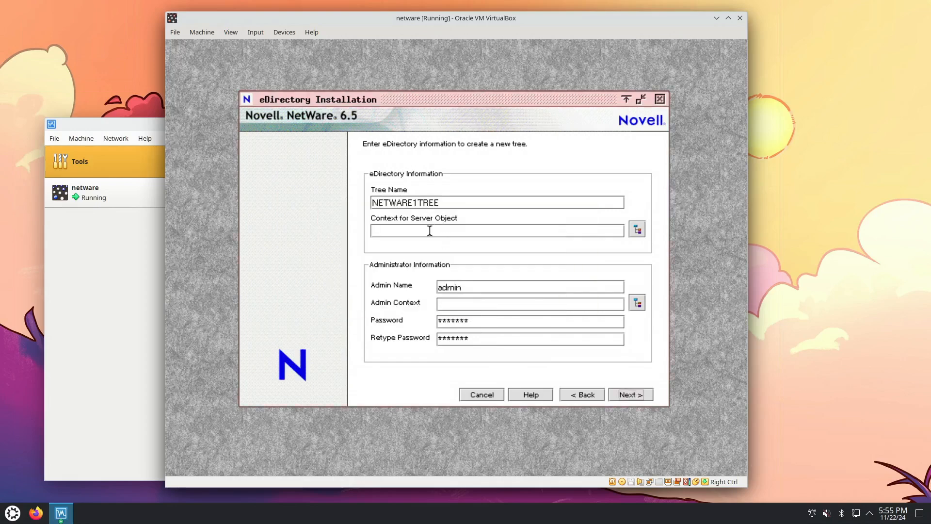
# Set the server object context to netware1context and proceed with the eDirectory installation
pyautogui.click(636, 232)
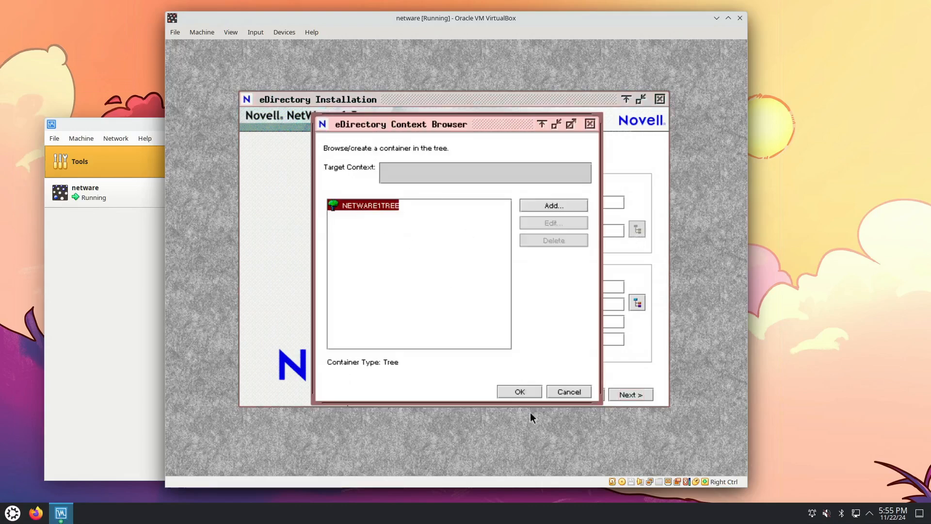
pyautogui.click(520, 392)
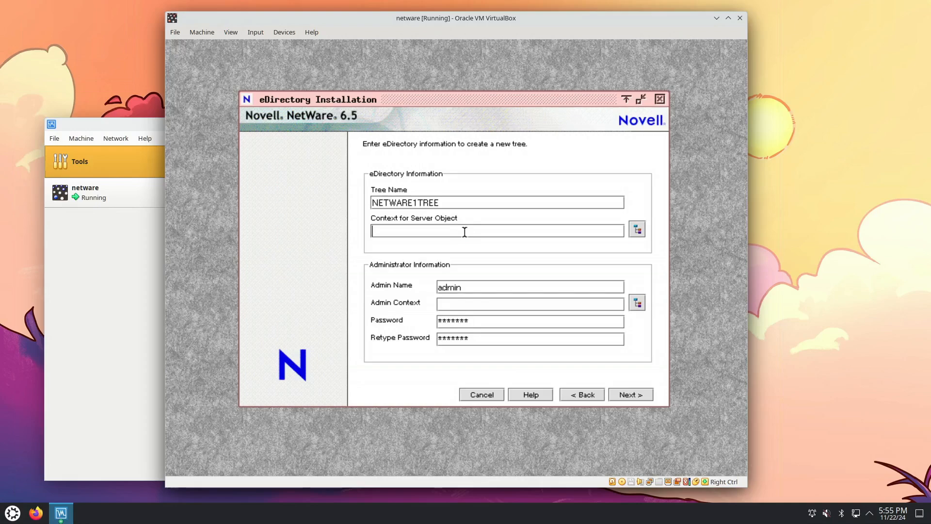
pyautogui.write('netware1context')
pyautogui.click(618, 394)
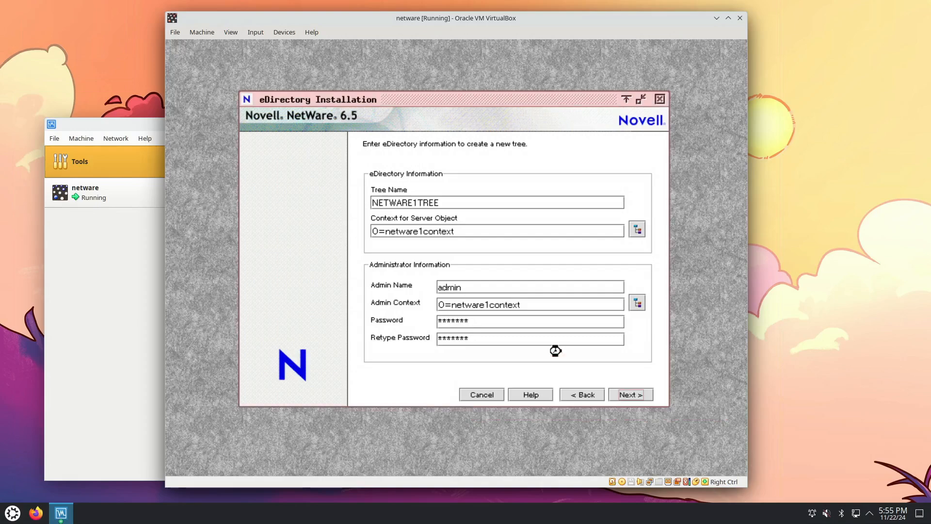
pyautogui.click(623, 392)
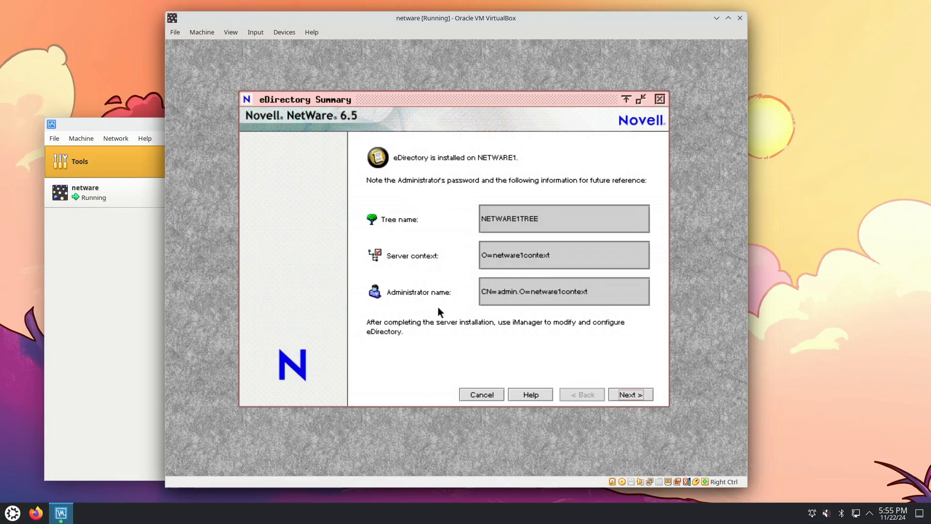
# Continue past the eDirectory summary and choose to install the server without licenses
pyautogui.click(646, 391)
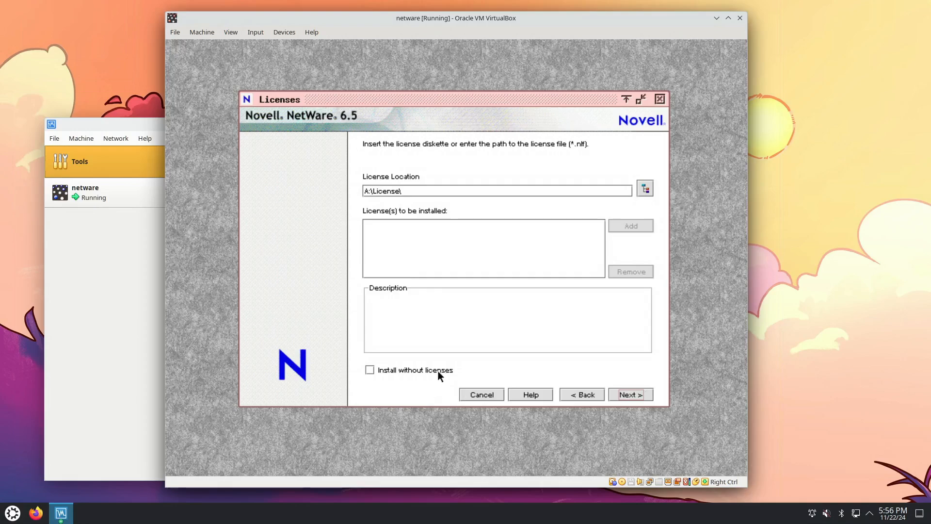
pyautogui.click(439, 371)
pyautogui.click(642, 394)
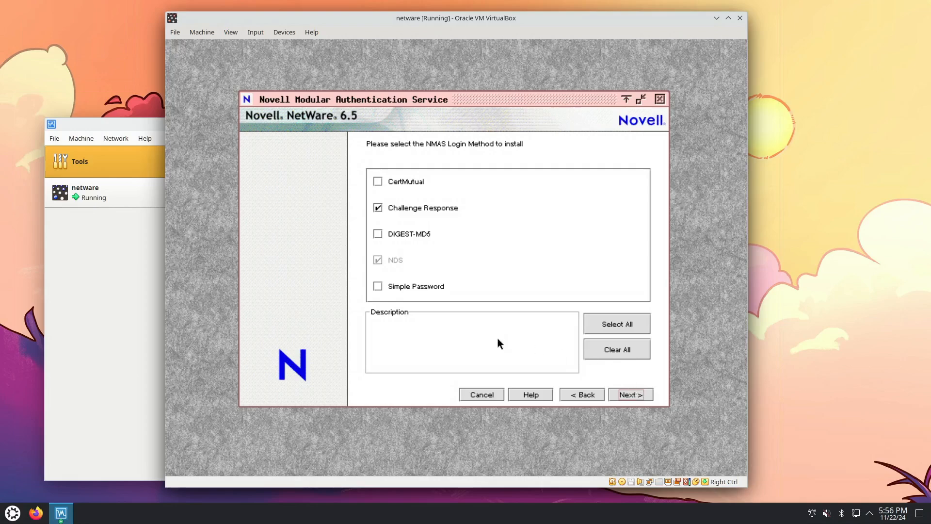
# Add Simple Password and DIGEST-MD5 to the NMAS login methods to install, and continue
pyautogui.click(376, 287)
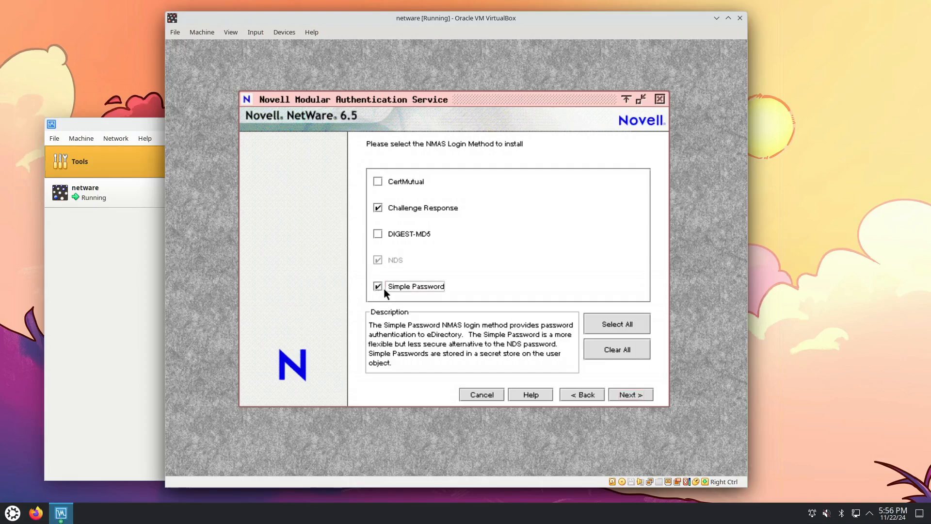
pyautogui.click(418, 232)
pyautogui.click(631, 395)
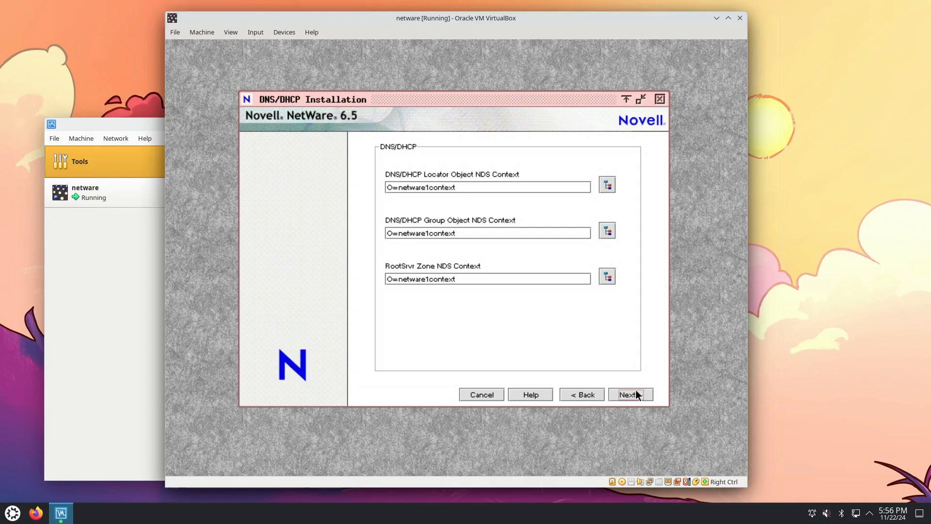
# Accept the default DNS/DHCP contexts and iFolder server options, and enter and confirm the MySQL root password
pyautogui.click(633, 392)
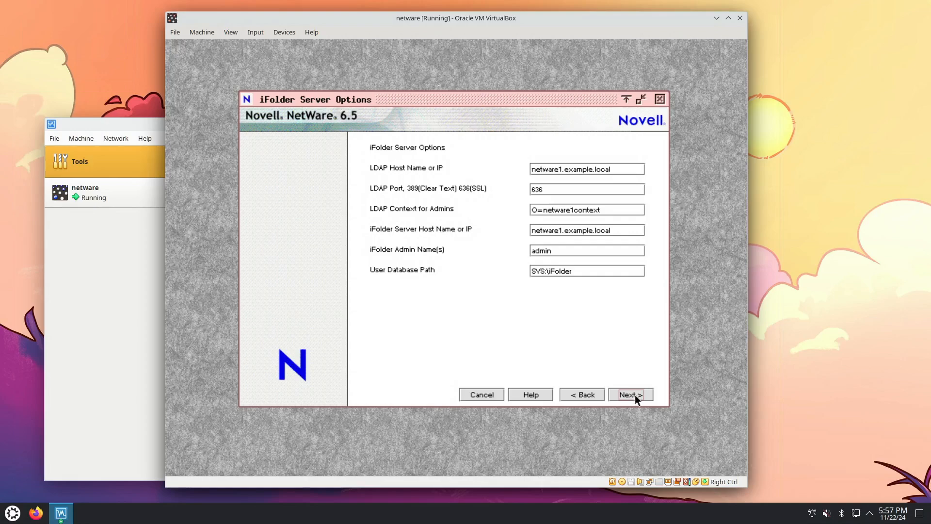
pyautogui.click(635, 395)
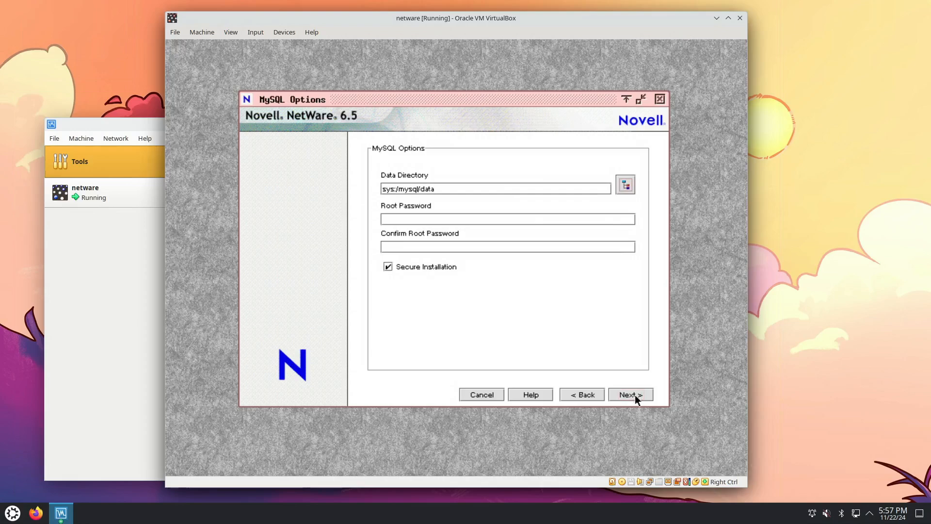
pyautogui.click(452, 221)
pyautogui.write('*******')
pyautogui.press('Tab')
pyautogui.write('*******')
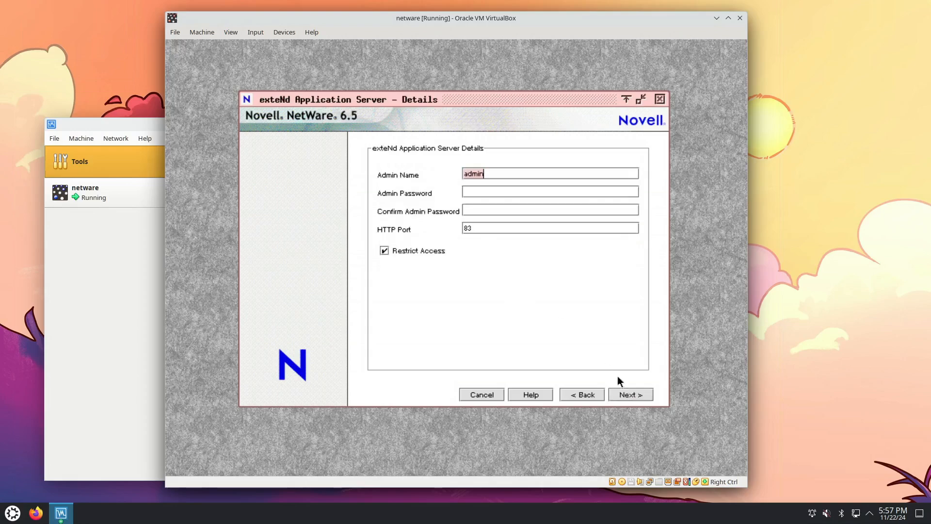
# Enter and confirm the admin password for the exteNd Application Server, keeping HTTP port 83, and continue
pyautogui.click(480, 188)
pyautogui.write('********')
pyautogui.press('Tab')
pyautogui.write('***')
pyautogui.write('**')
pyautogui.click(630, 394)
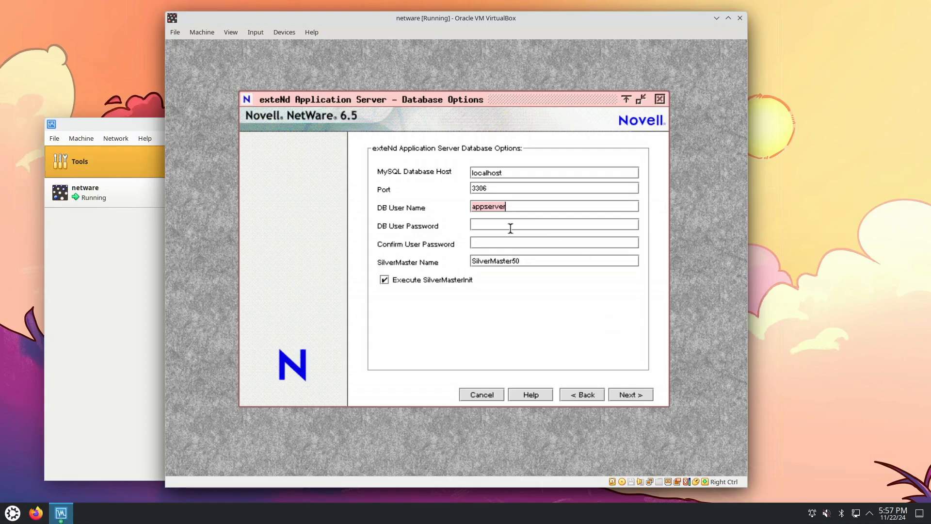
# Enter and confirm the exteNd database user password, and accept the default NetStorage settings
pyautogui.click(490, 224)
pyautogui.write('*****')
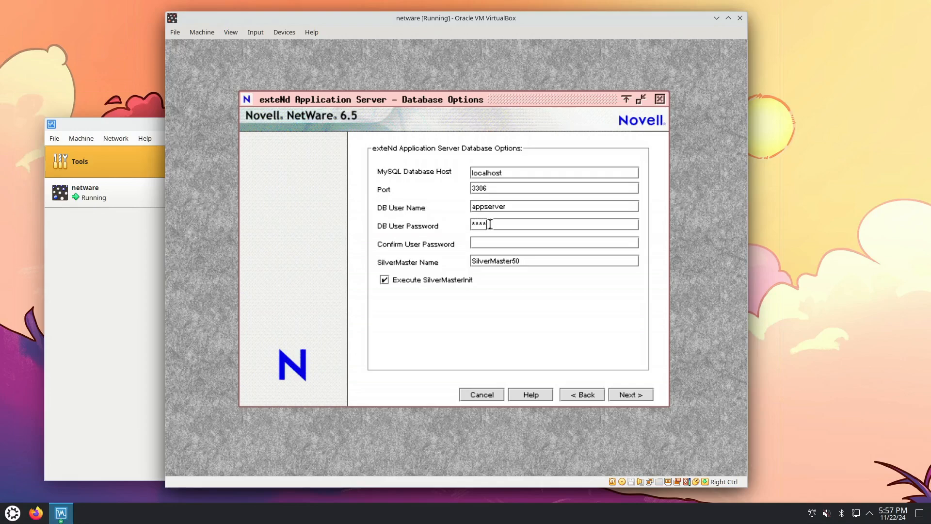
pyautogui.write('**')
pyautogui.press('Tab')
pyautogui.write('*******')
pyautogui.click(628, 395)
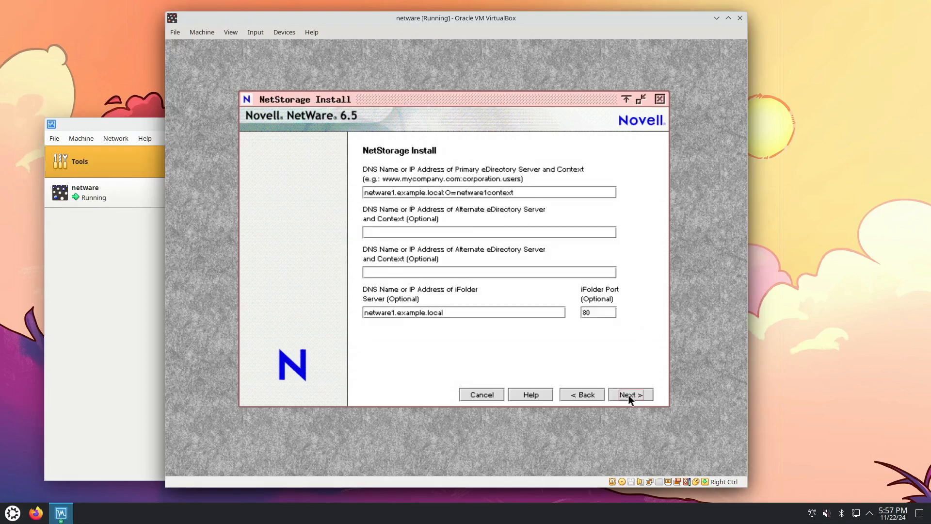
pyautogui.click(635, 394)
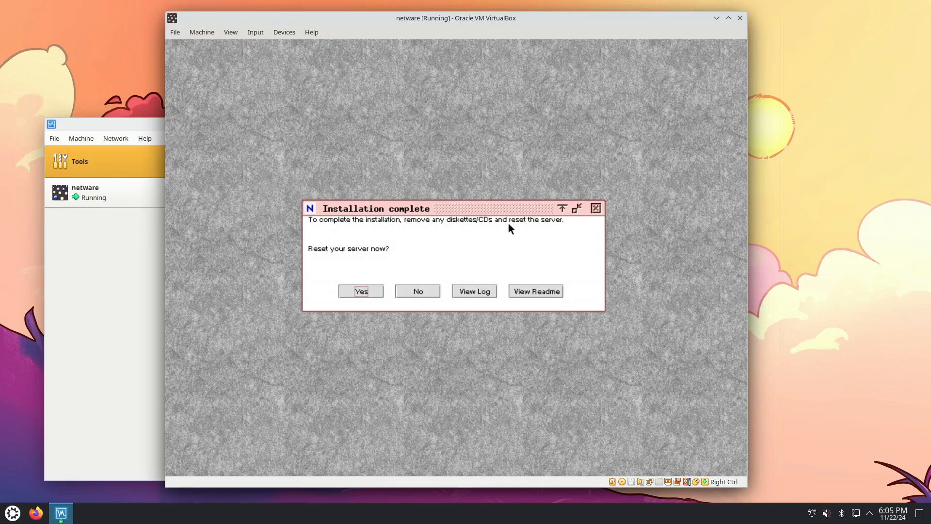
# Reset the server to complete the installation, and power off the netware virtual machine as it reboots
pyautogui.click(361, 291)
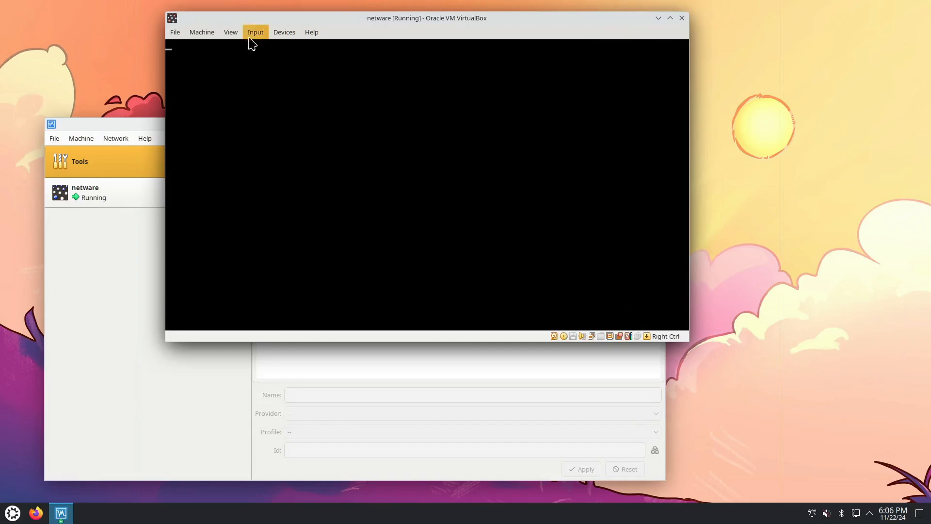
pyautogui.click(204, 33)
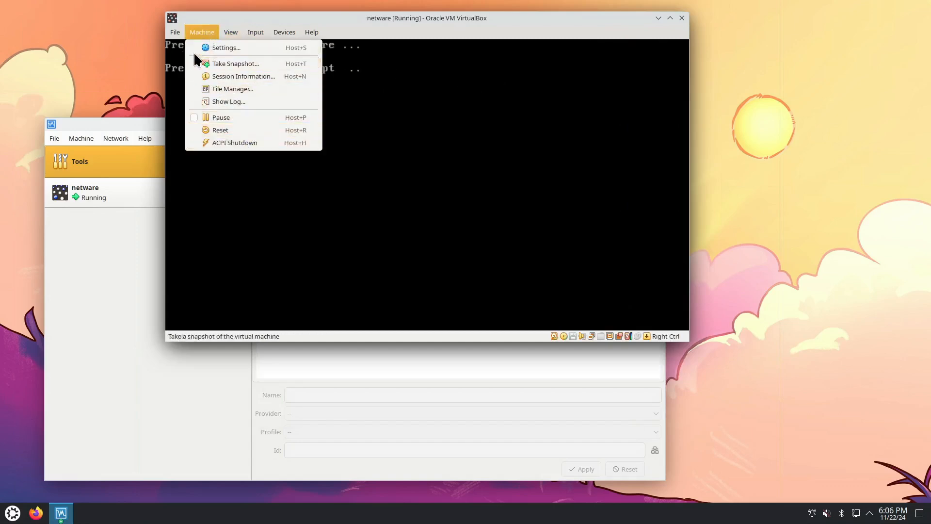
pyautogui.moveTo(174, 31)
pyautogui.click(191, 80)
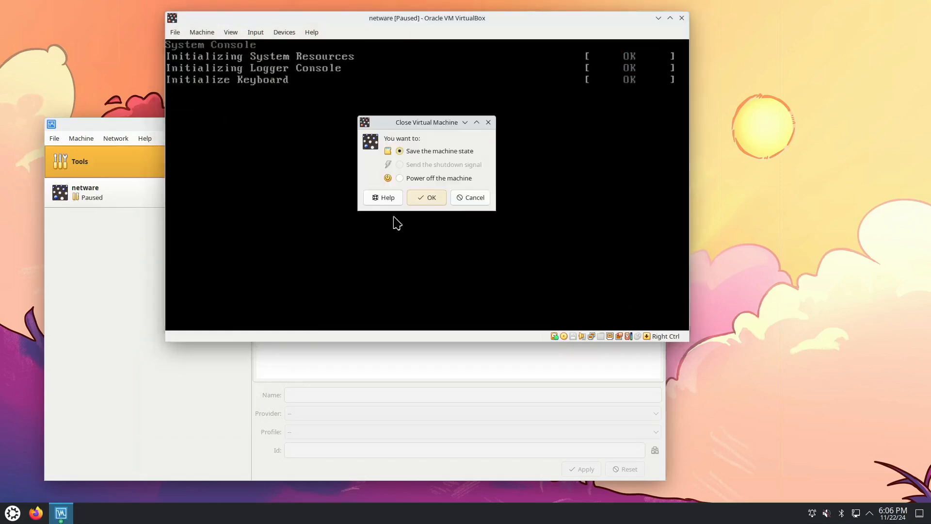
pyautogui.click(415, 179)
pyautogui.click(423, 198)
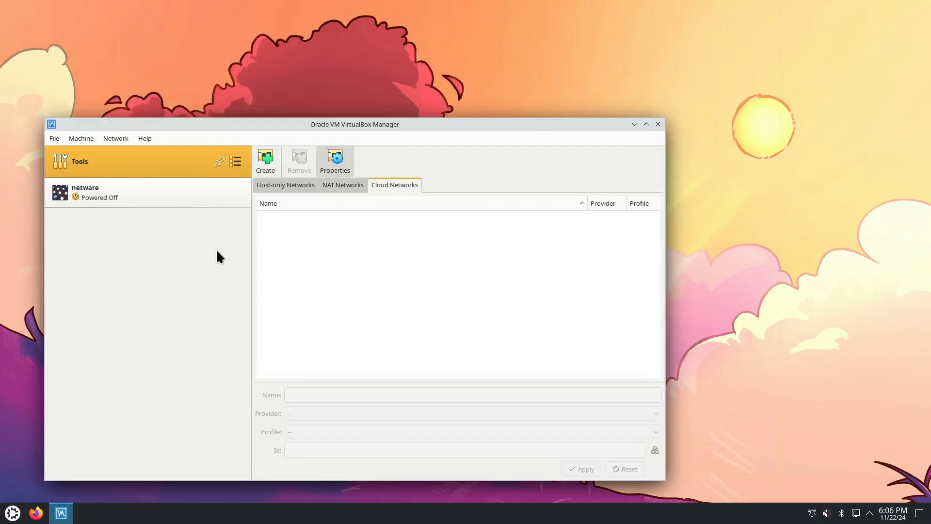
# Remove the NW65SP8_OVL_DVD.iso disc from the netware machine's optical drive in its storage settings
pyautogui.click(137, 196)
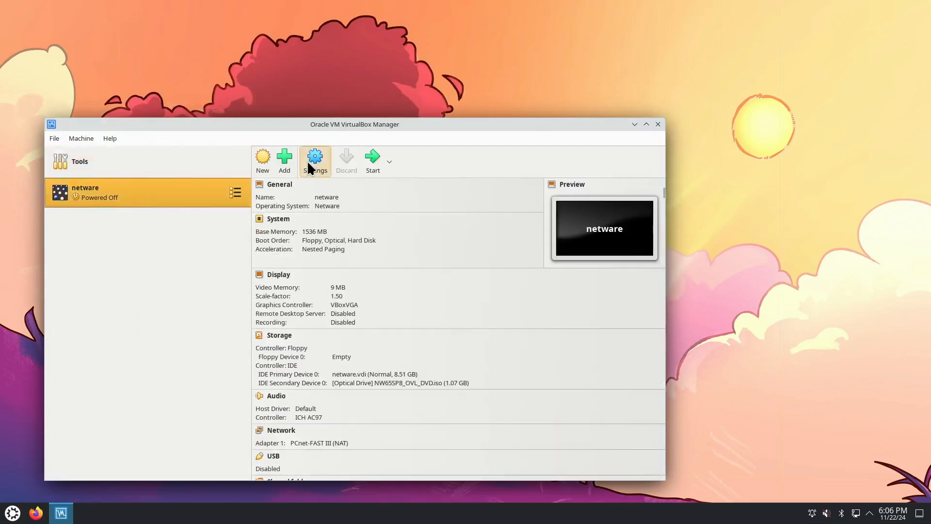
pyautogui.click(308, 164)
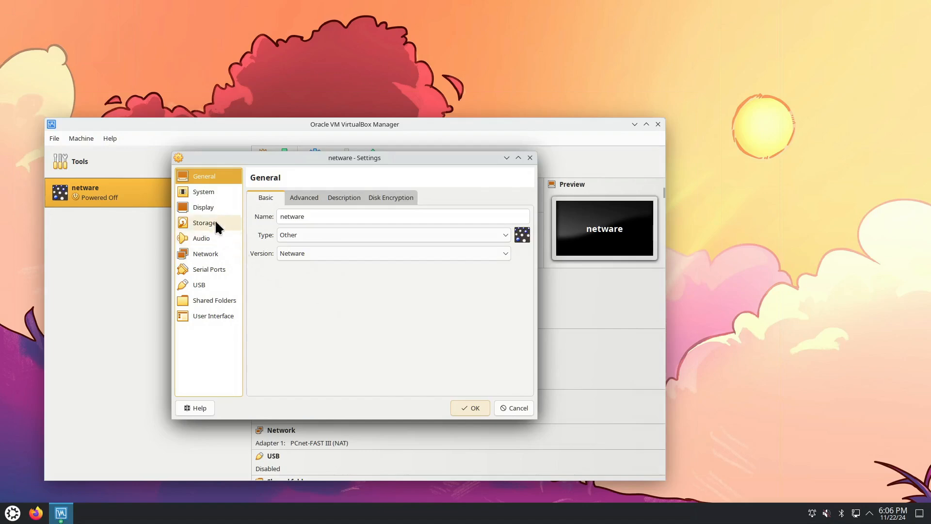
pyautogui.click(215, 223)
pyautogui.click(305, 261)
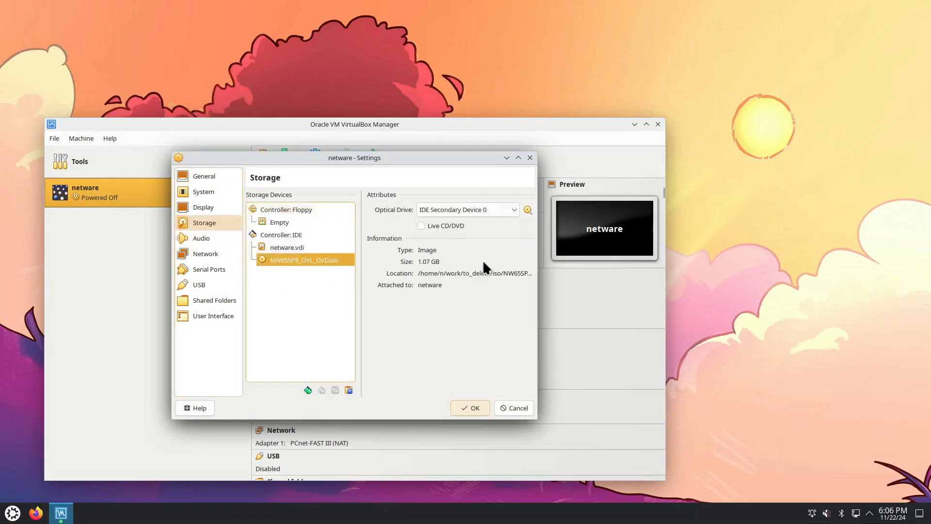
pyautogui.click(527, 210)
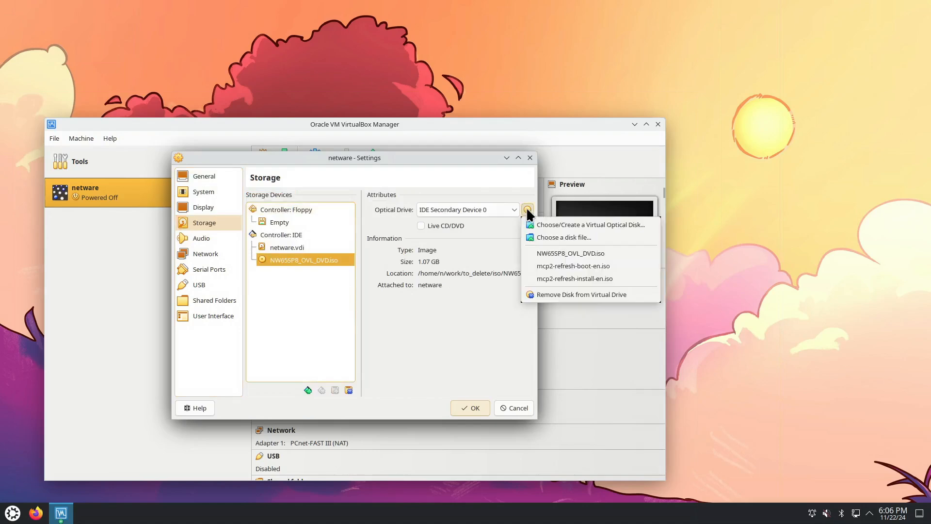
pyautogui.click(549, 295)
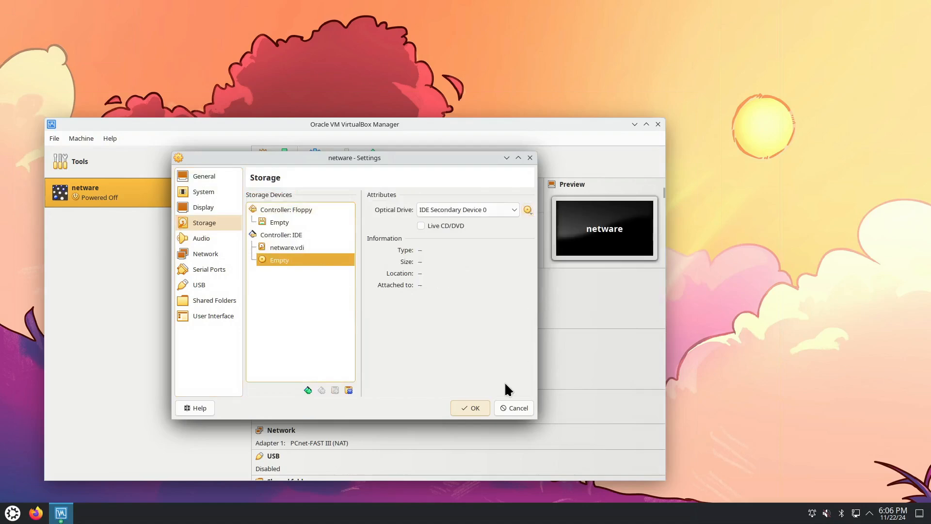
pyautogui.click(475, 408)
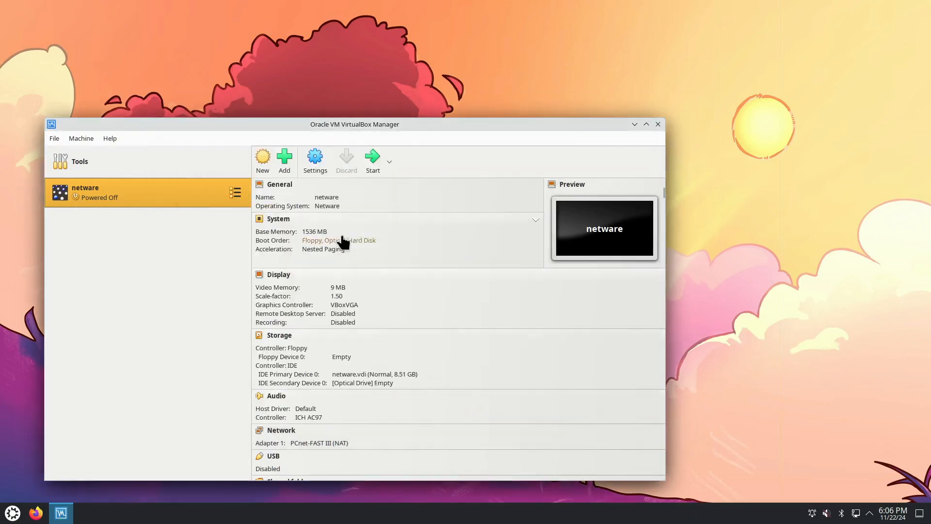
# Start the netware virtual machine with a normal start and dismiss the notifications in its window
pyautogui.click(389, 162)
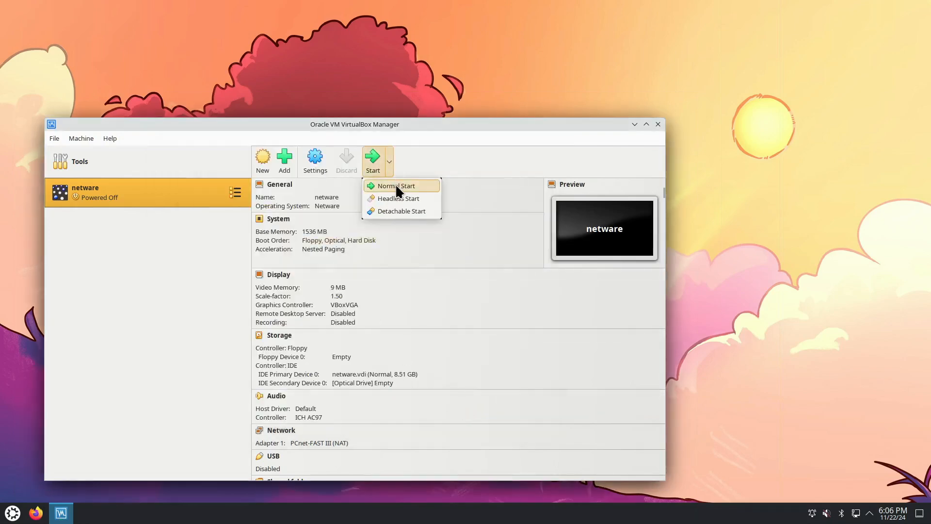
pyautogui.click(396, 187)
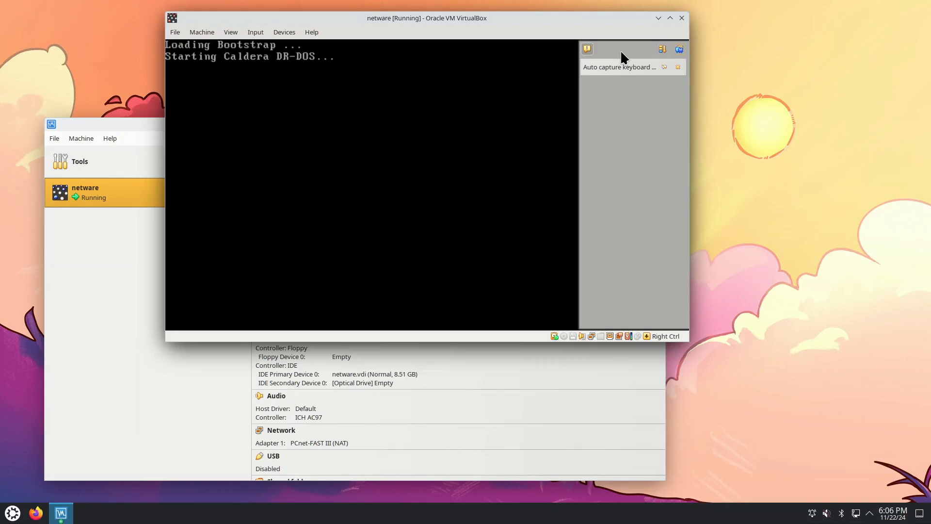
pyautogui.click(680, 47)
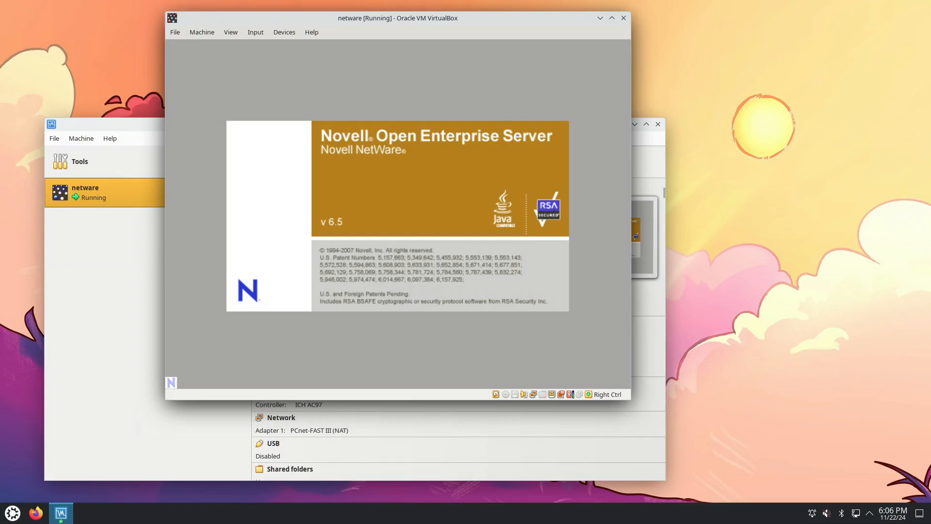
pyautogui.moveTo(550, 19); pyautogui.dragTo(601, 25)
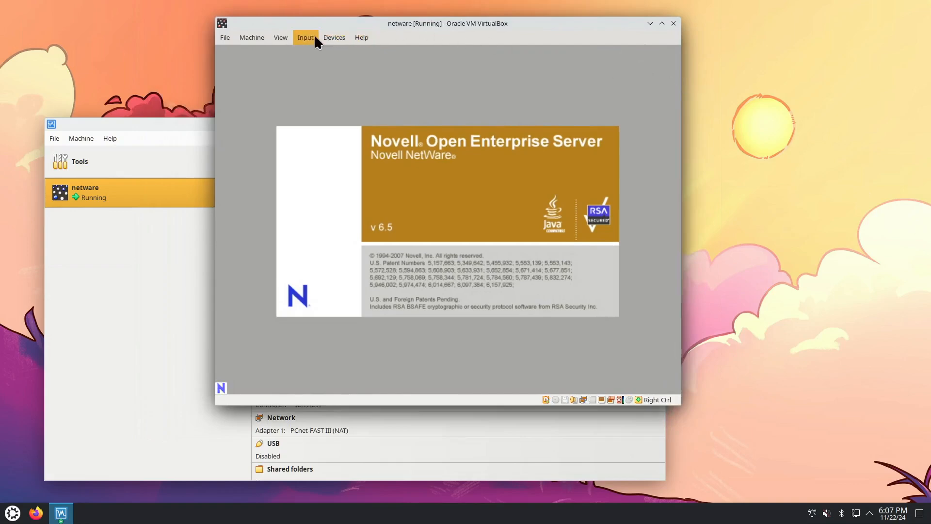
pyautogui.click(334, 37)
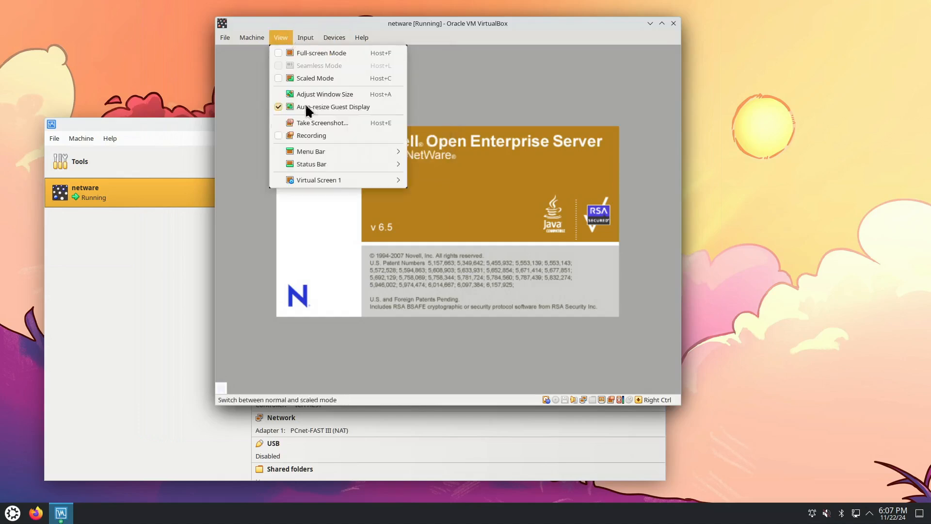
pyautogui.moveTo(322, 182)
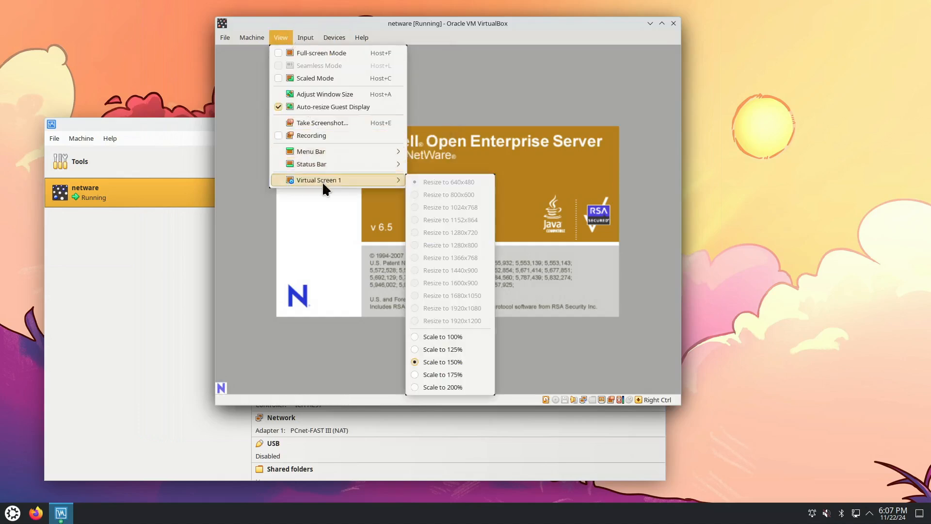
pyautogui.click(431, 26)
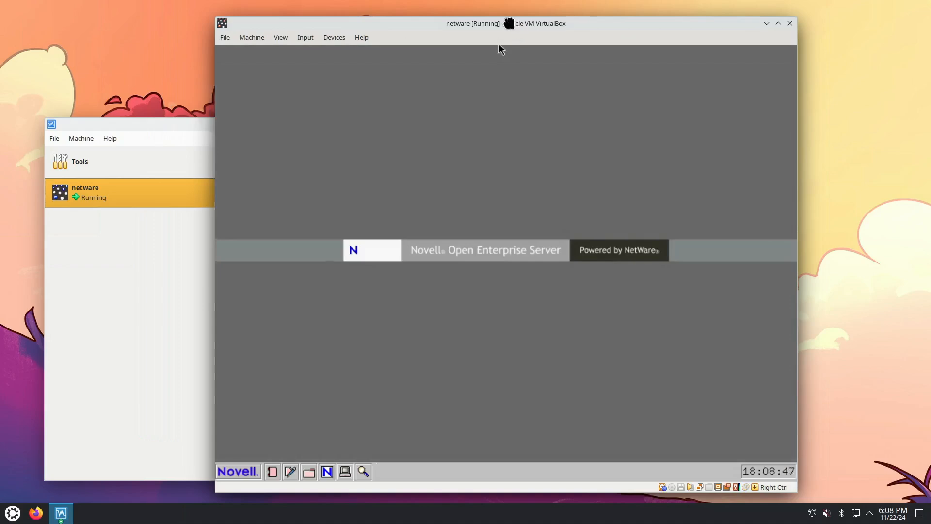
# Switch the netware virtual machine window to full-screen mode and accept the switch
pyautogui.moveTo(509, 24); pyautogui.dragTo(487, 14)
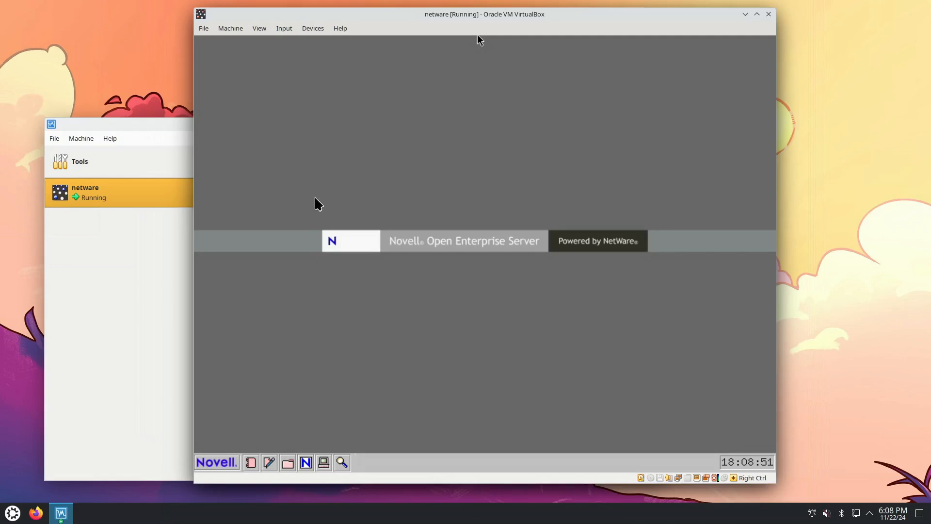
pyautogui.click(261, 29)
pyautogui.moveTo(298, 177)
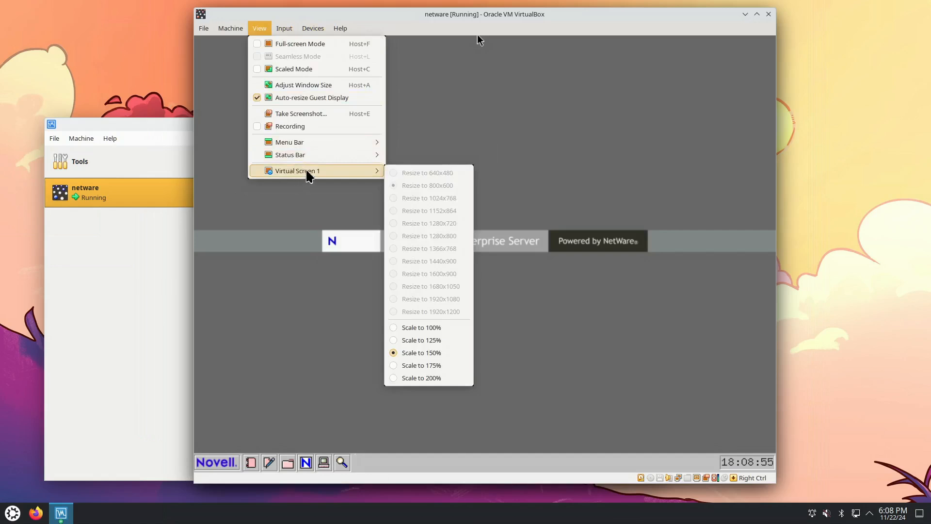
pyautogui.click(314, 46)
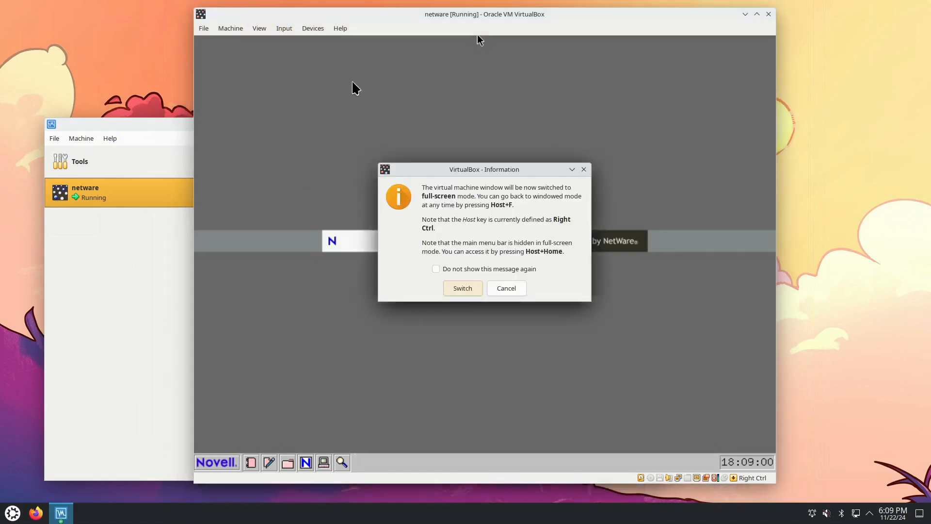
pyautogui.click(464, 290)
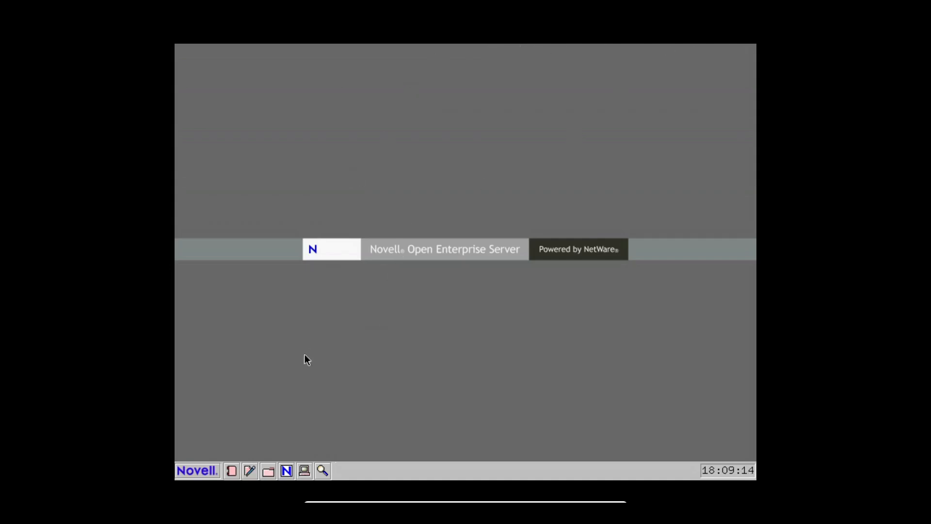
# Open the NetWare Run dialog, check its command history, browse the SYS: volume folders and cancel the file selection
pyautogui.click(205, 471)
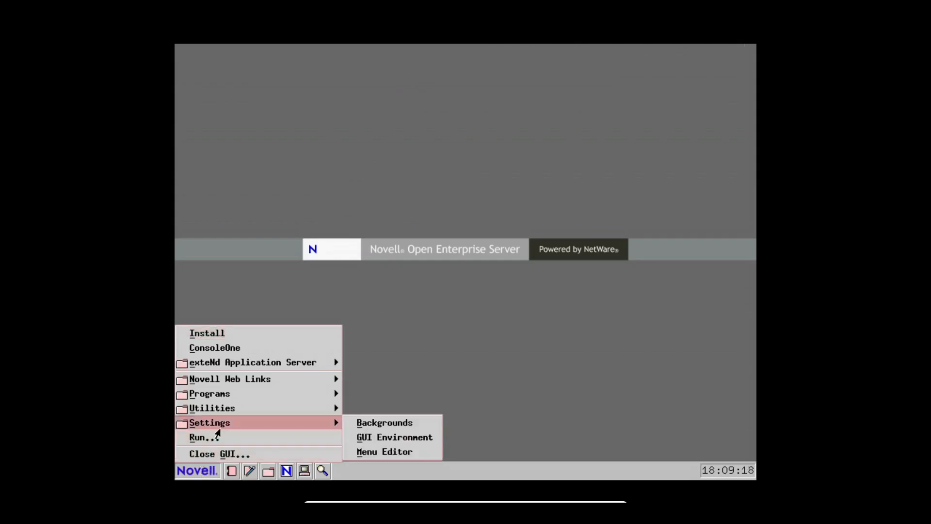
pyautogui.click(215, 437)
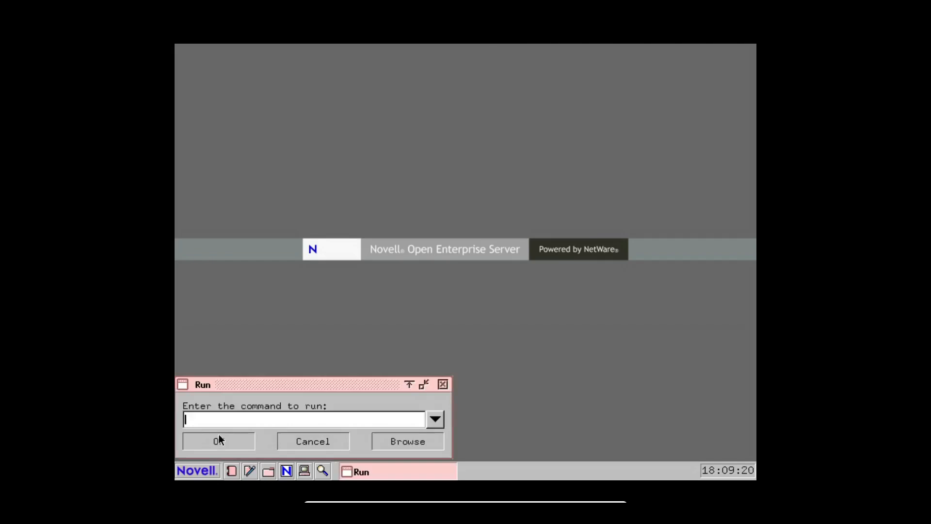
pyautogui.click(439, 421)
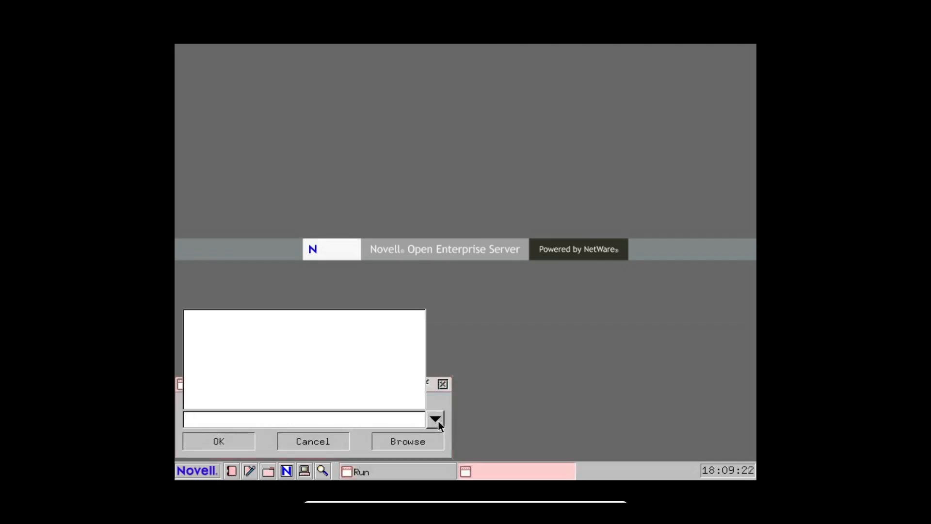
pyautogui.click(418, 441)
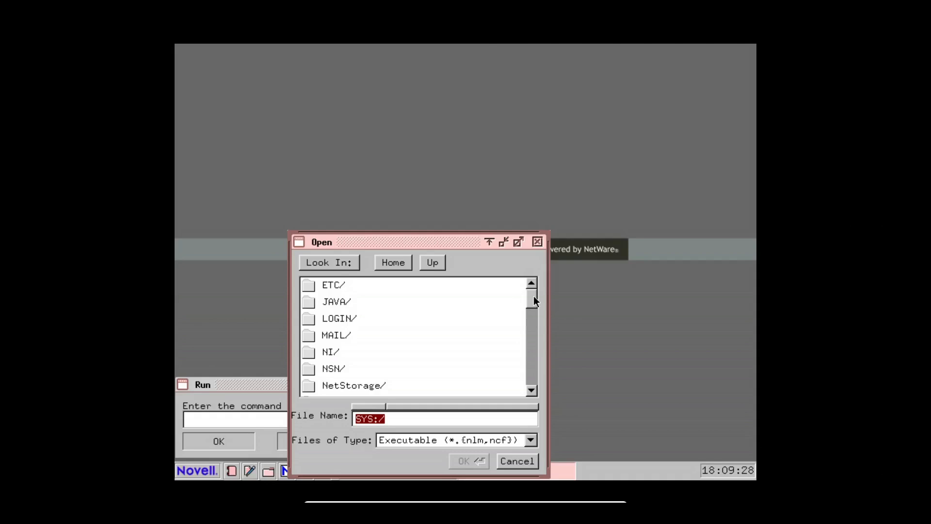
pyautogui.moveTo(533, 296); pyautogui.dragTo(519, 386)
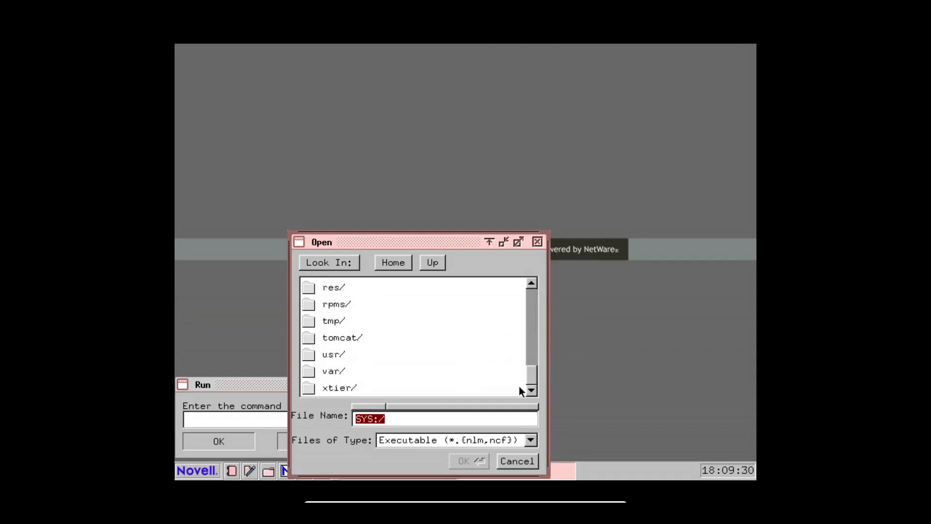
pyautogui.click(516, 461)
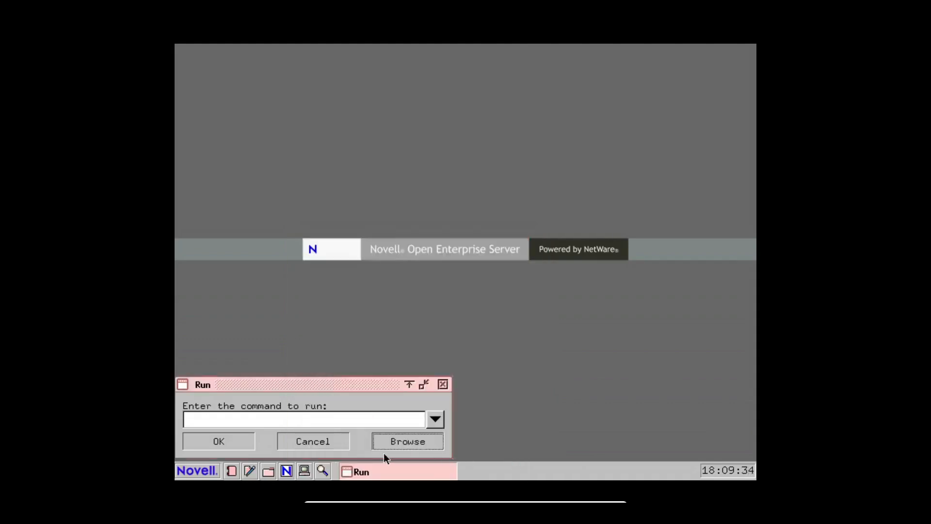
# Launch ConsoleOne on the NetWare desktop
pyautogui.click(186, 471)
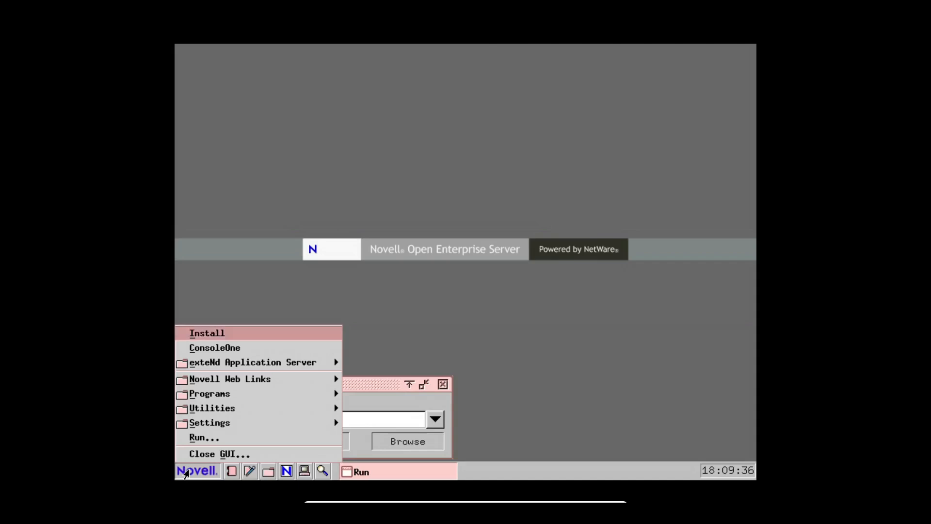
pyautogui.moveTo(260, 364)
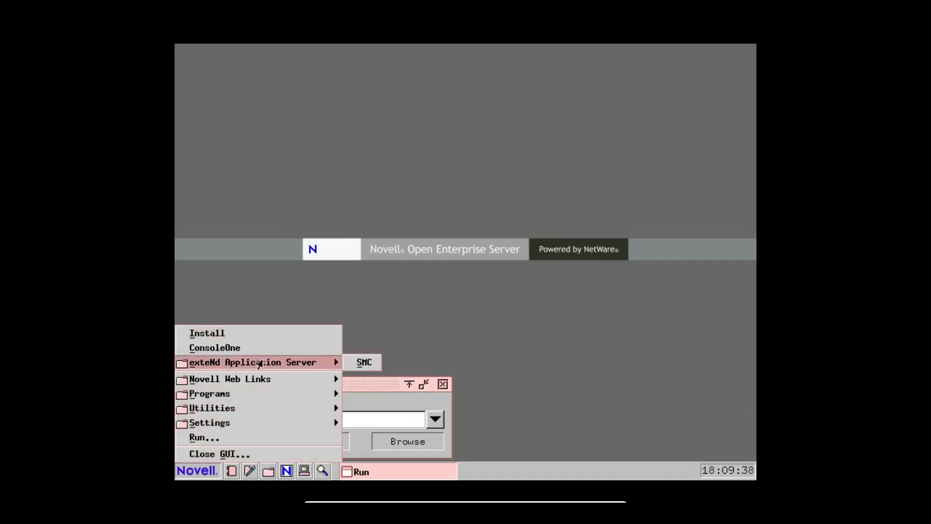
pyautogui.click(264, 347)
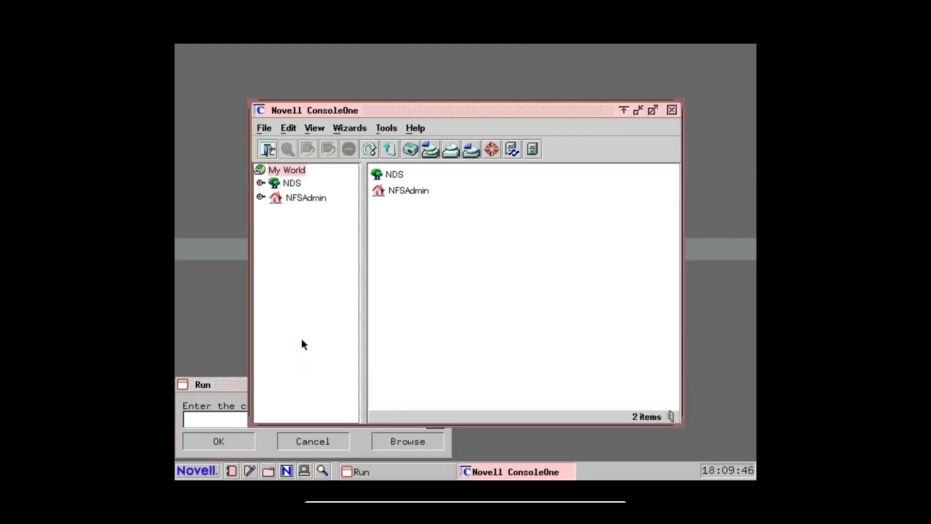
# View the About ConsoleOne version and copyright information, and close it
pyautogui.click(410, 128)
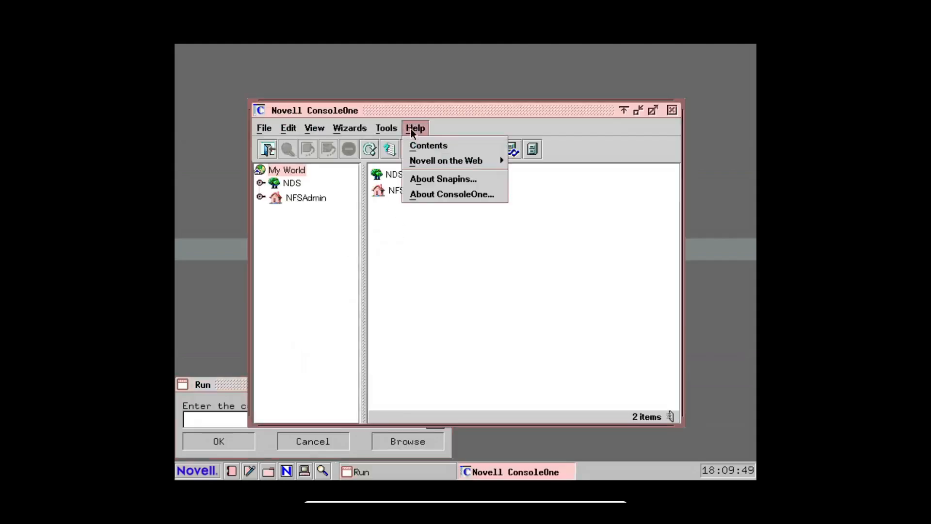
pyautogui.click(428, 194)
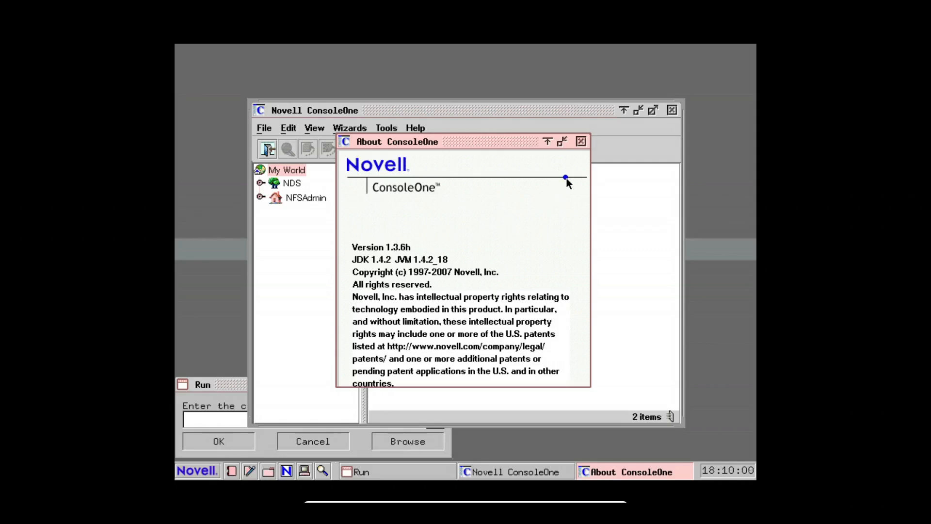
pyautogui.click(580, 141)
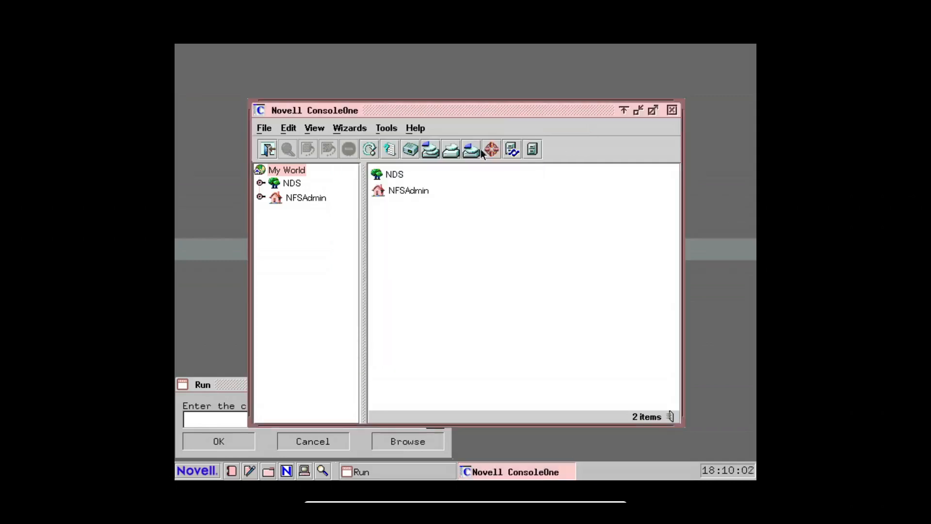
# Examine the list of registered ConsoleOne snapins and the details of Novell LDAP Snapins, and close both windows
pyautogui.click(416, 128)
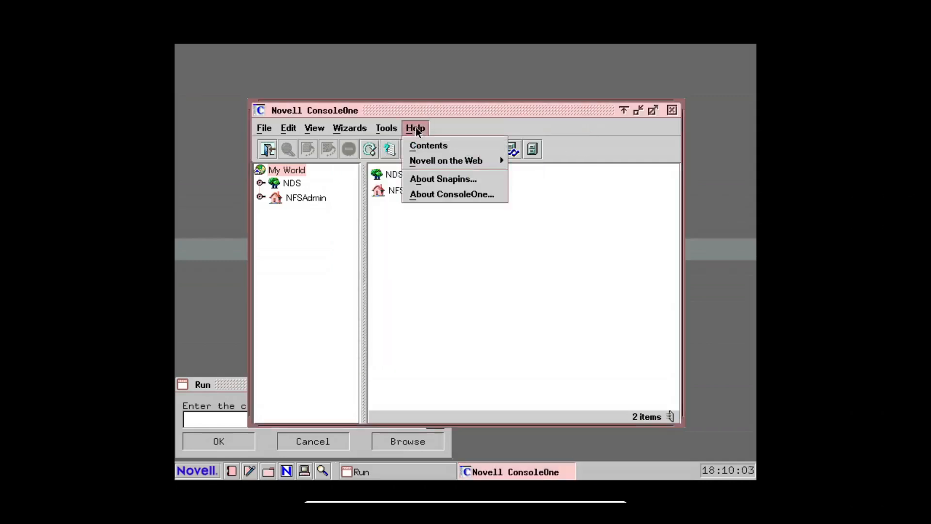
pyautogui.click(423, 178)
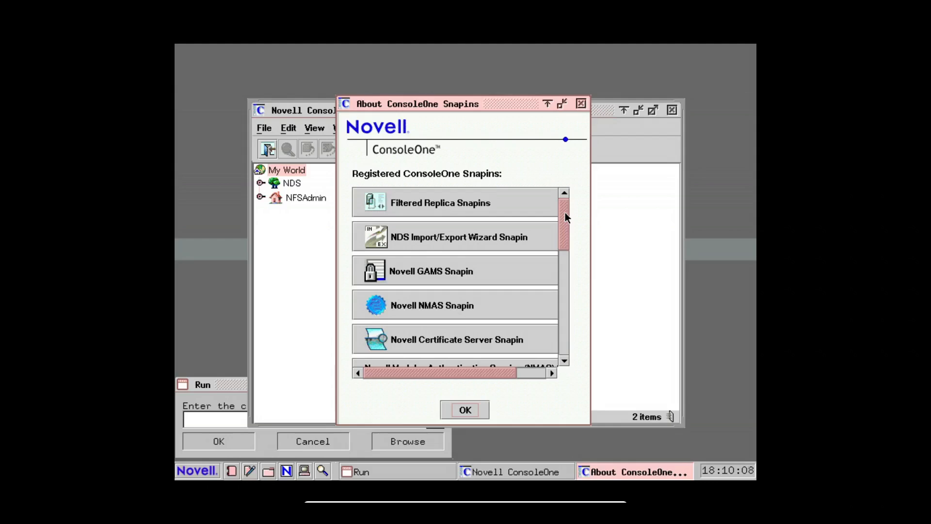
pyautogui.moveTo(566, 214); pyautogui.dragTo(558, 318)
pyautogui.click(458, 322)
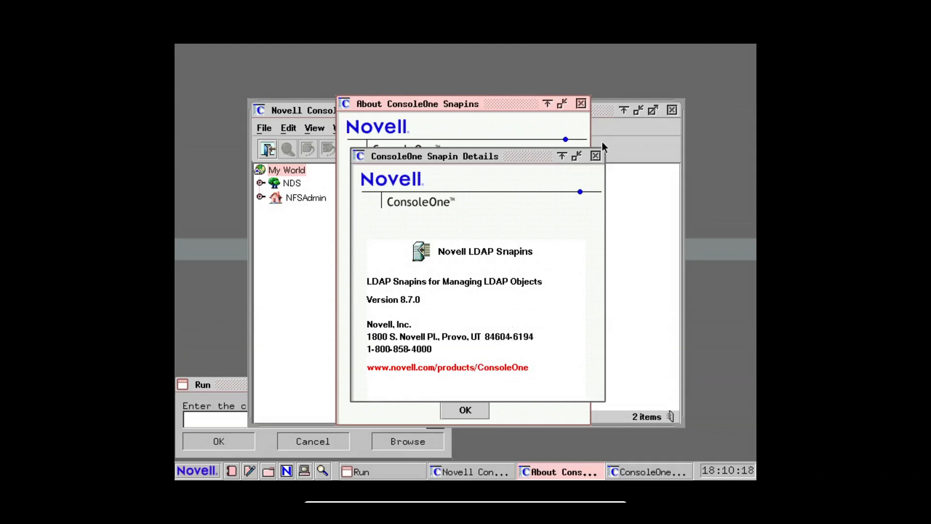
pyautogui.click(596, 155)
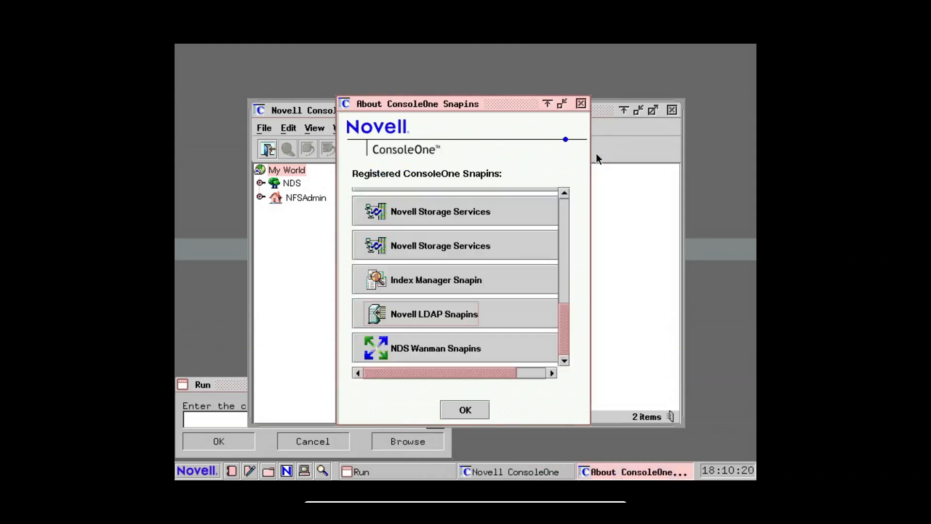
pyautogui.click(582, 103)
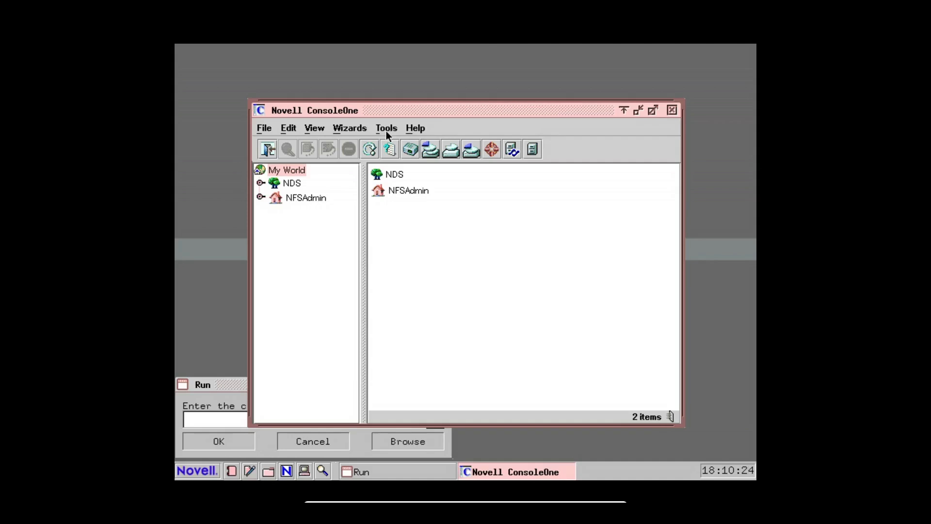
# Open the ConsoleOne help contents and maximize the help window to read the Using ConsoleOne page
pyautogui.click(413, 128)
pyautogui.click(420, 147)
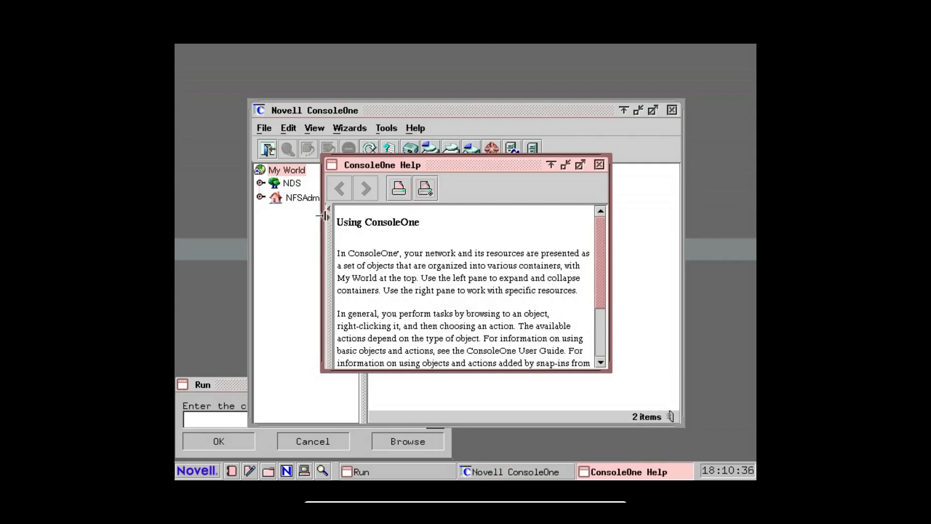
pyautogui.moveTo(329, 238); pyautogui.dragTo(445, 242)
pyautogui.click(580, 166)
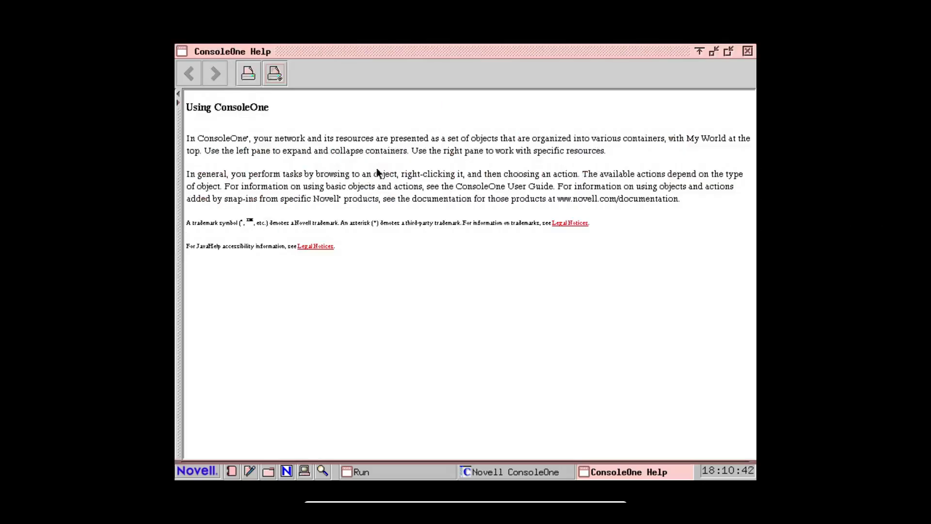
# Try rolling up, minimizing and restoring the ConsoleOne Help window, and close it
pyautogui.click(702, 51)
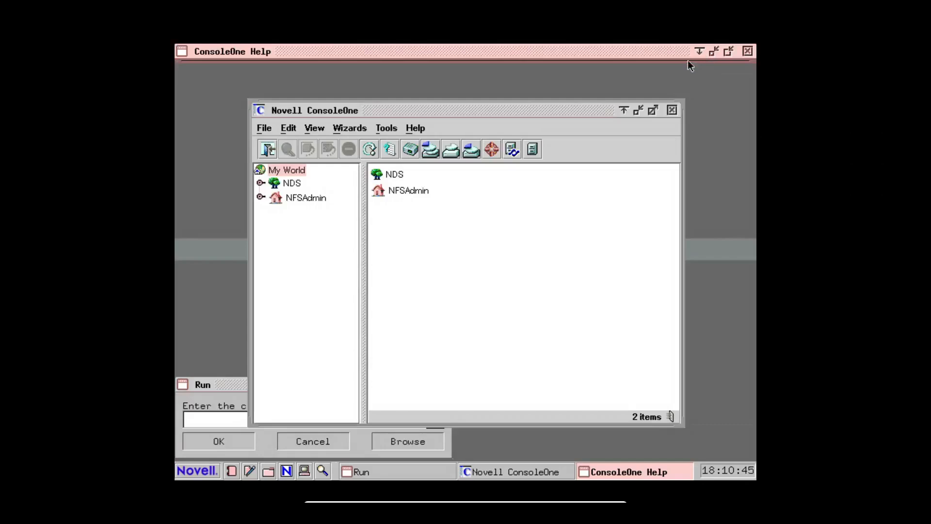
pyautogui.click(697, 53)
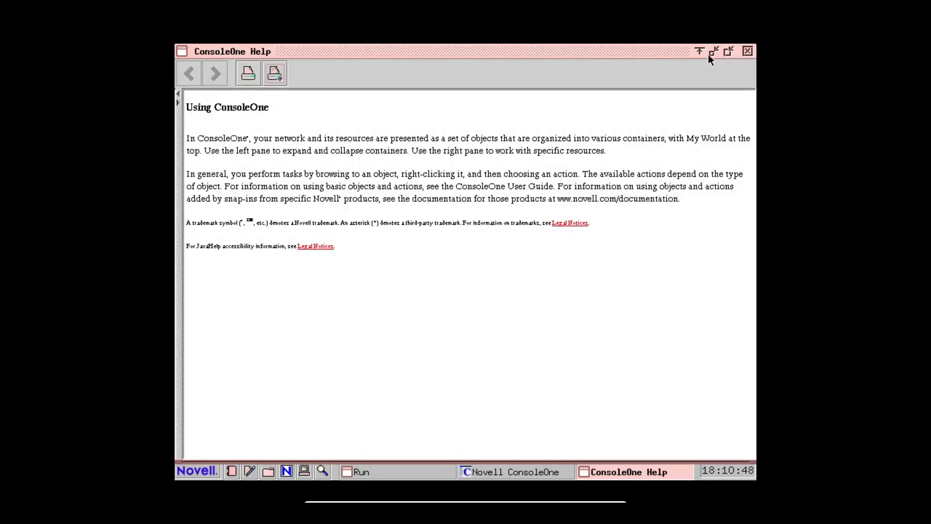
pyautogui.click(712, 51)
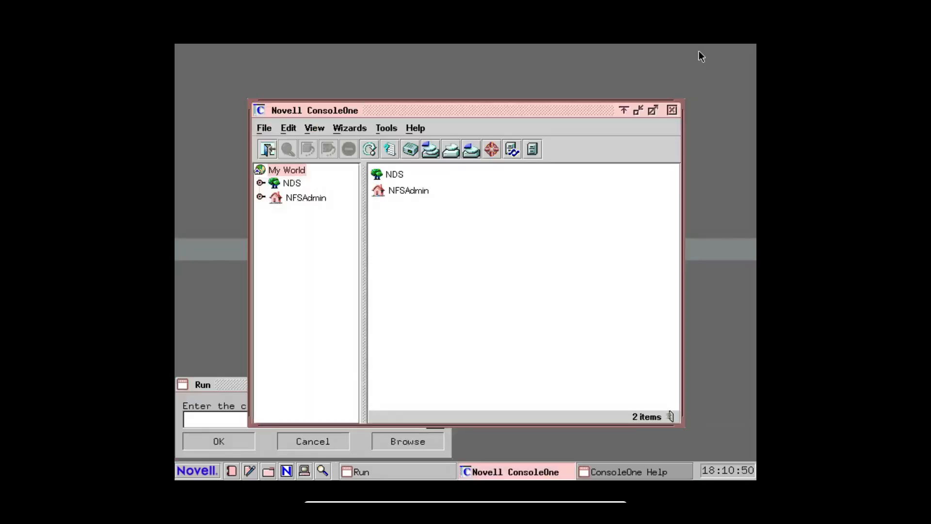
pyautogui.click(643, 473)
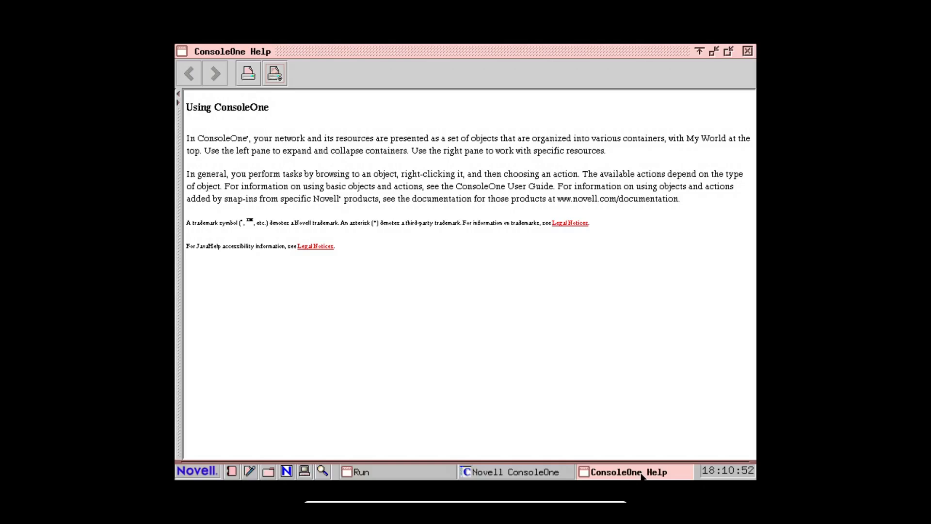
pyautogui.click(727, 55)
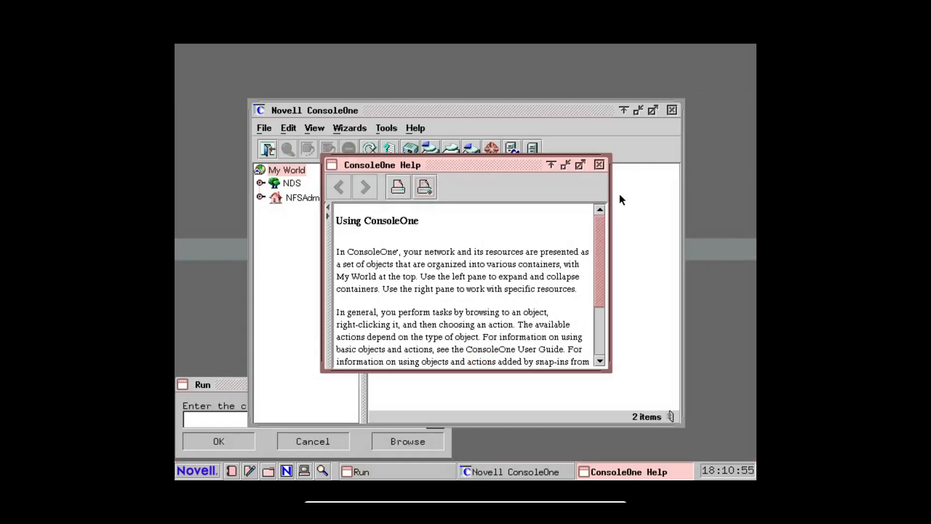
pyautogui.click(599, 164)
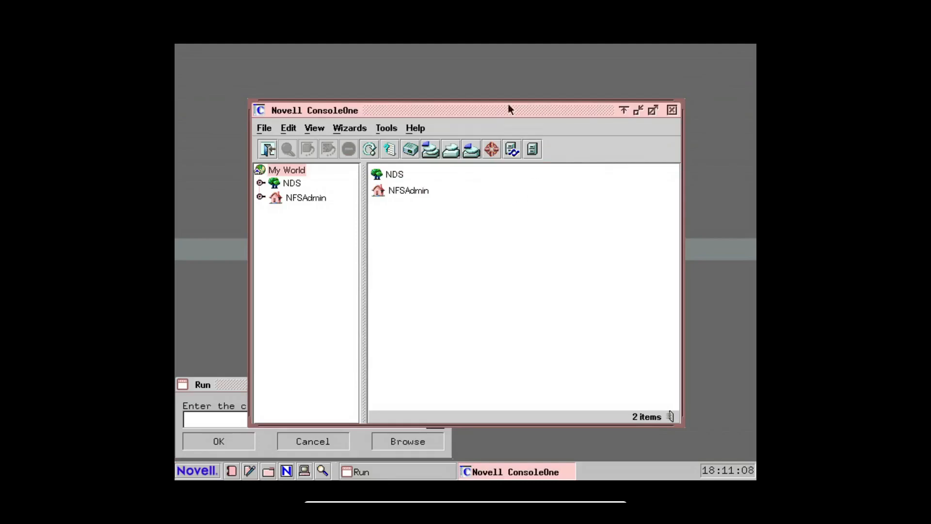
# Try to open the Novell product documentation on the web from the ConsoleOne help options
pyautogui.click(410, 129)
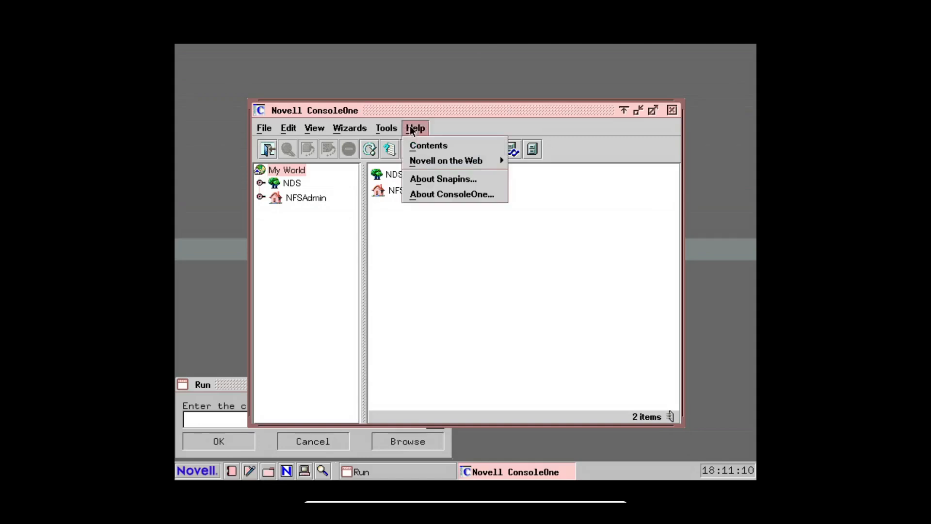
pyautogui.moveTo(434, 168)
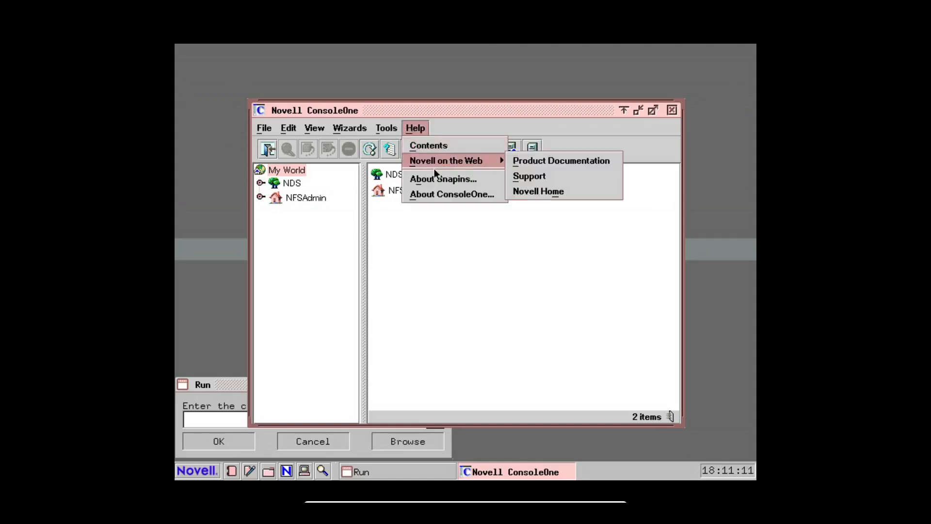
pyautogui.click(534, 160)
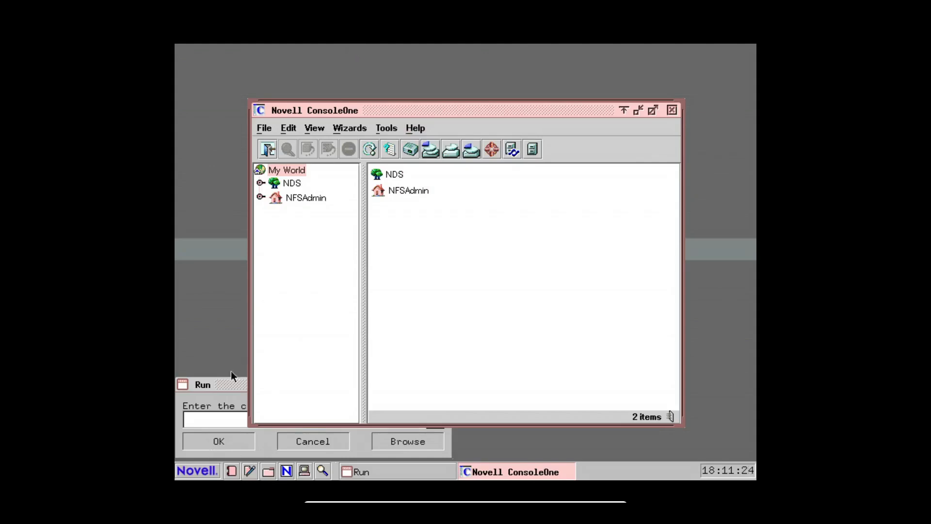
# Open the Error Codes page from the desktop's Novell Web Links and move its NetWare Remote Manager window clear of ConsoleOne
pyautogui.click(203, 469)
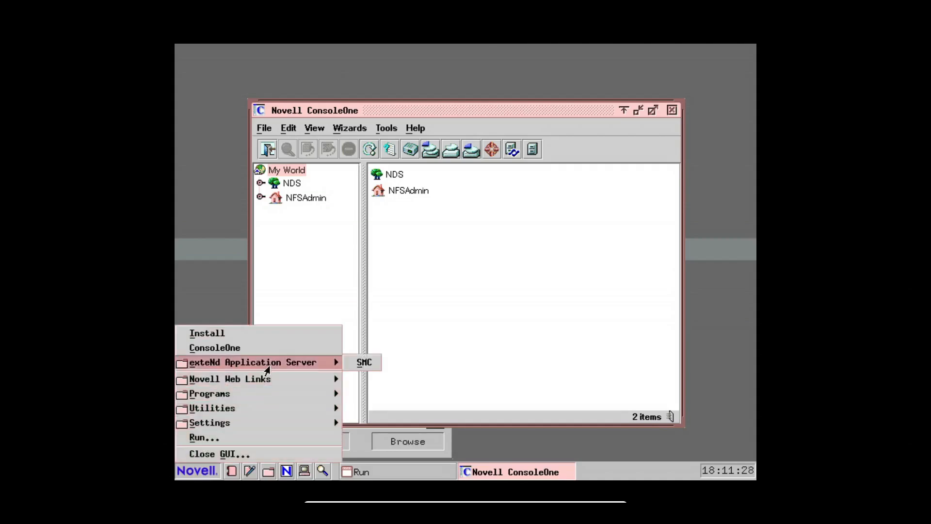
pyautogui.moveTo(264, 378)
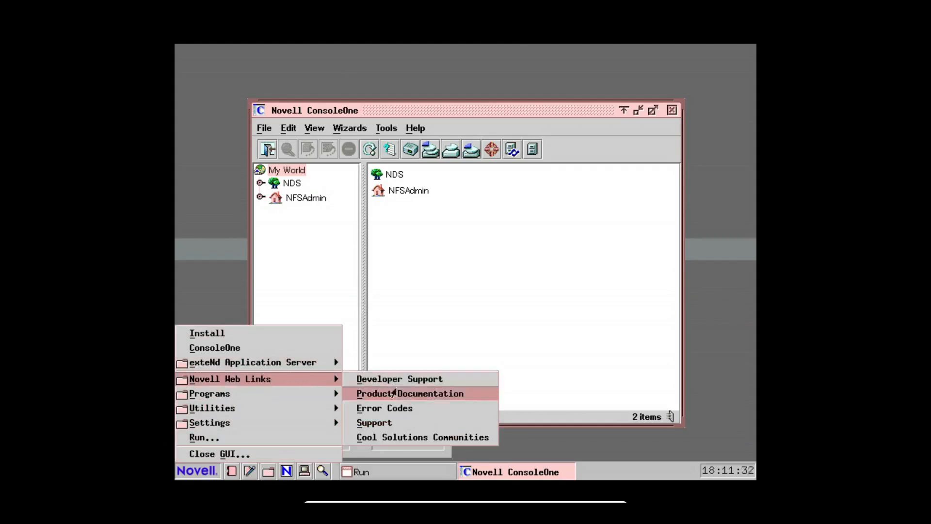
pyautogui.click(392, 409)
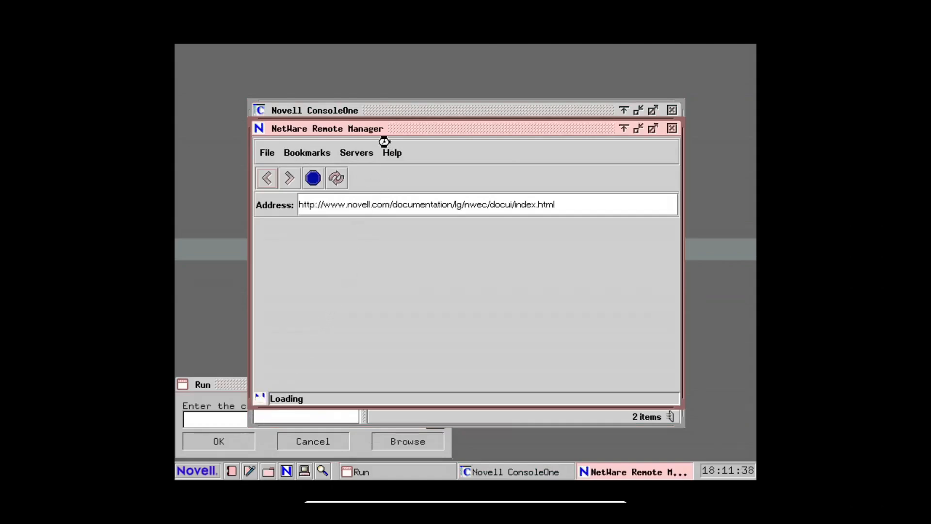
pyautogui.moveTo(403, 129); pyautogui.dragTo(456, 135)
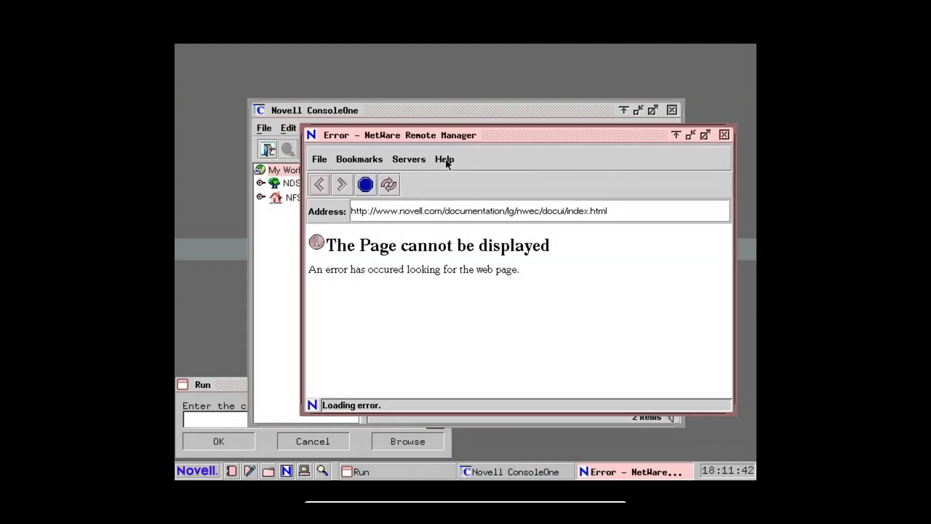
# View the About information of NetWare Remote Manager, including its version and browser user-agent
pyautogui.click(447, 160)
pyautogui.click(448, 178)
pyautogui.click(444, 158)
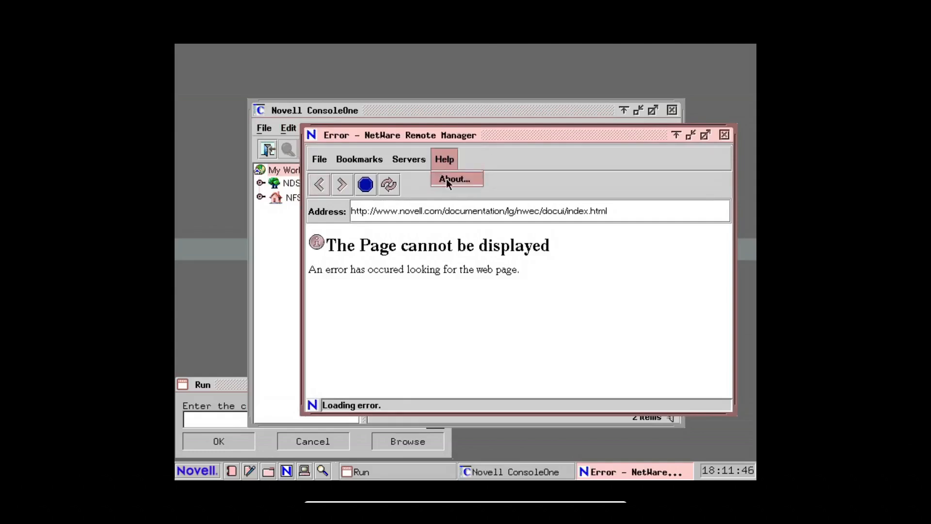
pyautogui.click(446, 179)
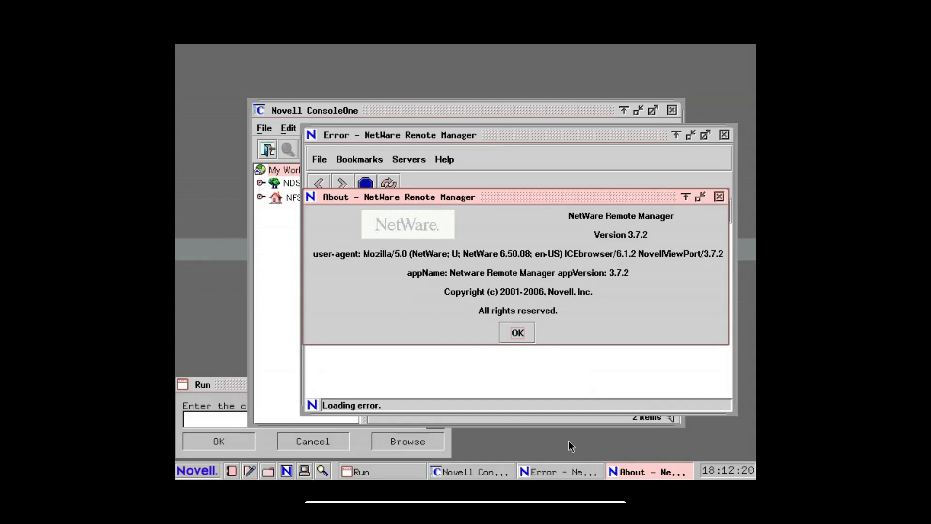
# Leave the virtual machine's full-screen mode, switch to Firefox, and open icesoft.com's Rich Internet Applications and Downloads links in new tabs
pyautogui.press('Control_R+f')
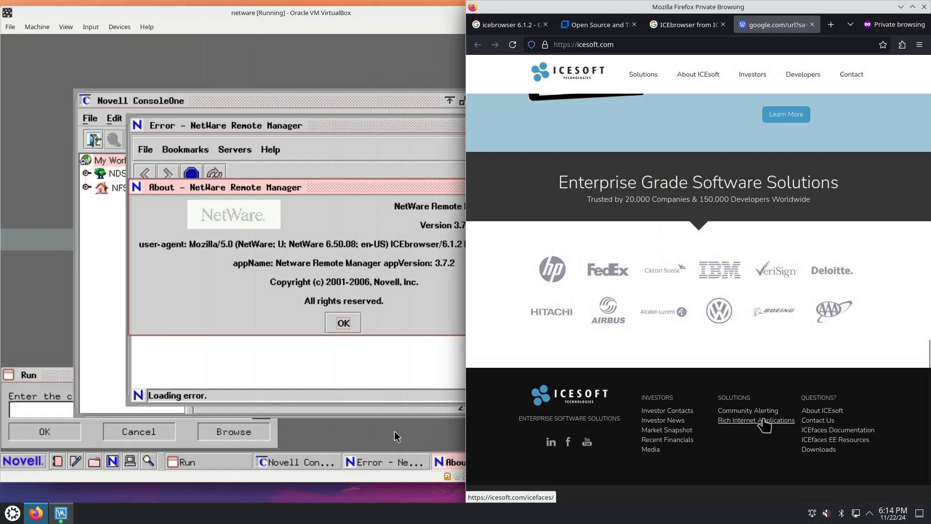
pyautogui.rightClick(769, 421)
pyautogui.click(819, 271)
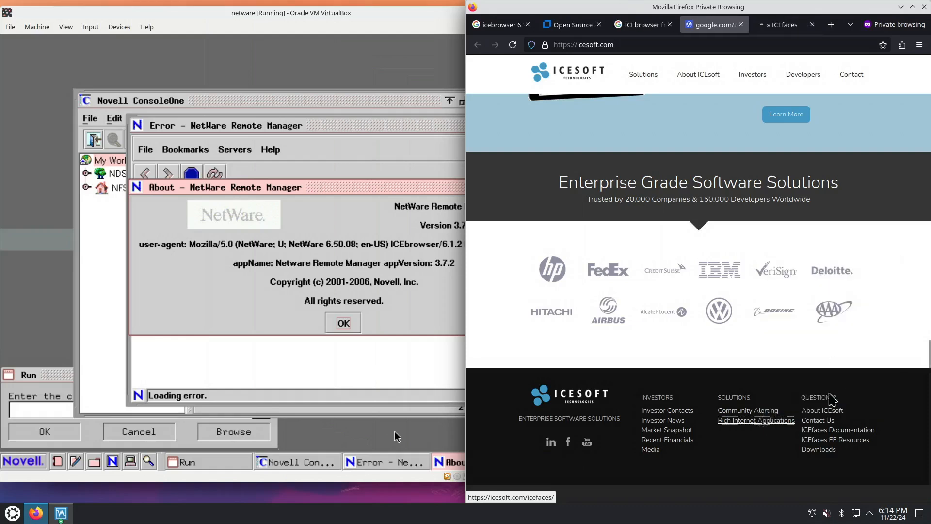
pyautogui.rightClick(824, 450)
pyautogui.click(843, 299)
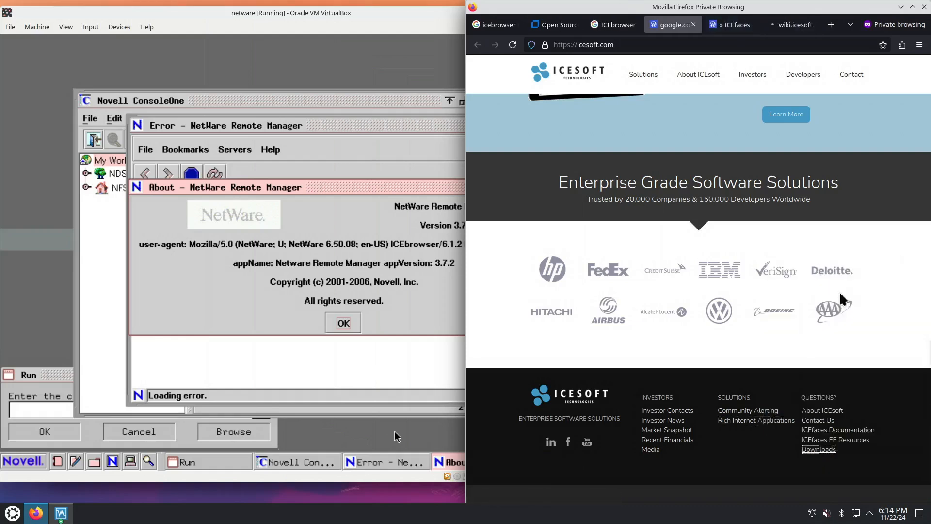